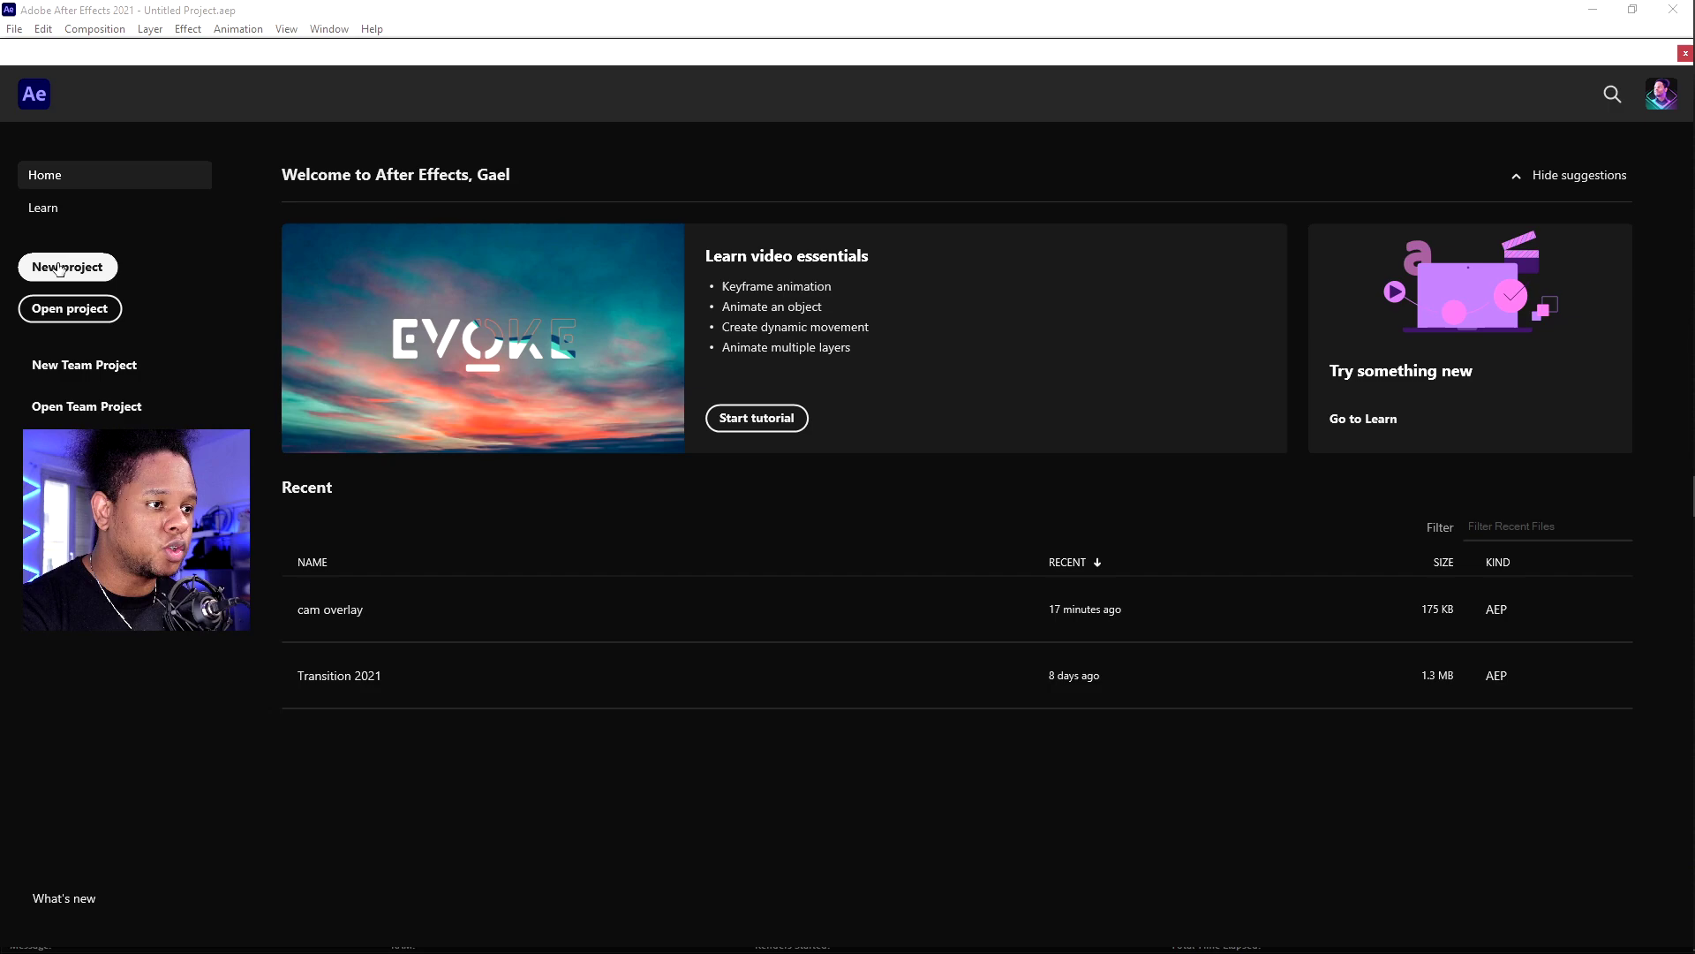
# Step: Create Comp 1 at 1920×1080 and 60 fps with a 0:00:10:00 duration
pyautogui.click(97, 275)
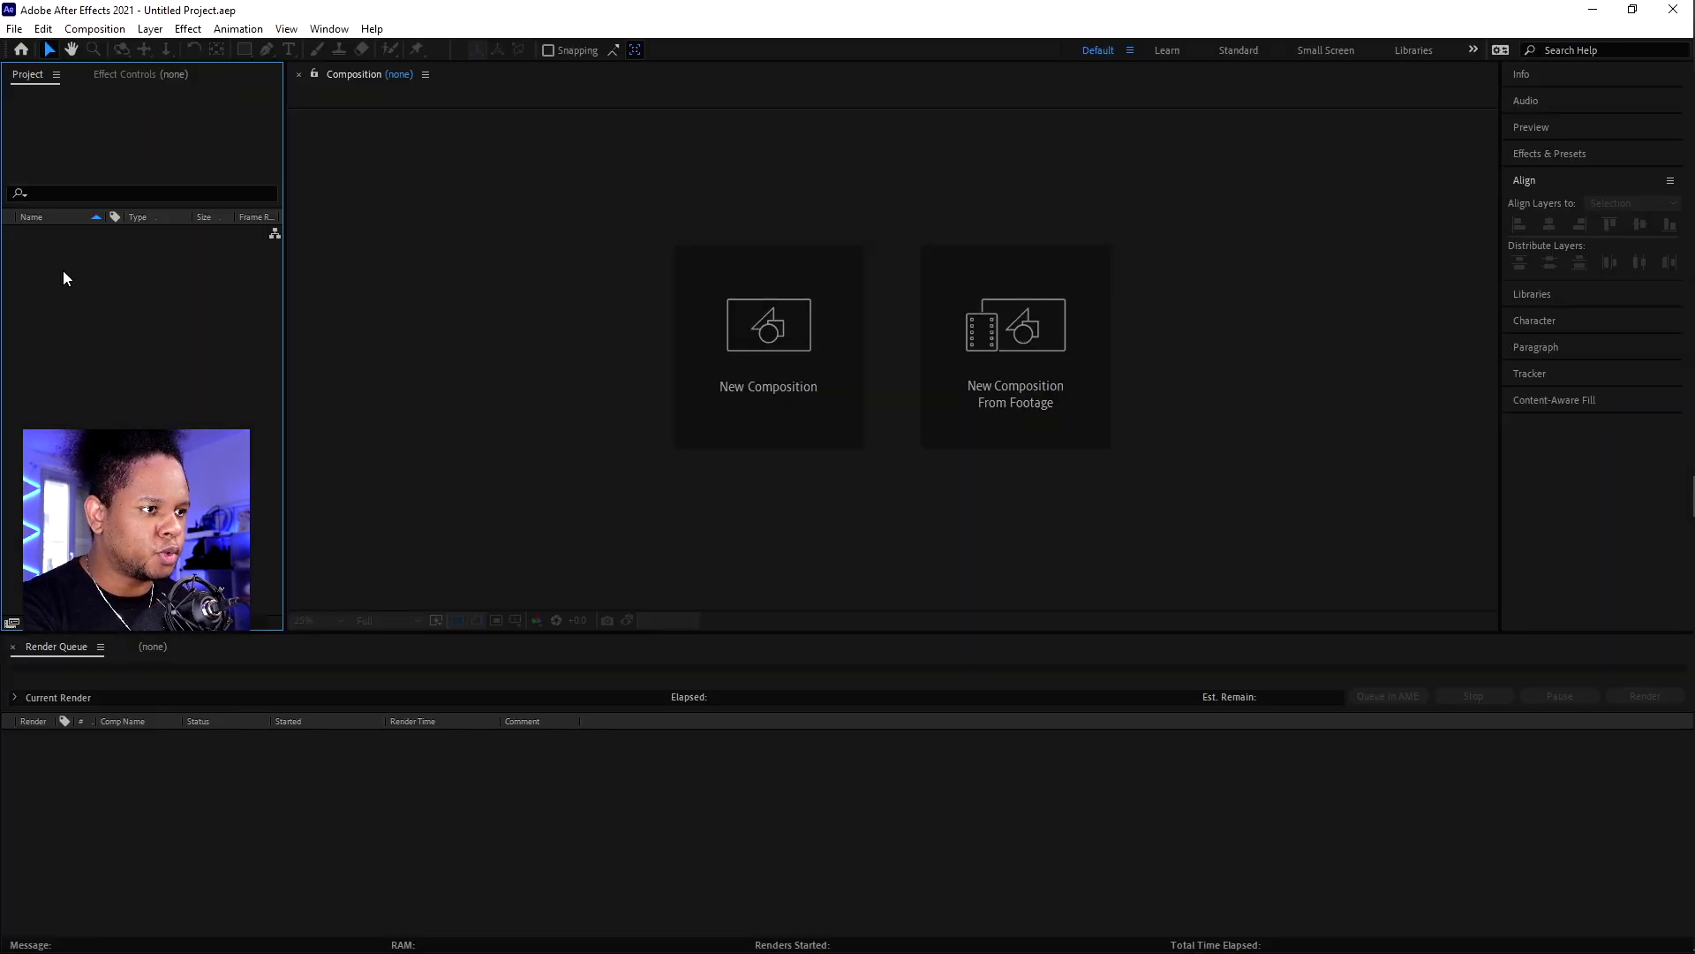
pyautogui.click(94, 28)
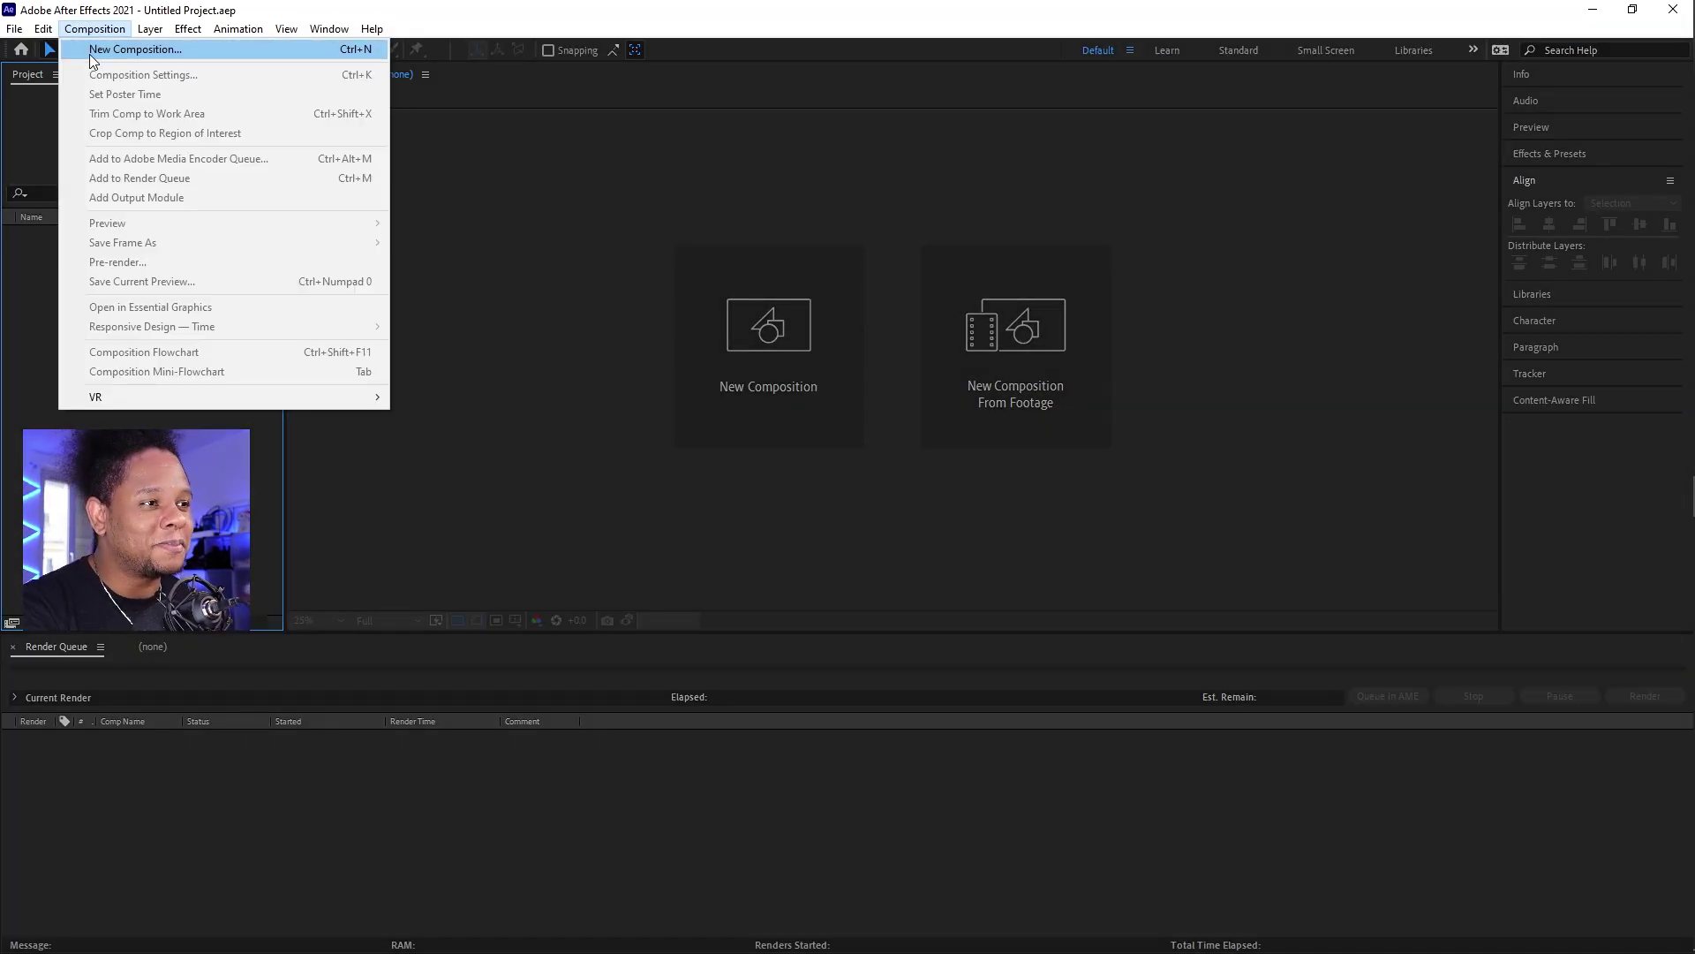
pyautogui.click(92, 54)
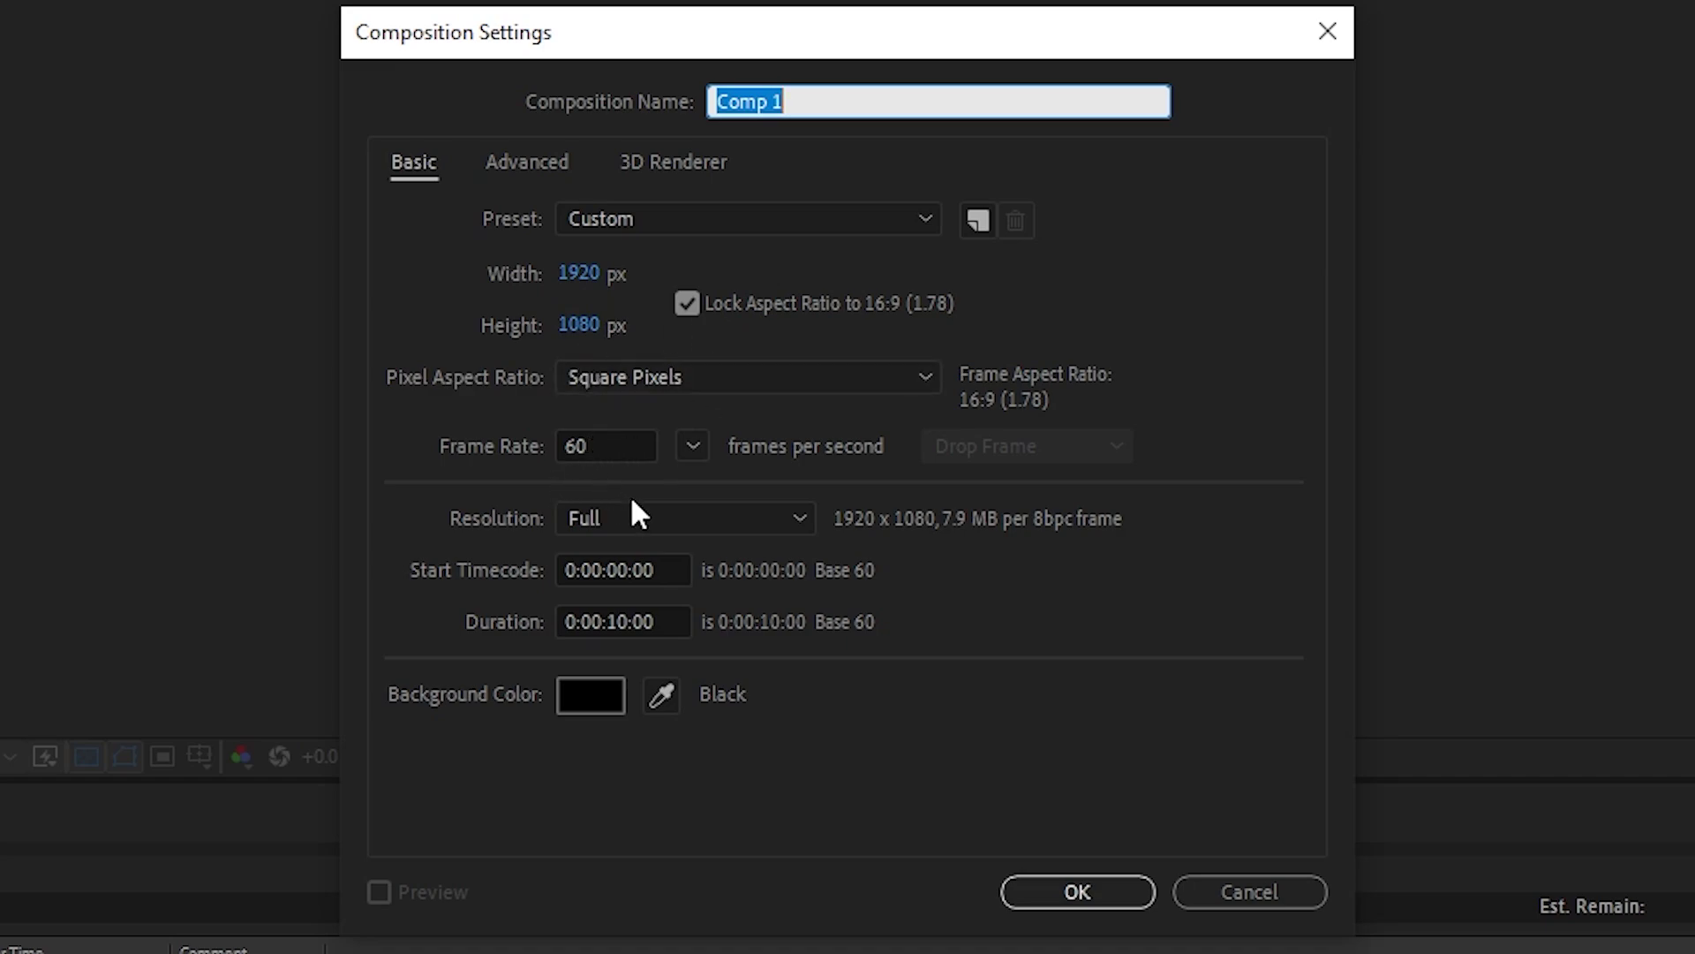
pyautogui.click(619, 620)
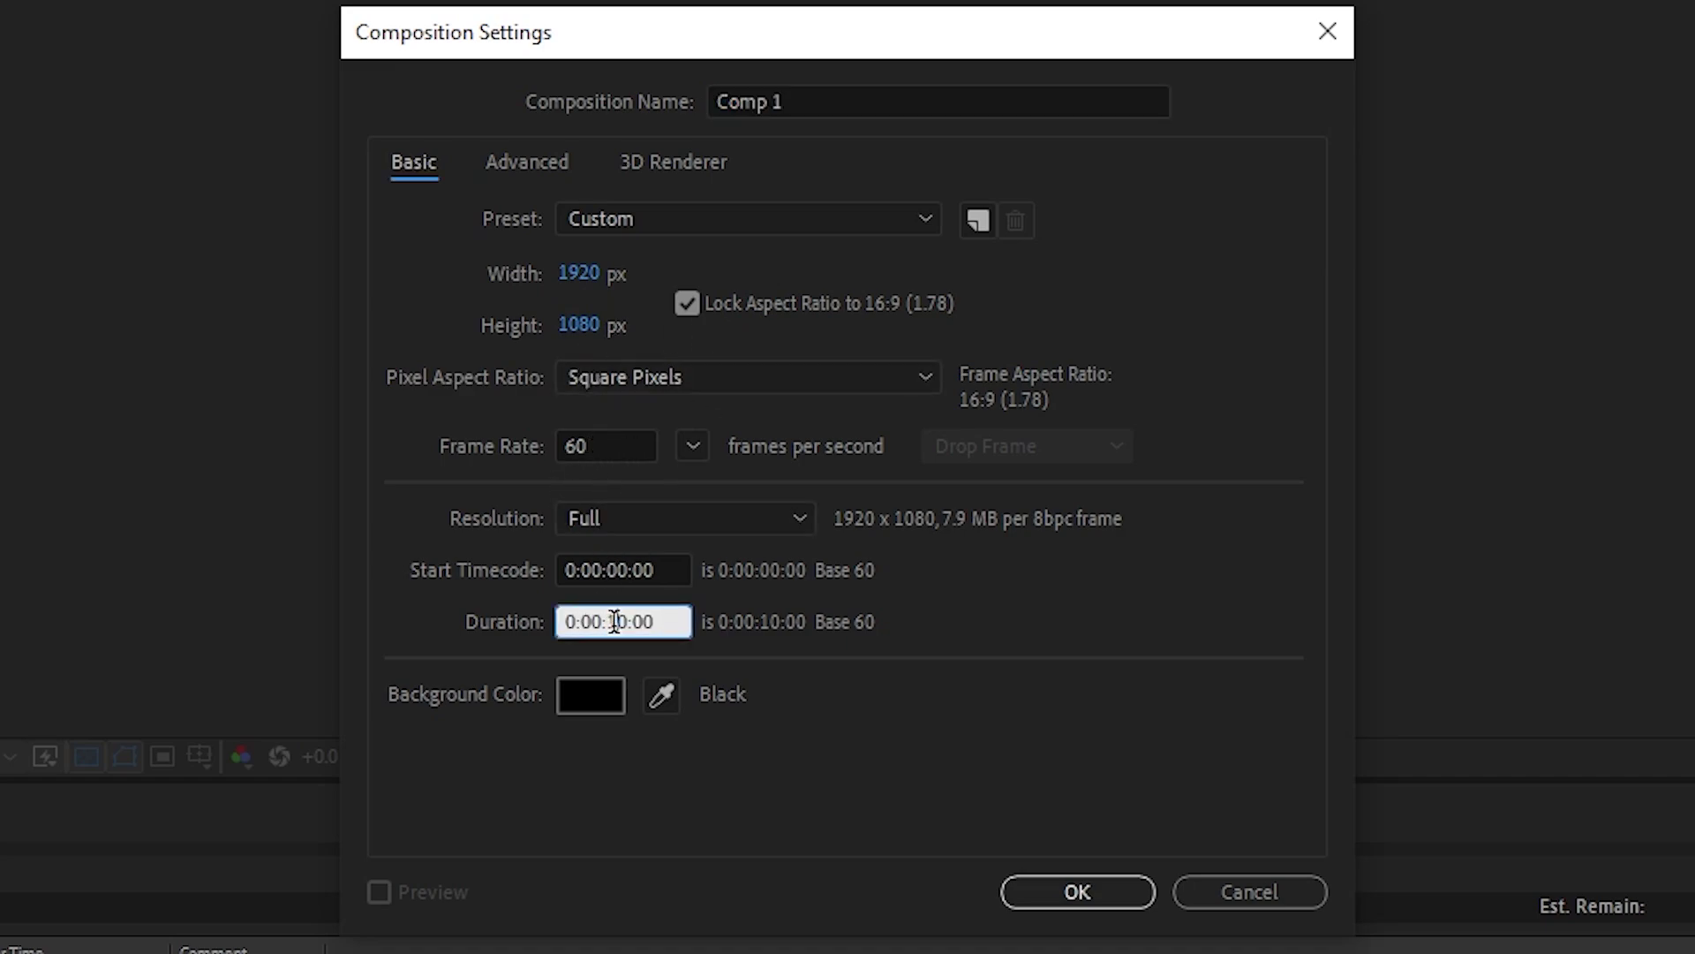
pyautogui.click(1064, 894)
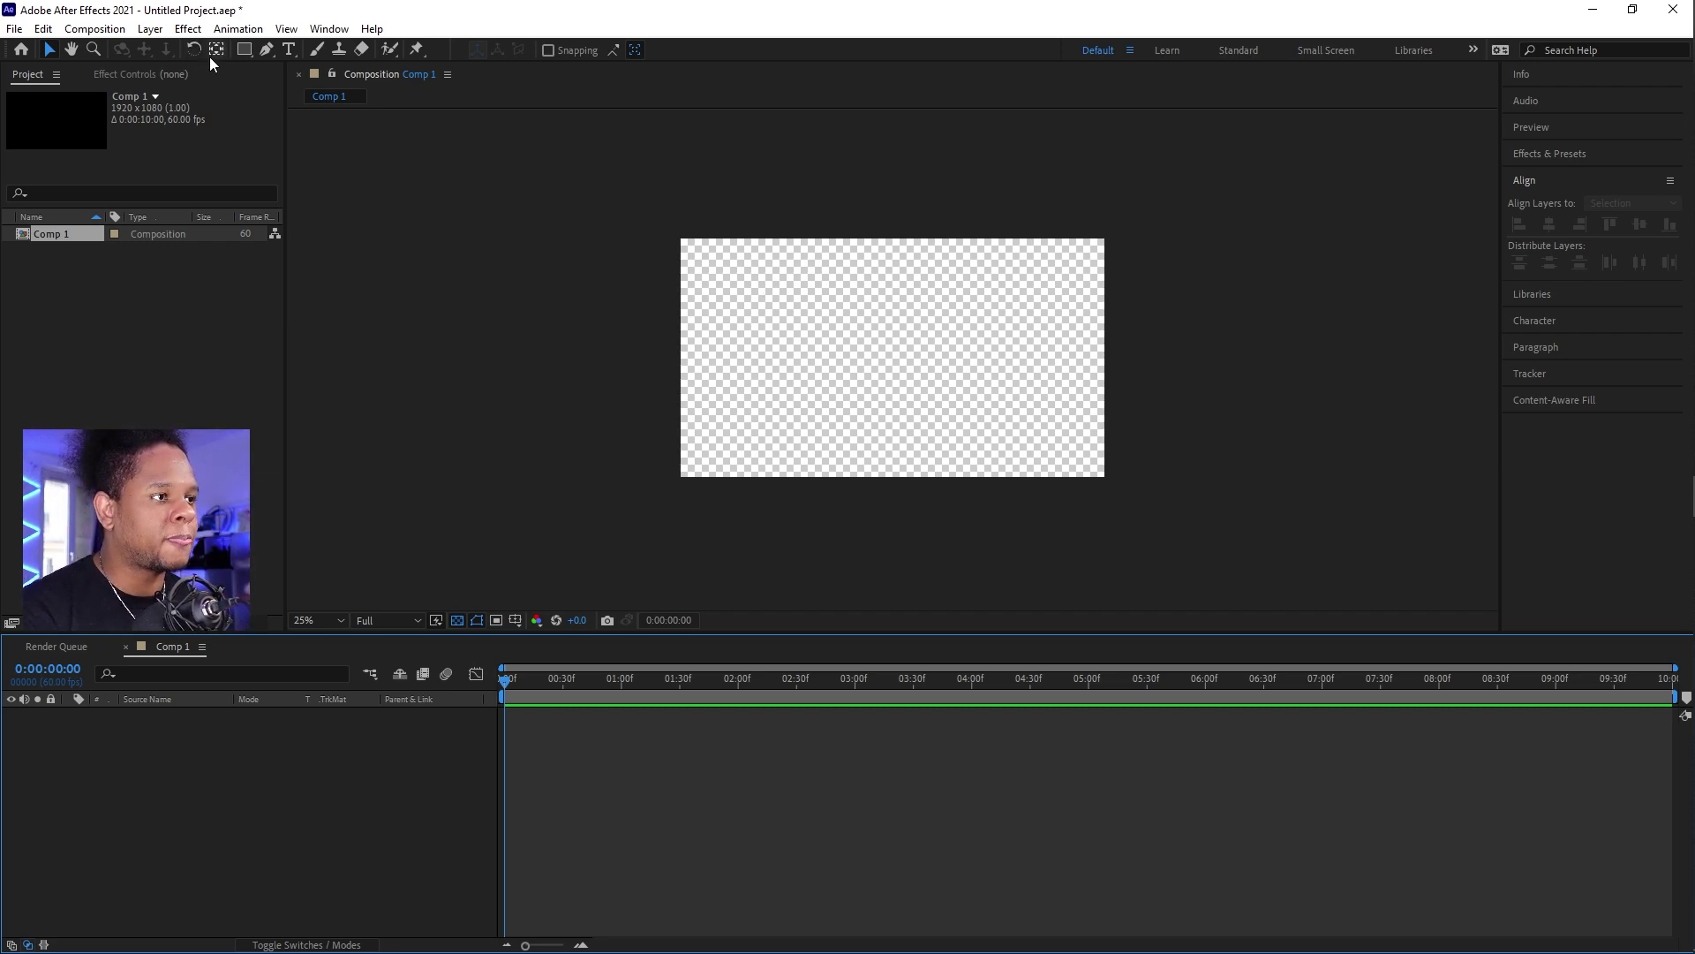
# Step: Draw a green rounded rectangle across the composition with the Rounded Rectangle Tool
pyautogui.click(245, 52)
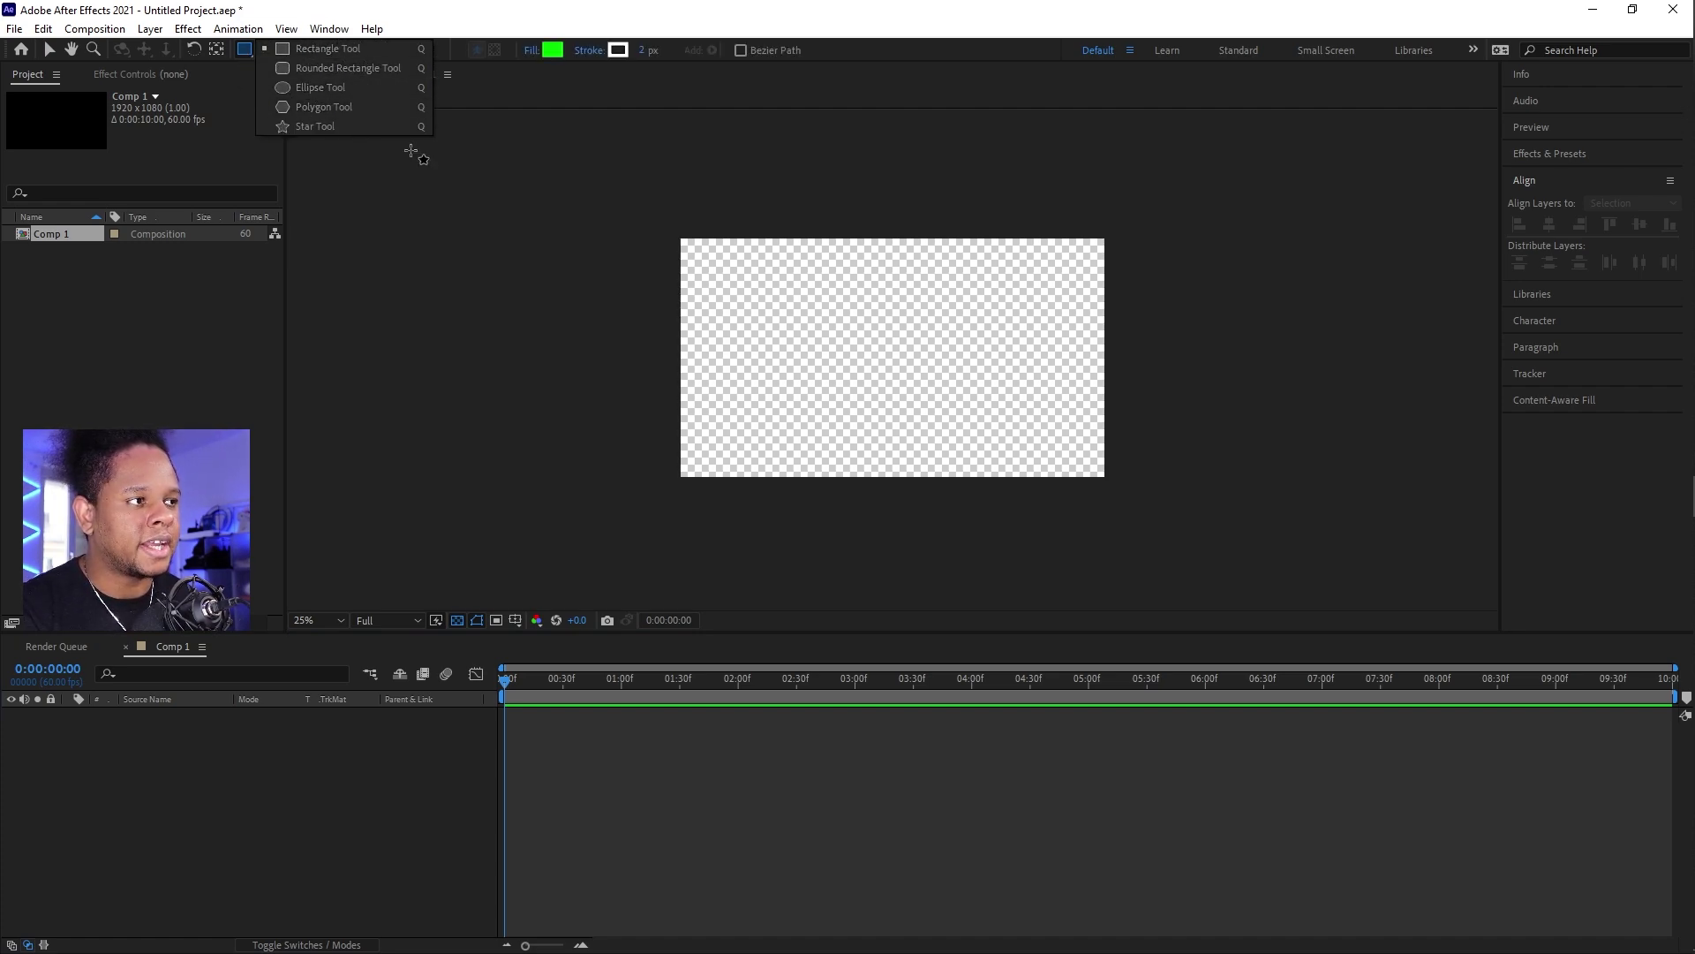
pyautogui.click(330, 71)
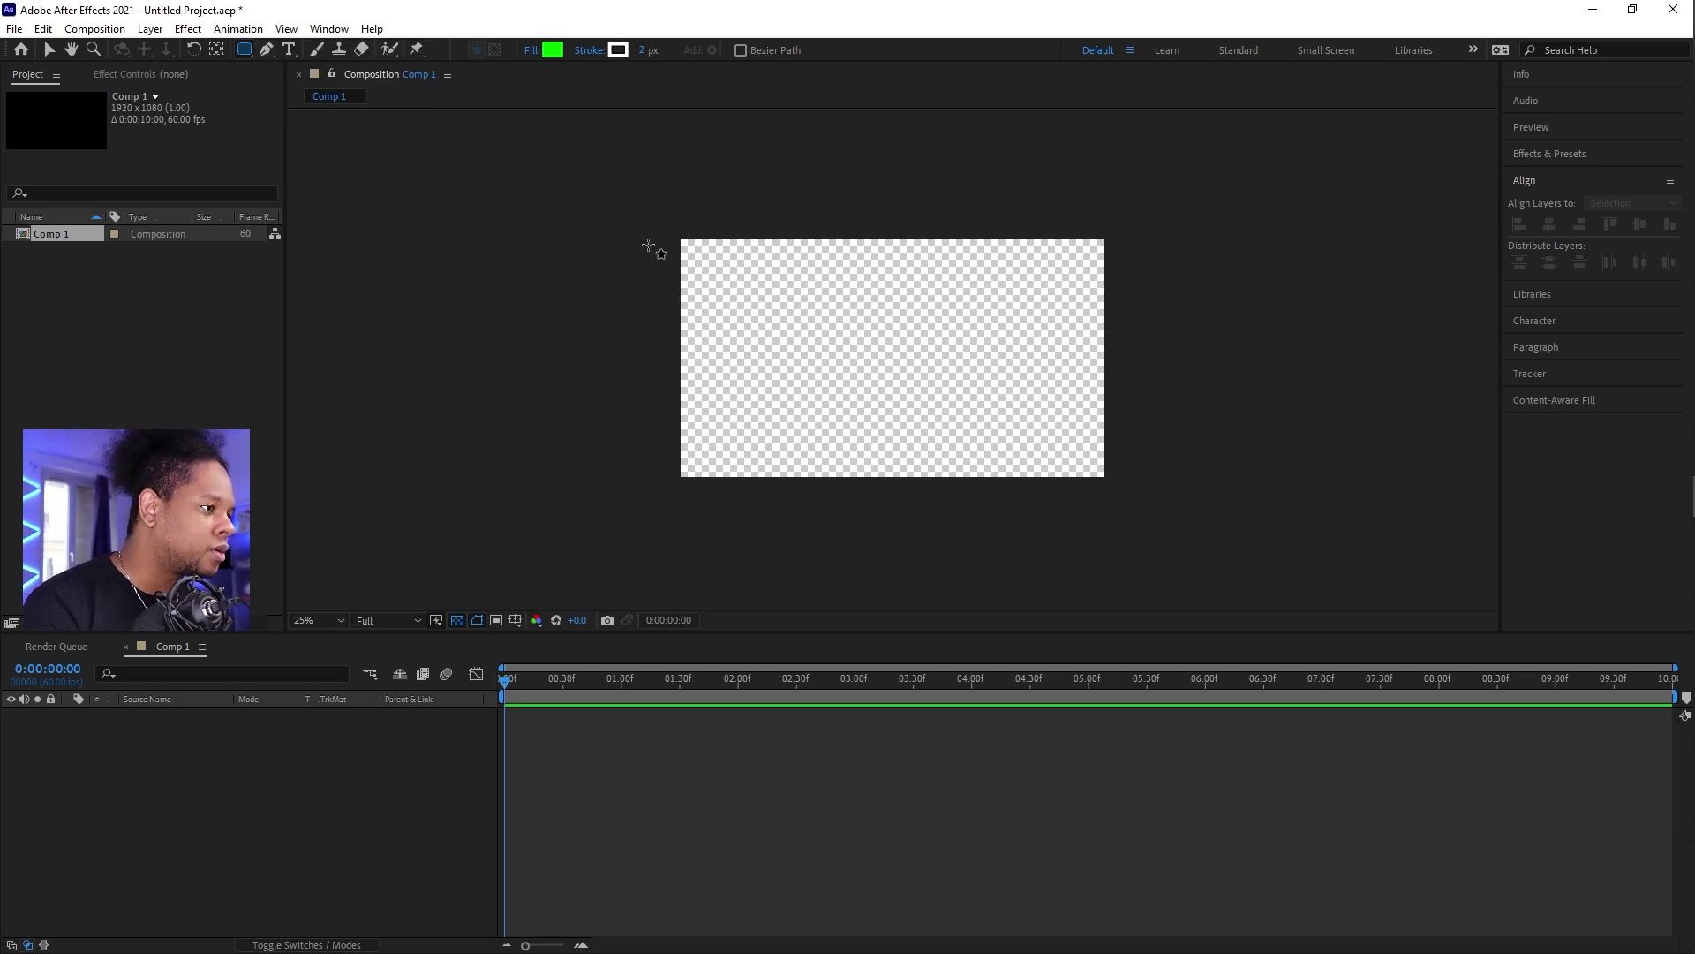
pyautogui.moveTo(680, 239); pyautogui.dragTo(1105, 475)
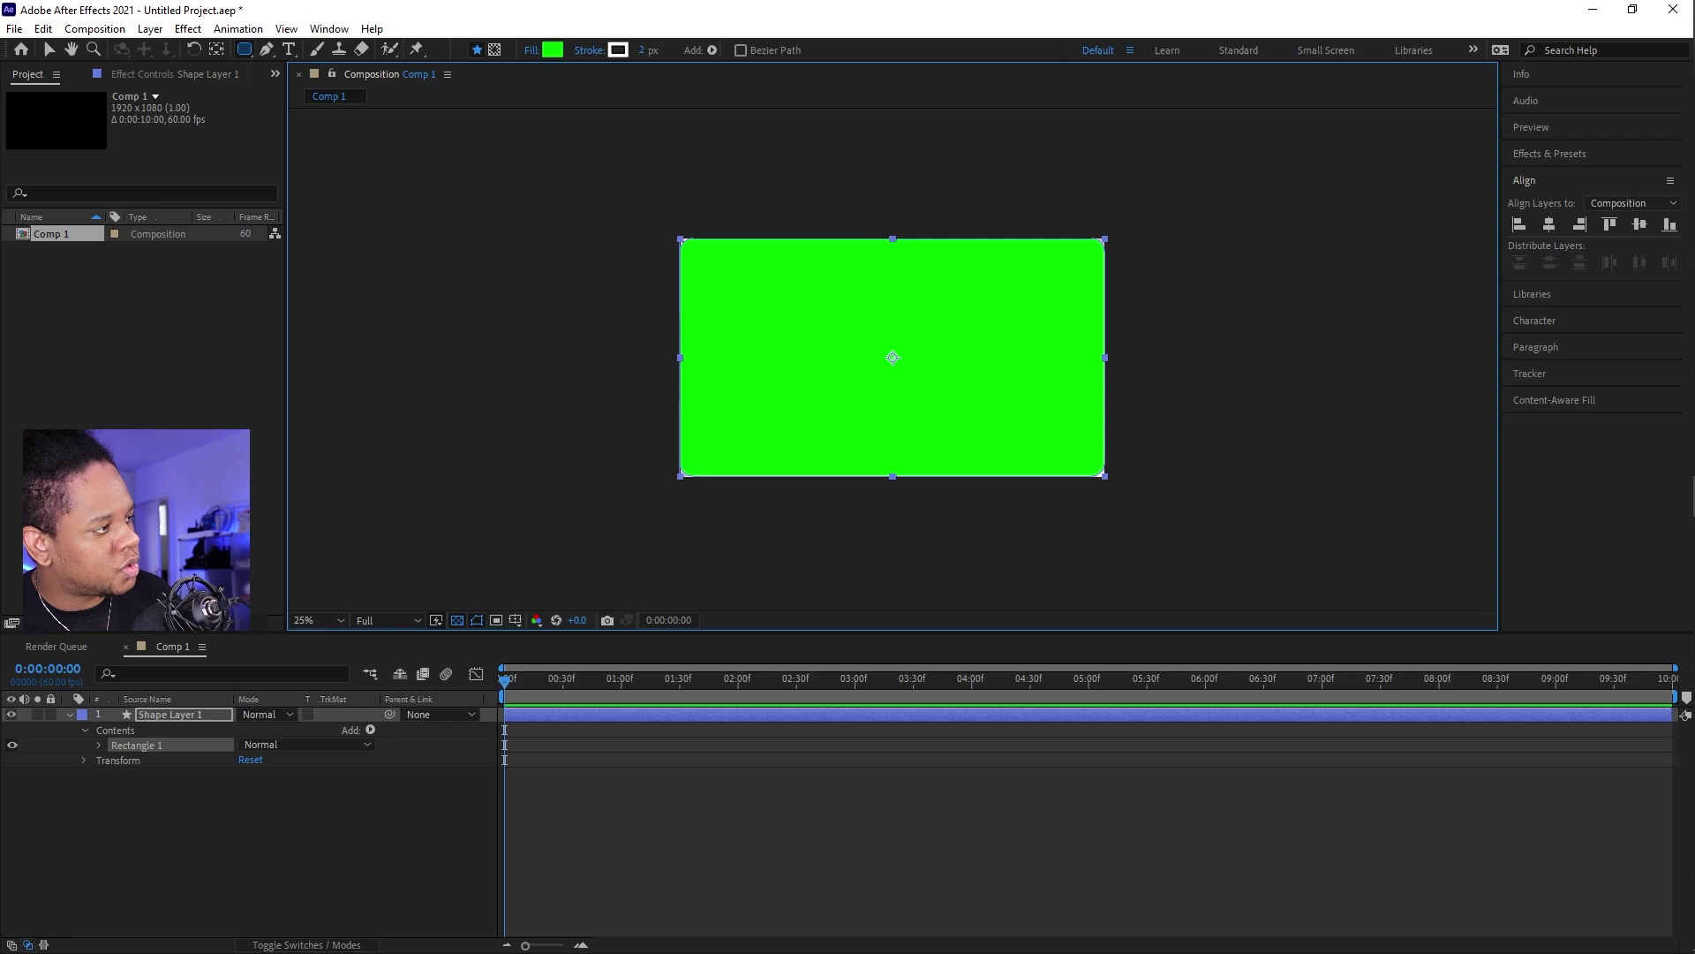
# Step: Centre the rectangle on the composition using the Align panel
pyautogui.click(1535, 182)
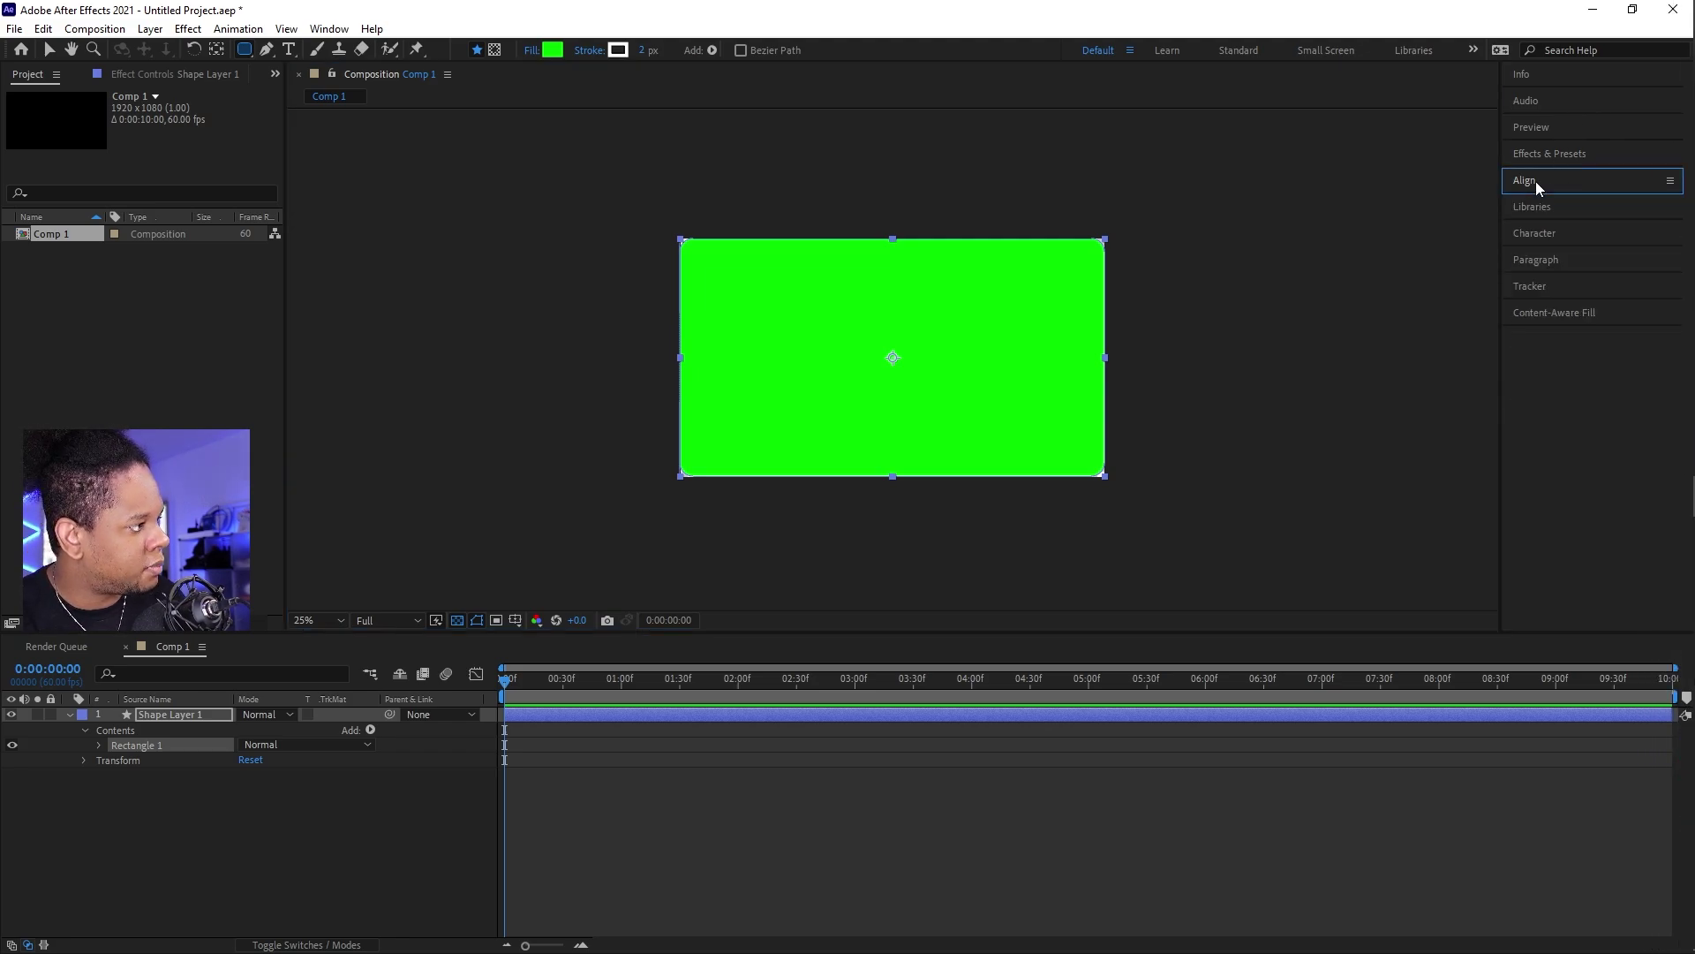
pyautogui.click(1535, 182)
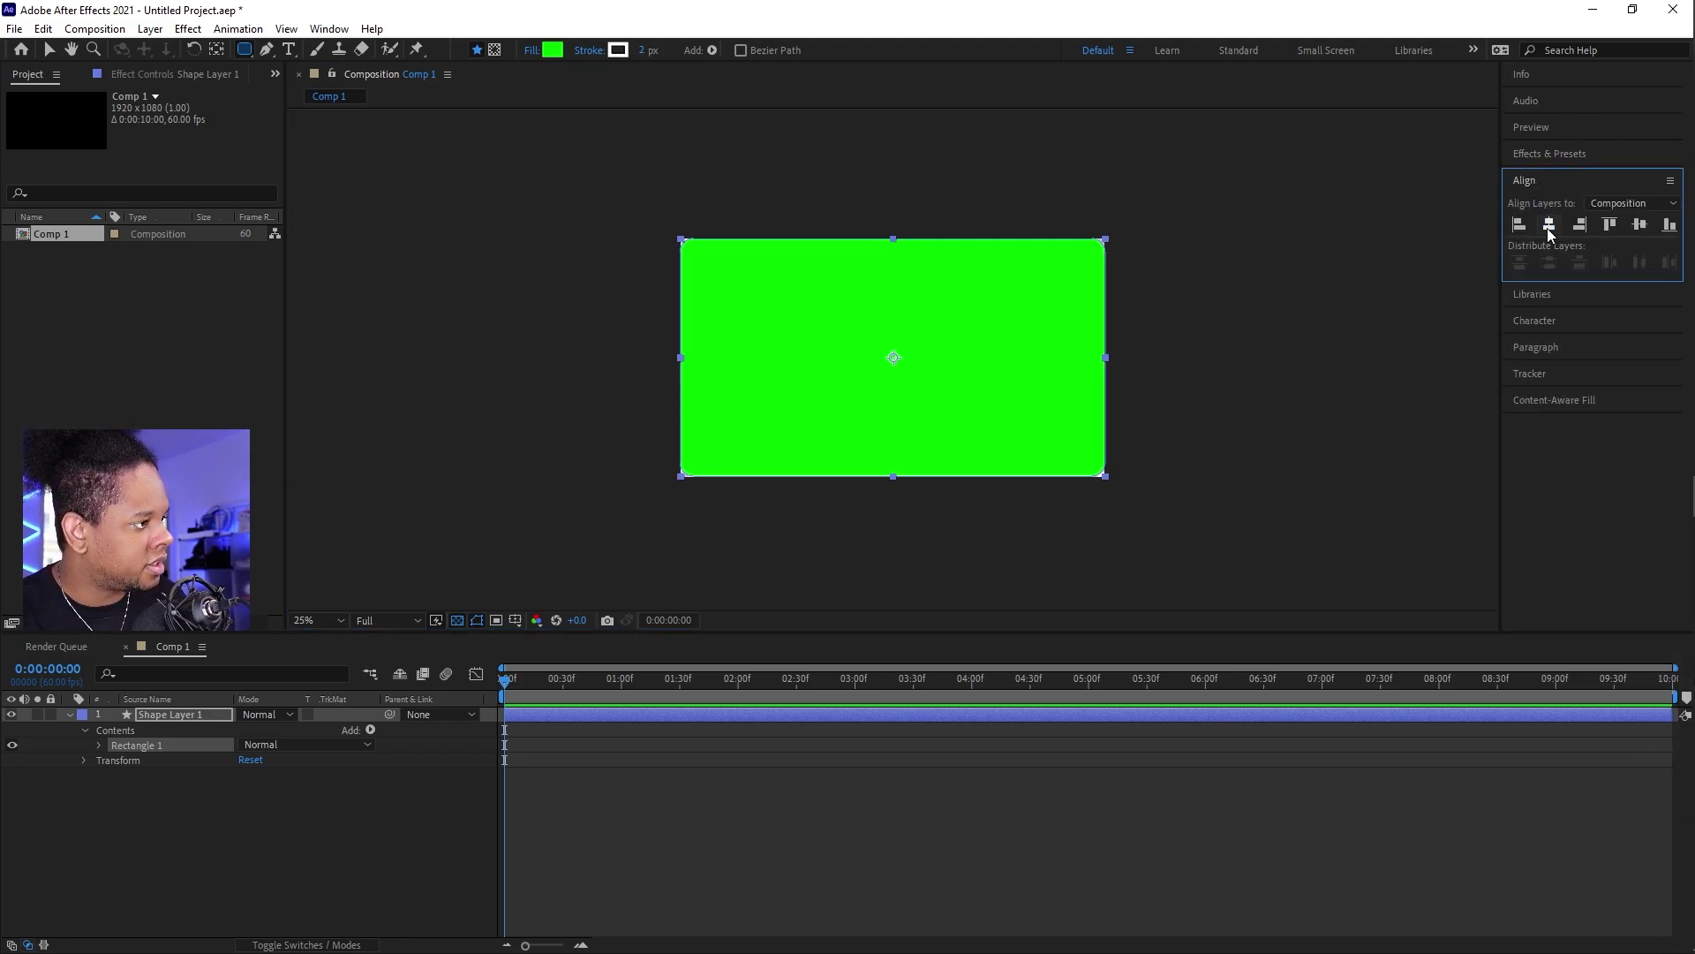
pyautogui.click(1641, 226)
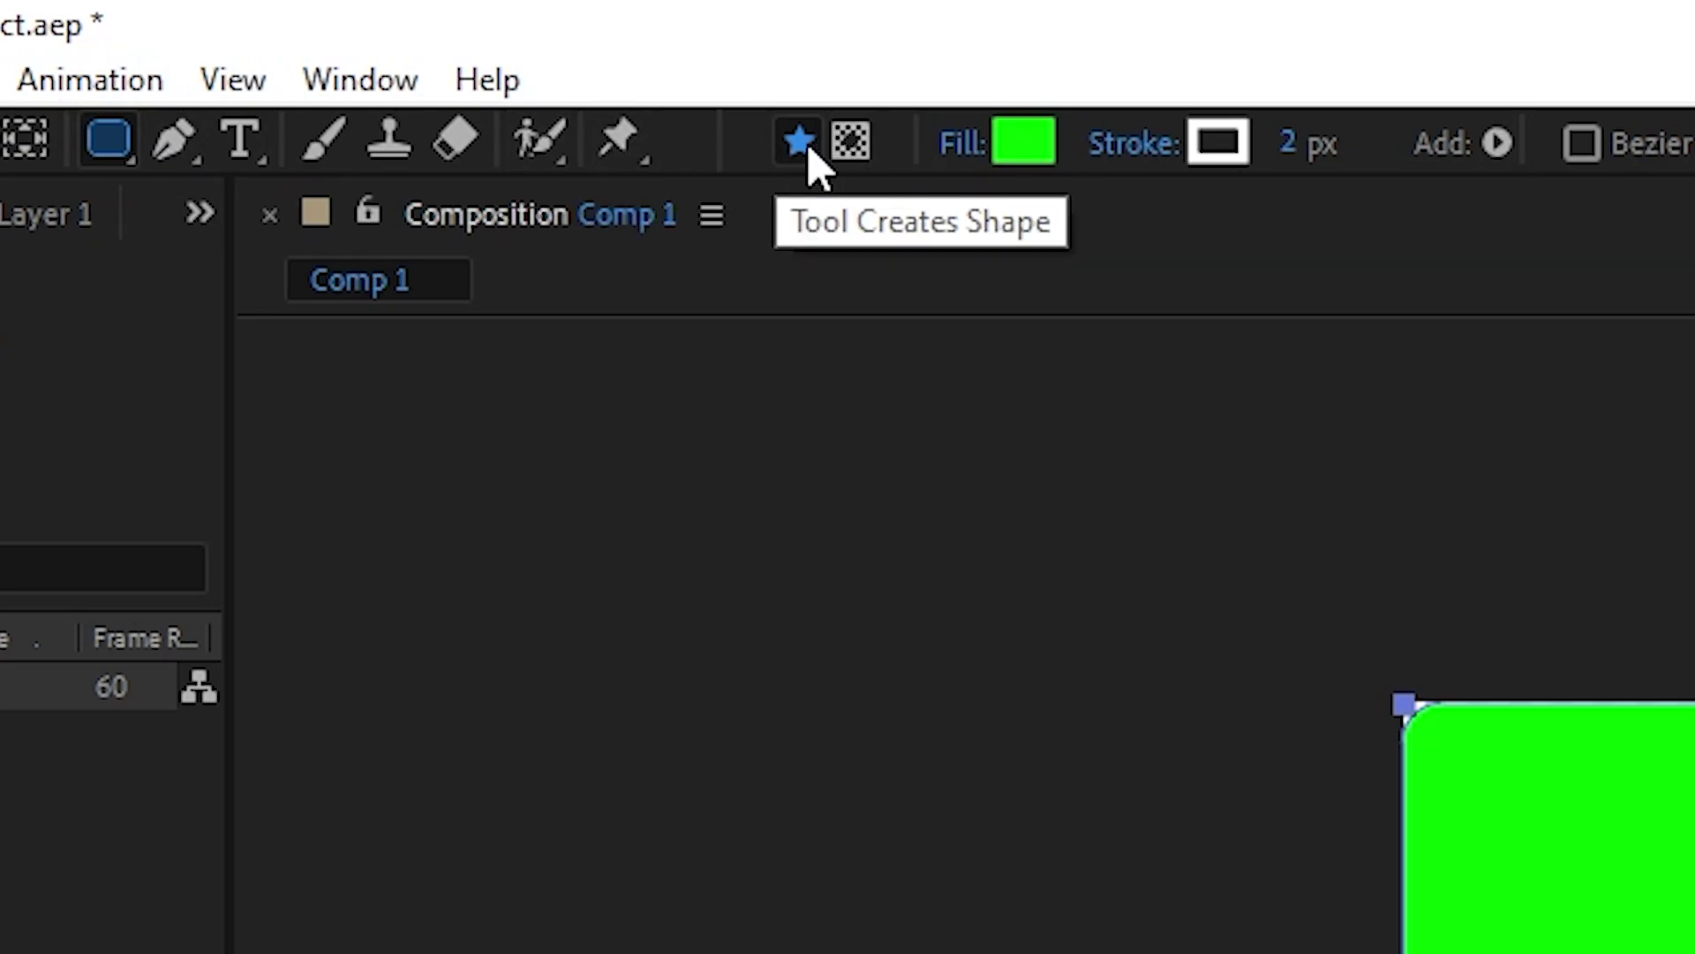
# Step: Draw Mask 1 inside the green shape and set it to Inverted, leaving a thin frame
pyautogui.click(850, 159)
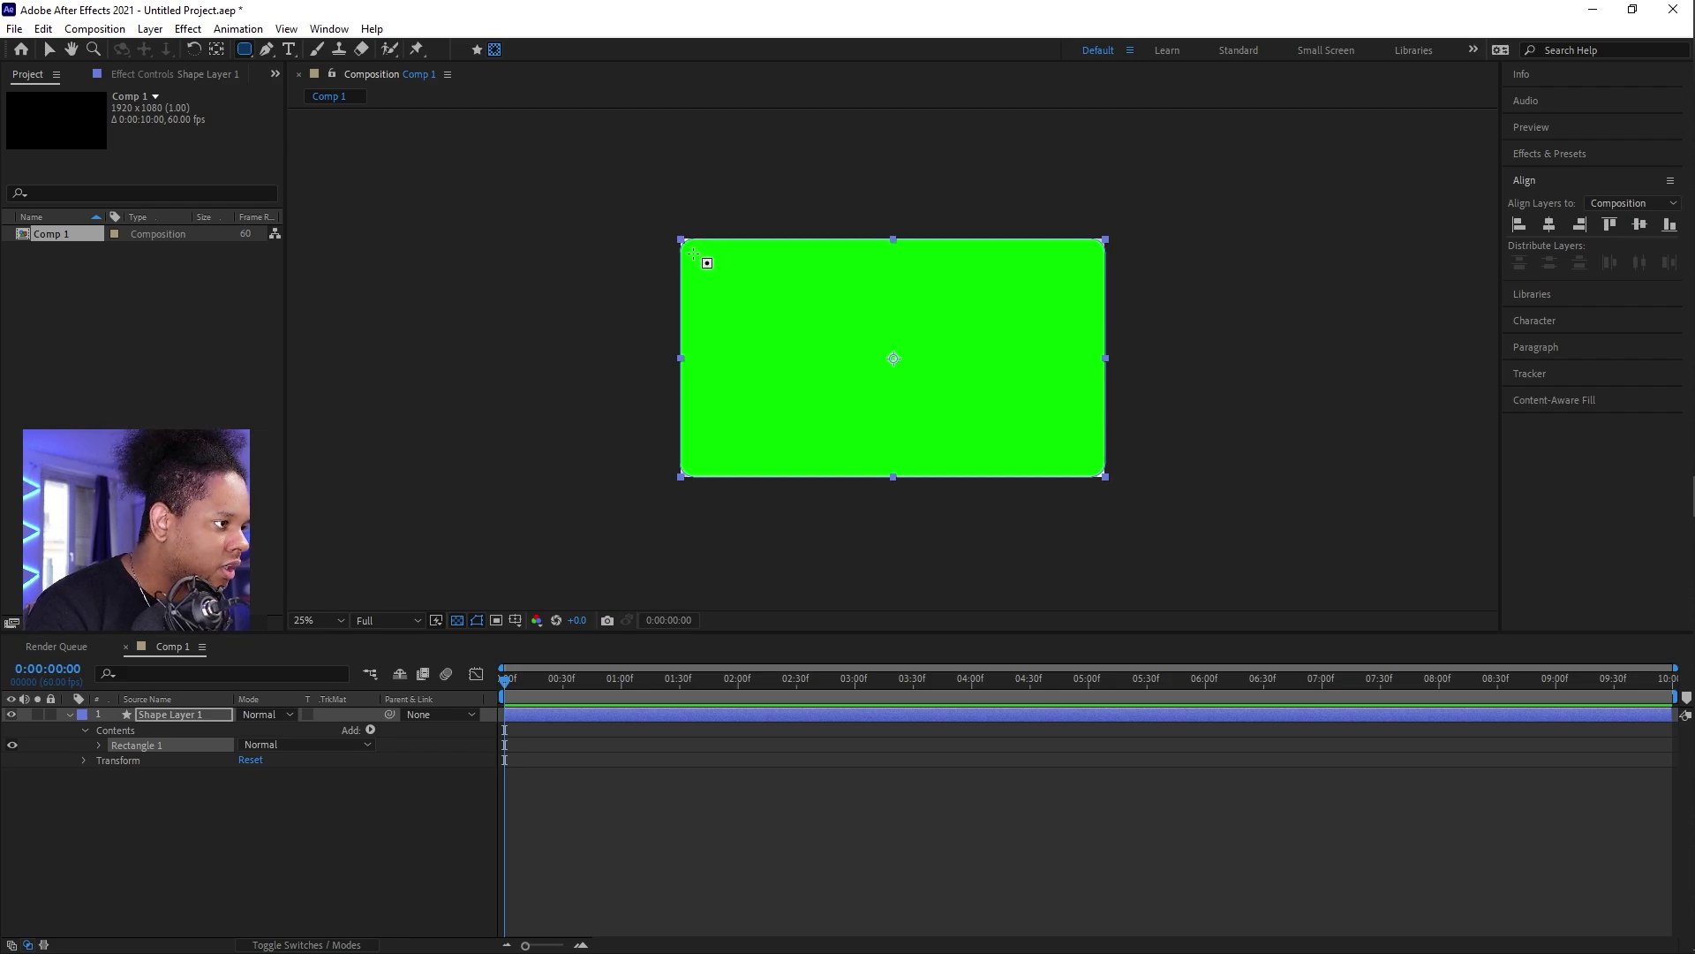
pyautogui.moveTo(686, 249); pyautogui.dragTo(1099, 459)
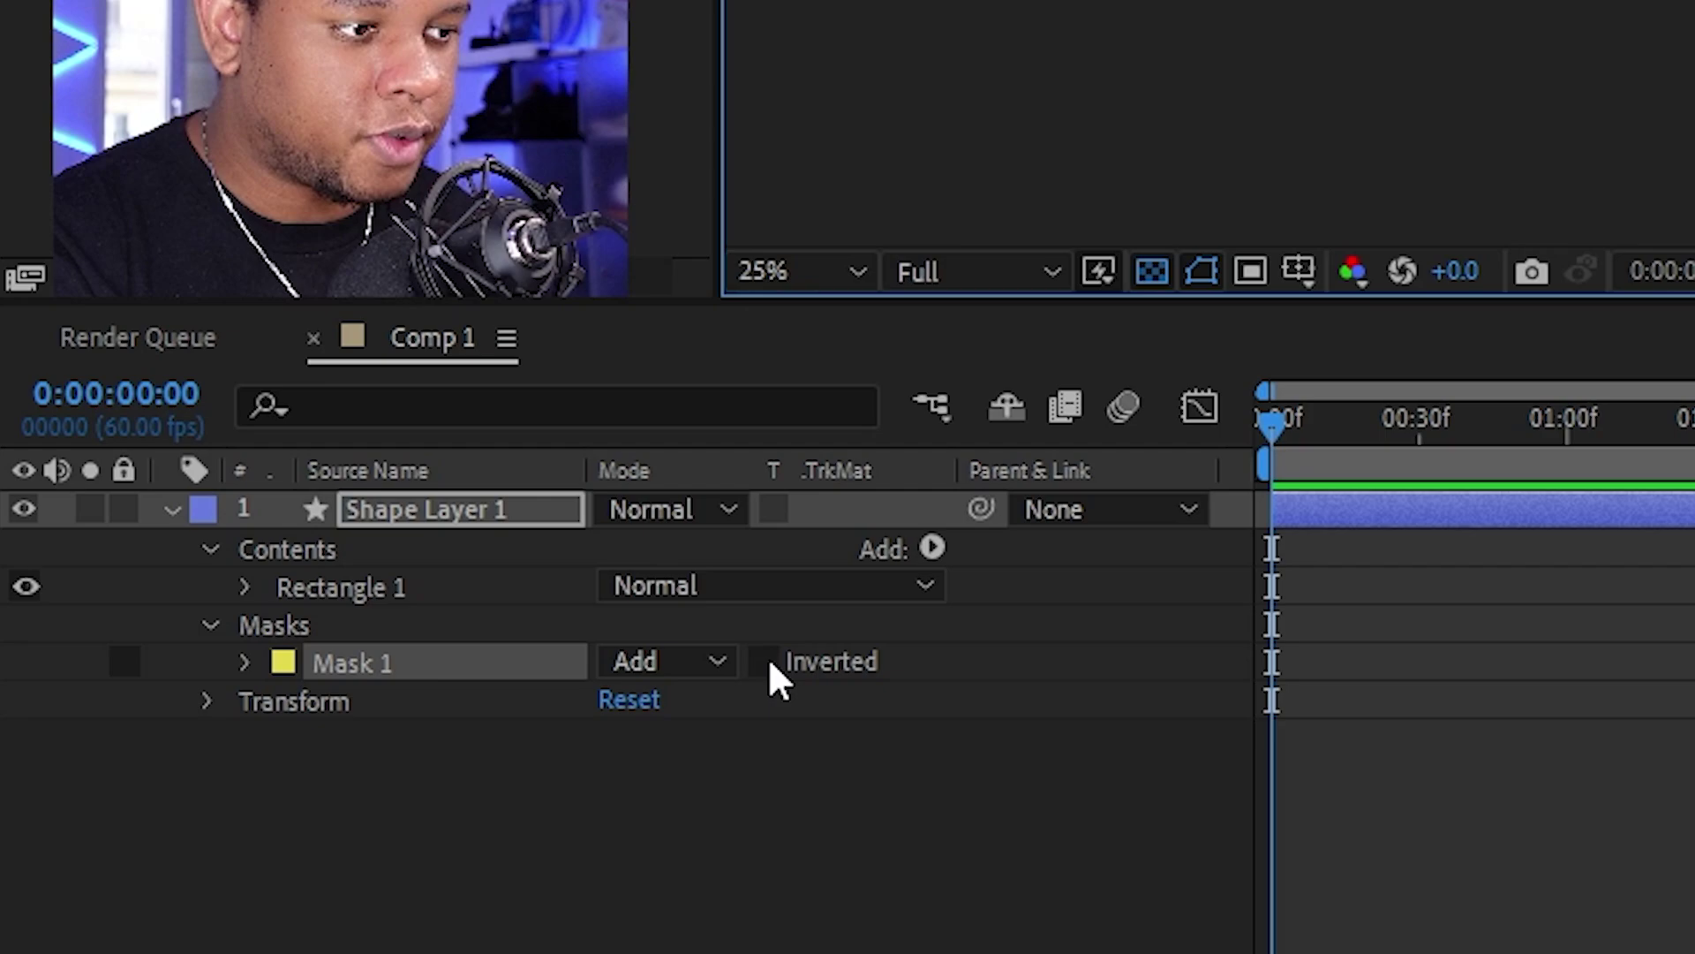
pyautogui.click(765, 663)
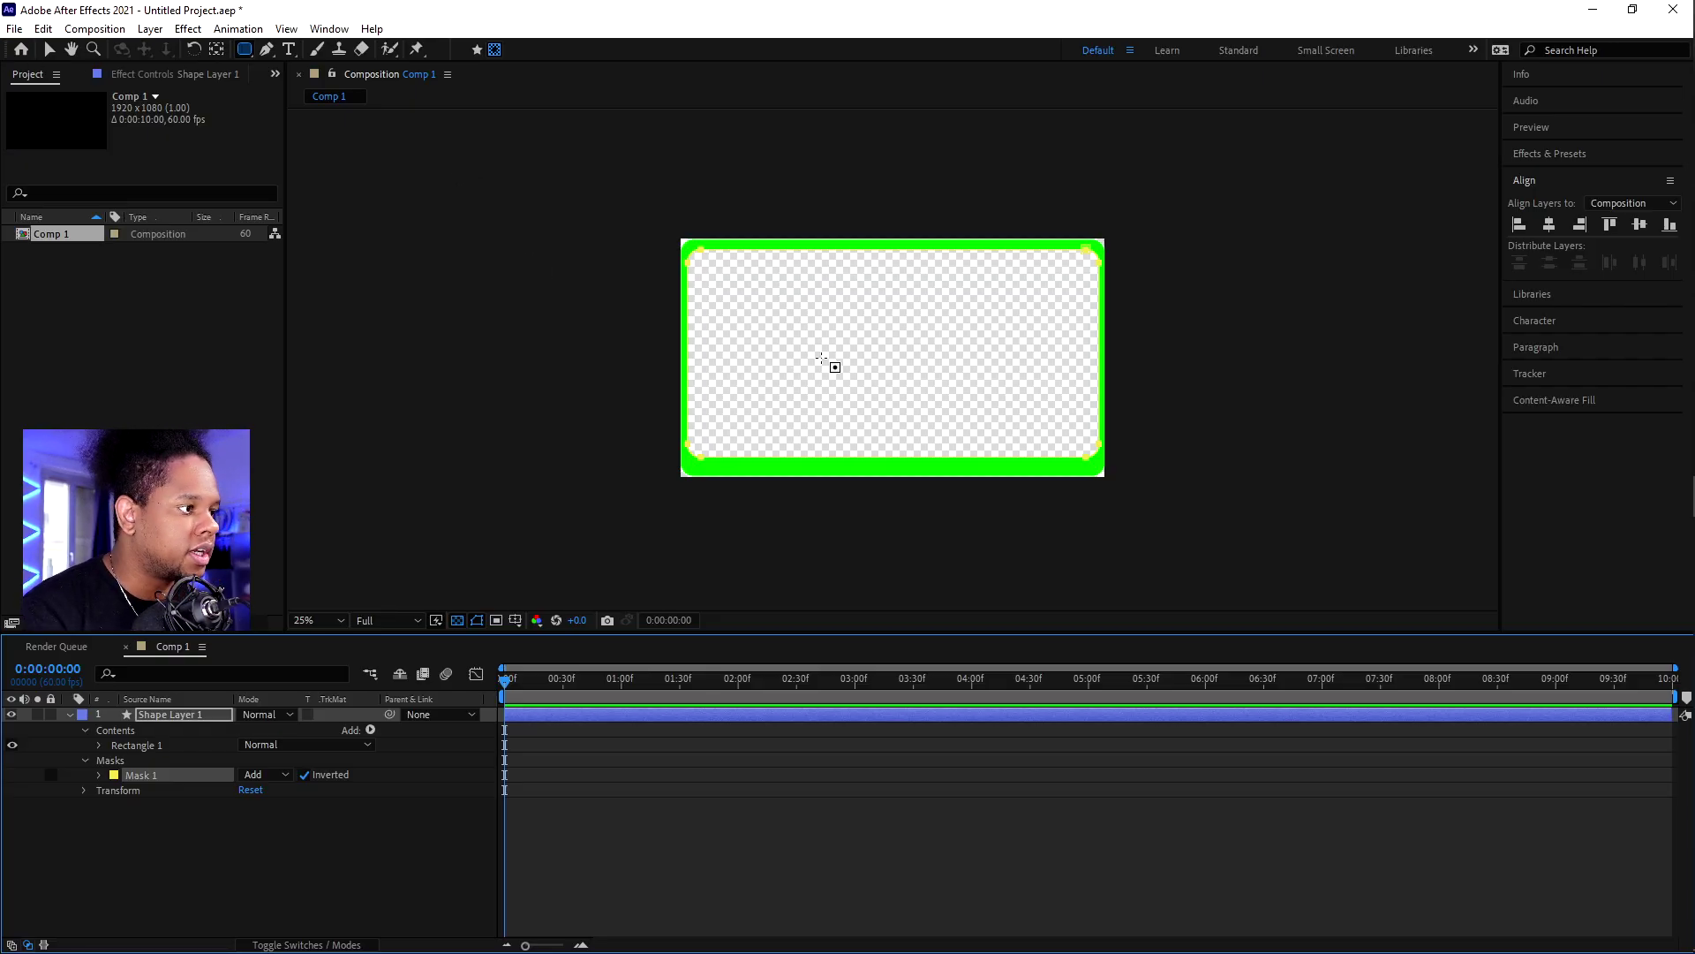
# Step: Zoom the viewer to 50% and show the Title/Action Safe guides
pyautogui.click(50, 49)
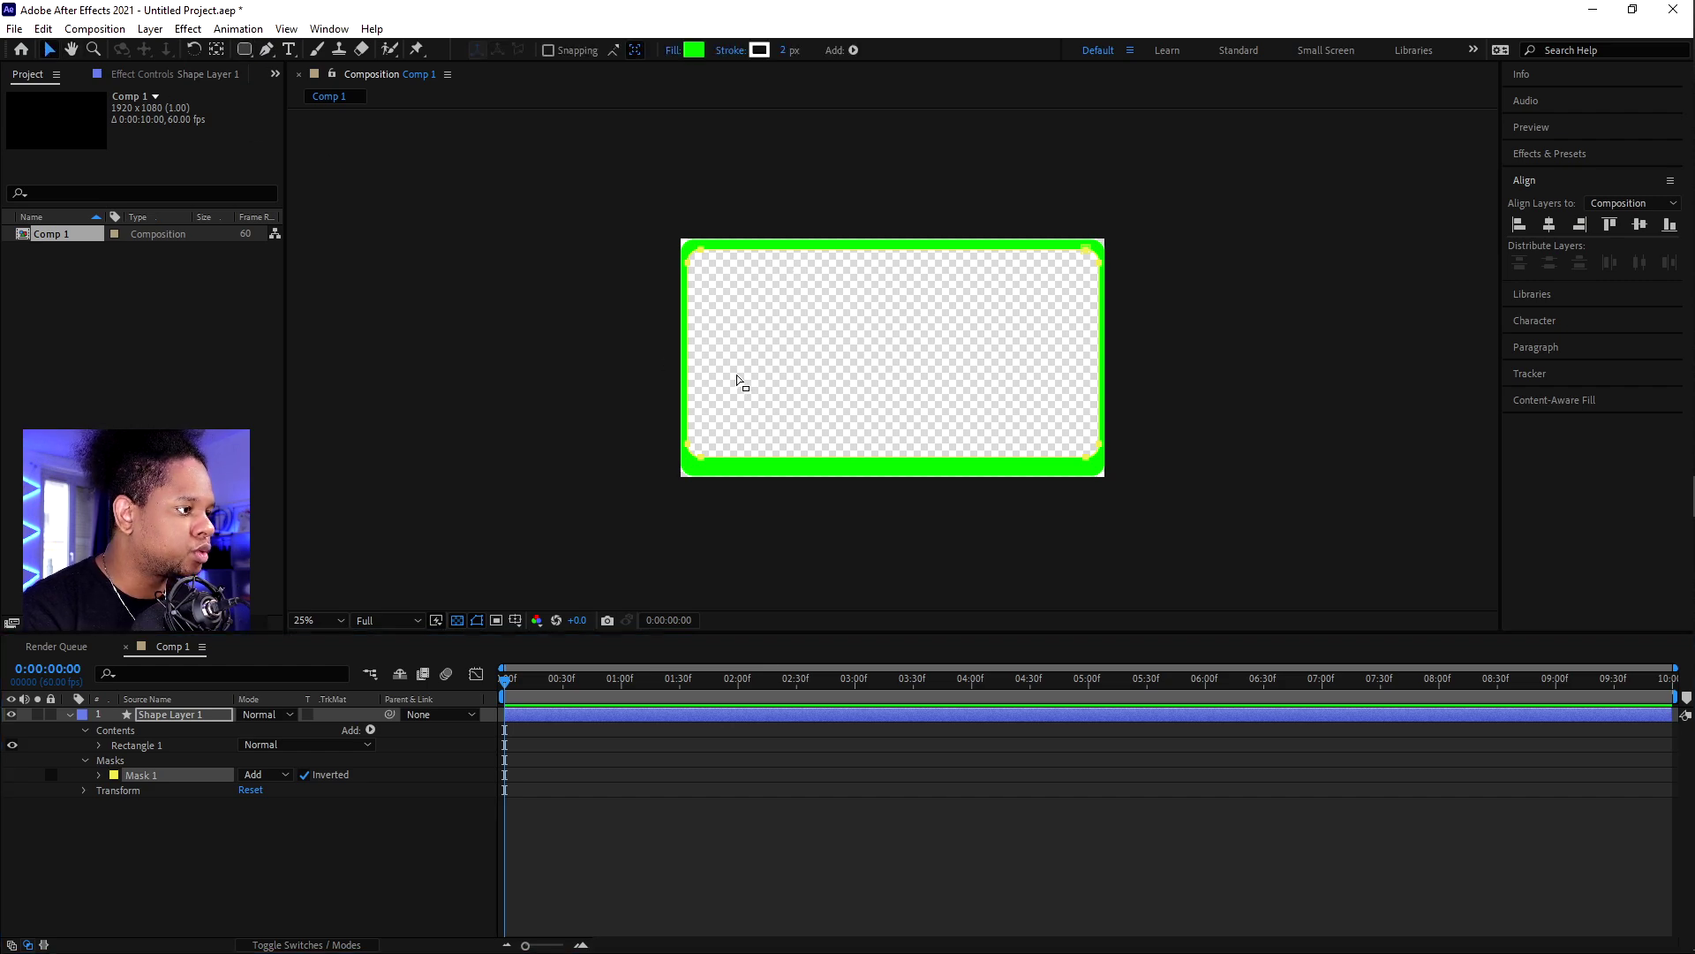
pyautogui.press('.')
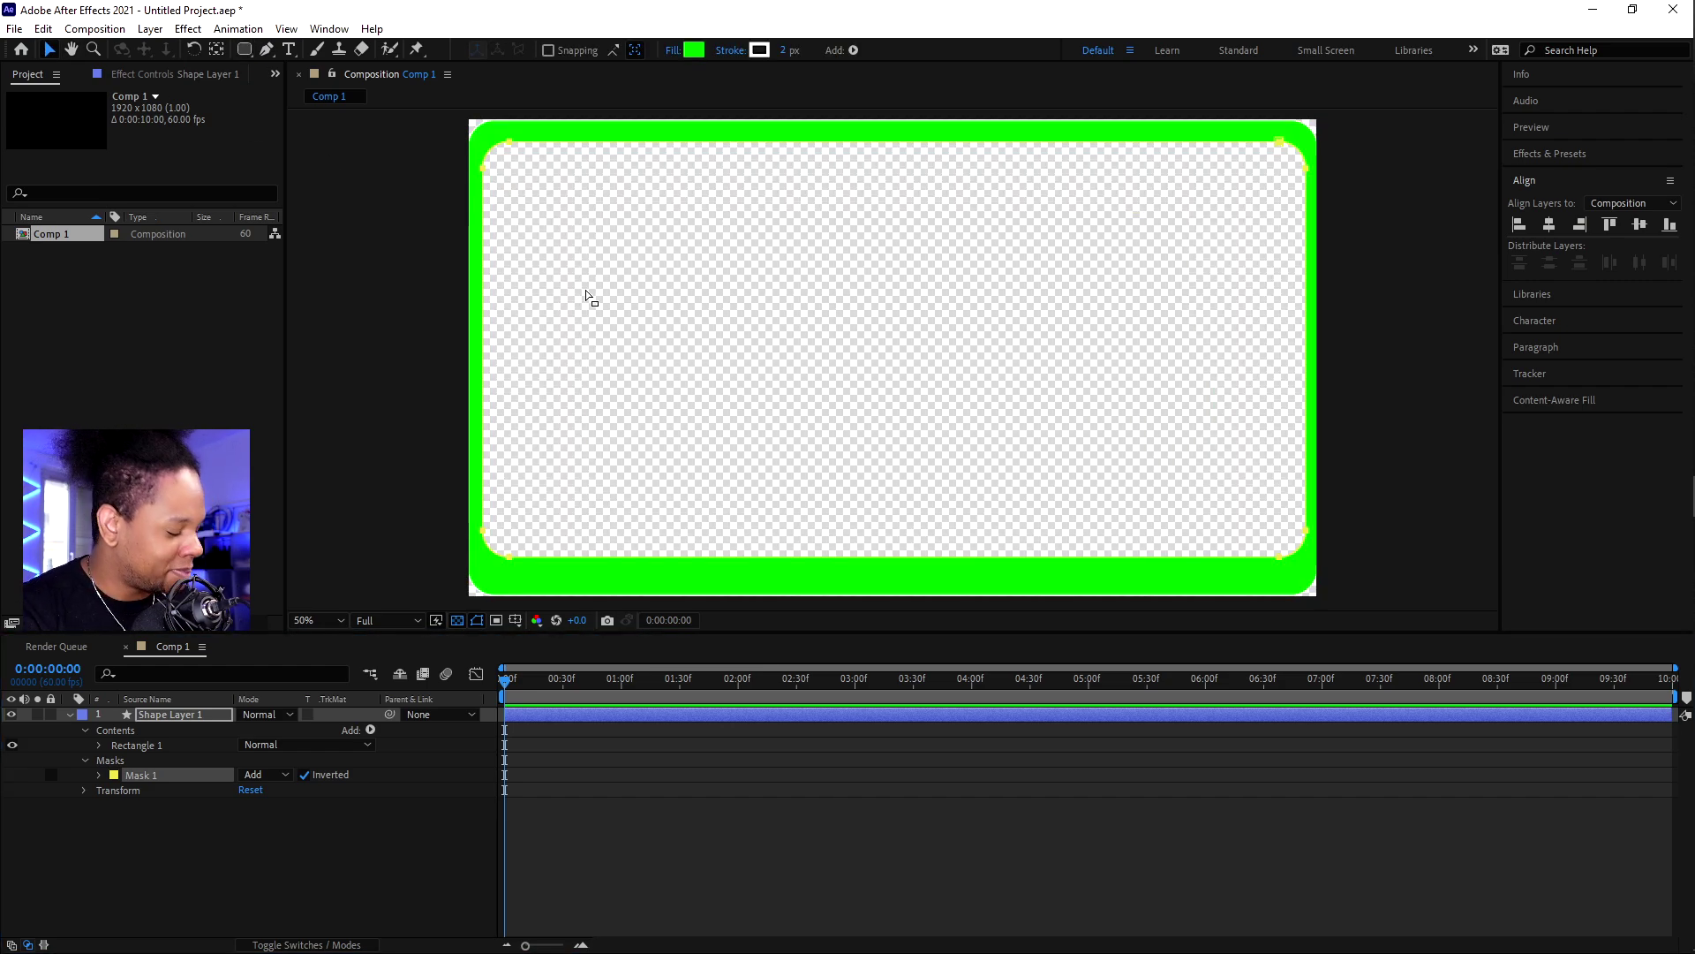
pyautogui.click(484, 263)
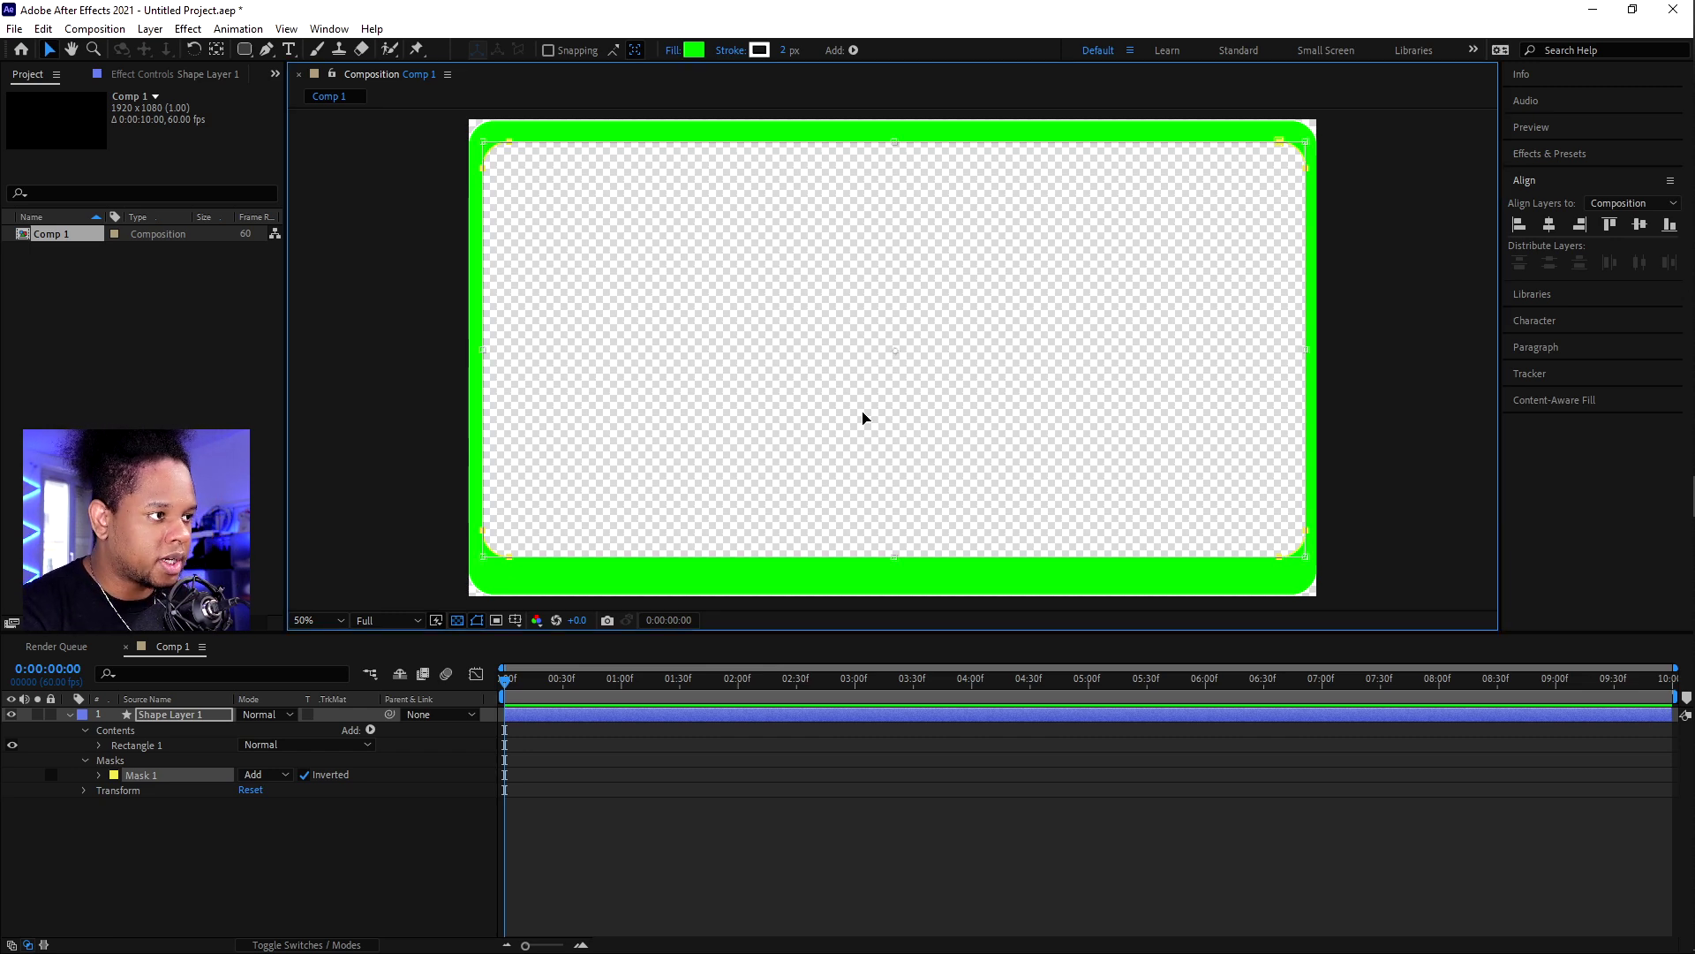
pyautogui.click(1549, 226)
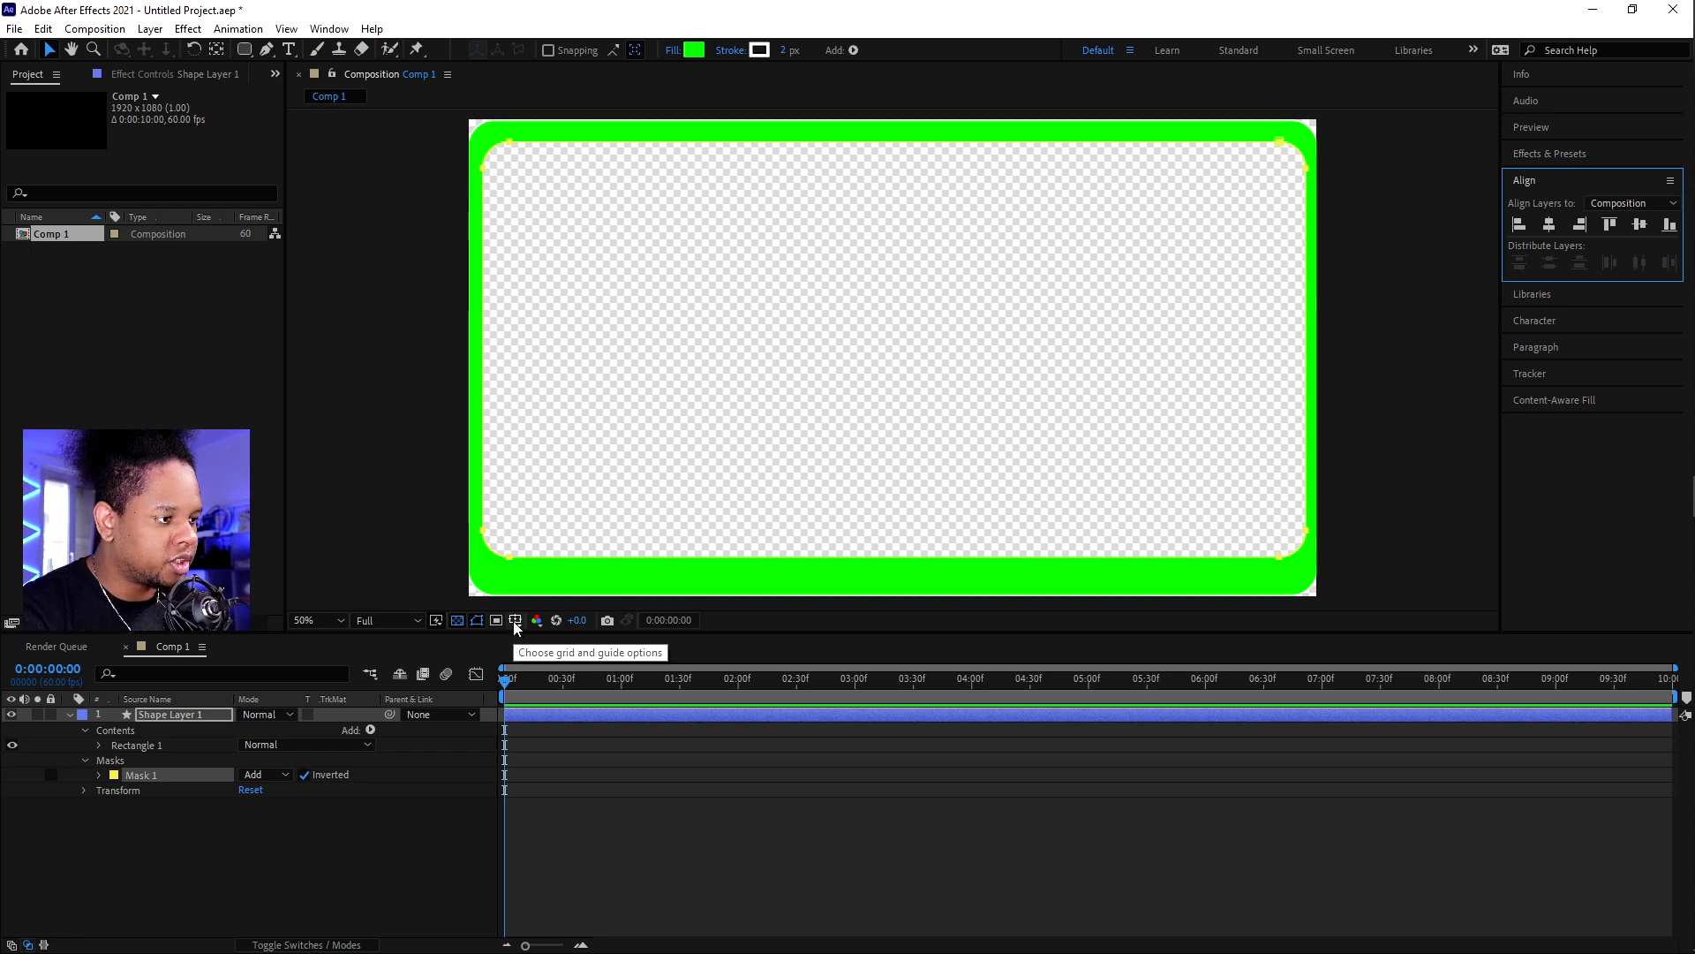
pyautogui.click(514, 624)
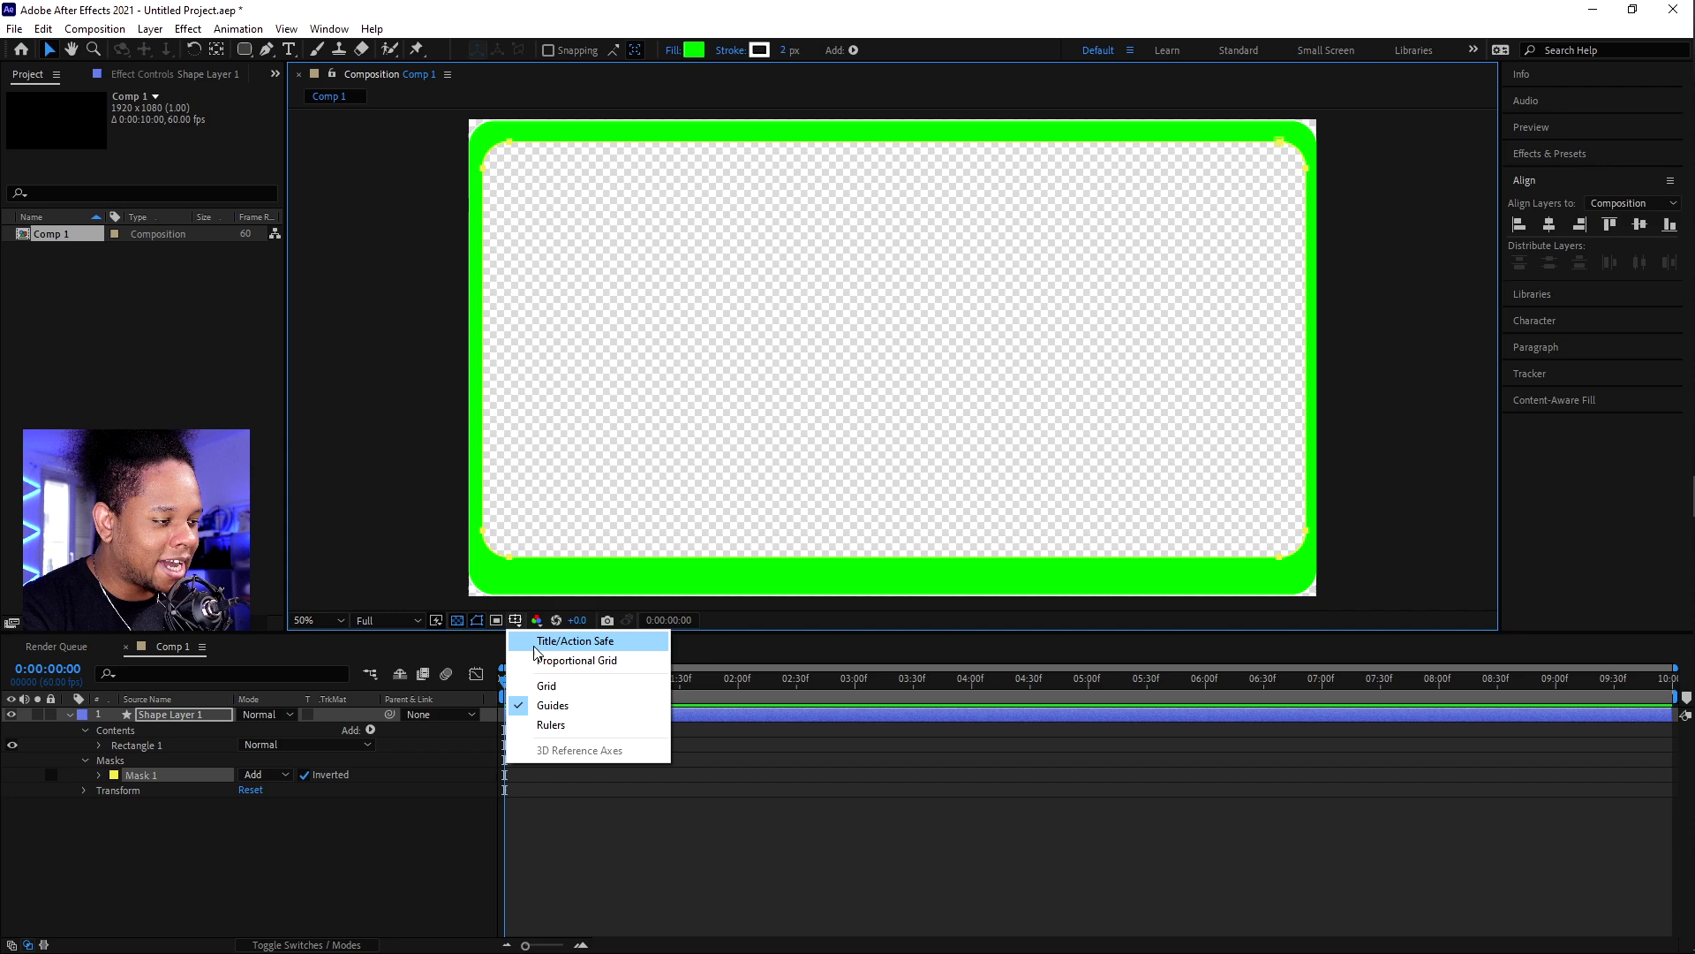
pyautogui.click(574, 641)
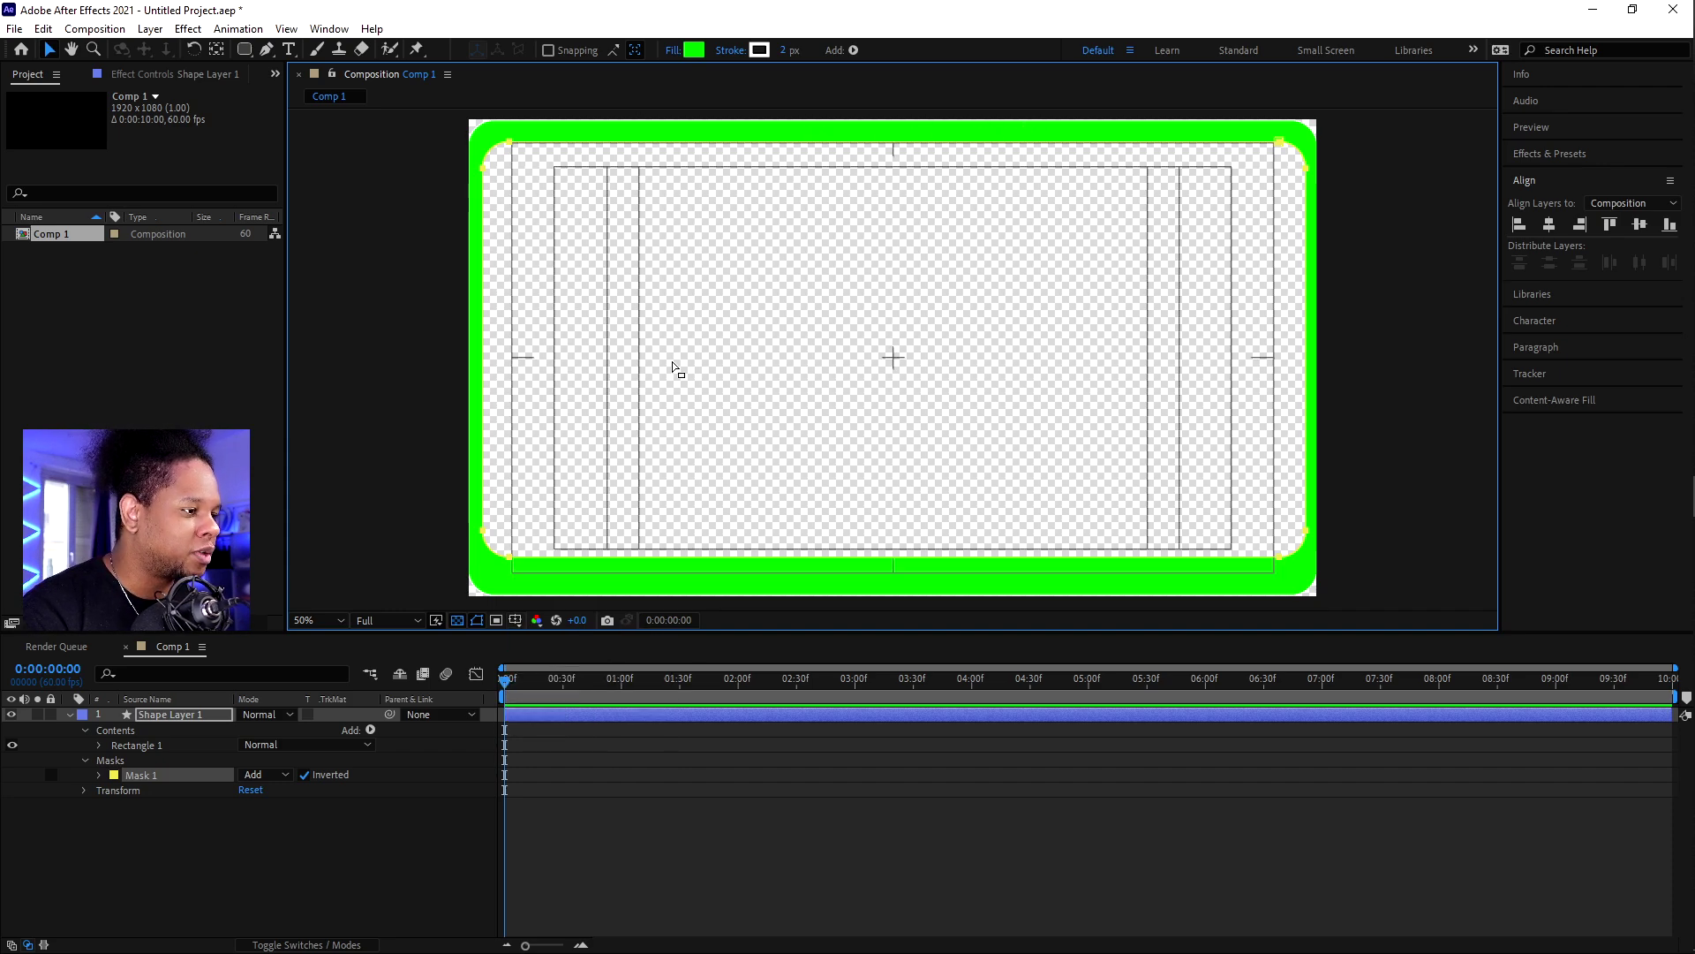
# Step: Select the frame's mask and nudge it up two steps with the Up arrow
pyautogui.click(485, 296)
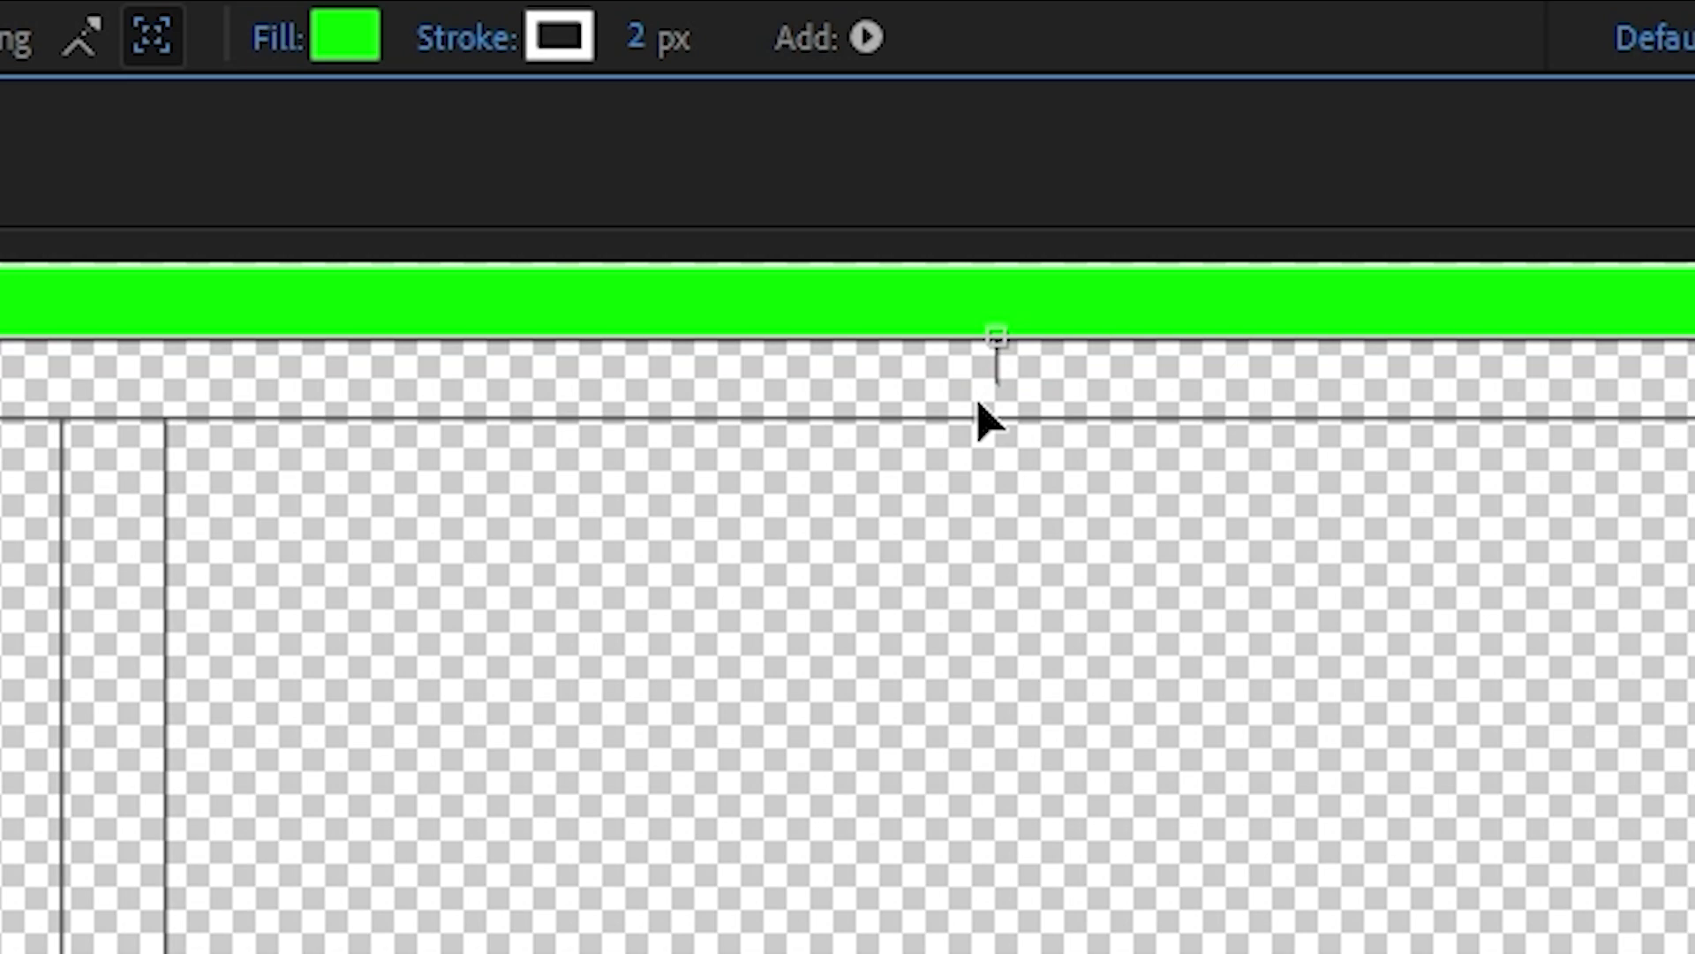
pyautogui.press('Up')
pyautogui.press('Up')
pyautogui.press('Up')
pyautogui.press('Up')
pyautogui.press('Up')
pyautogui.press('Up')
pyautogui.press('Up')
pyautogui.press('Up')
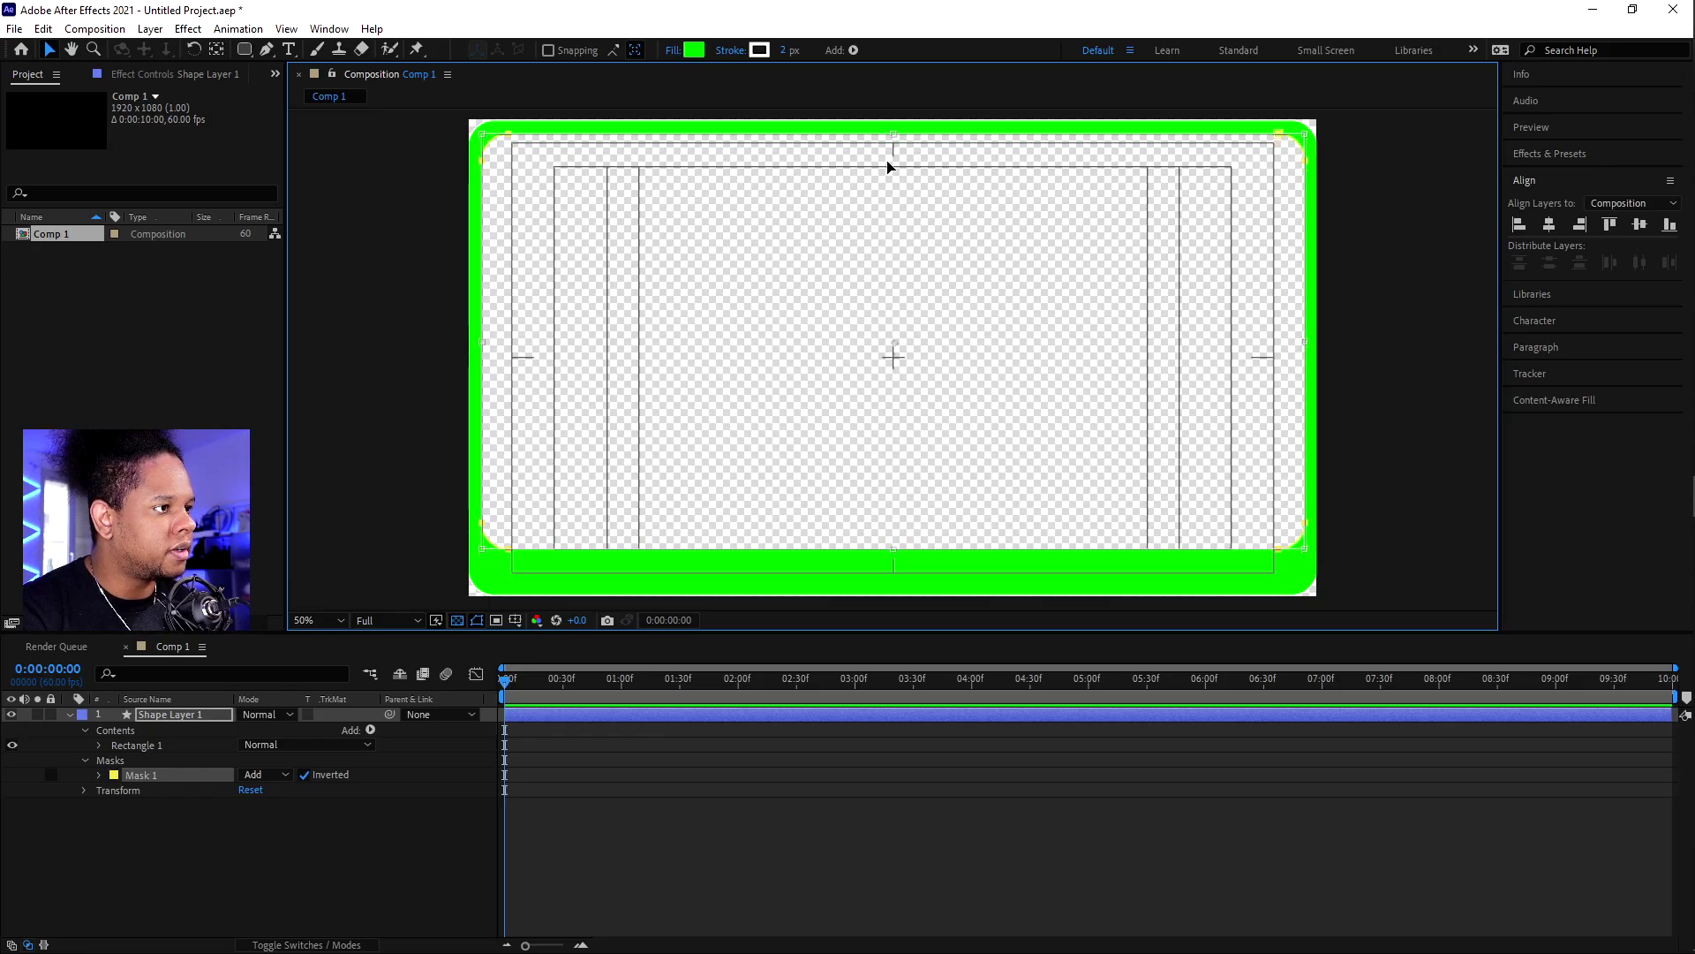
pyautogui.press('Up')
pyautogui.press('Up')
pyautogui.press('Up')
pyautogui.press('Up')
pyautogui.press('Up')
pyautogui.press('Up')
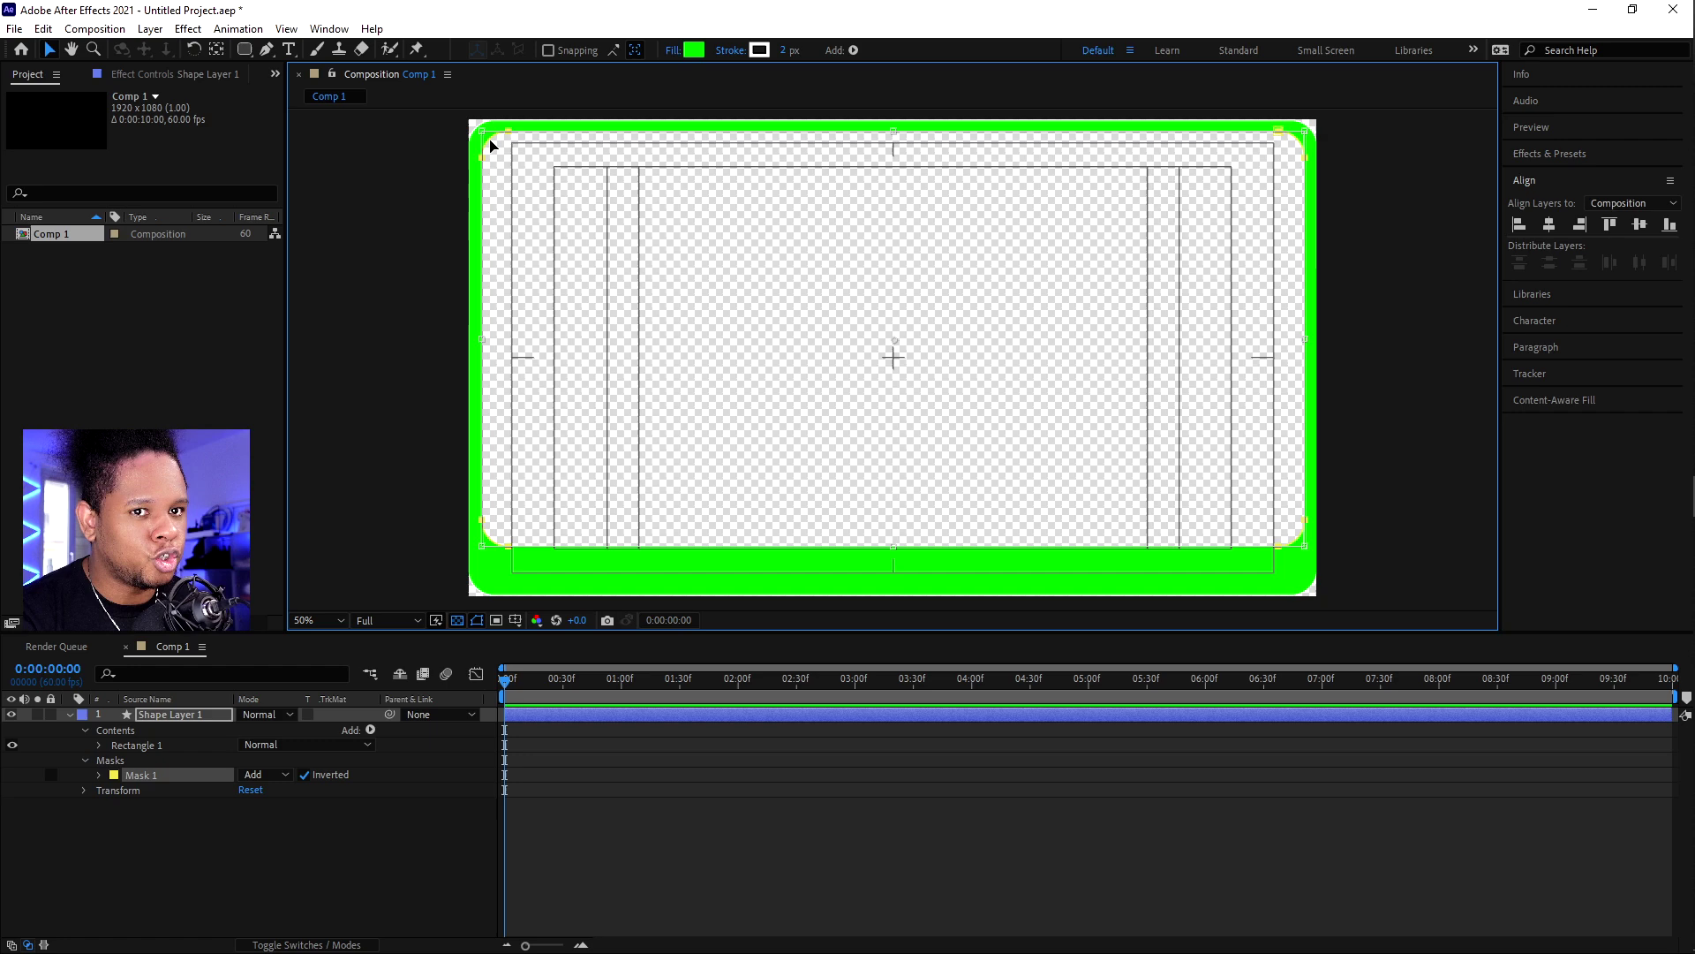
# Step: Change Shape Layer 1's fill colour from green to purple 6D00DD
pyautogui.click(251, 844)
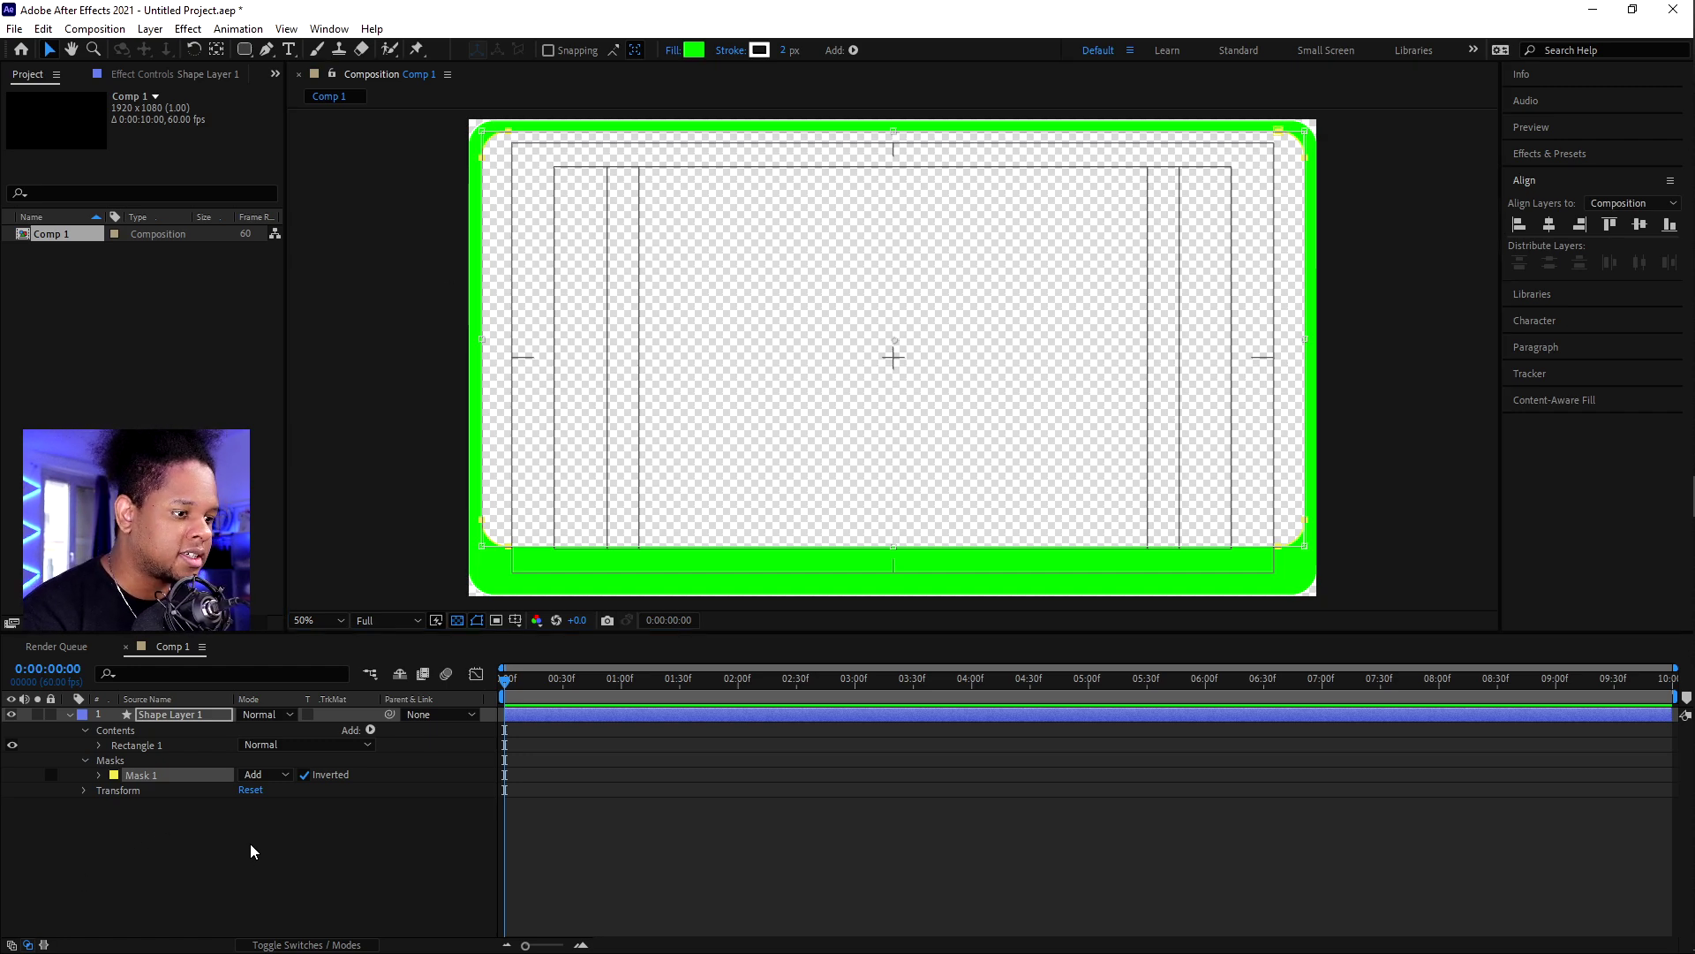
pyautogui.click(156, 713)
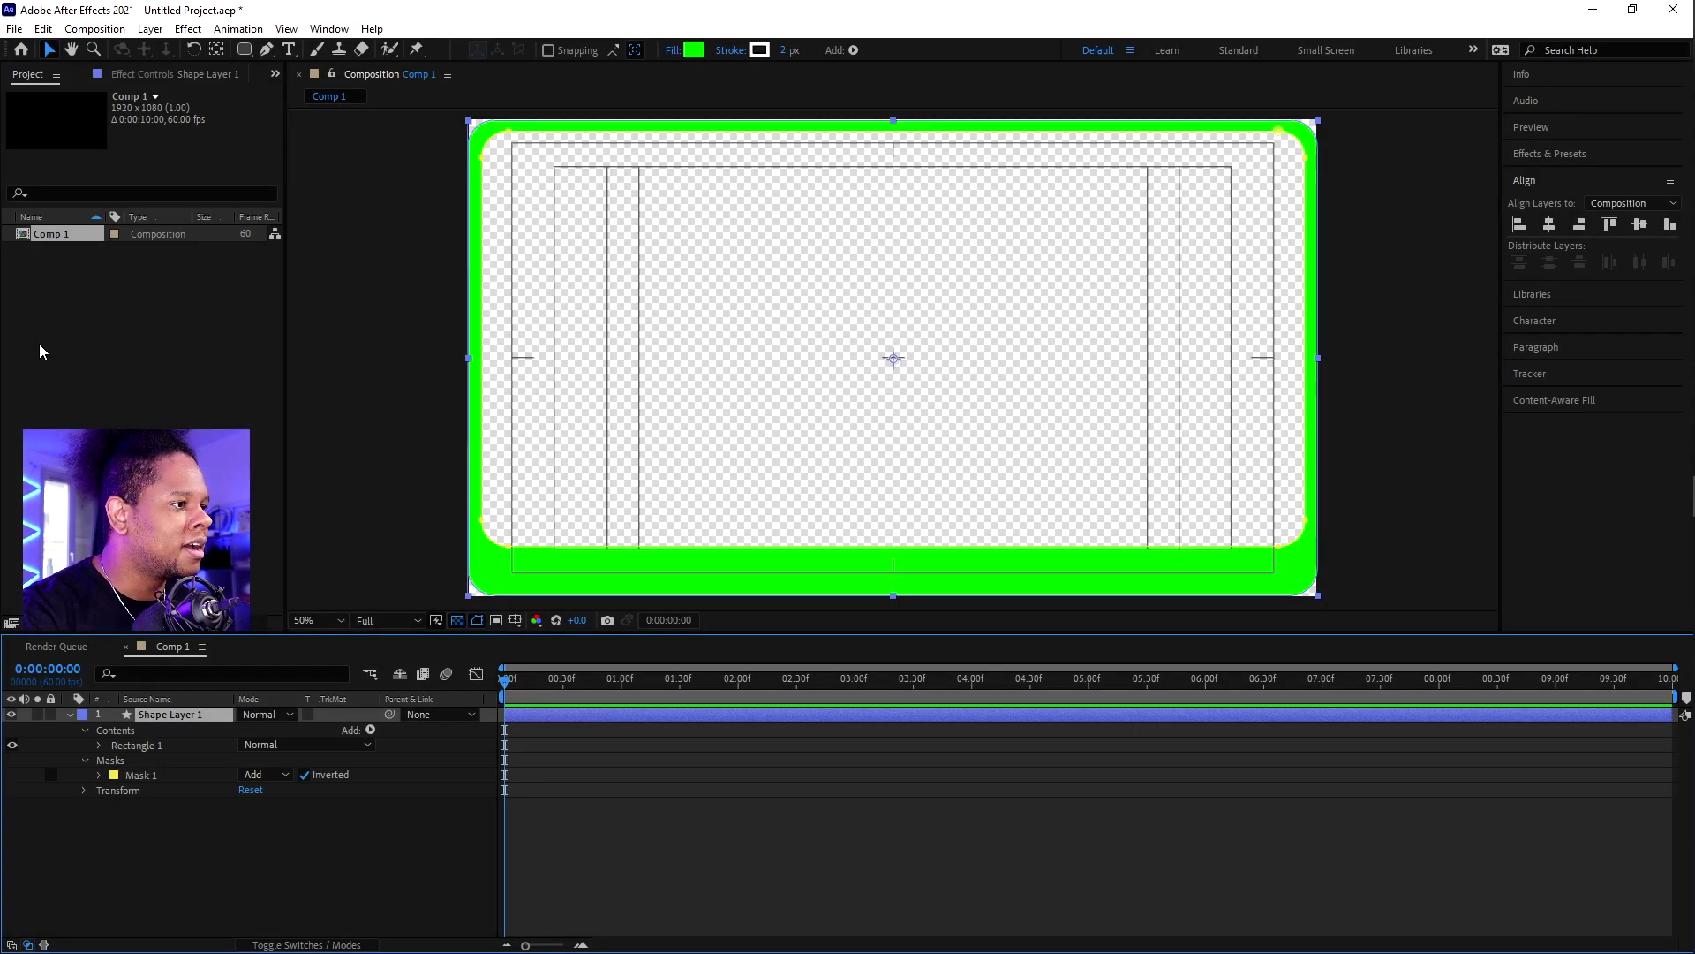
pyautogui.click(694, 49)
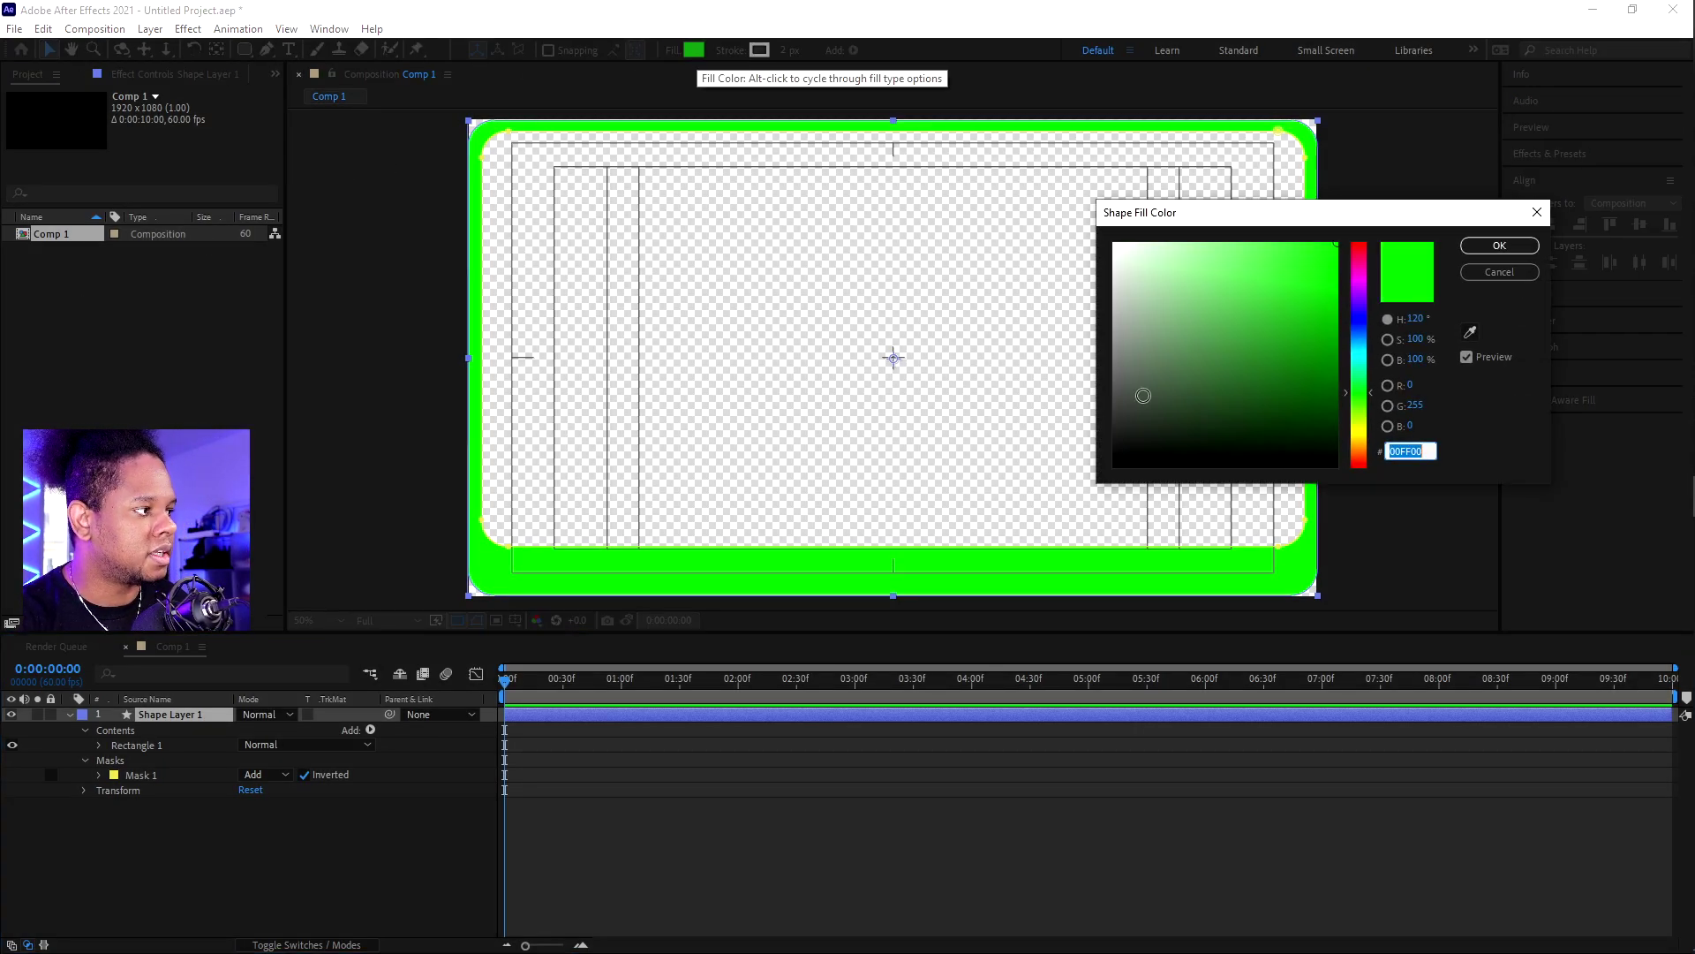
pyautogui.click(1352, 303)
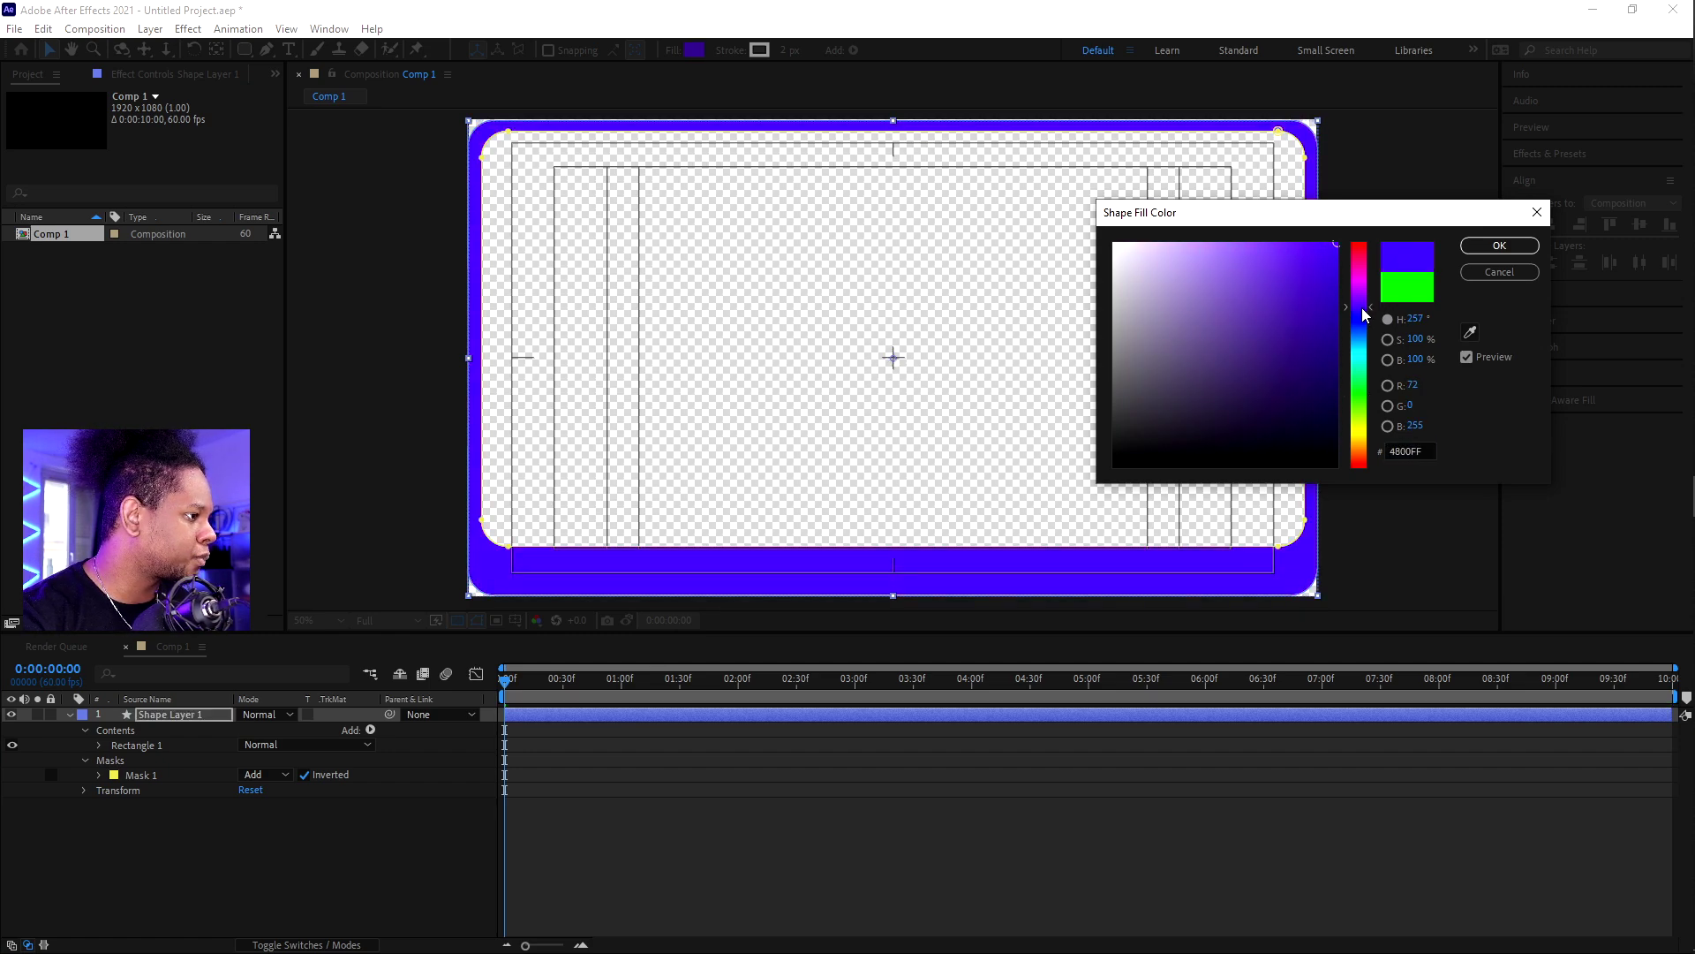
pyautogui.moveTo(1364, 315); pyautogui.dragTo(1362, 303)
pyautogui.click(1340, 270)
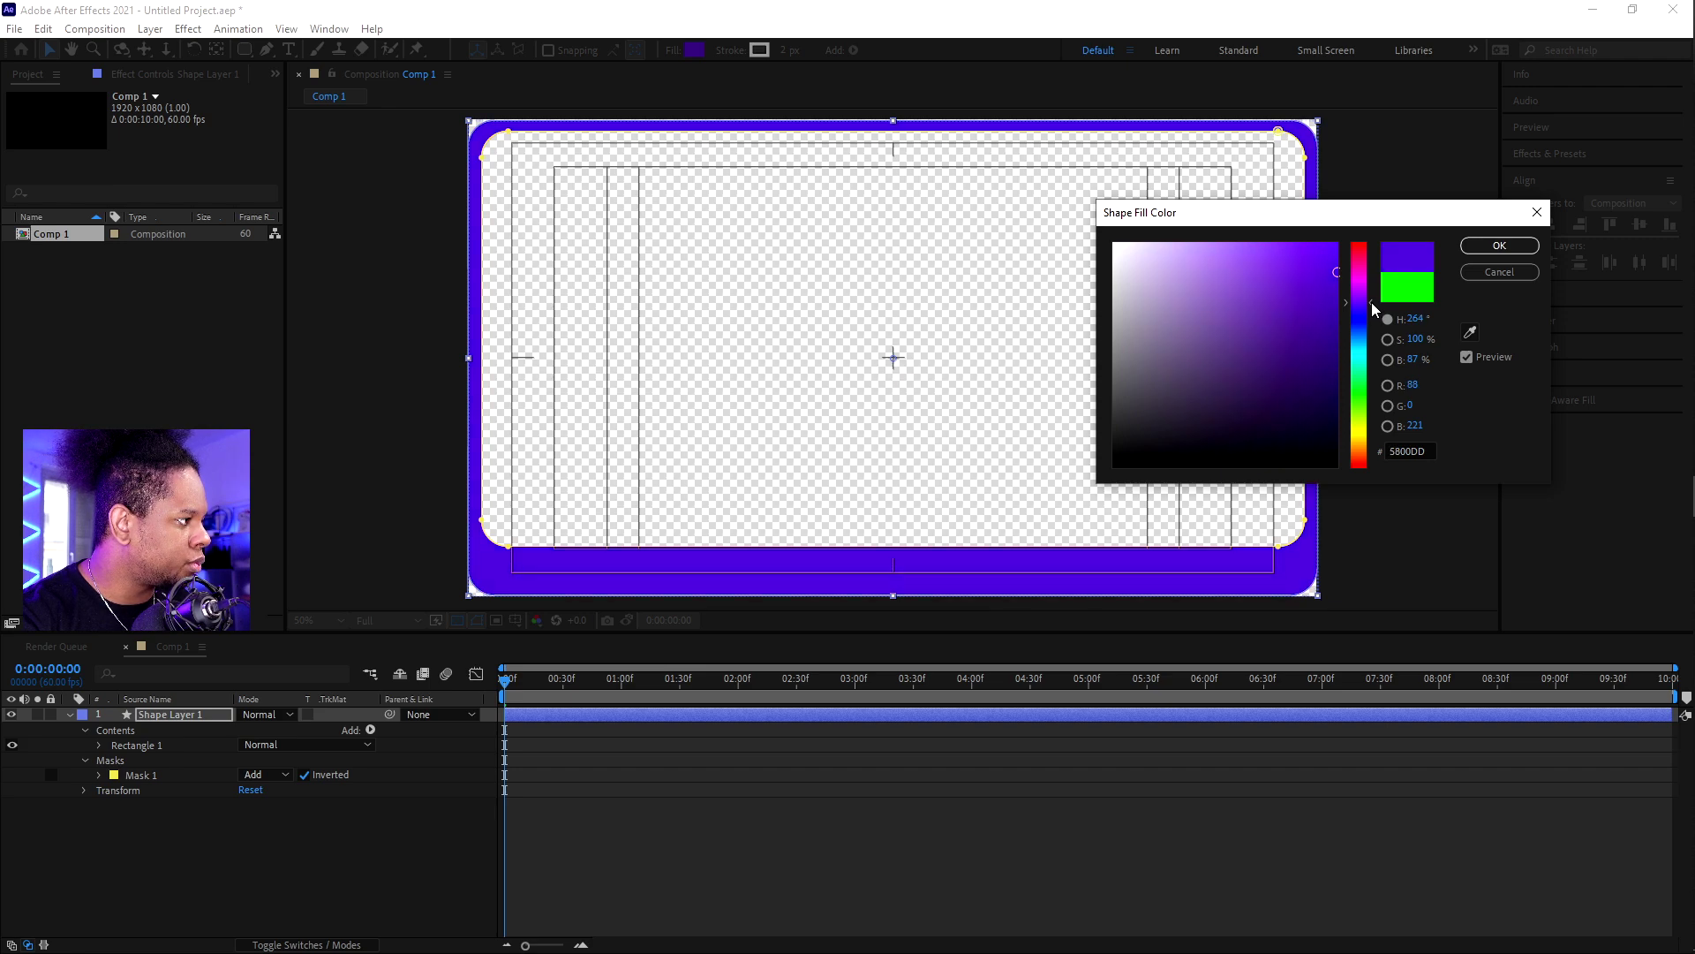
pyautogui.moveTo(1371, 300); pyautogui.dragTo(1371, 298)
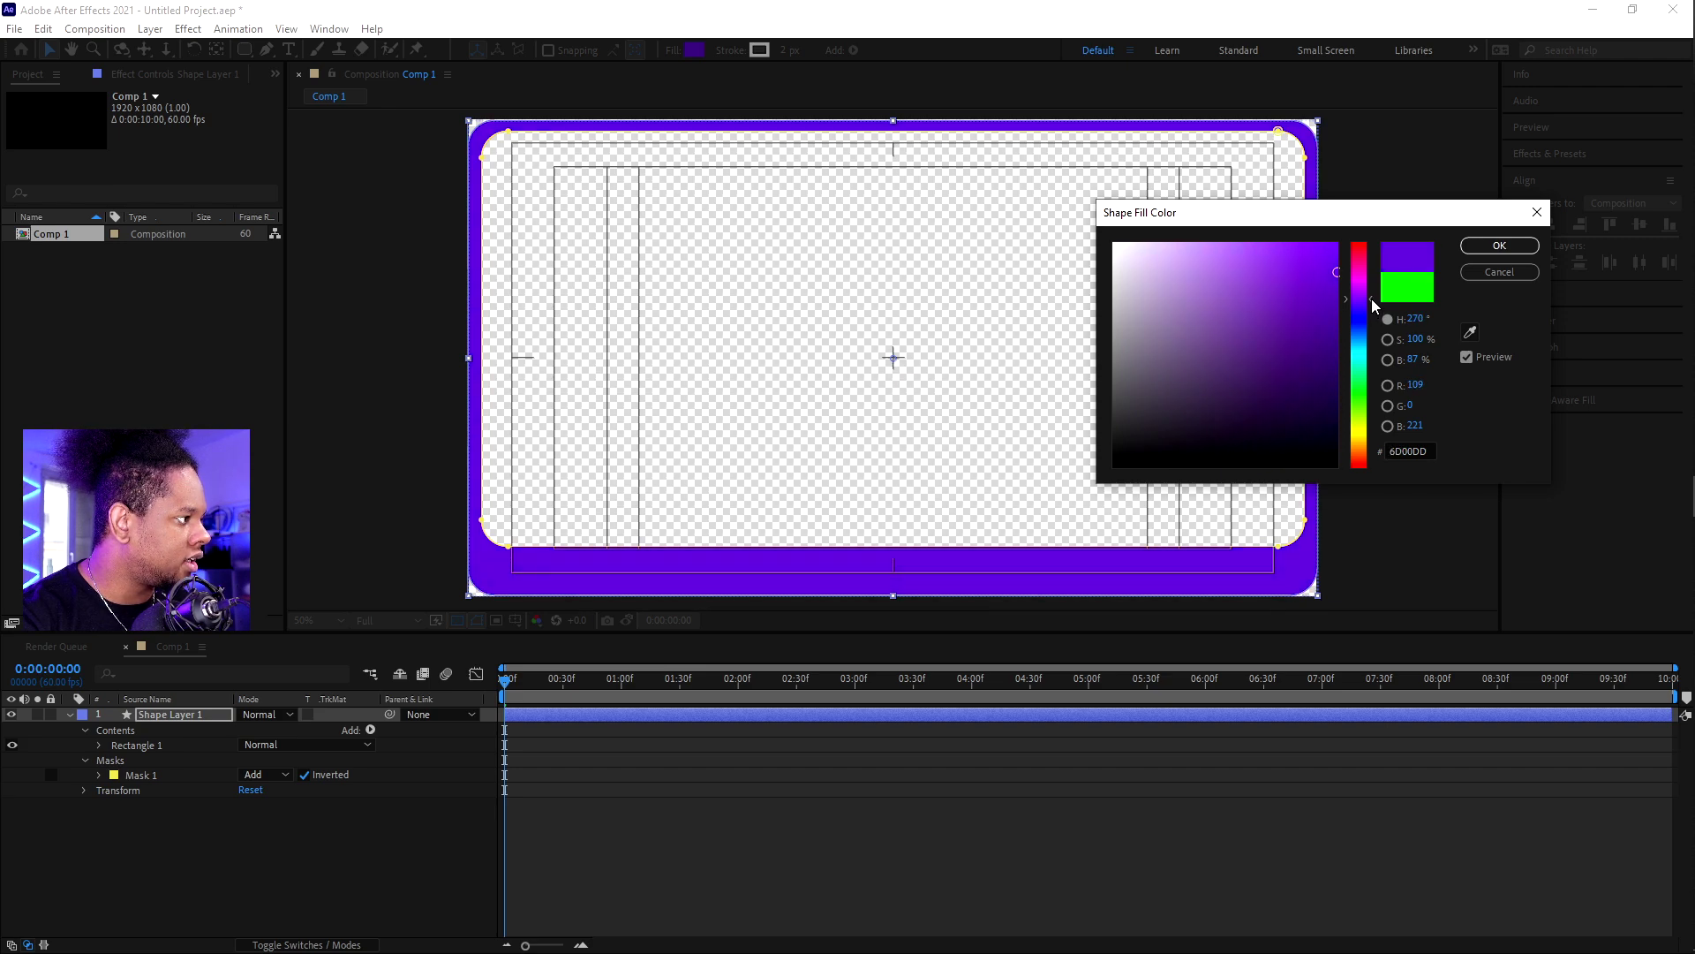
pyautogui.click(1498, 248)
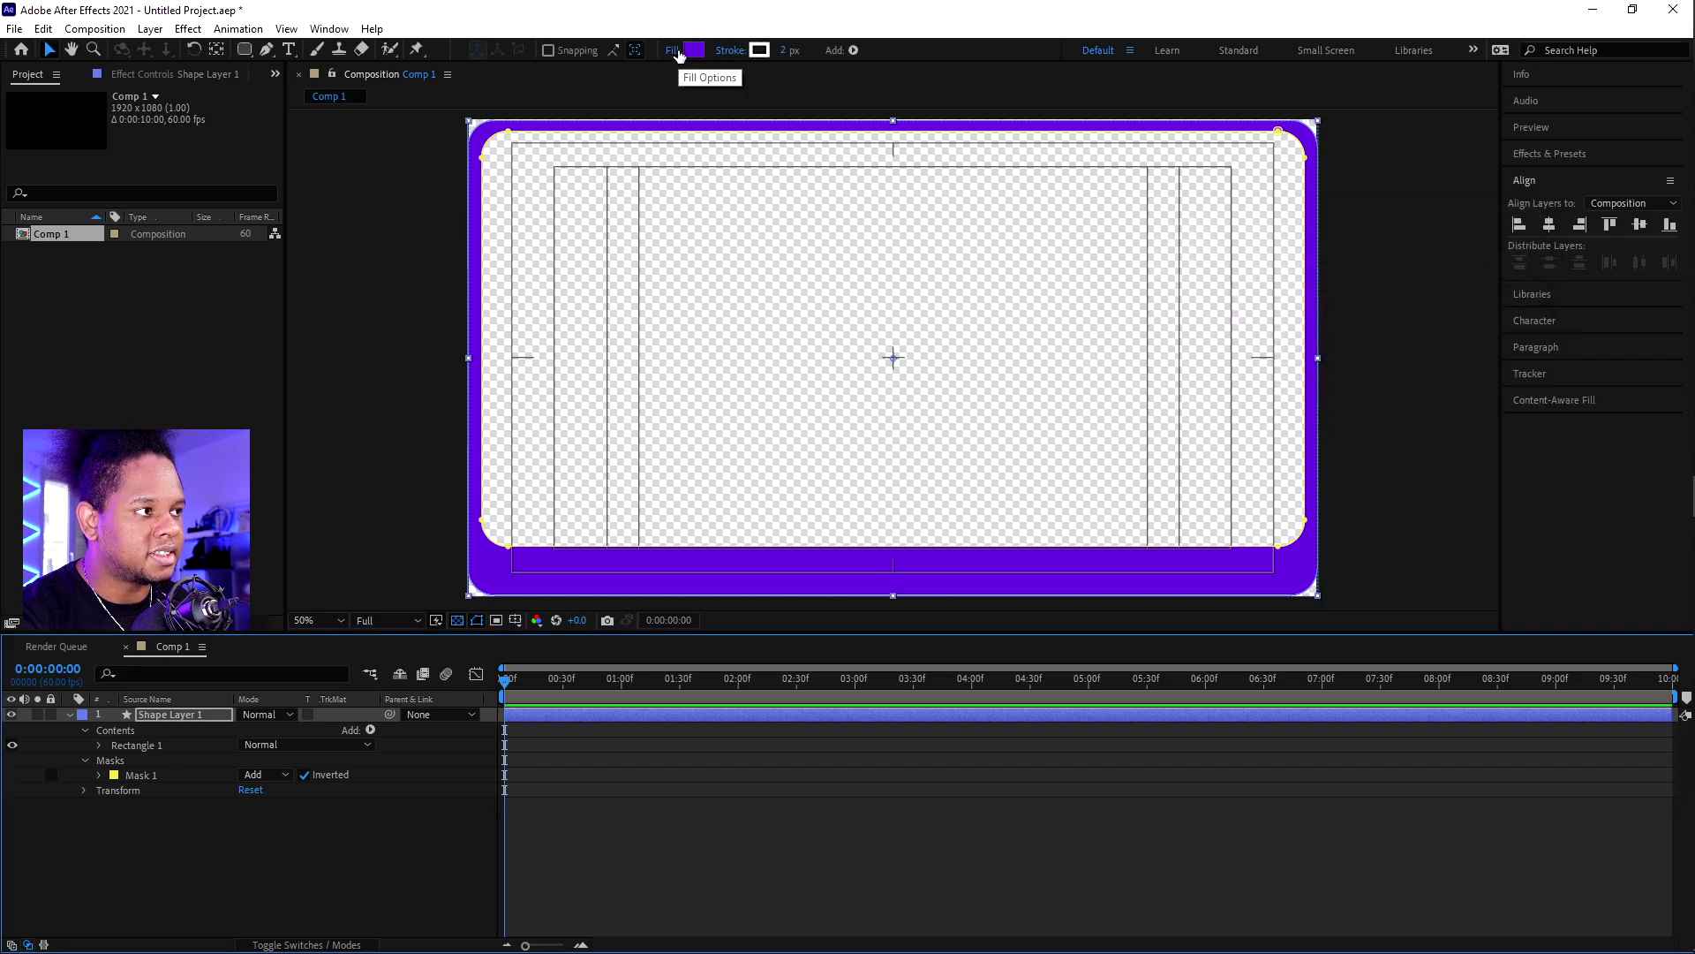
# Step: Check the Color under Rectangle 1 > Fill 1, then collapse Shape Layer 1
pyautogui.click(70, 713)
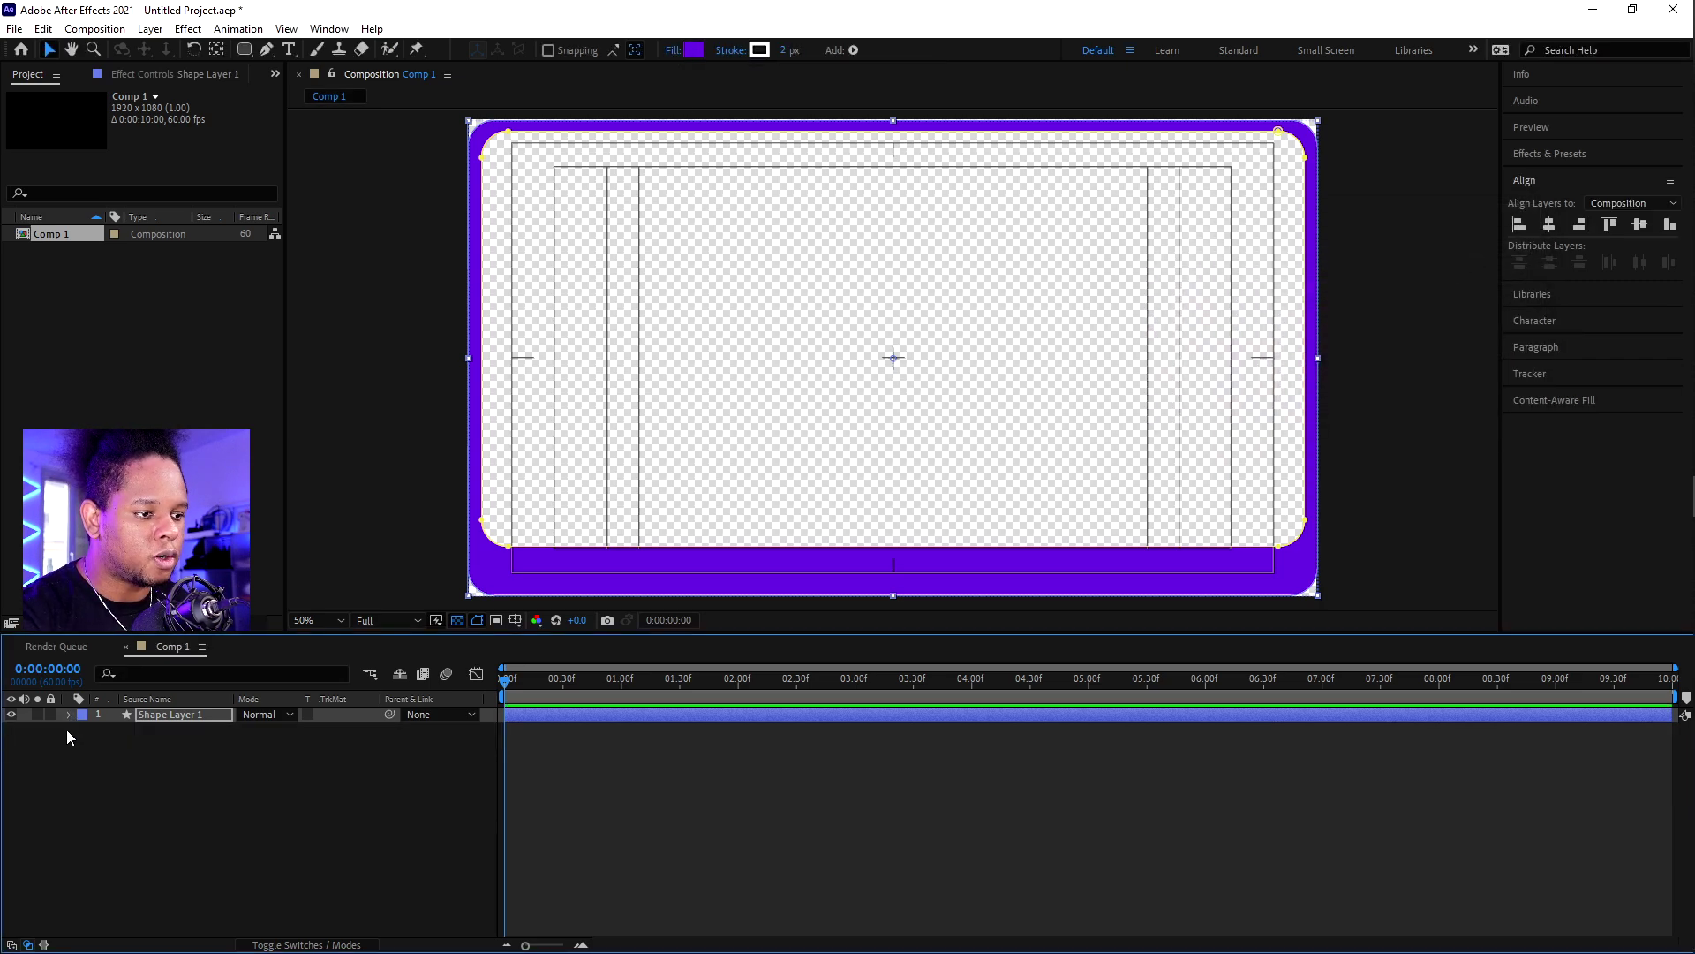
pyautogui.click(68, 714)
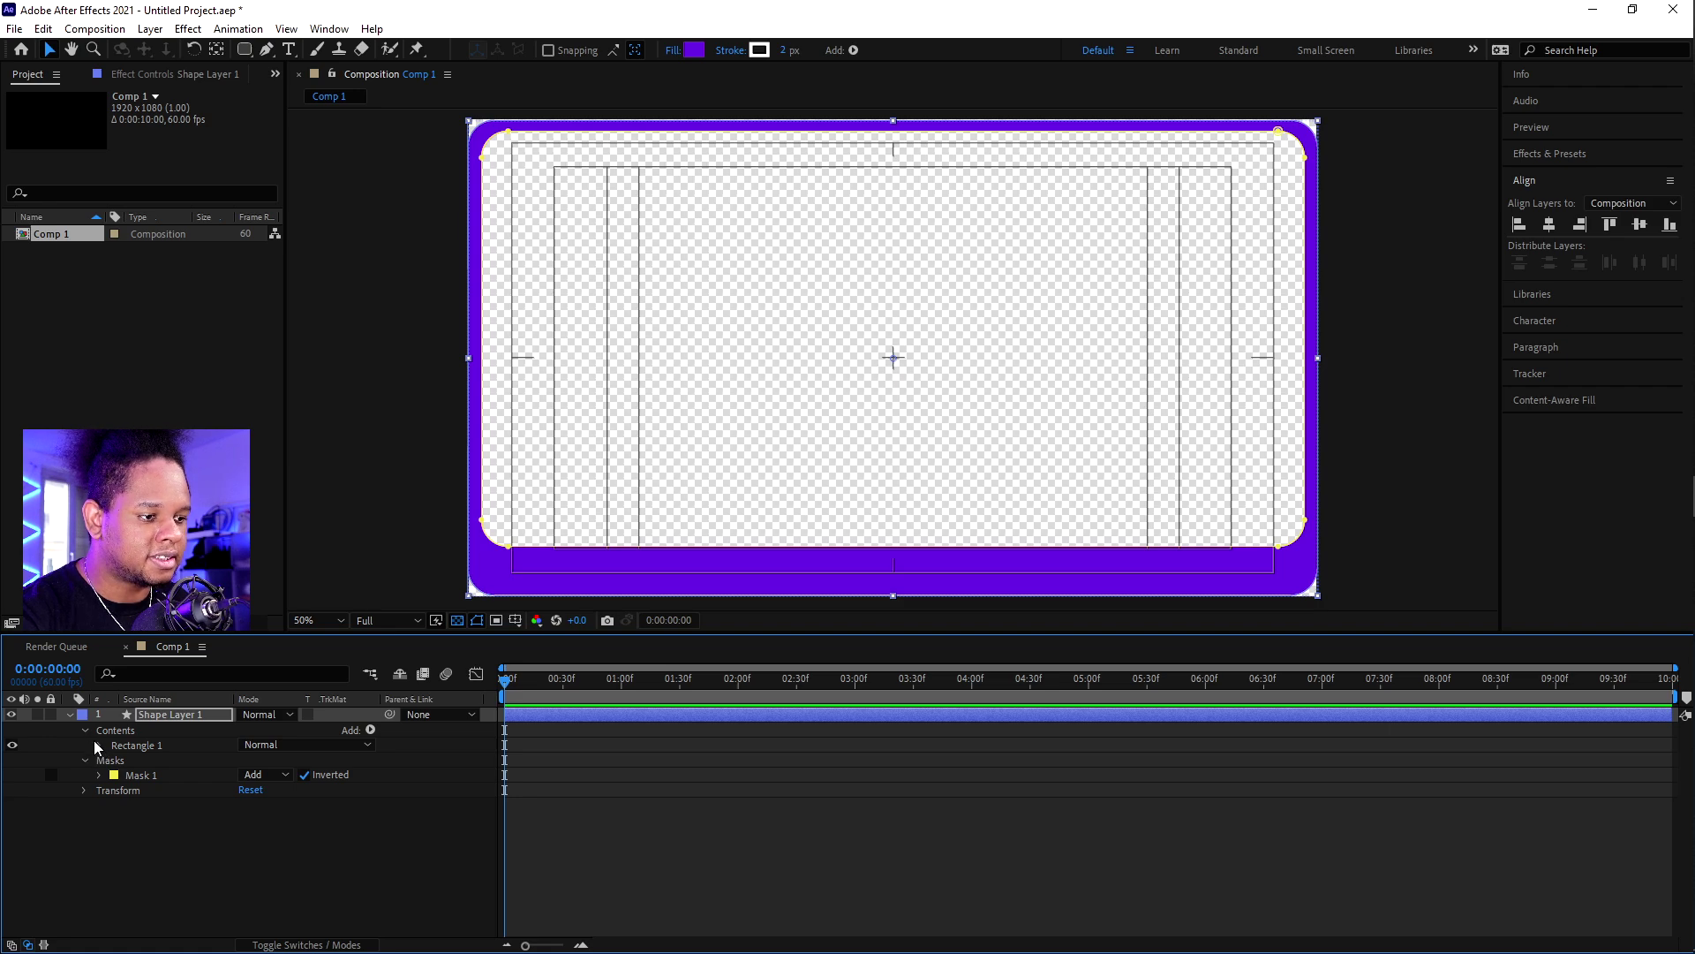
pyautogui.click(98, 744)
pyautogui.click(114, 789)
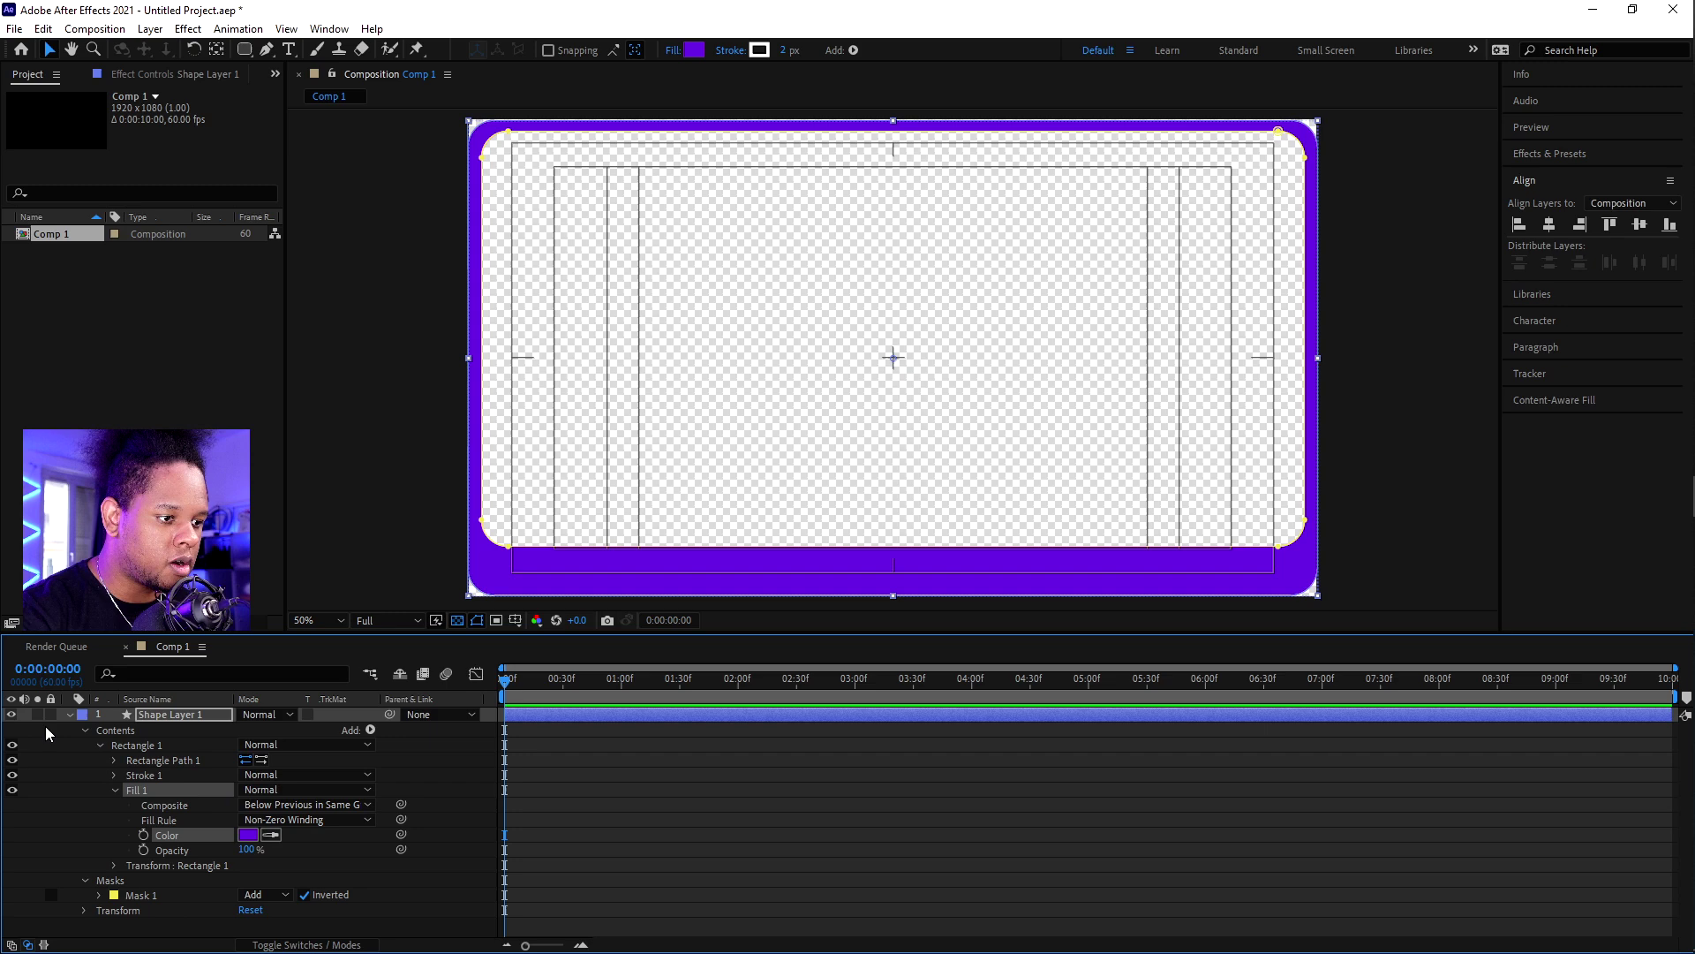
pyautogui.click(70, 714)
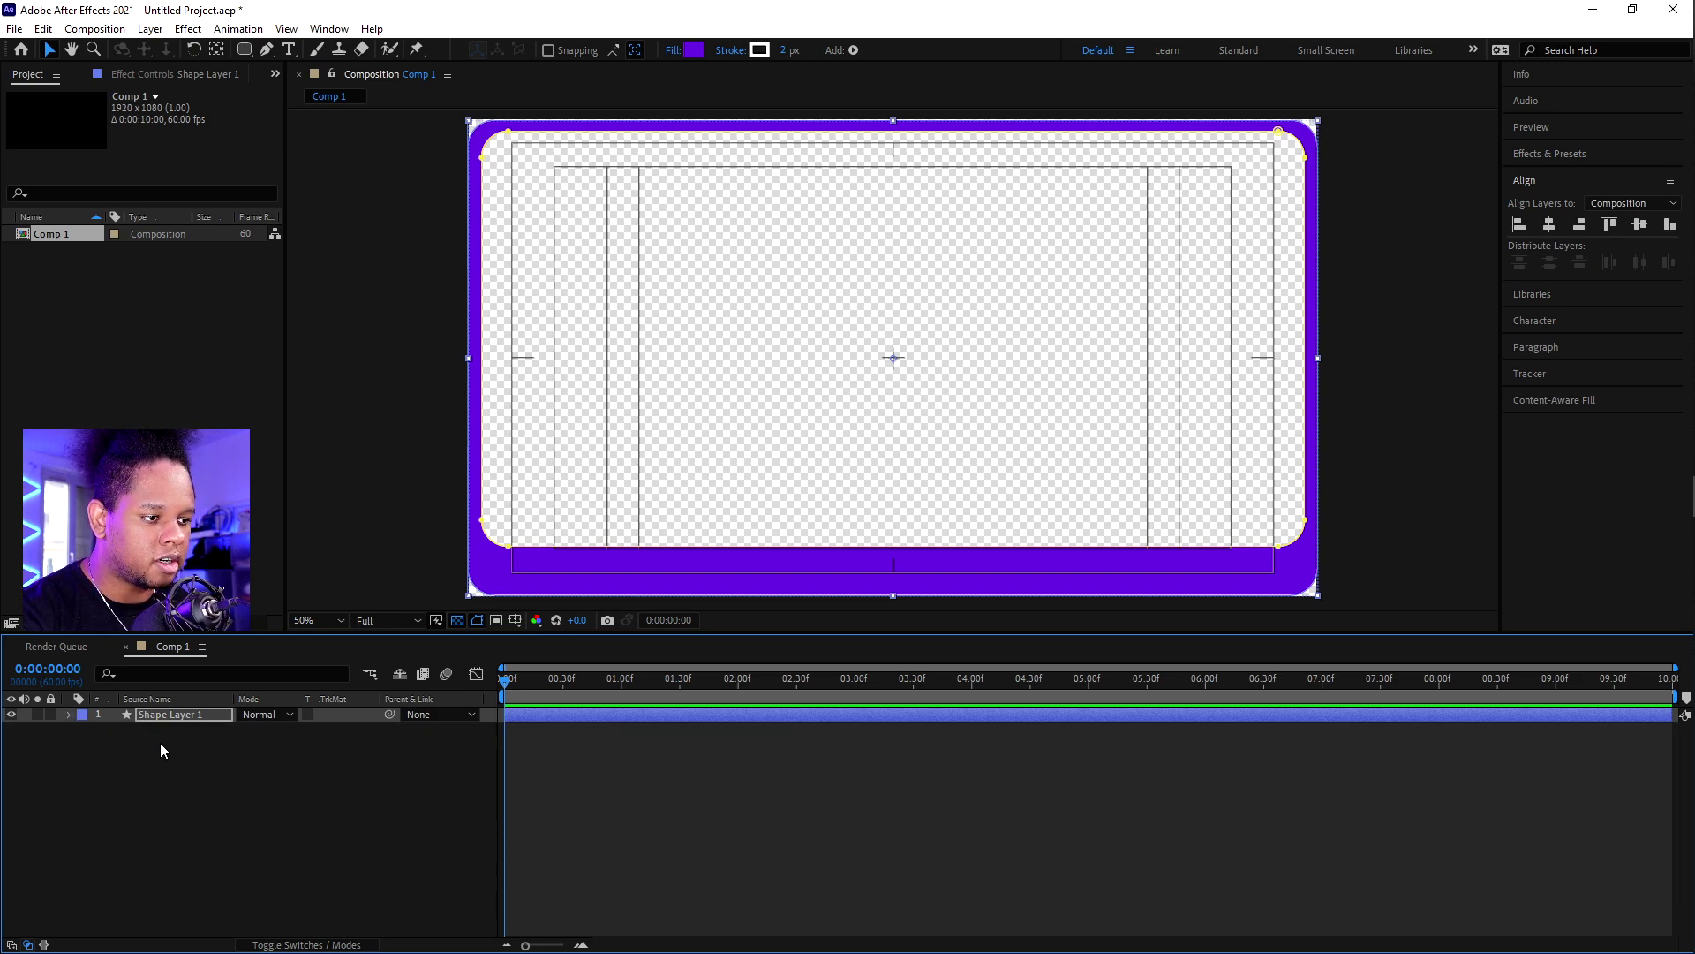
# Step: Draw a large circle with the Ellipse Tool over the frame centre as Shape Layer 2
pyautogui.click(186, 757)
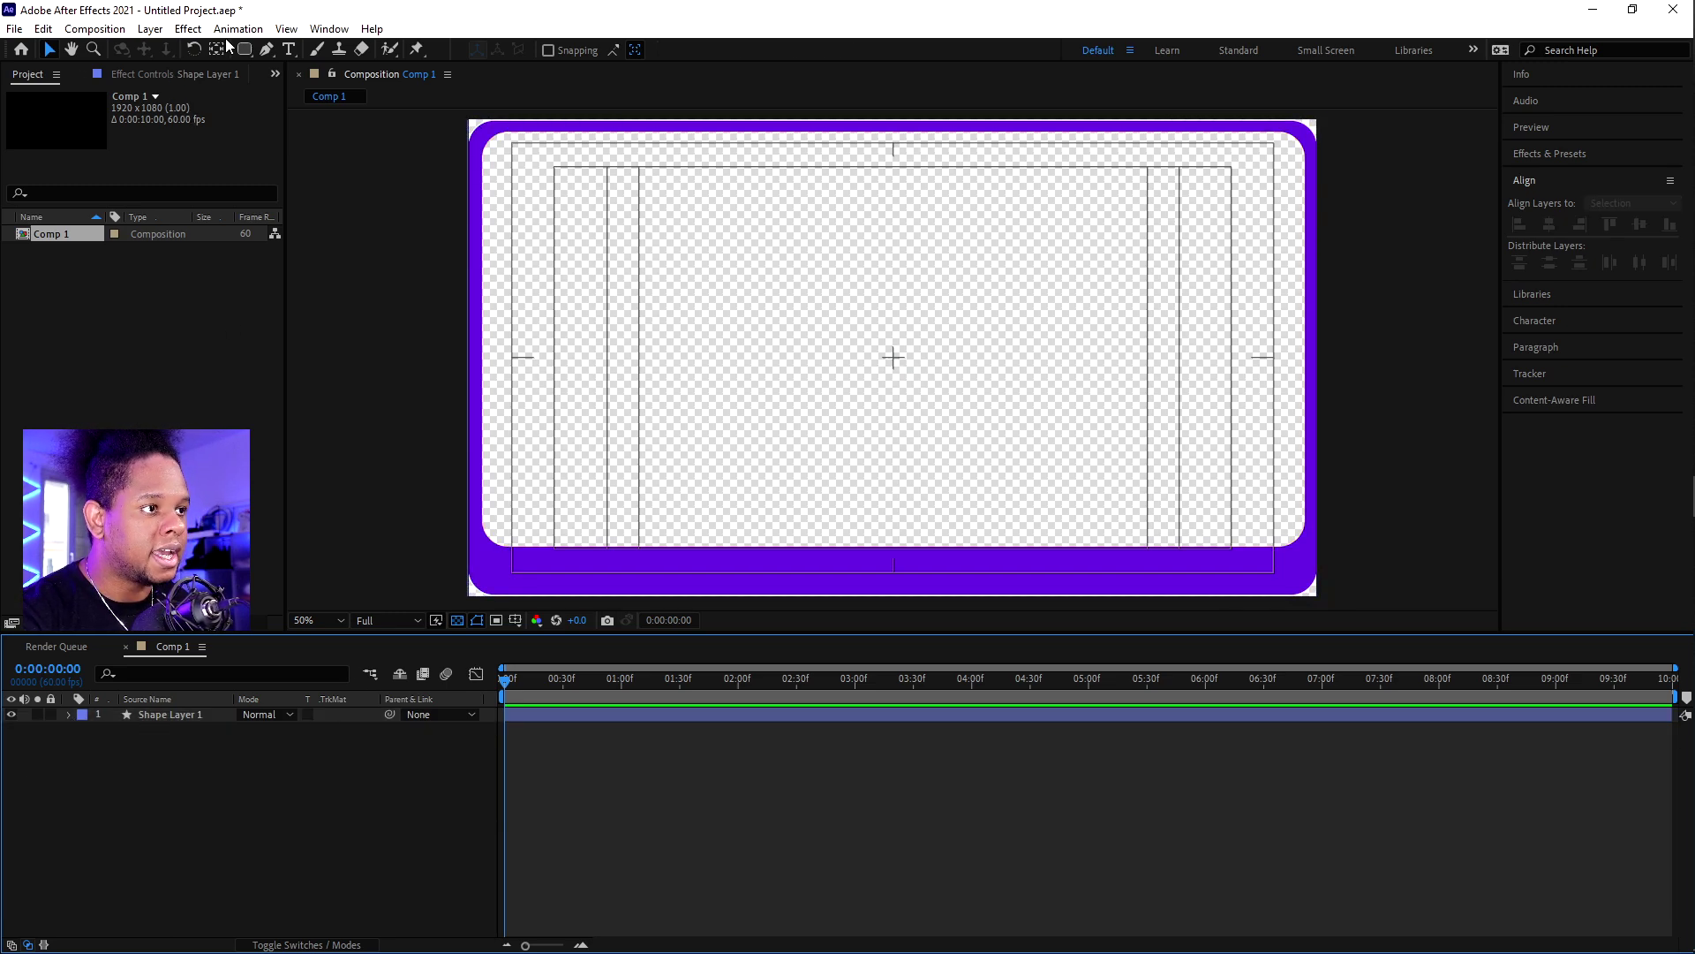
pyautogui.click(247, 49)
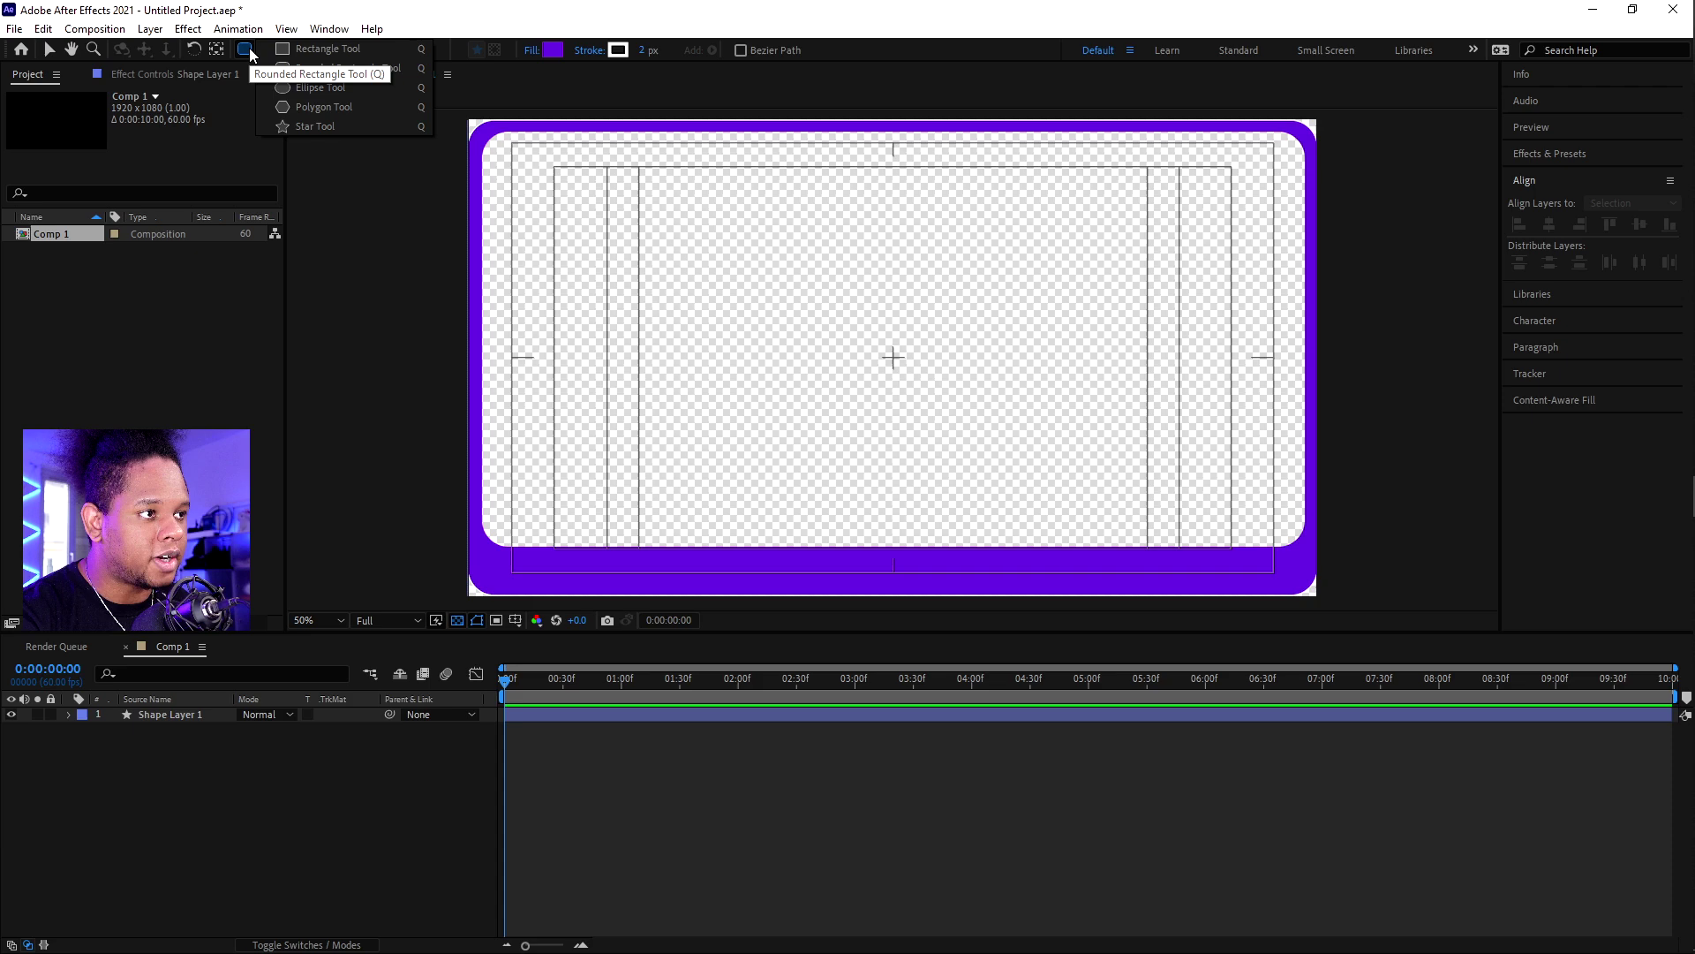
pyautogui.click(334, 91)
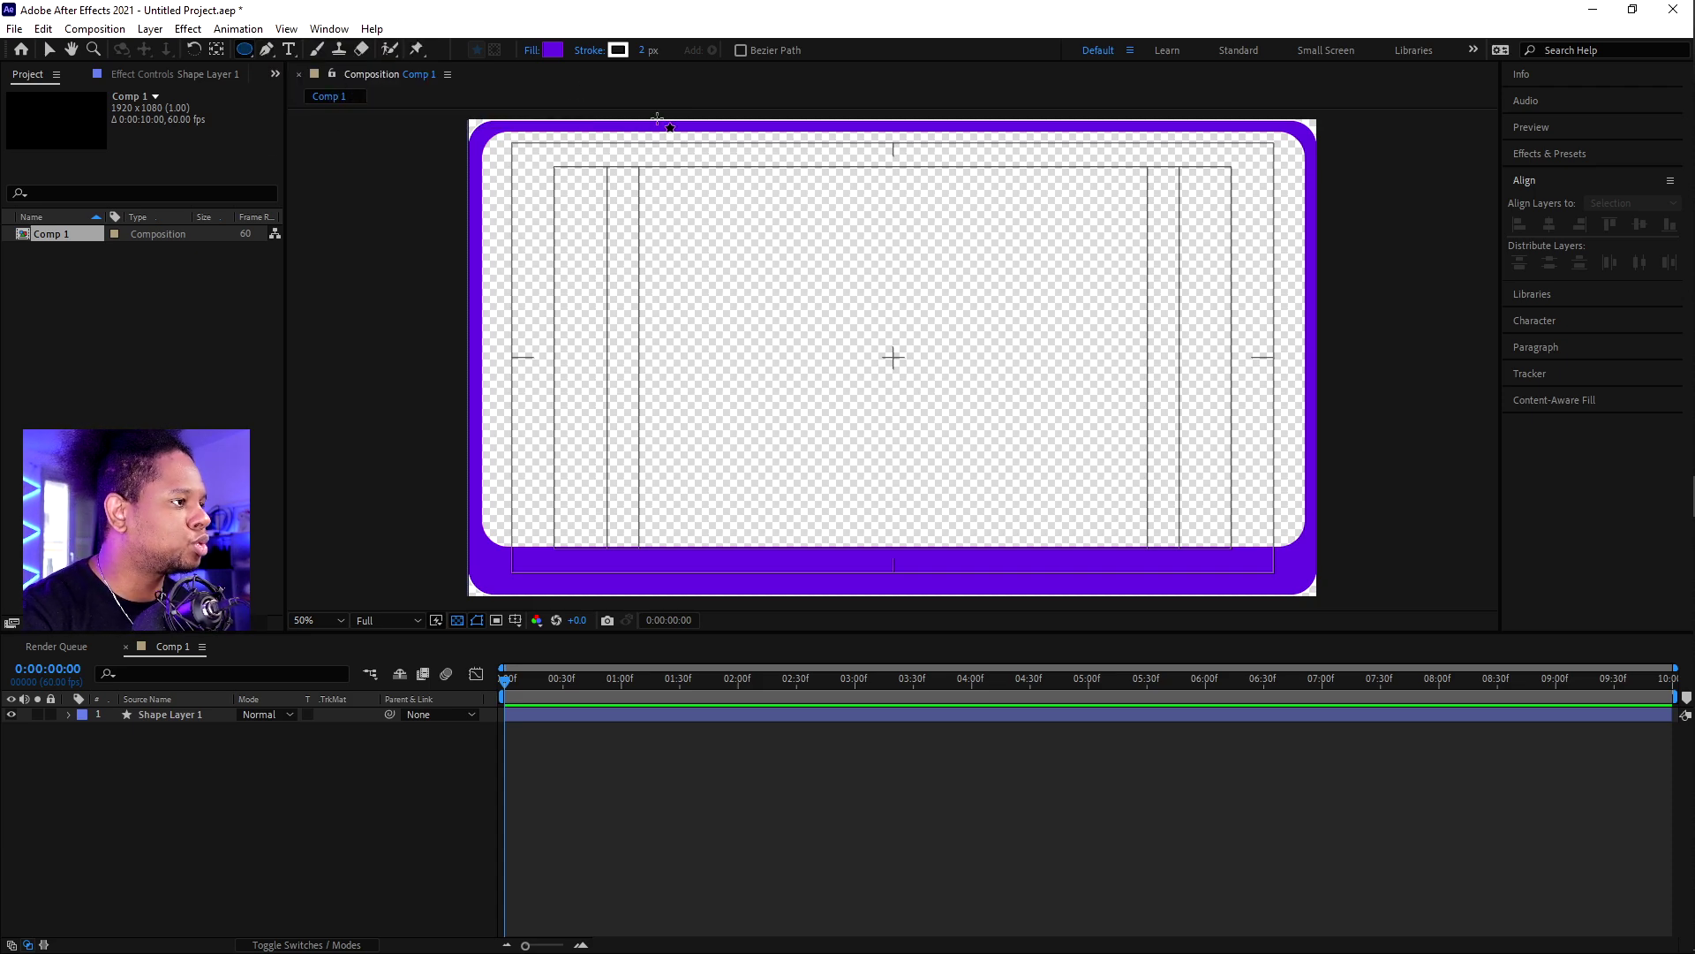
pyautogui.moveTo(643, 127); pyautogui.dragTo(1110, 454)
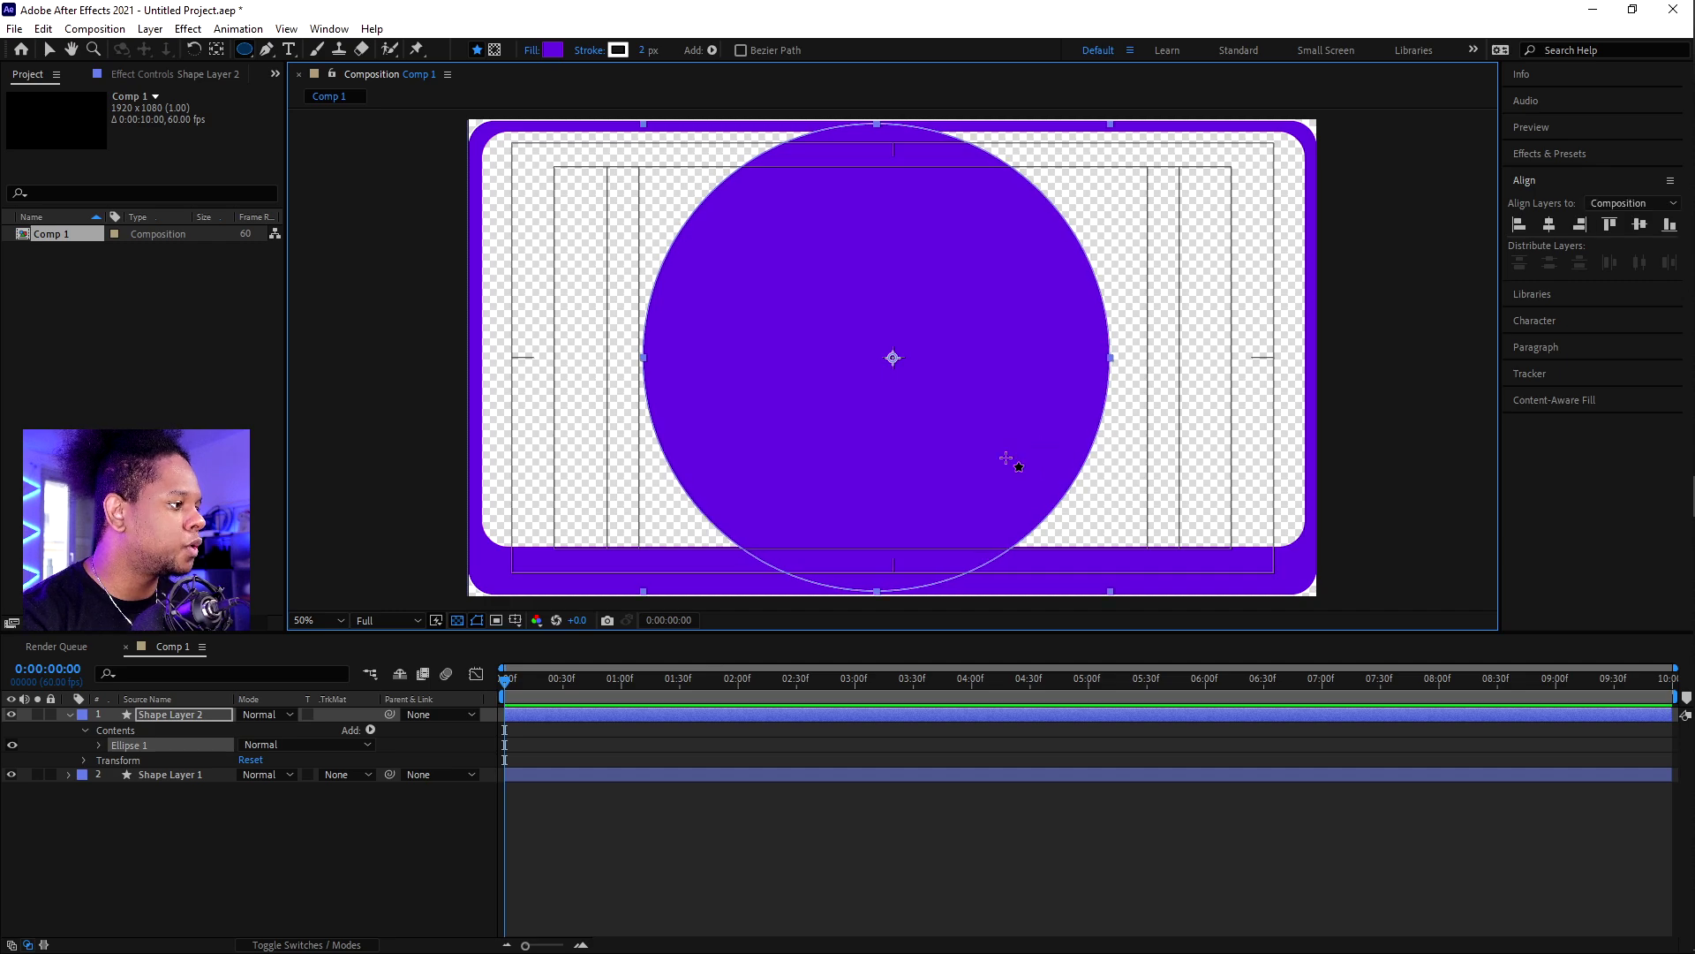
# Step: Make the circle's fill bright, fully saturated cyan, then switch to the Chrome gradient images
pyautogui.click(553, 51)
pyautogui.moveTo(1360, 338); pyautogui.dragTo(1358, 364)
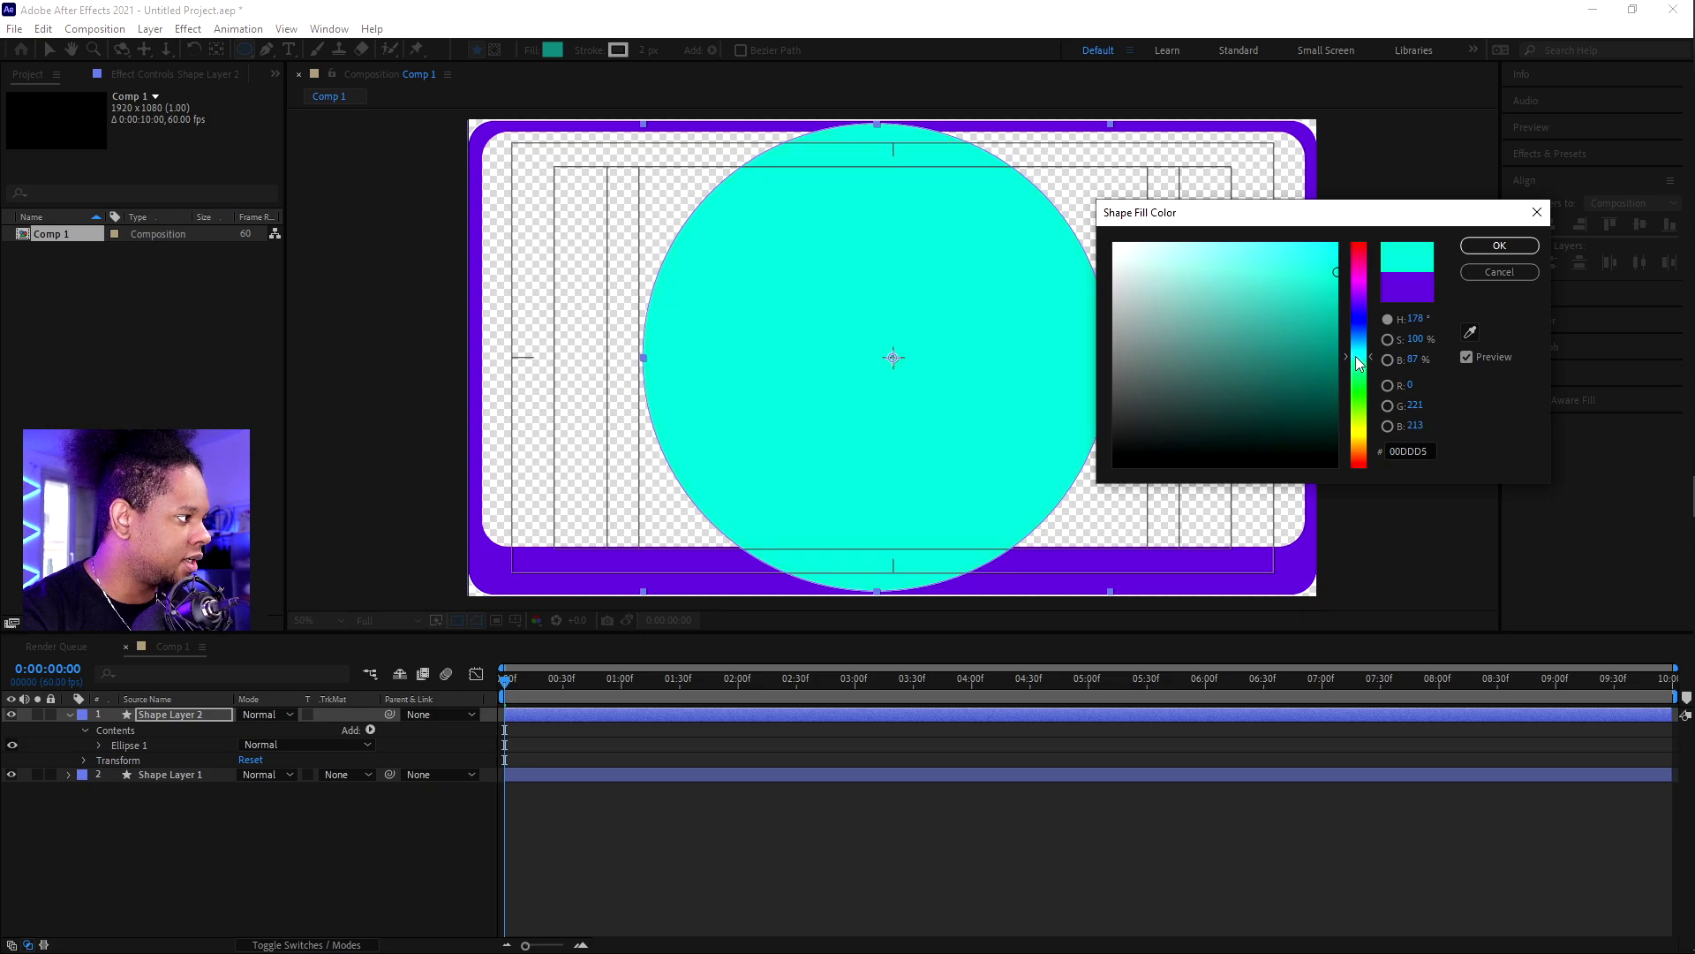
pyautogui.click(1334, 244)
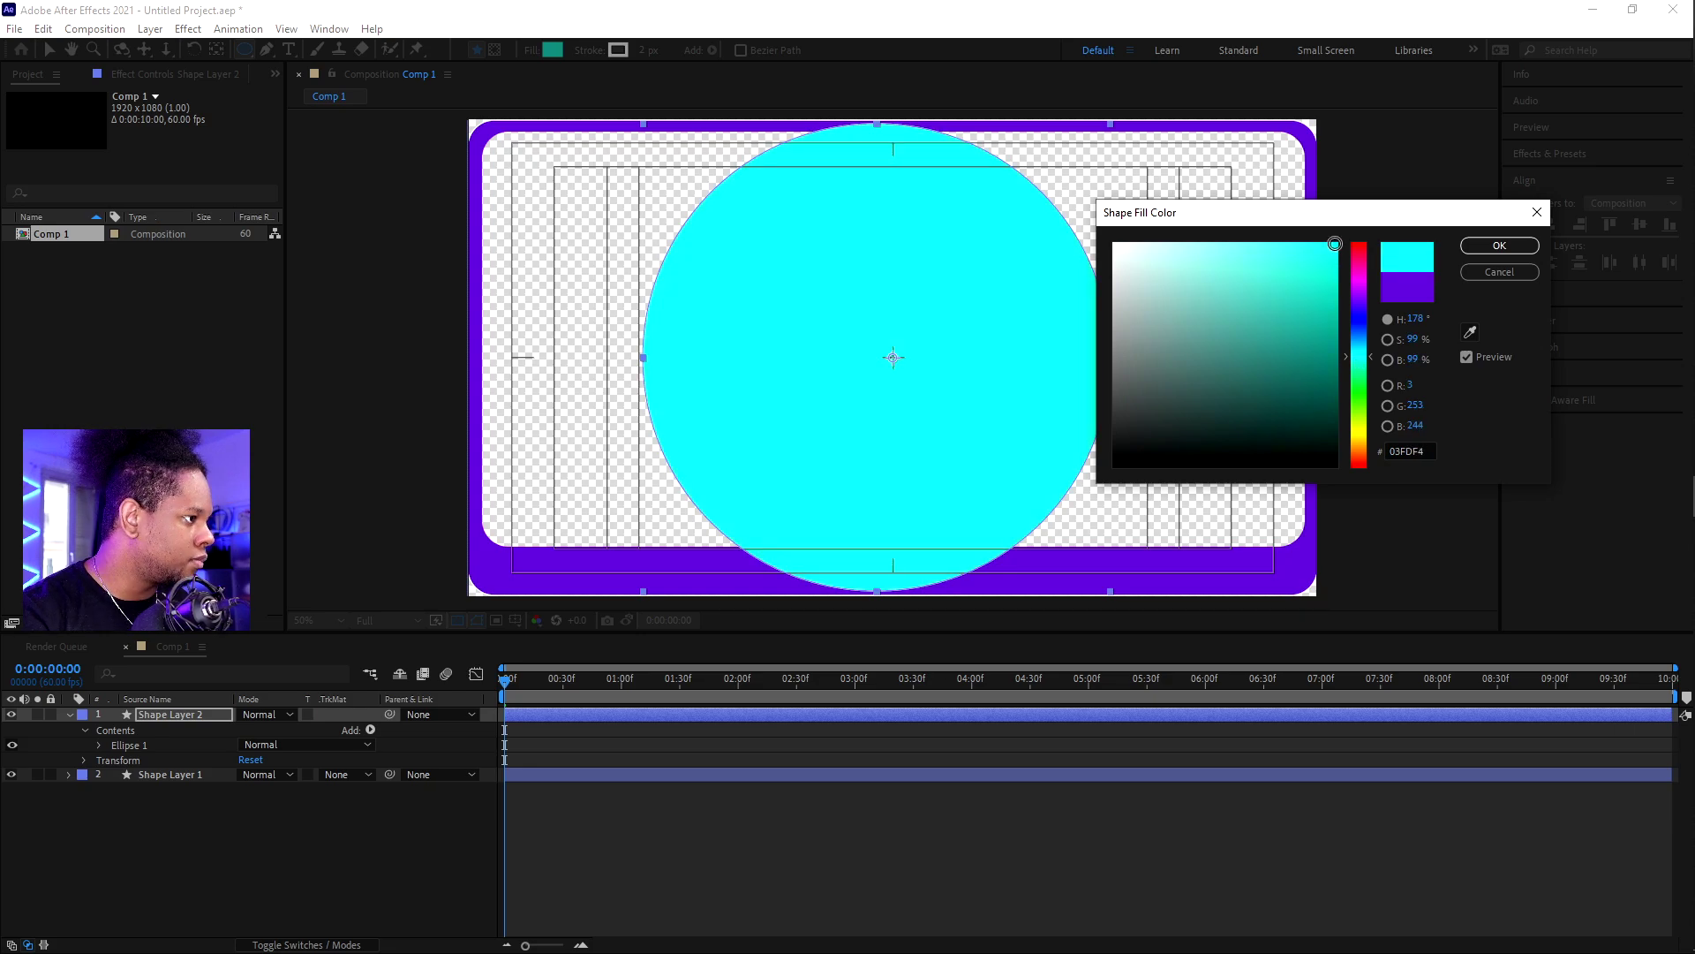
pyautogui.click(1499, 245)
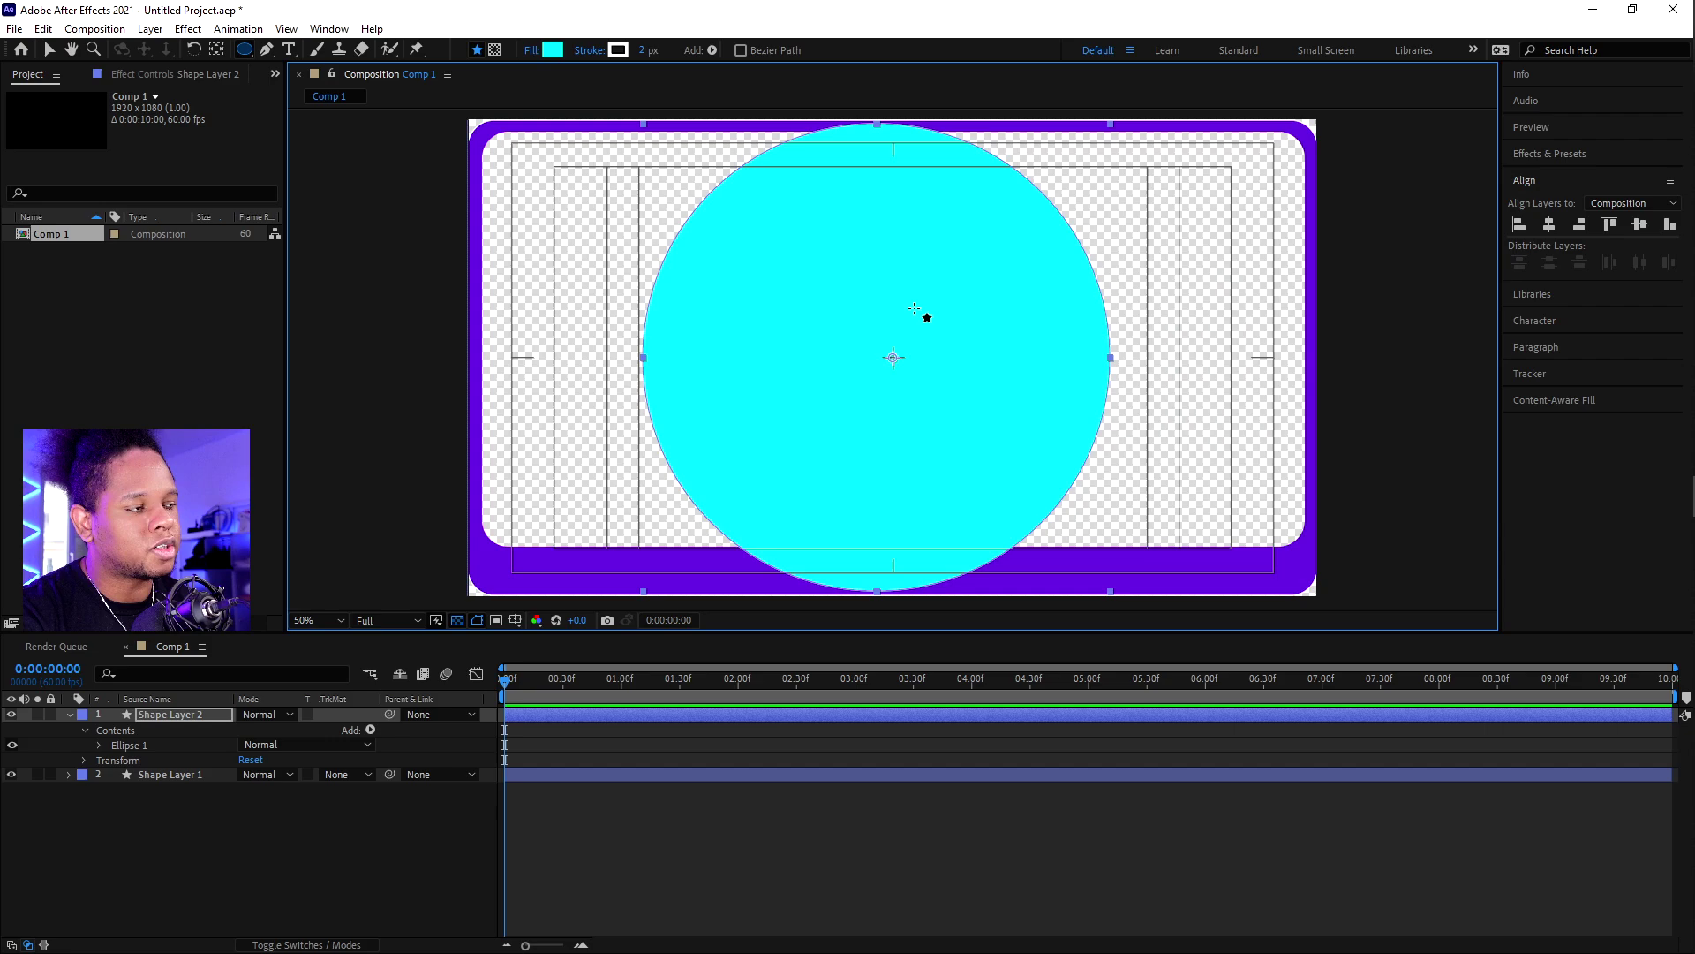
pyautogui.hotkey('alt', 'Tab')
pyautogui.hotkey('alt', 'Tab')
pyautogui.hotkey('alt', 'Tab')
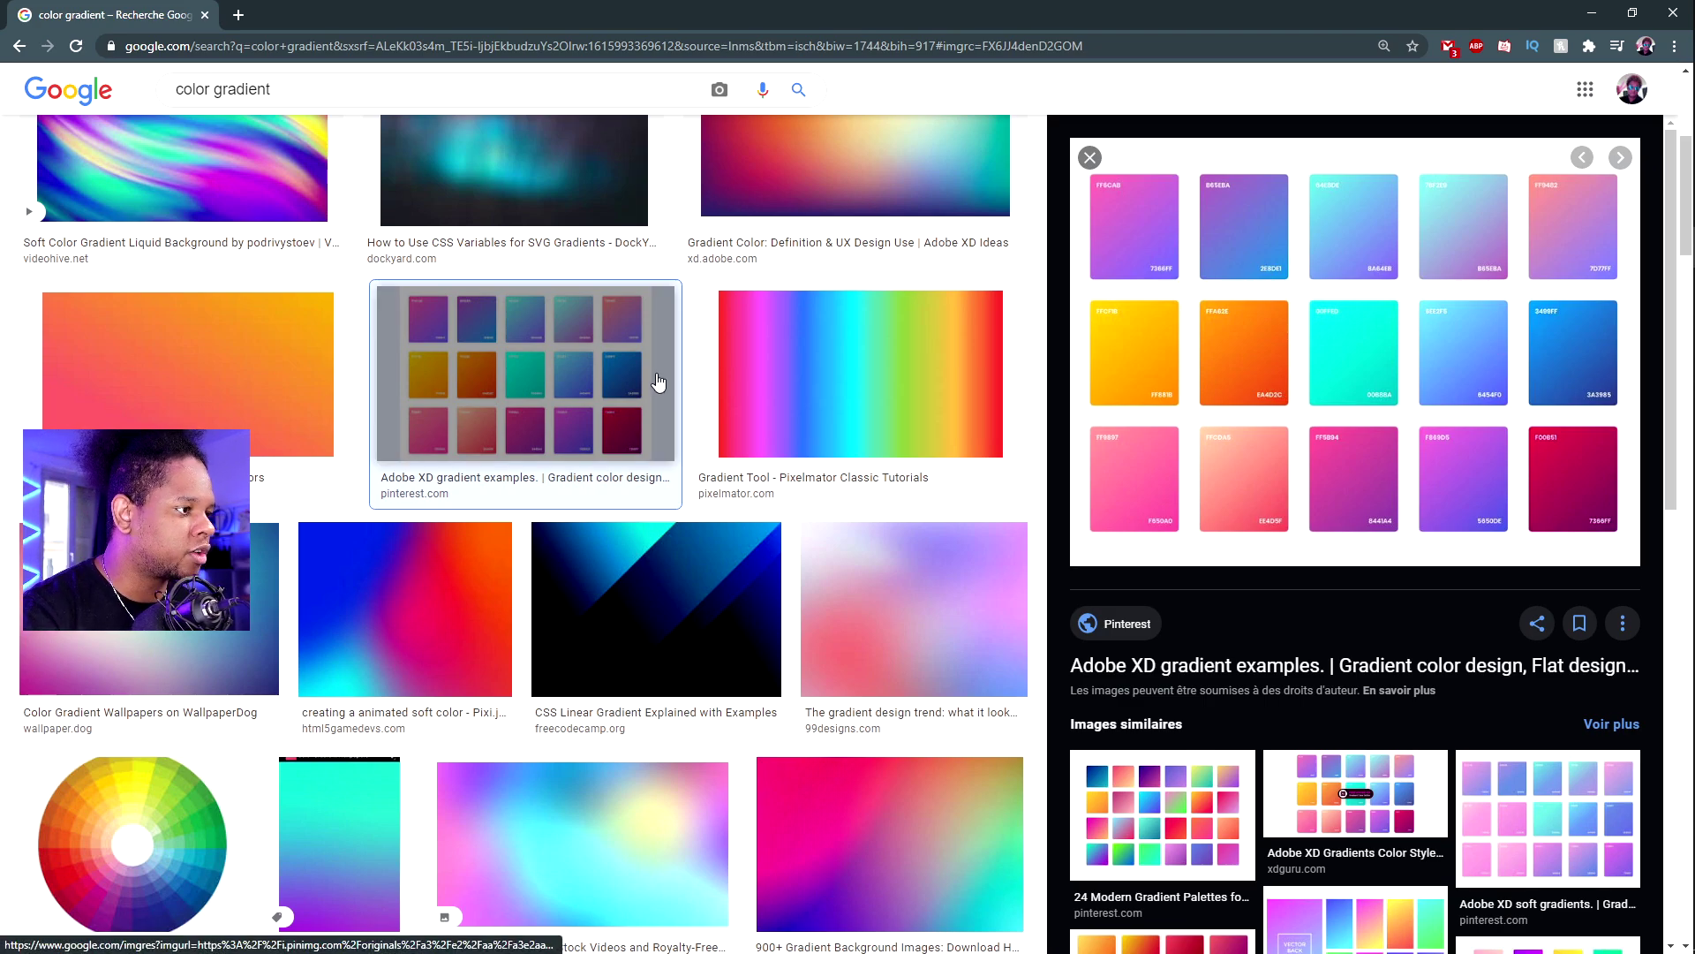
# Step: Return from the Google Images gradient examples to After Effects
pyautogui.hotkey('alt', 'Tab')
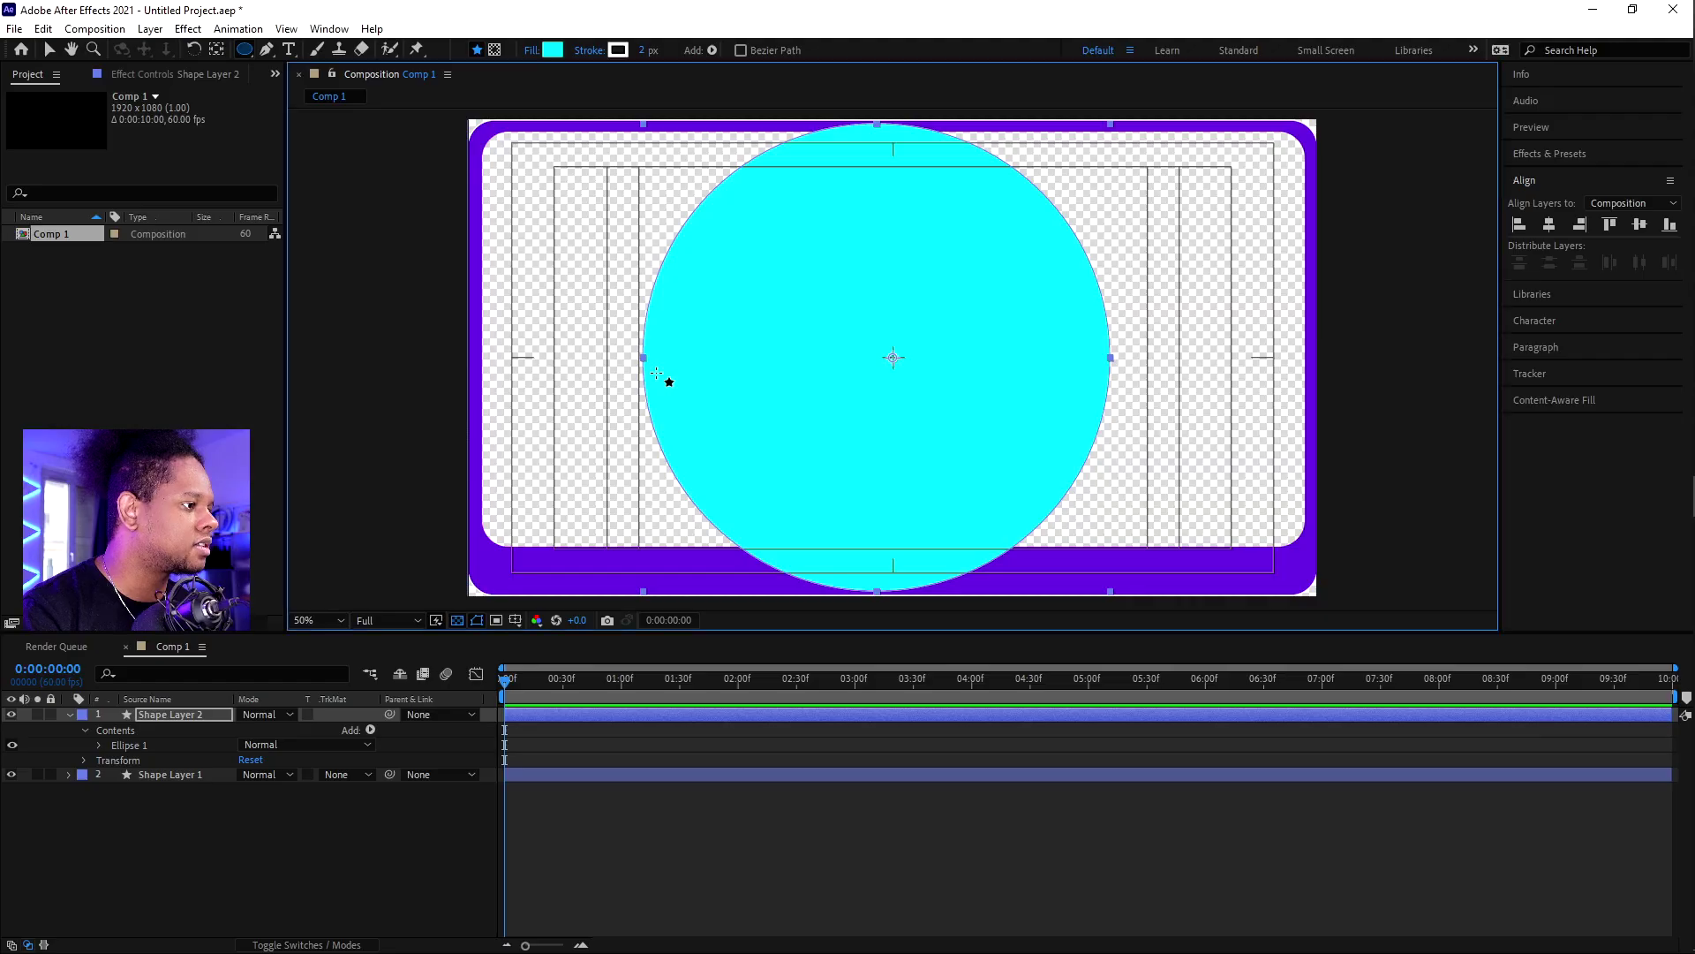
# Step: Apply Gaussian Blur to the cyan circle and set Blurriness to 500, then 800
pyautogui.click(188, 29)
pyautogui.moveTo(291, 152)
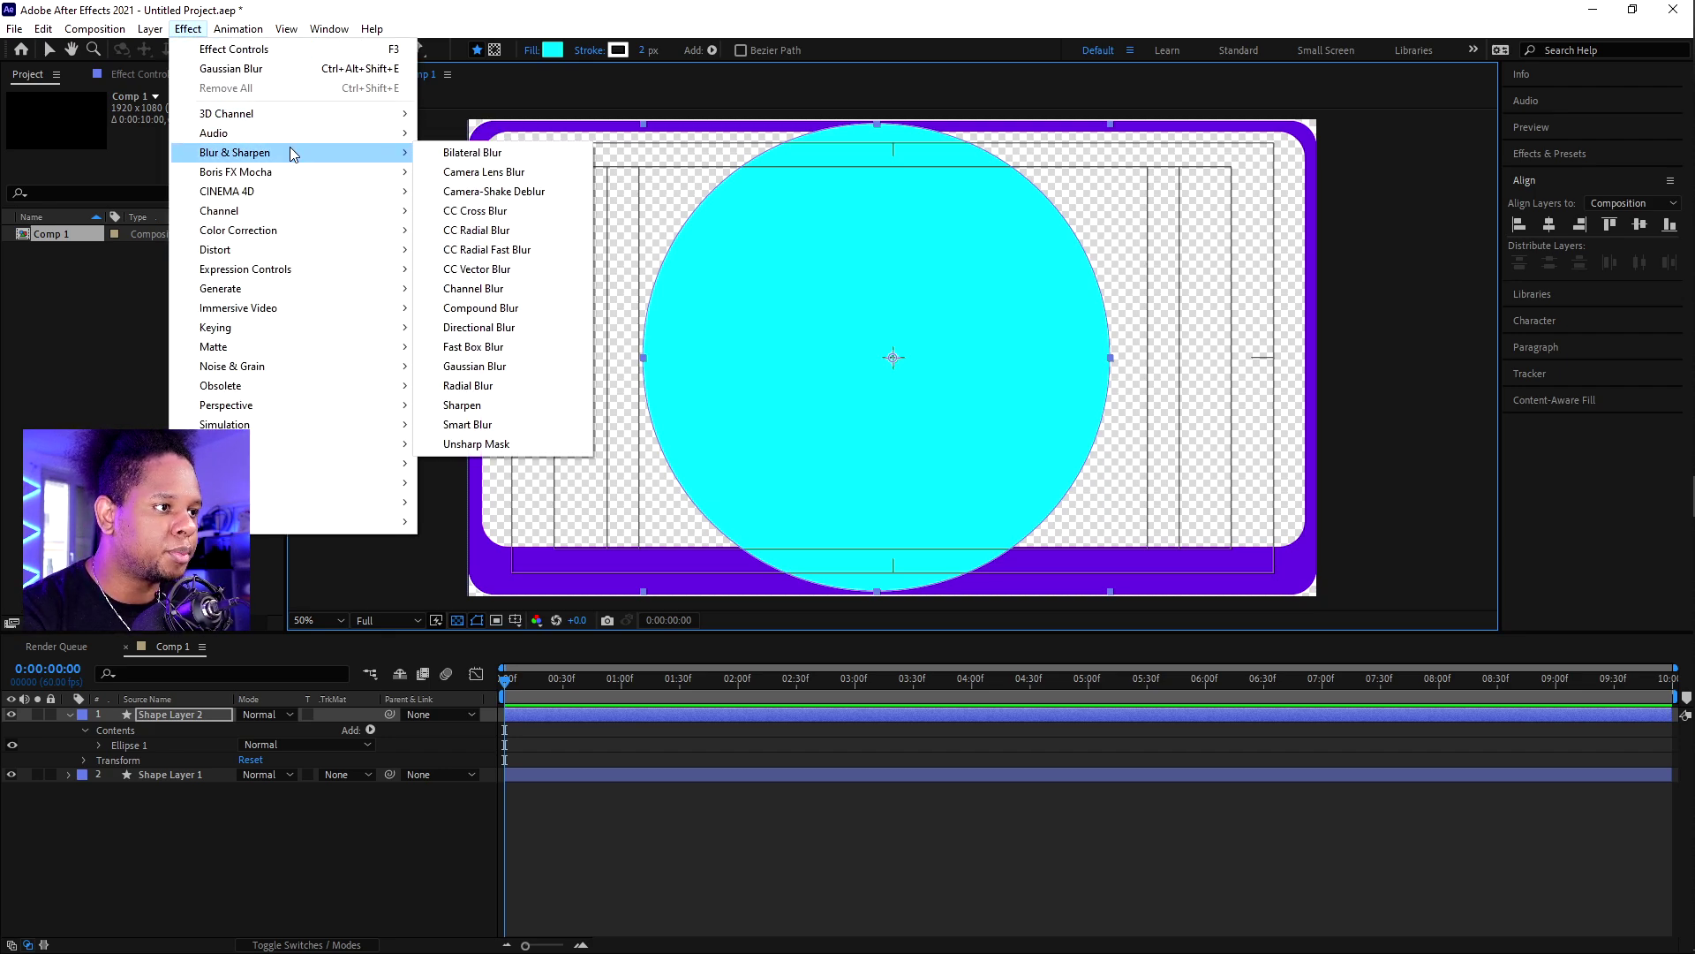
pyautogui.click(493, 367)
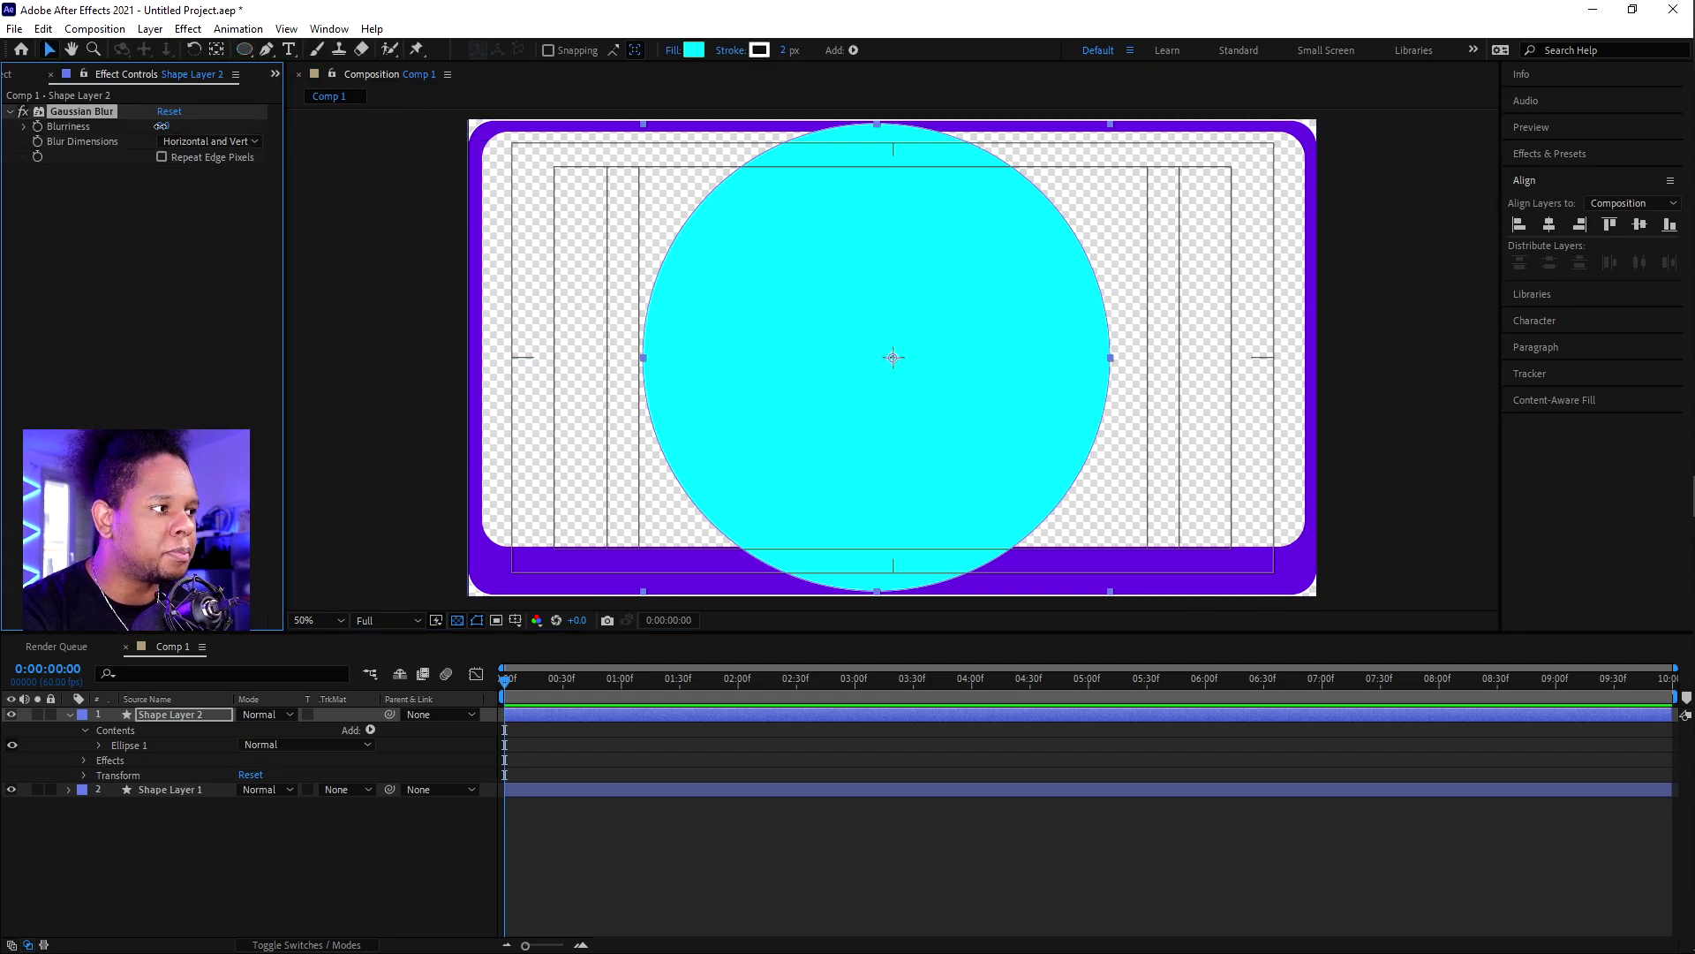
pyautogui.moveTo(161, 126); pyautogui.dragTo(1330, 169)
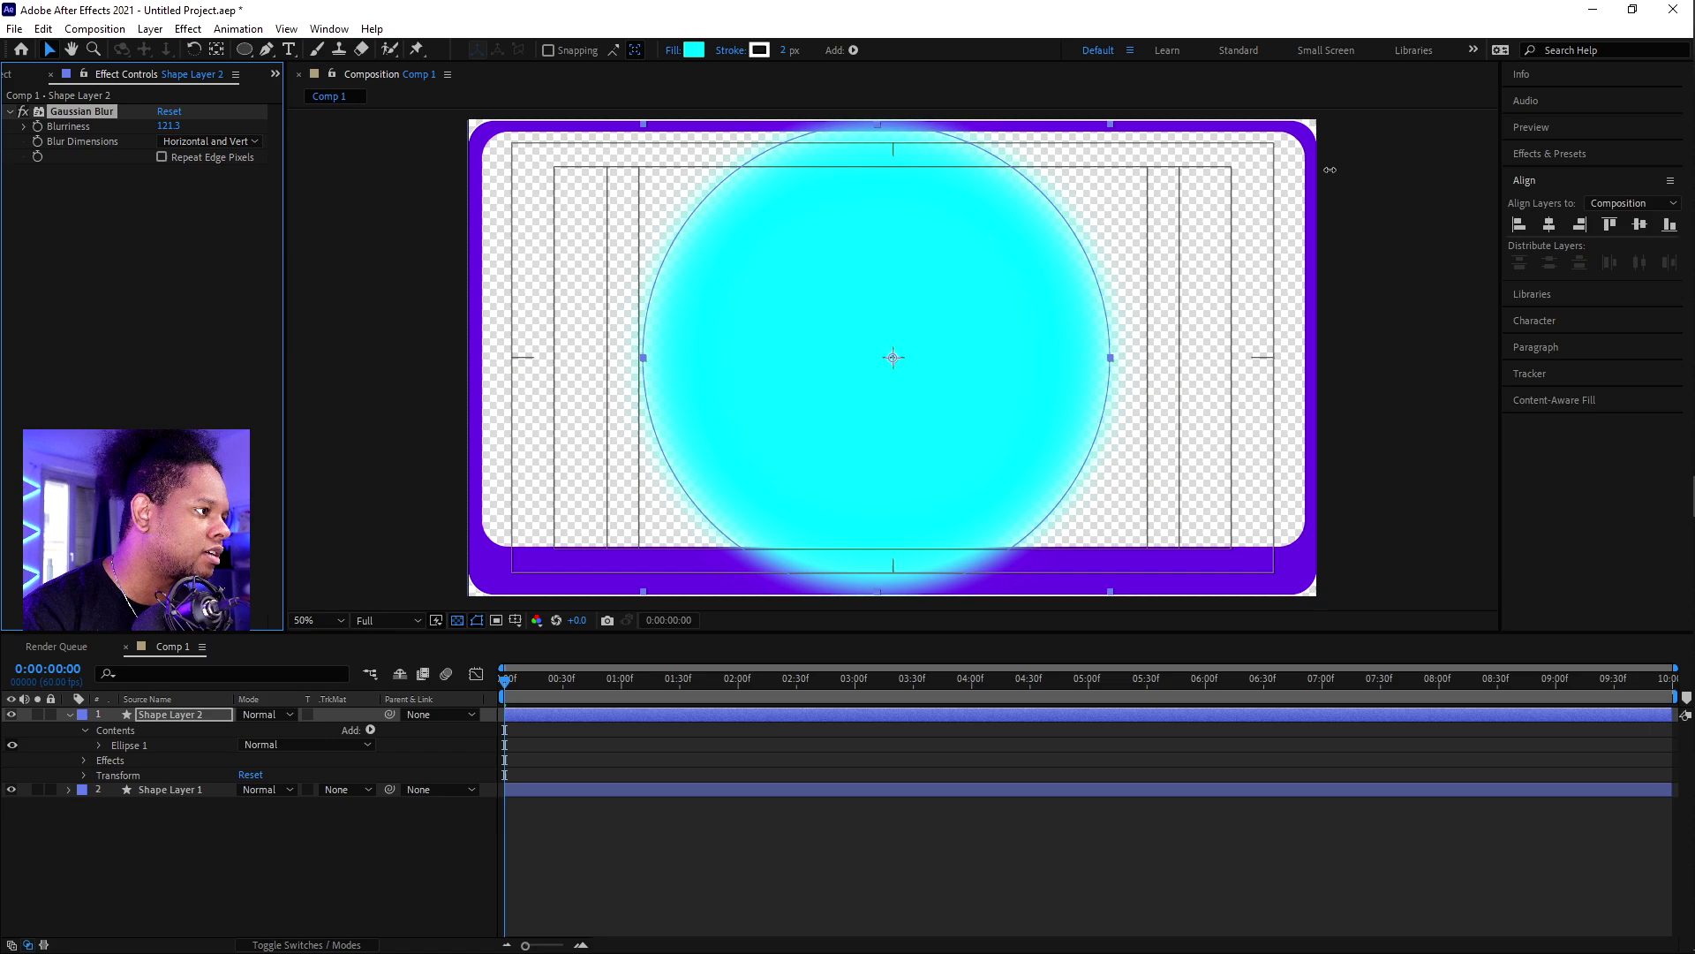
pyautogui.click(167, 126)
pyautogui.write('500')
pyautogui.press('Return')
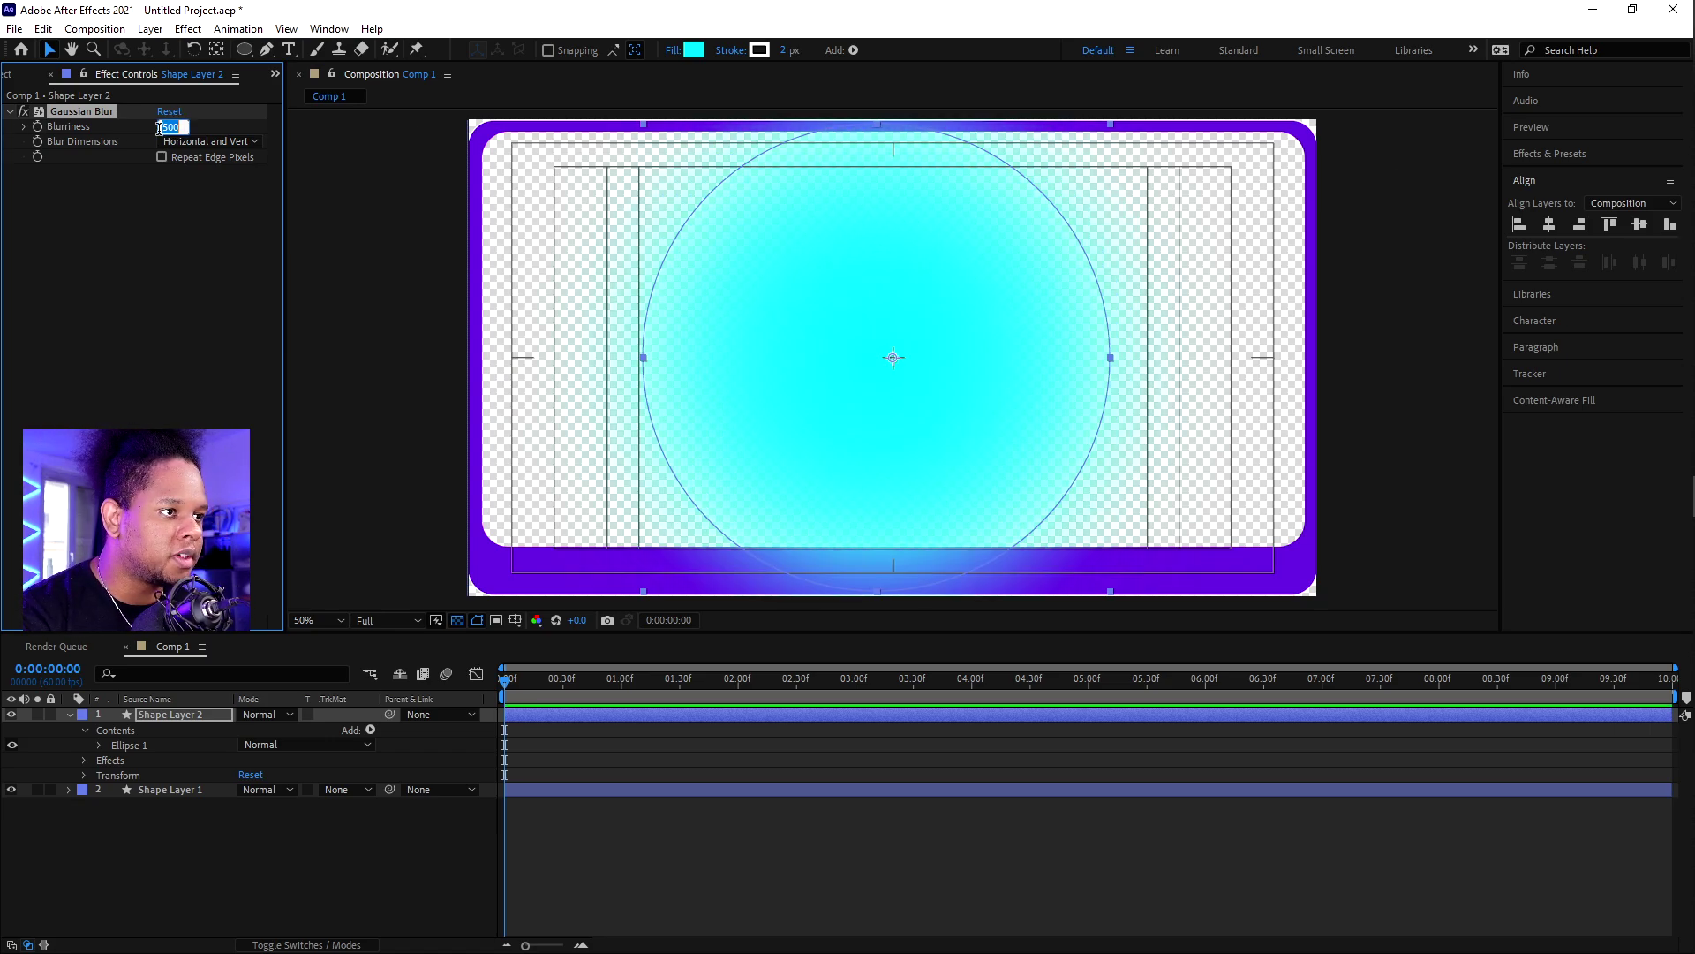
pyautogui.click(162, 126)
pyautogui.write('800')
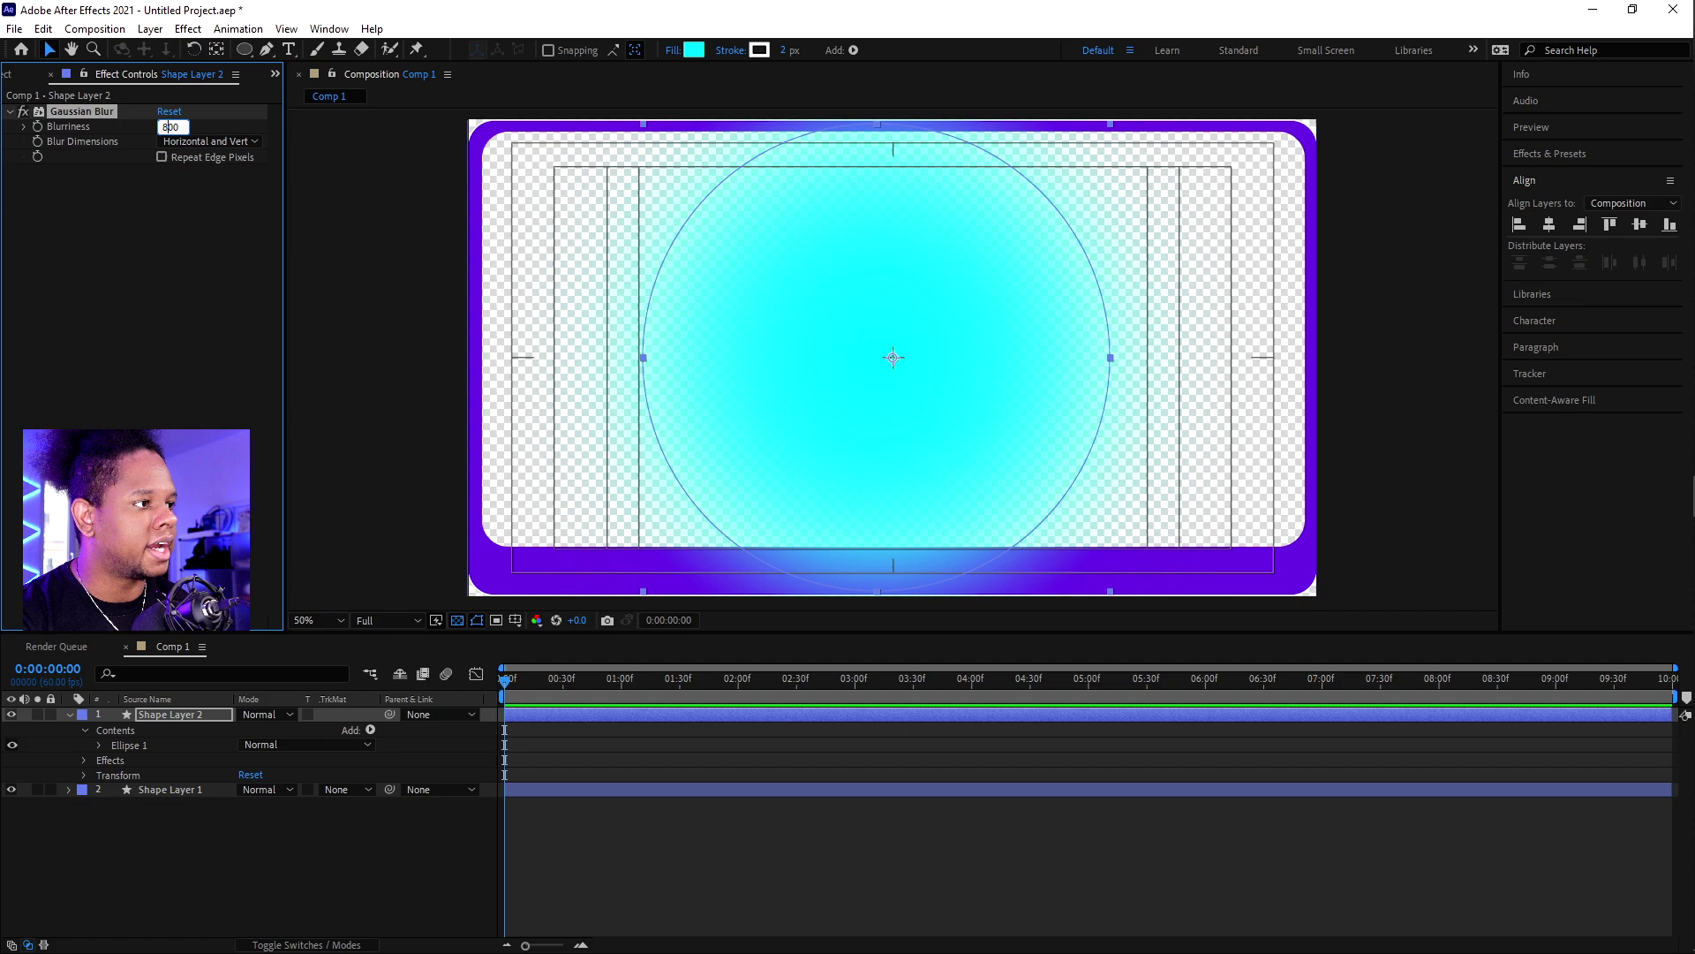
pyautogui.press('Return')
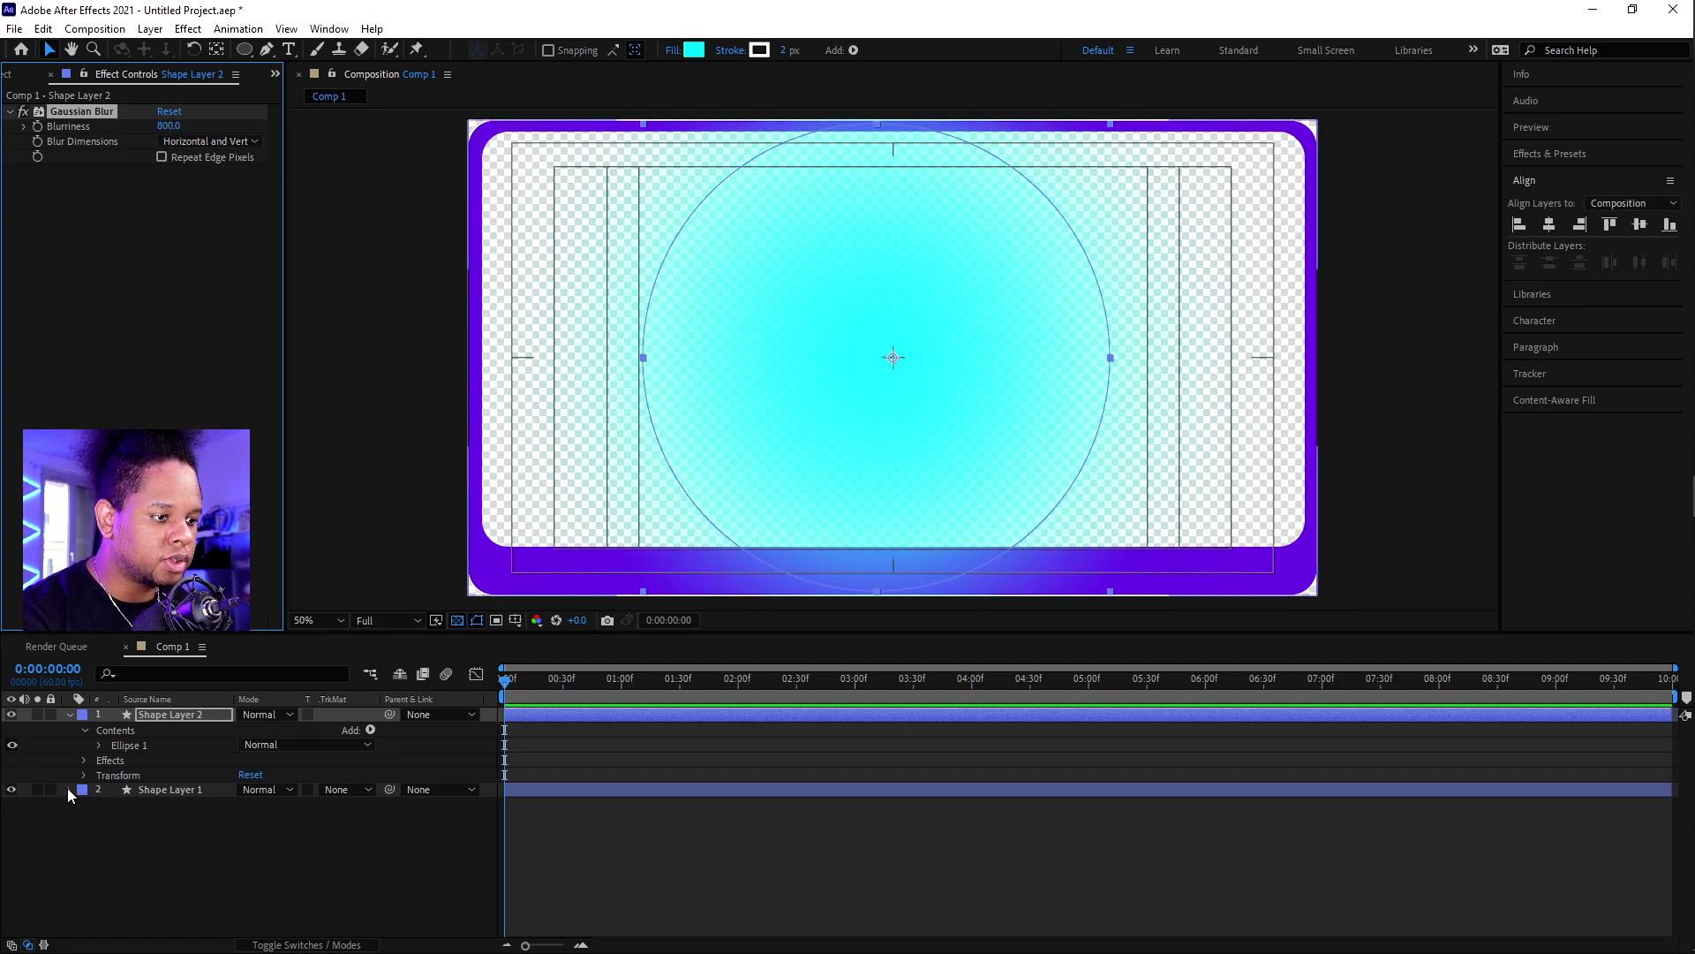
# Step: Move the glow to the bottom-left corner (4.0, 1076.0) and keyframe Position at 0:00
pyautogui.click(69, 714)
pyautogui.press(',')
pyautogui.press(',')
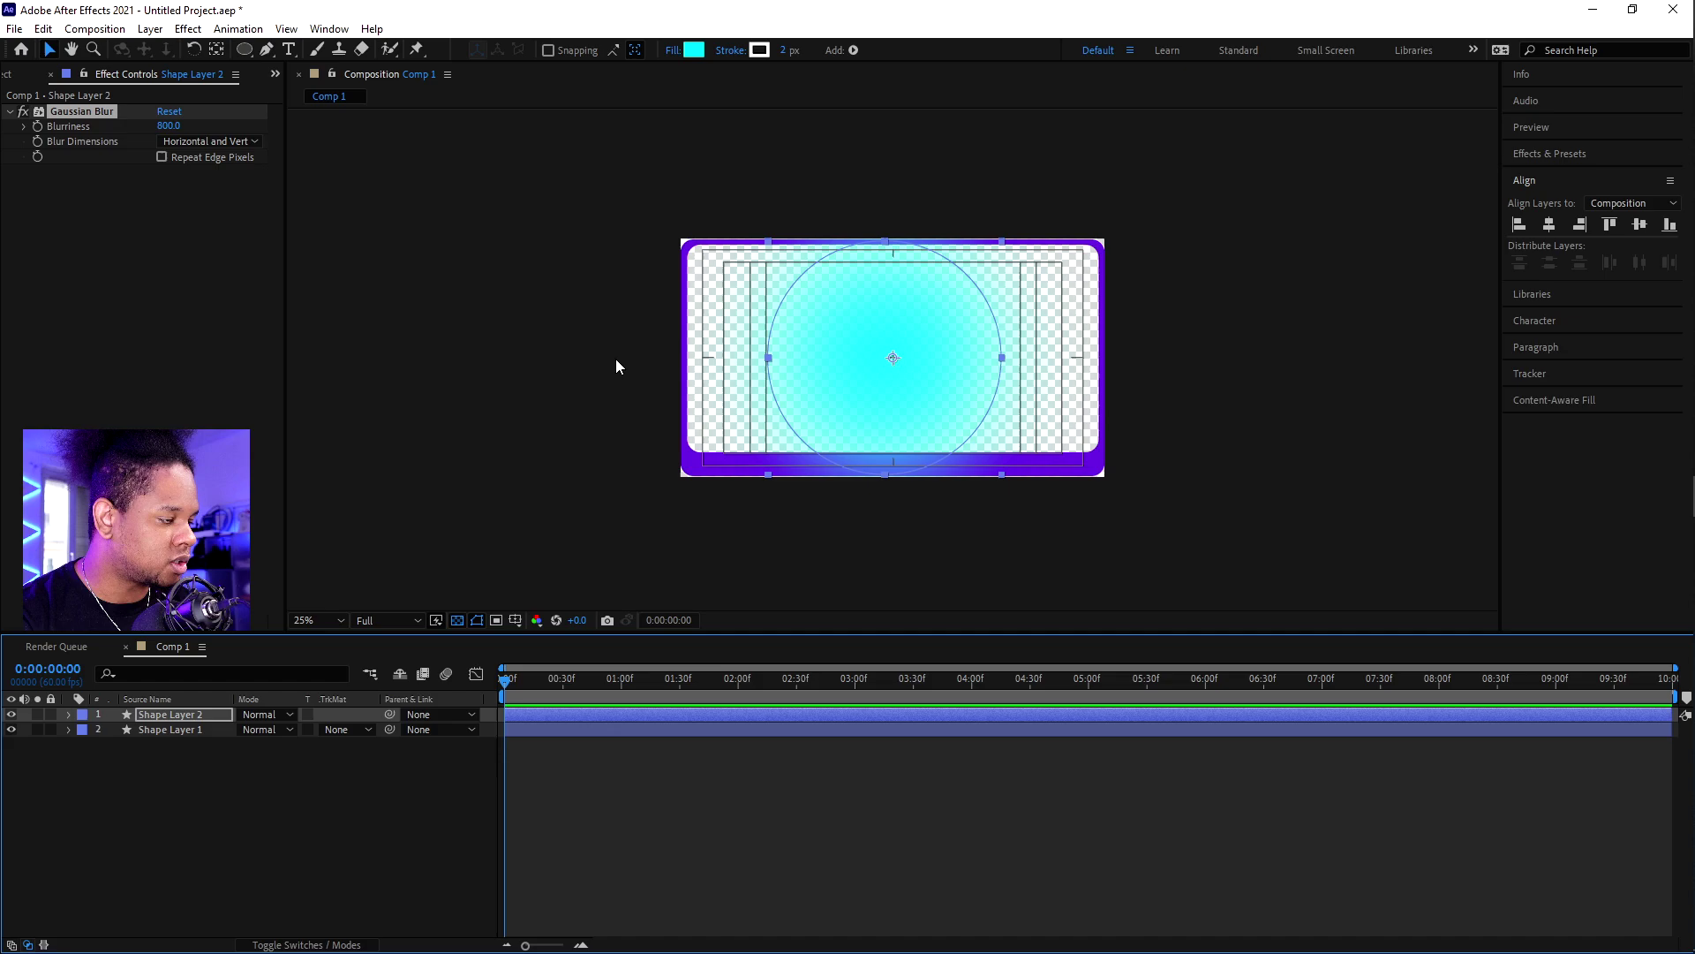
pyautogui.click(140, 759)
pyautogui.click(166, 718)
pyautogui.press('p')
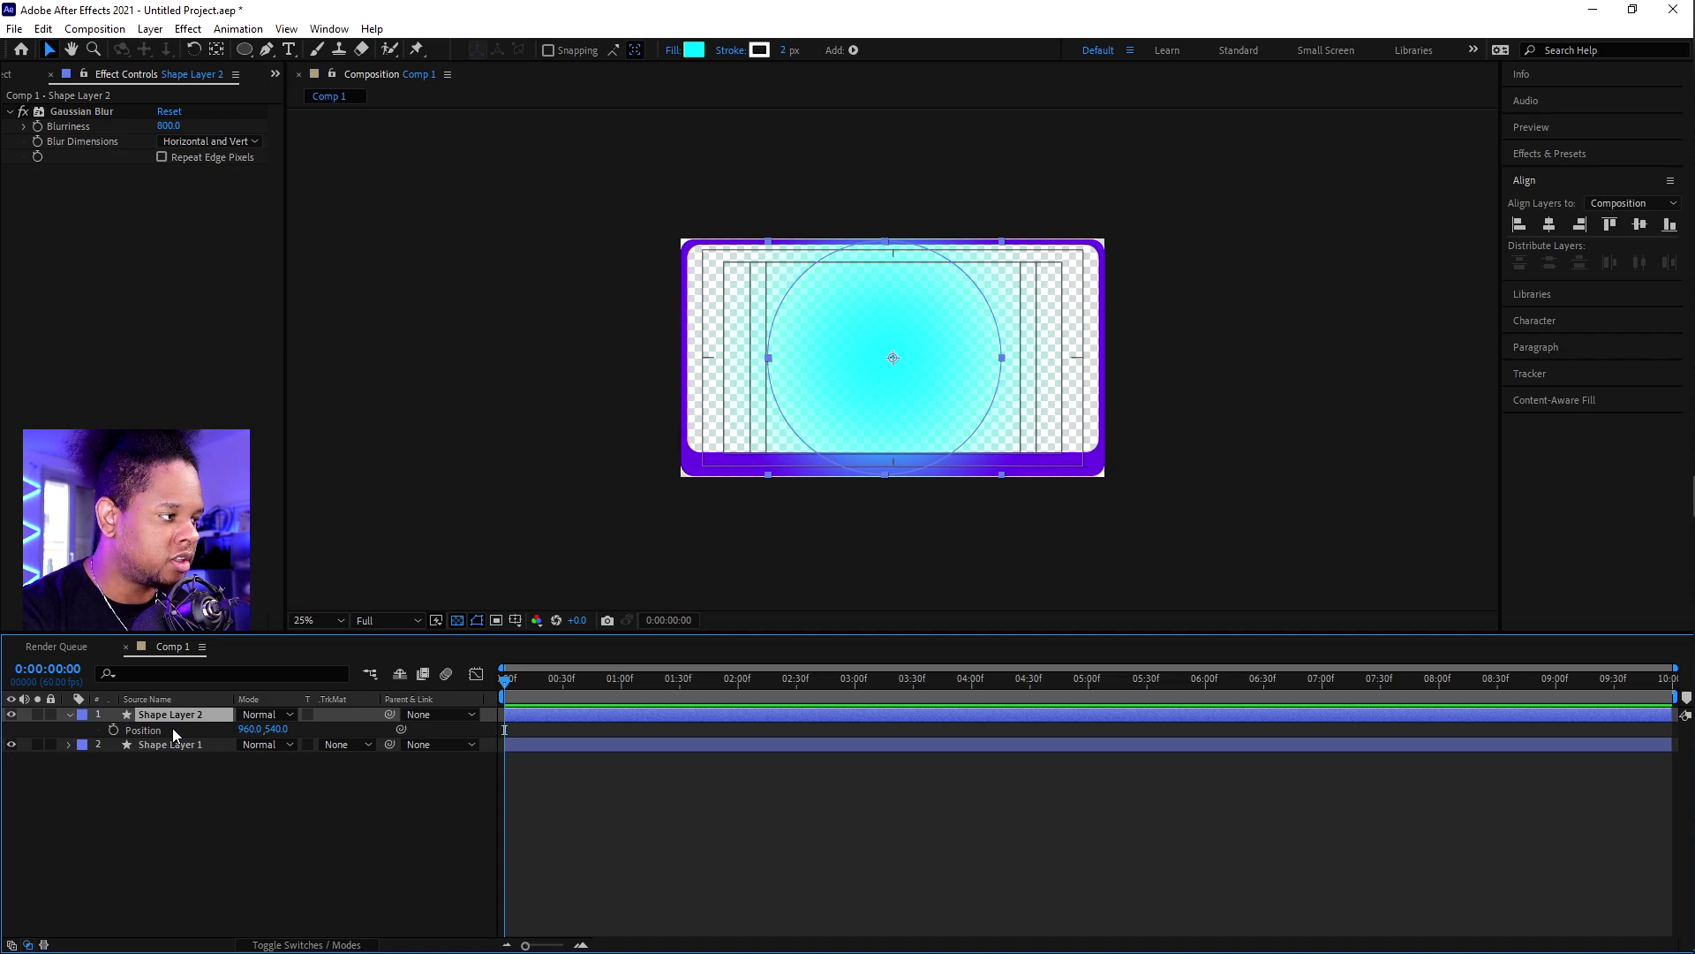
pyautogui.moveTo(881, 321); pyautogui.dragTo(673, 441)
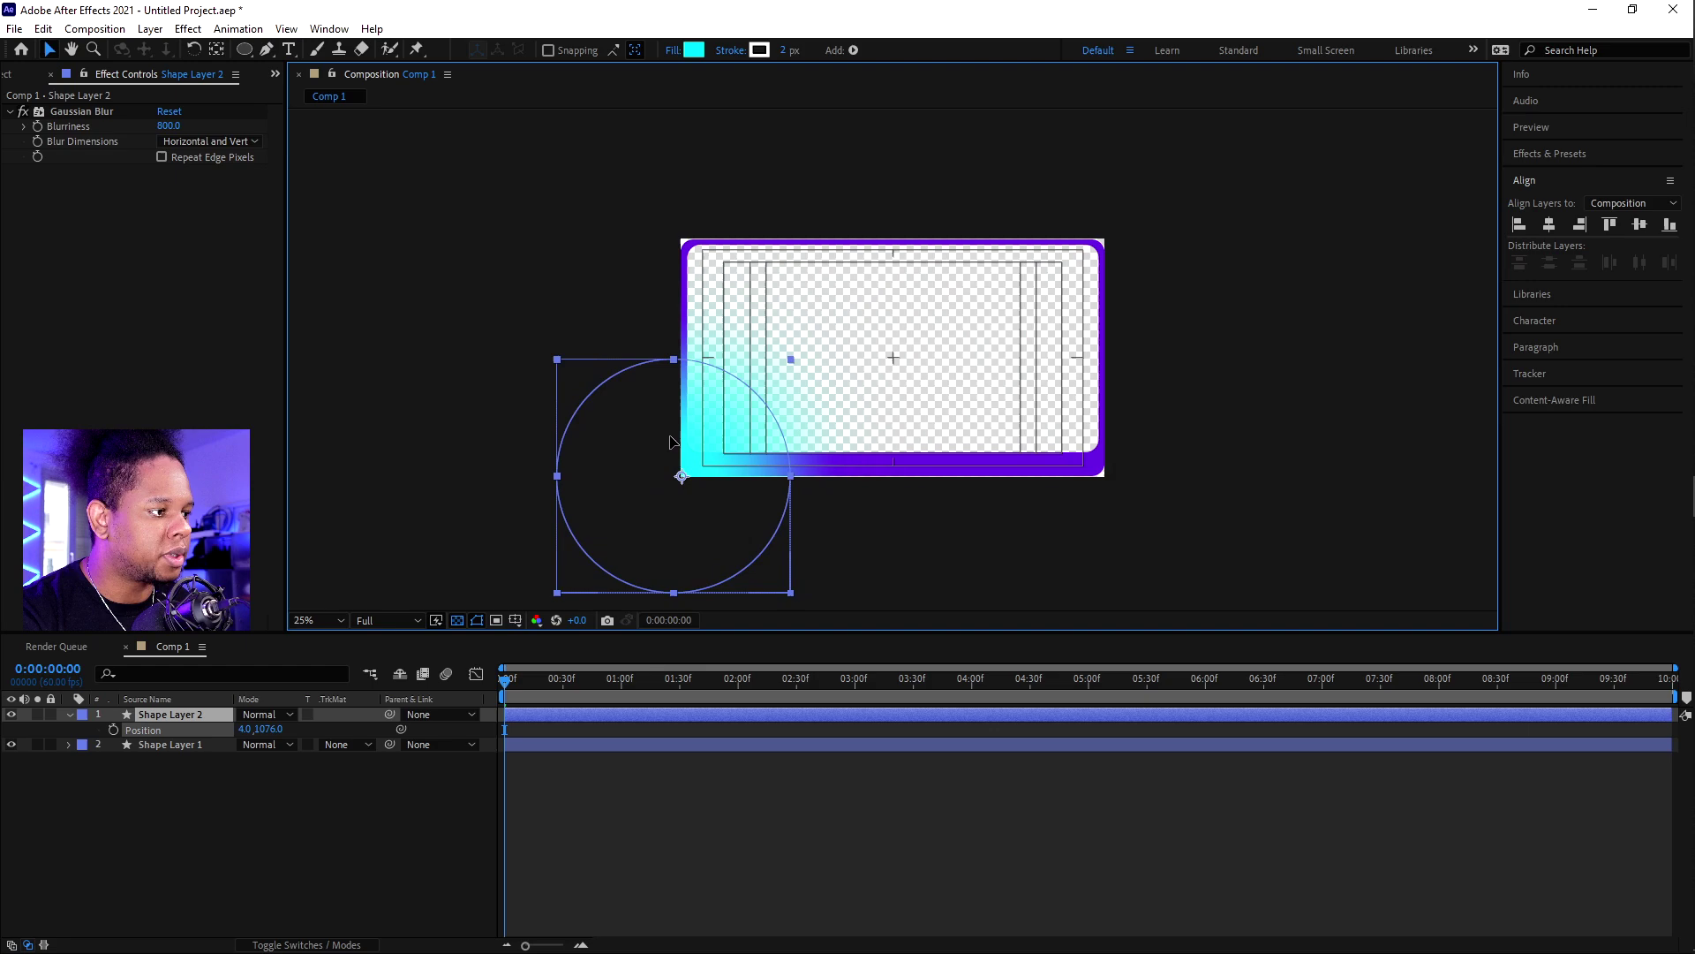
pyautogui.click(113, 729)
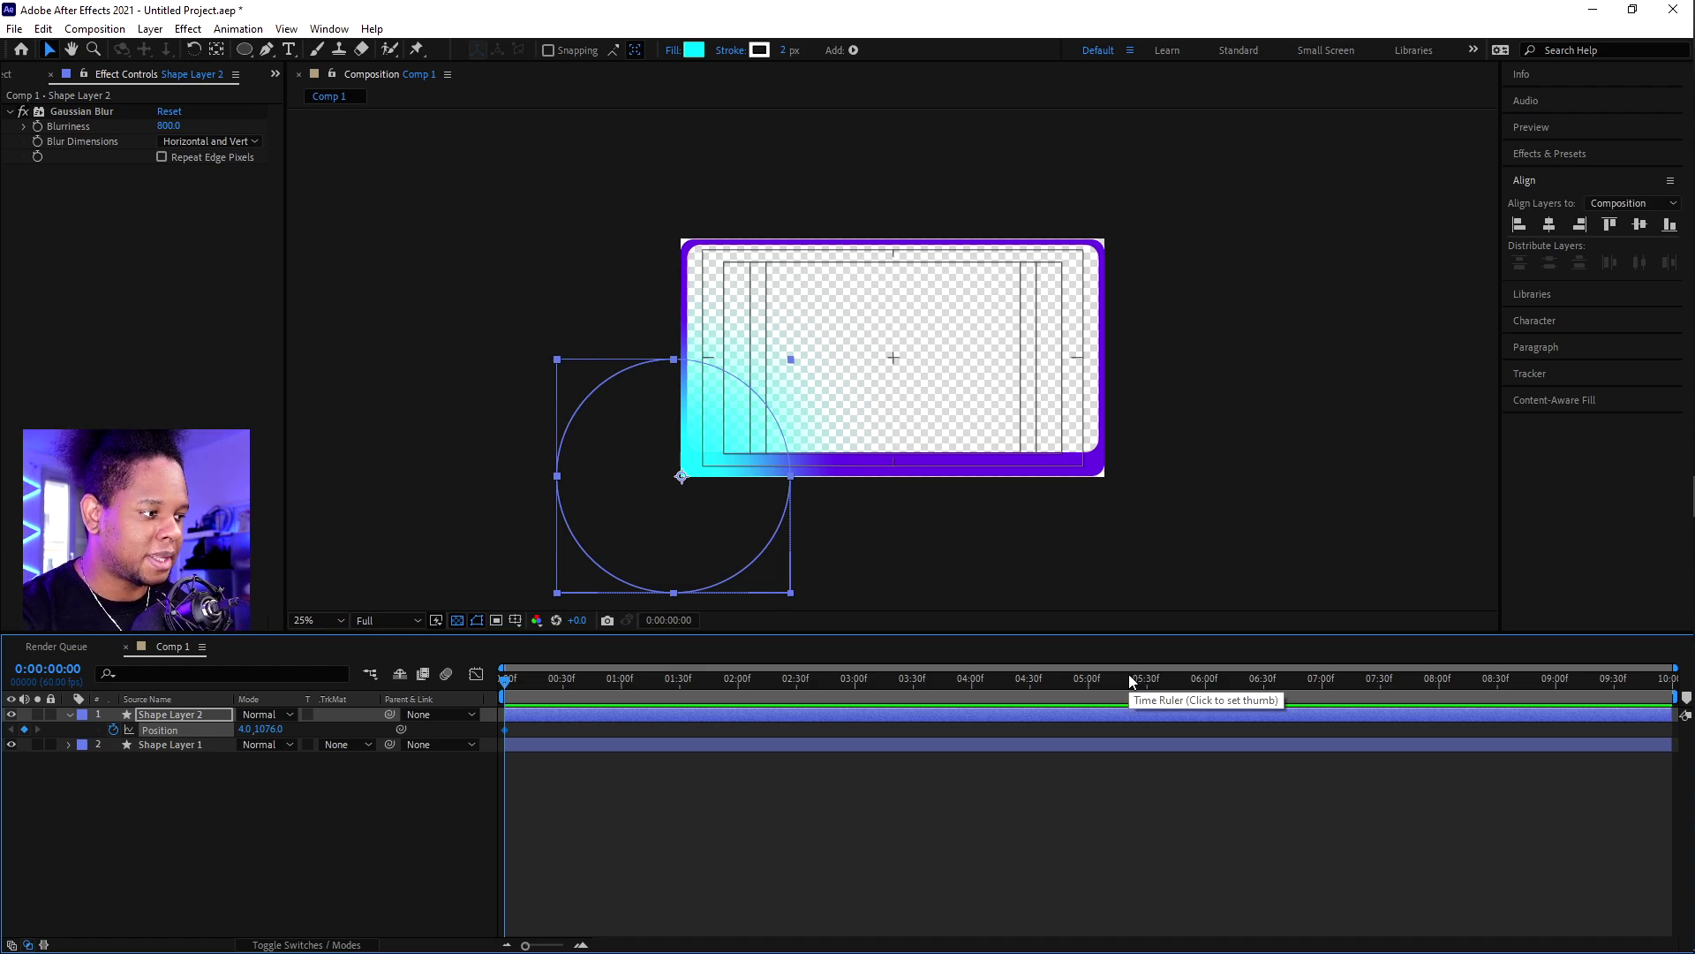
# Step: Keyframe the circle at the bottom-right corner at 2:31 and the top-right corner at 5:00
pyautogui.click(797, 679)
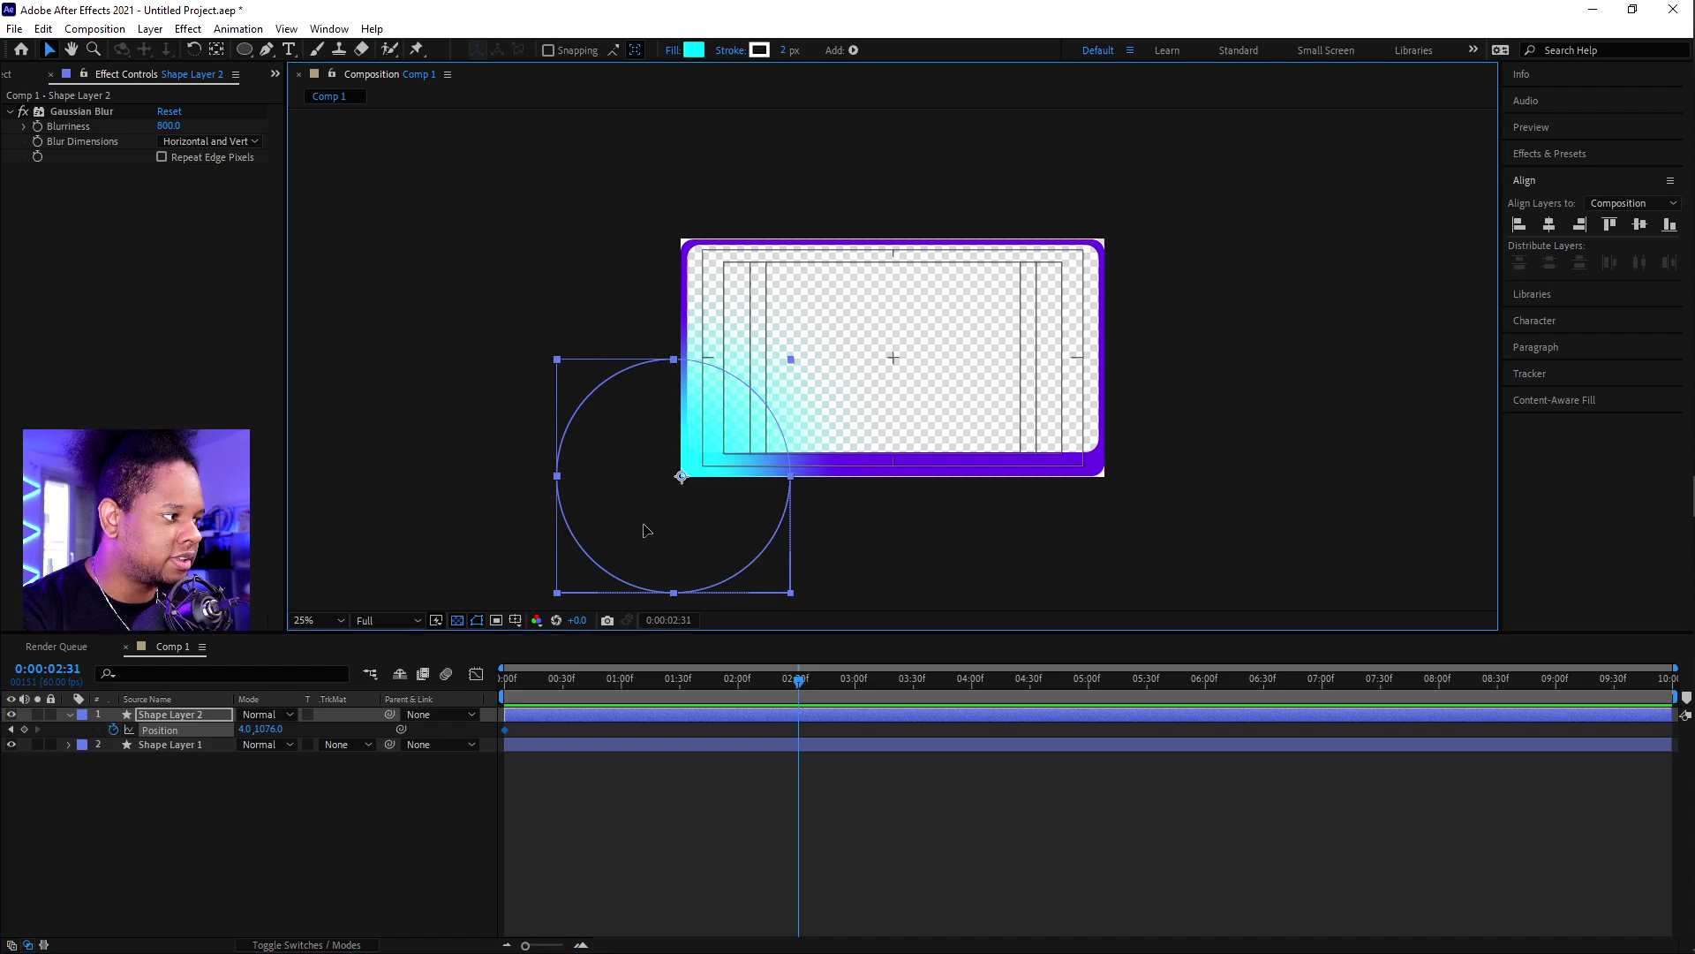
pyautogui.moveTo(654, 528); pyautogui.dragTo(1060, 530)
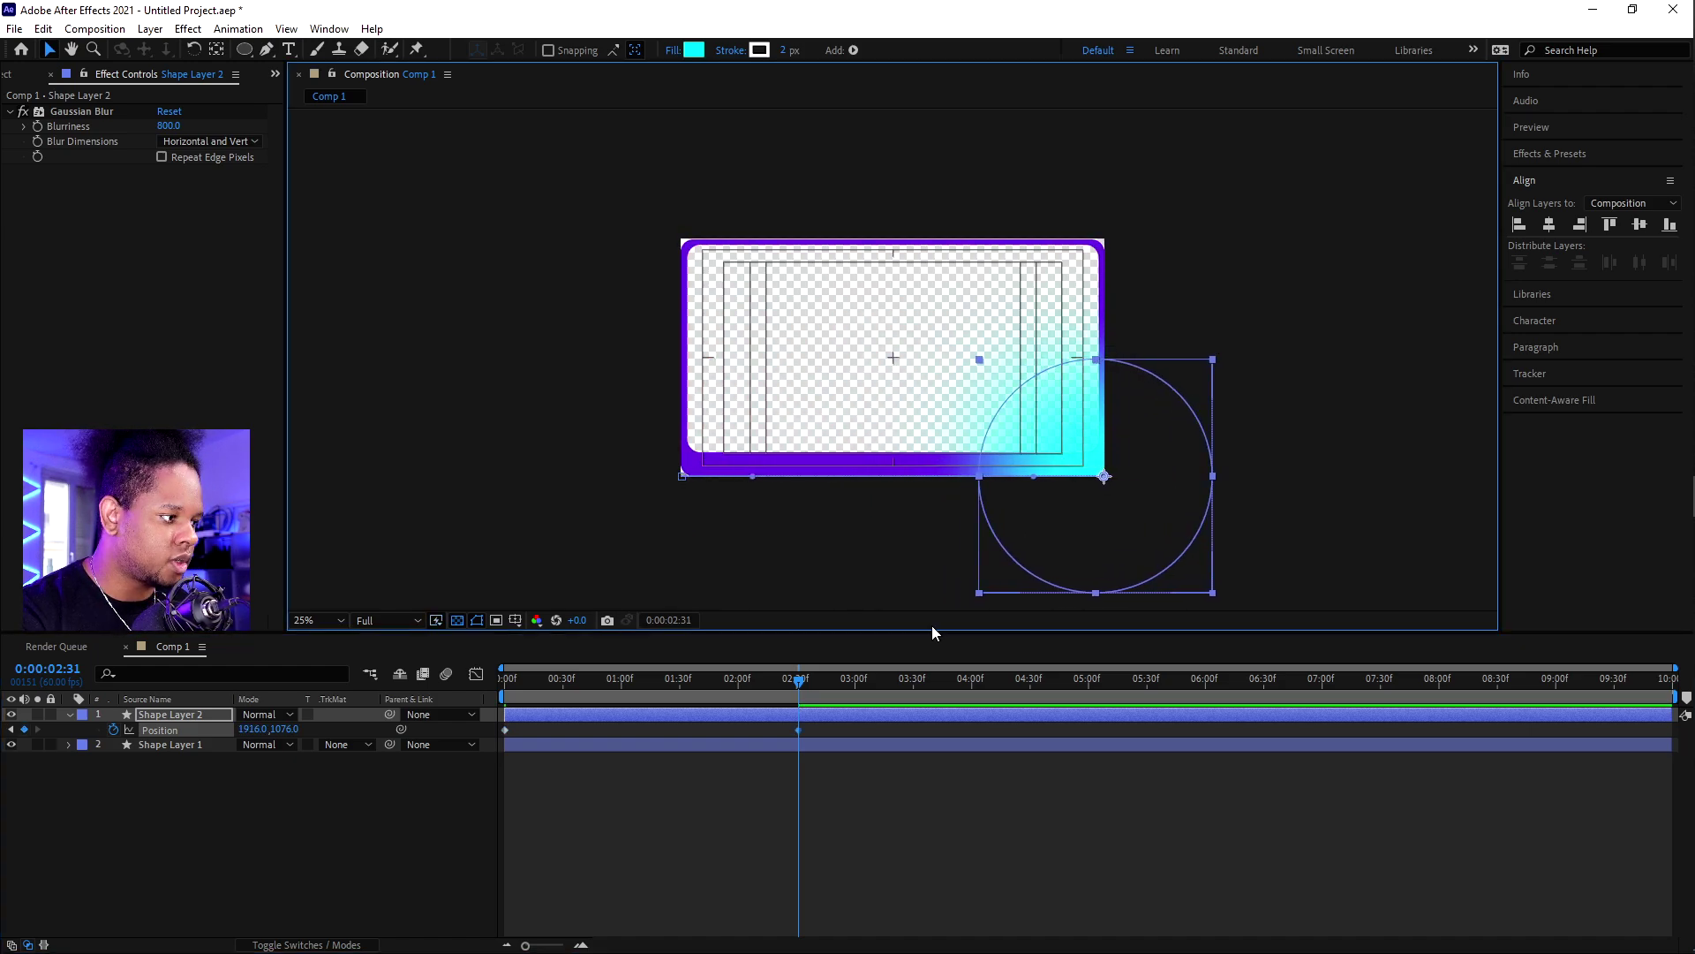
pyautogui.click(1092, 689)
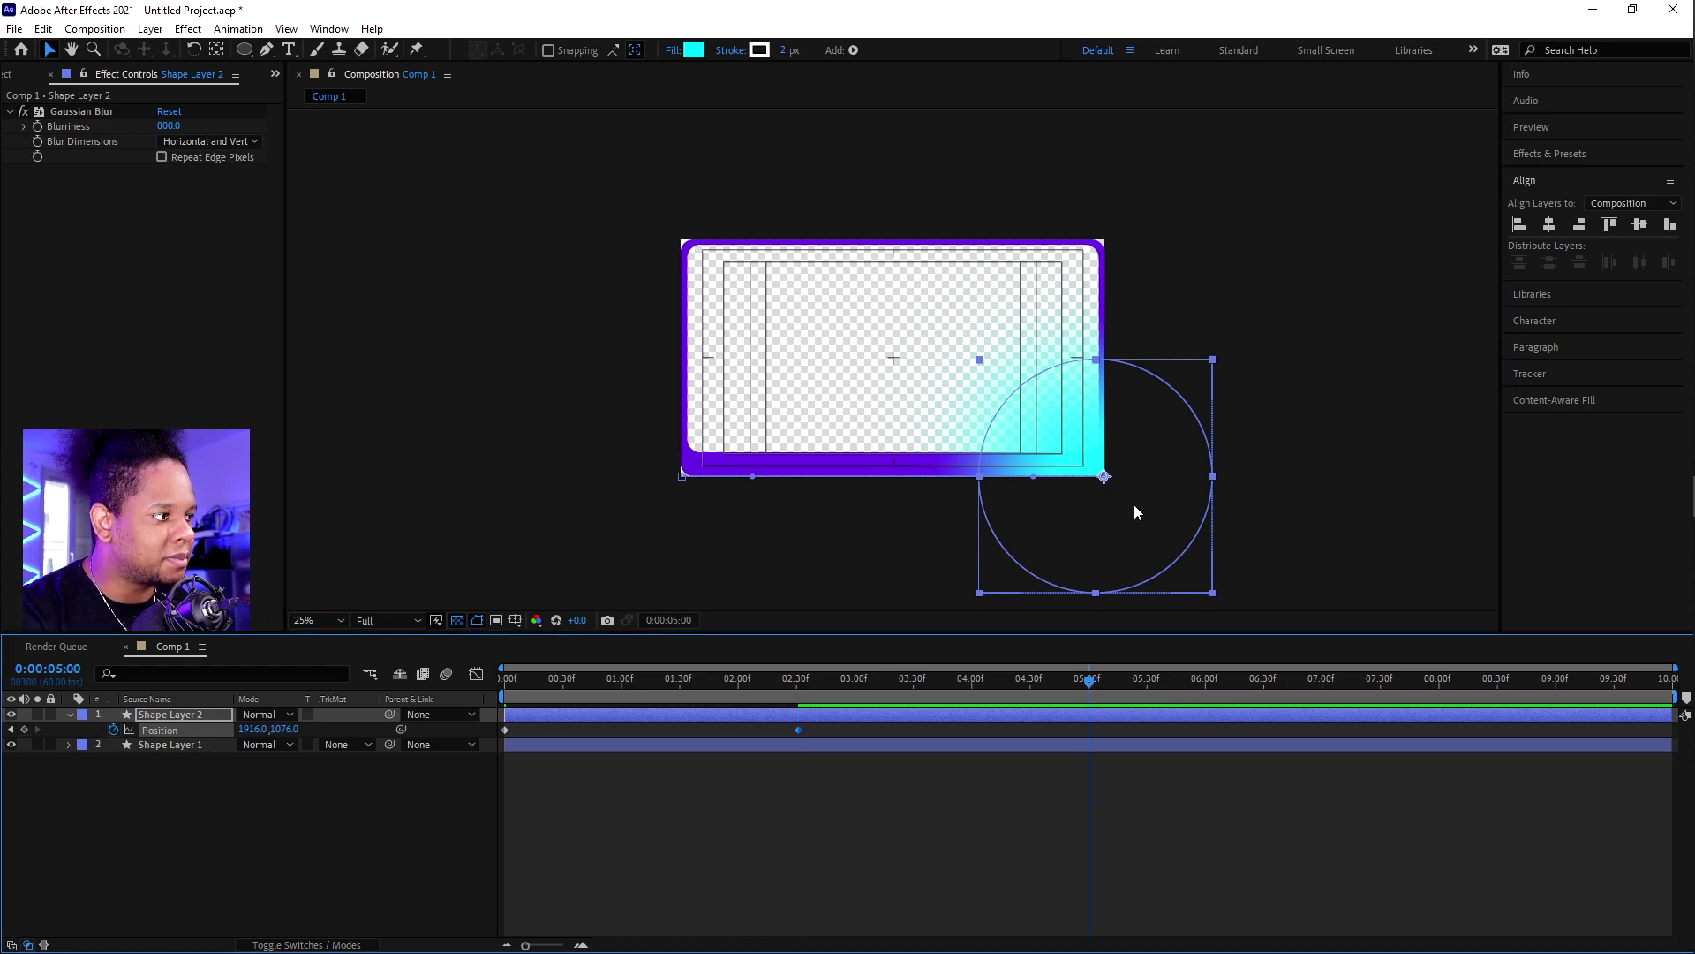
pyautogui.moveTo(1137, 512); pyautogui.dragTo(1138, 273)
pyautogui.click(1177, 687)
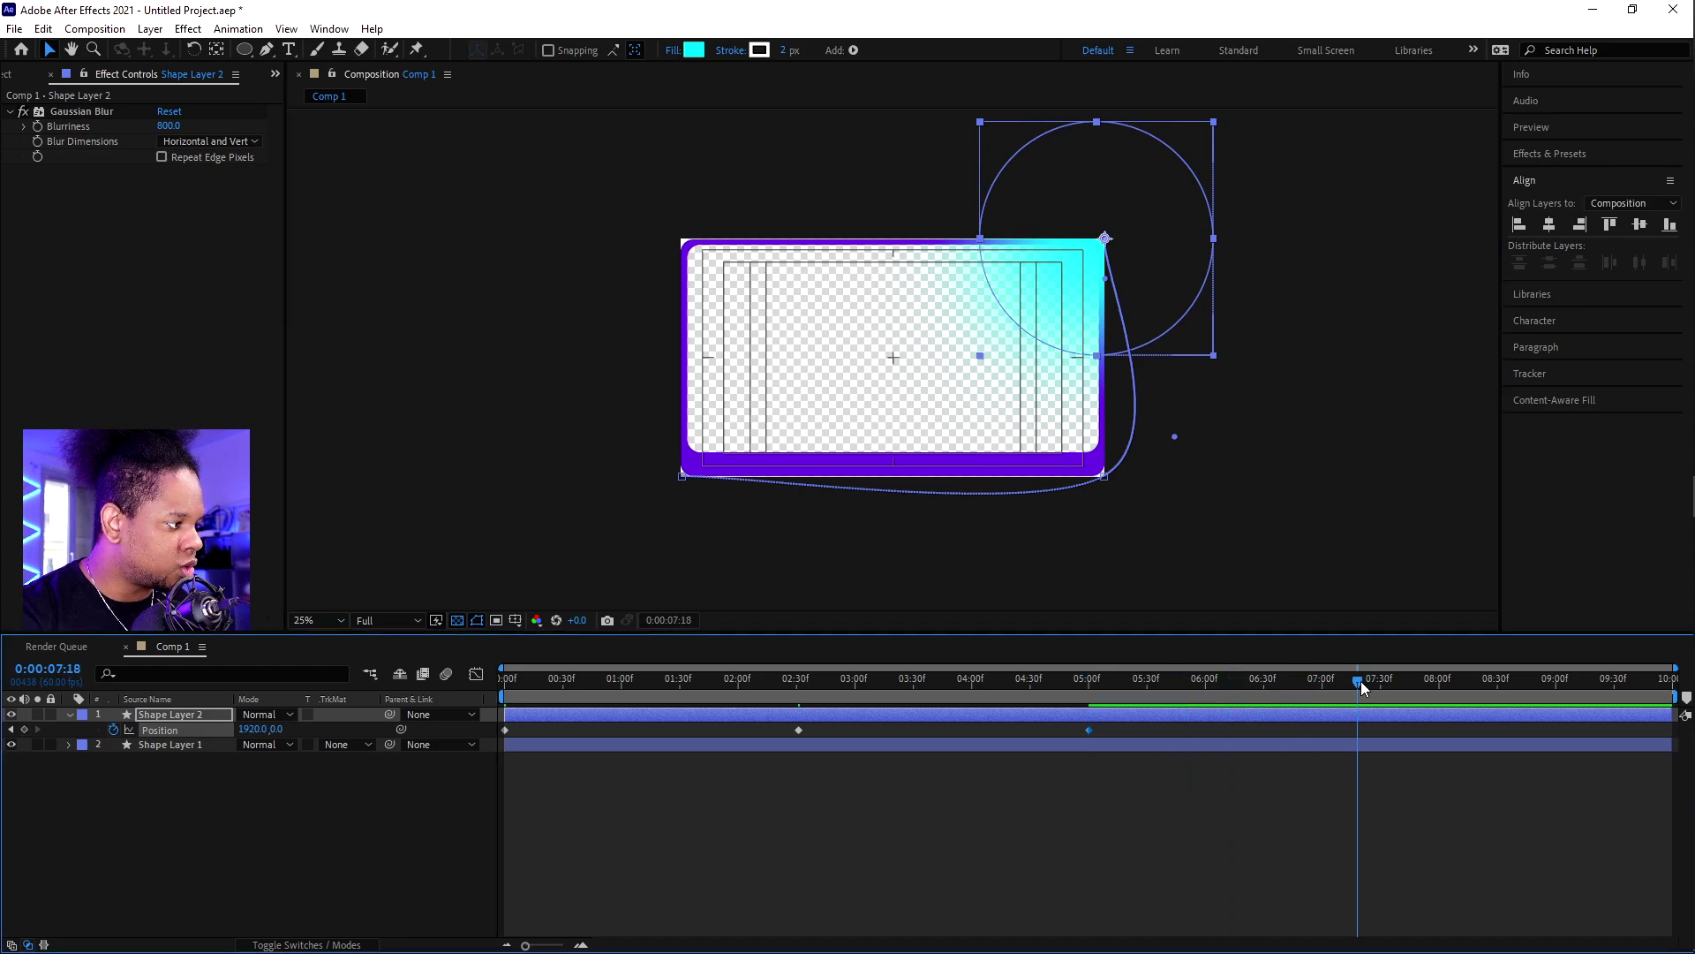
# Step: Move the circle to the top-left corner at 7:30 and copy the first keyframe to the end
pyautogui.moveTo(1379, 682); pyautogui.dragTo(1381, 682)
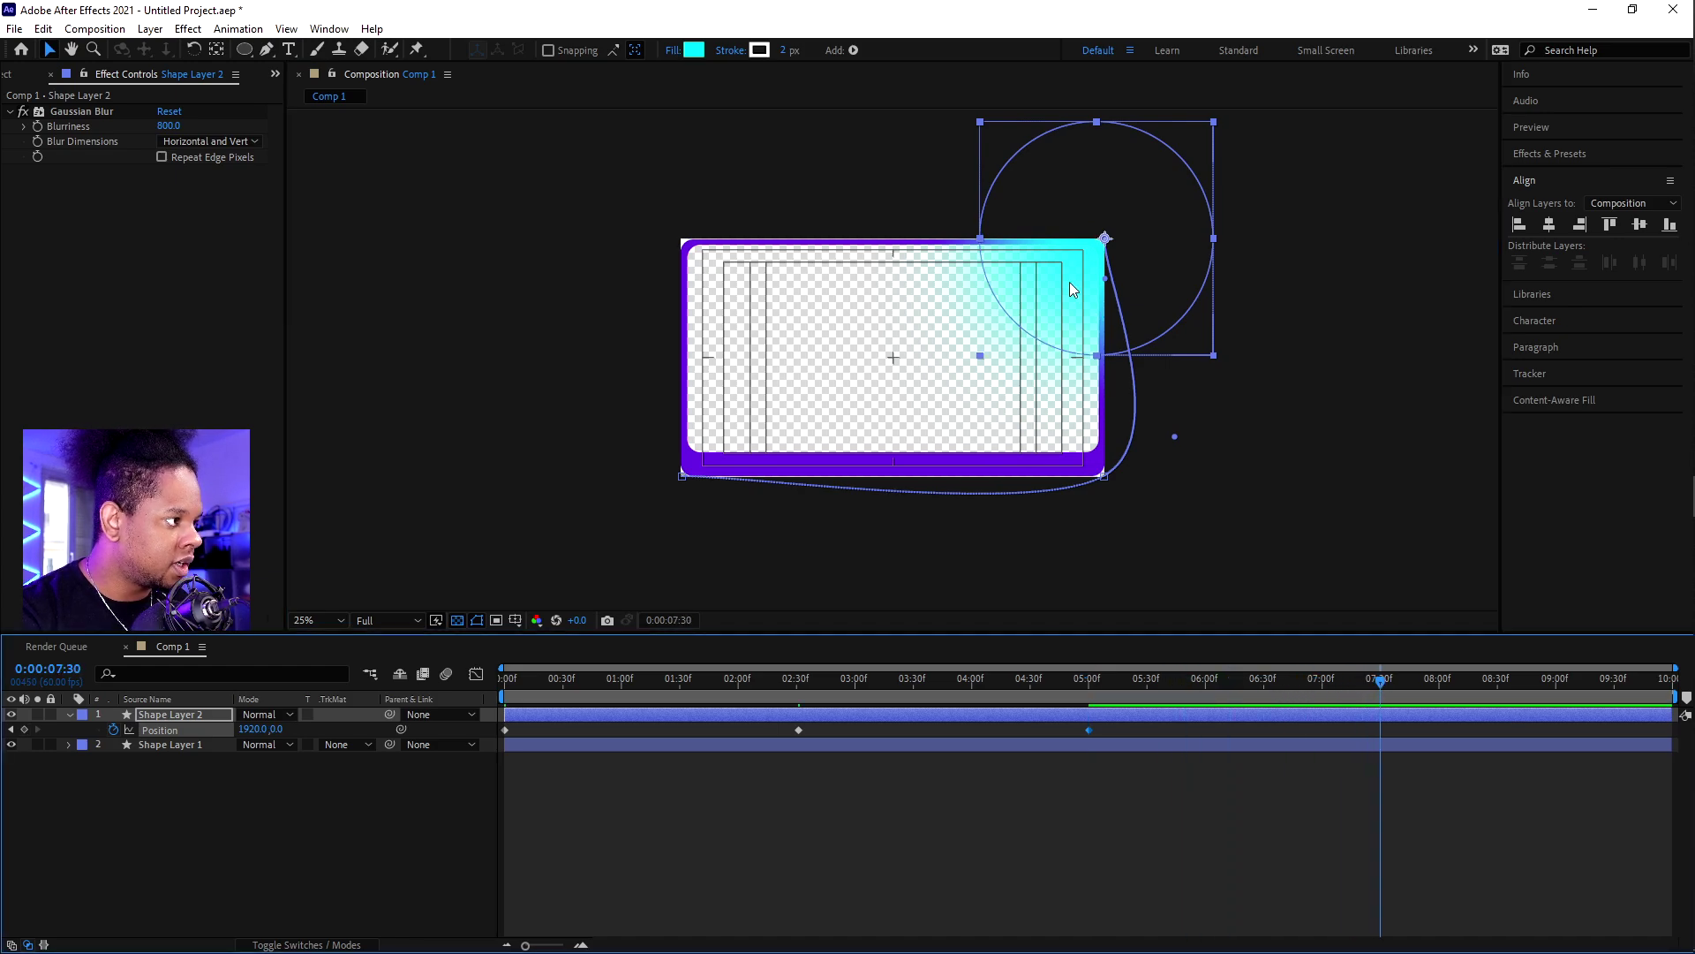
pyautogui.moveTo(1069, 282); pyautogui.dragTo(645, 280)
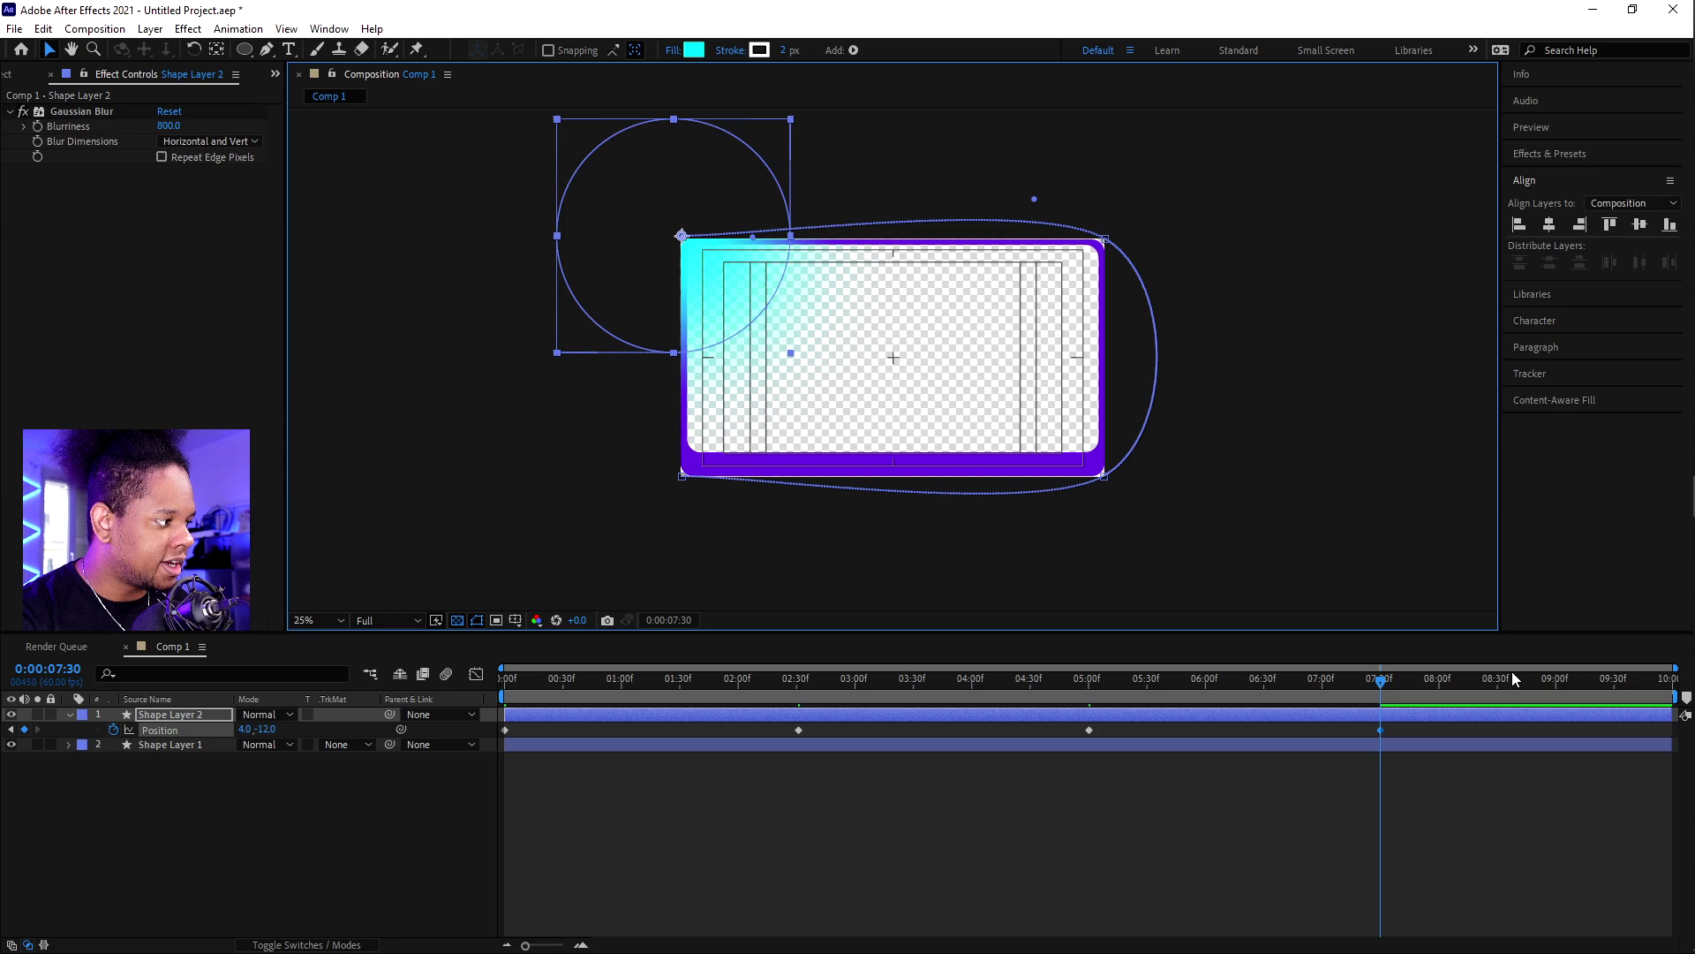
pyautogui.moveTo(1513, 678); pyautogui.dragTo(1669, 689)
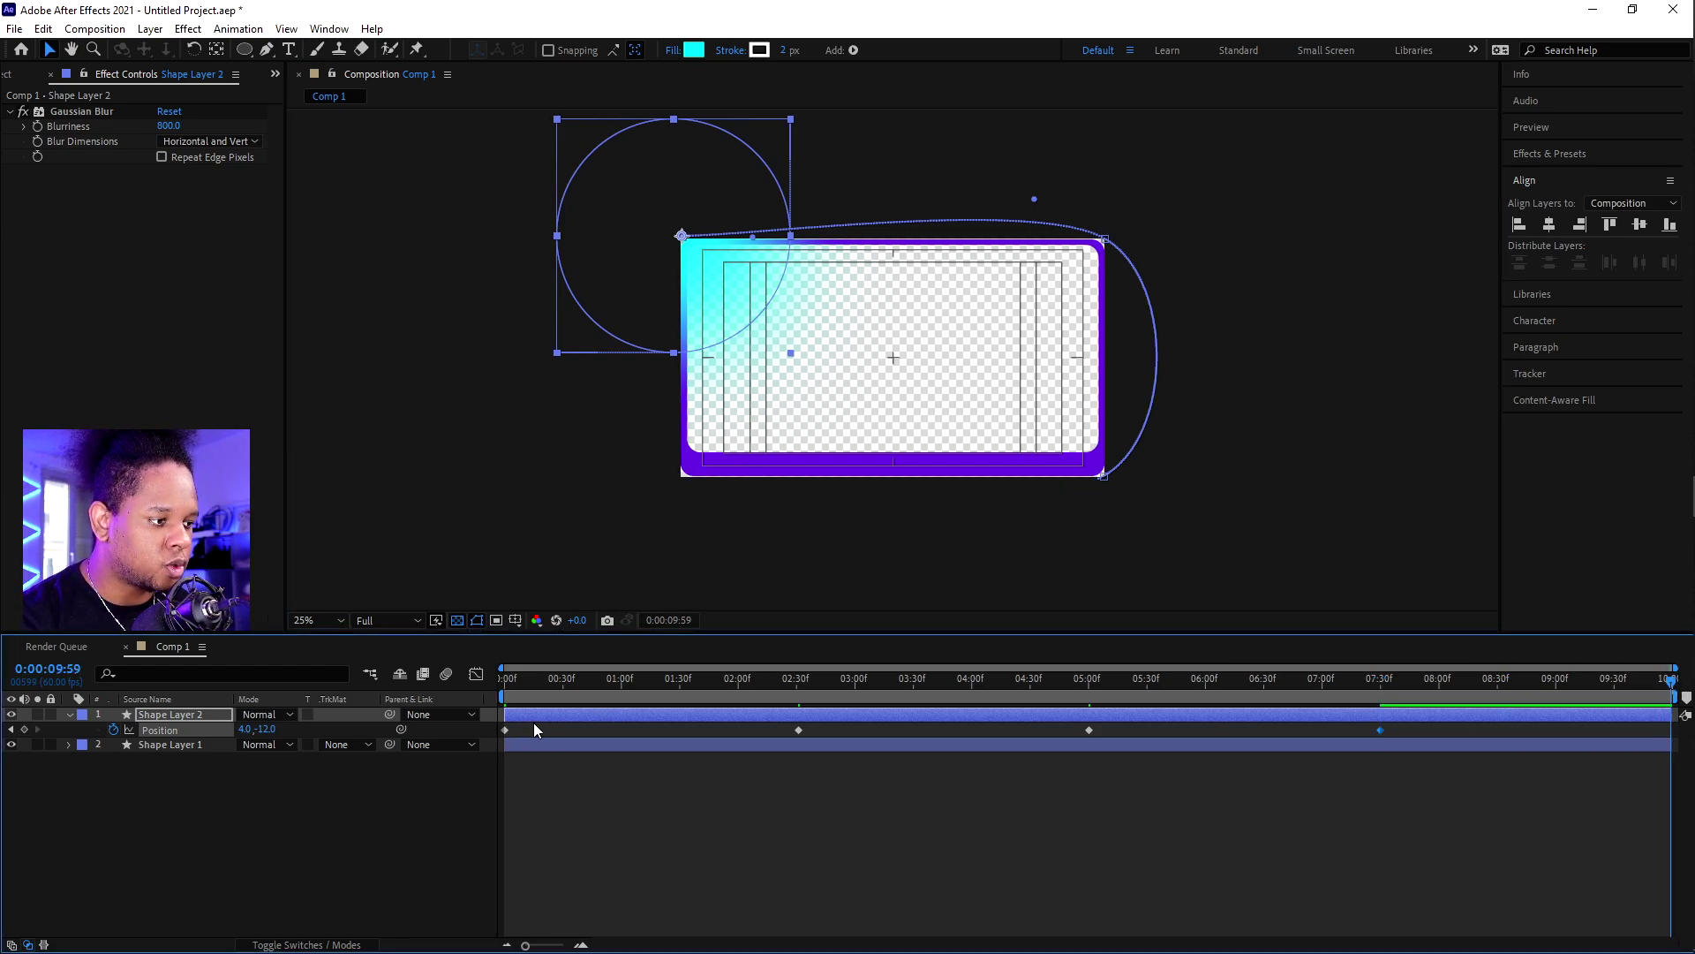
pyautogui.moveTo(532, 724); pyautogui.dragTo(496, 734)
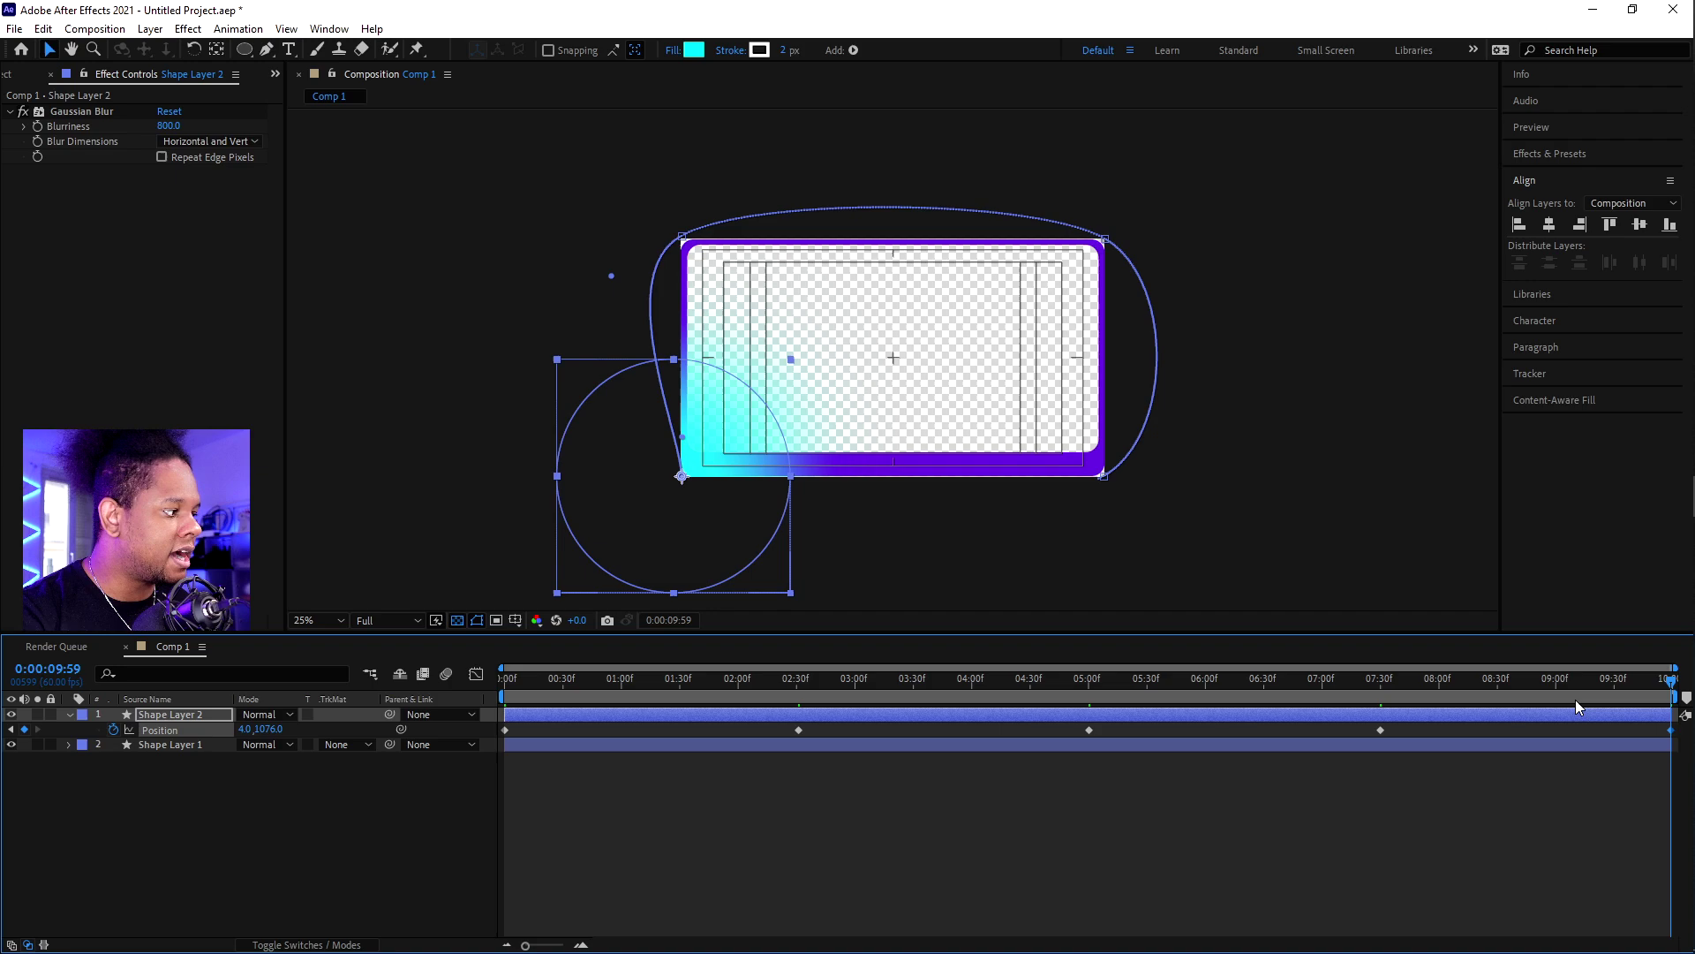
pyautogui.moveTo(1655, 695)
pyautogui.mouseDown()
pyautogui.moveTo(1611, 691)
pyautogui.moveTo(1687, 686)
pyautogui.moveTo(1593, 682)
pyautogui.moveTo(1667, 686)
pyautogui.mouseUp()
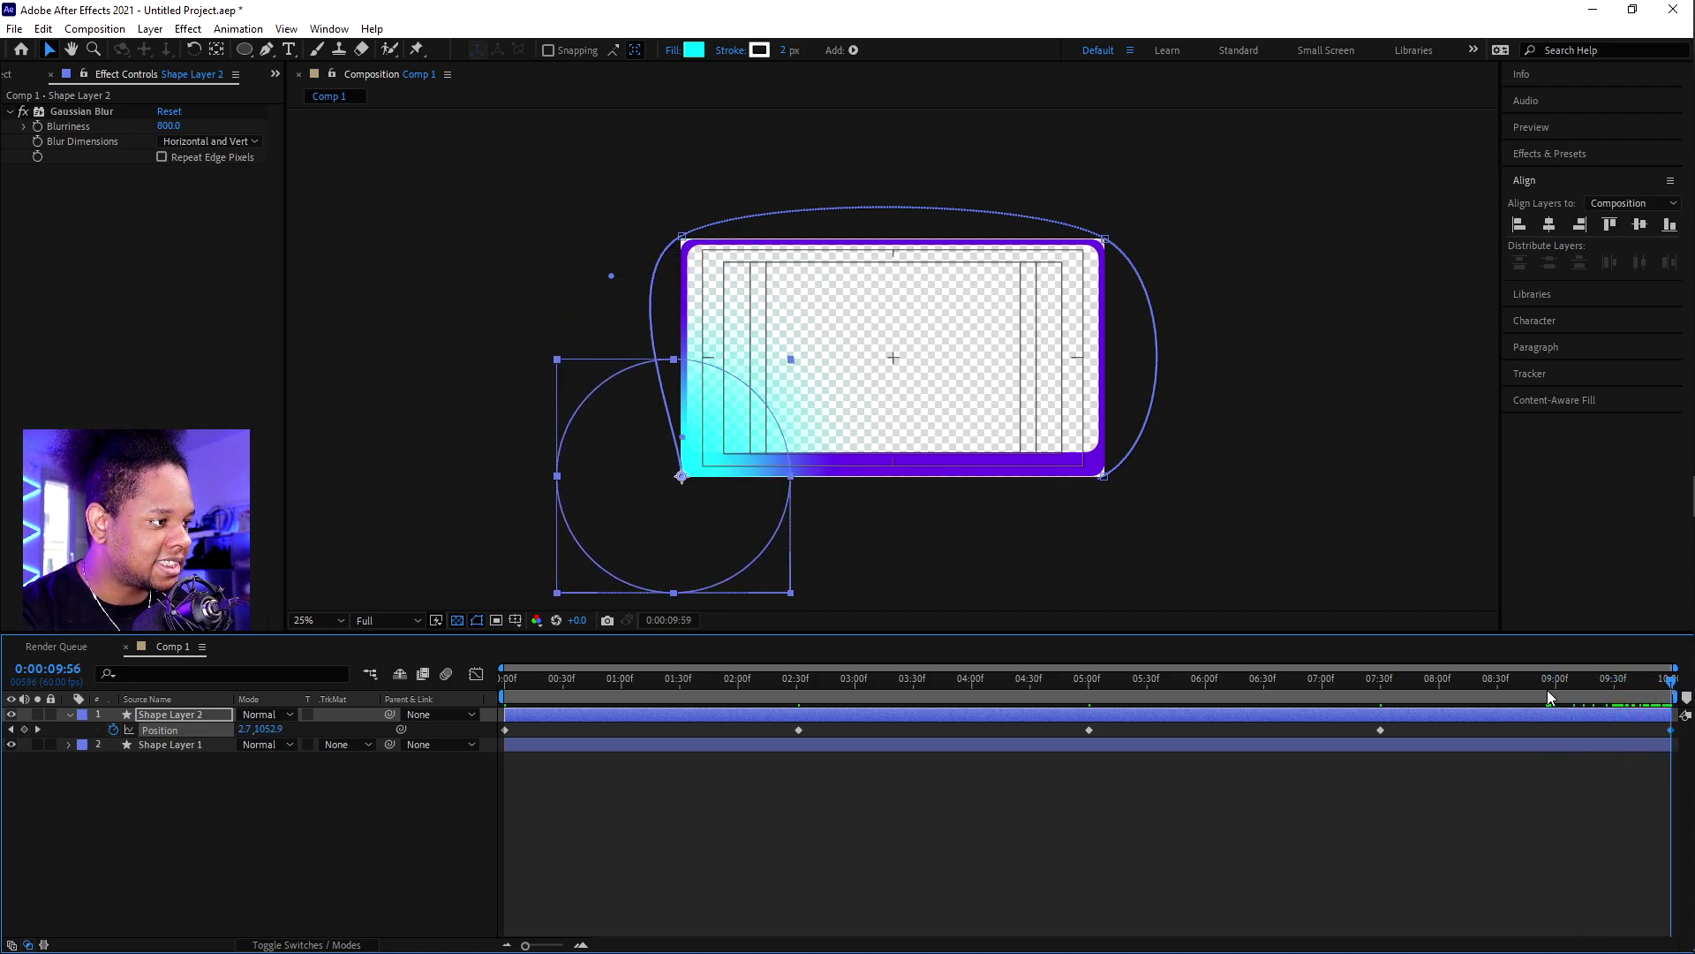
pyautogui.moveTo(1547, 691); pyautogui.dragTo(475, 683)
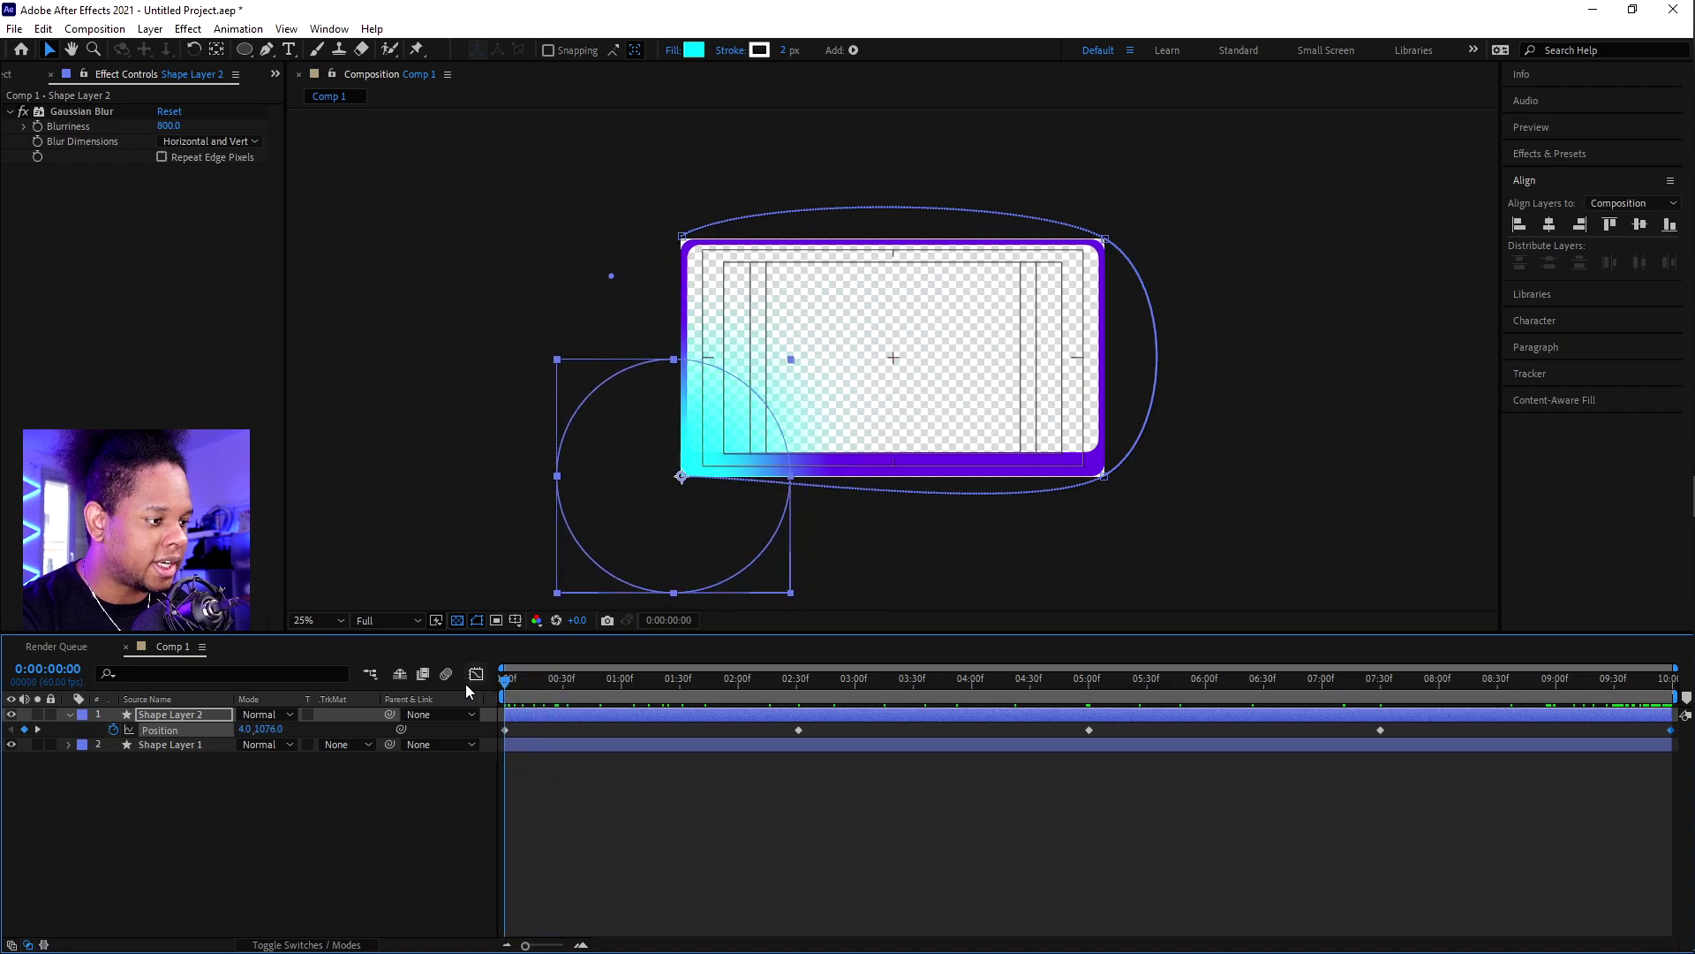
# Step: Preview the circle animation, then apply Easy Ease (F9) to all five Position keyframes
pyautogui.press('space')
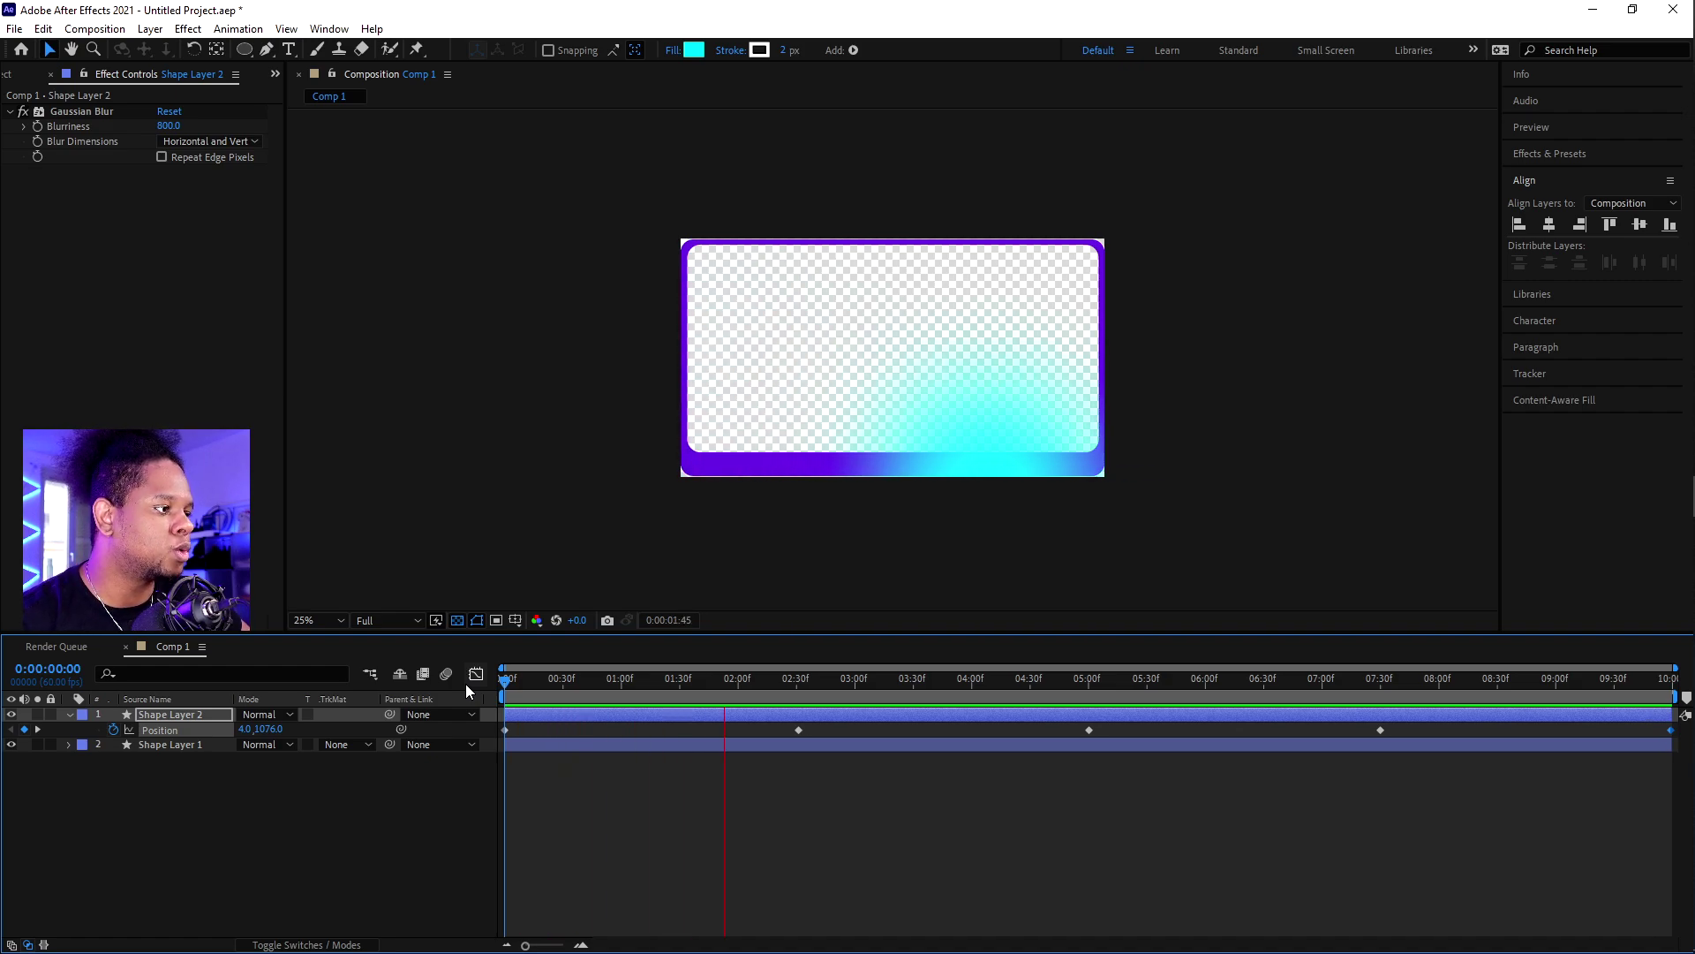
pyautogui.press('space')
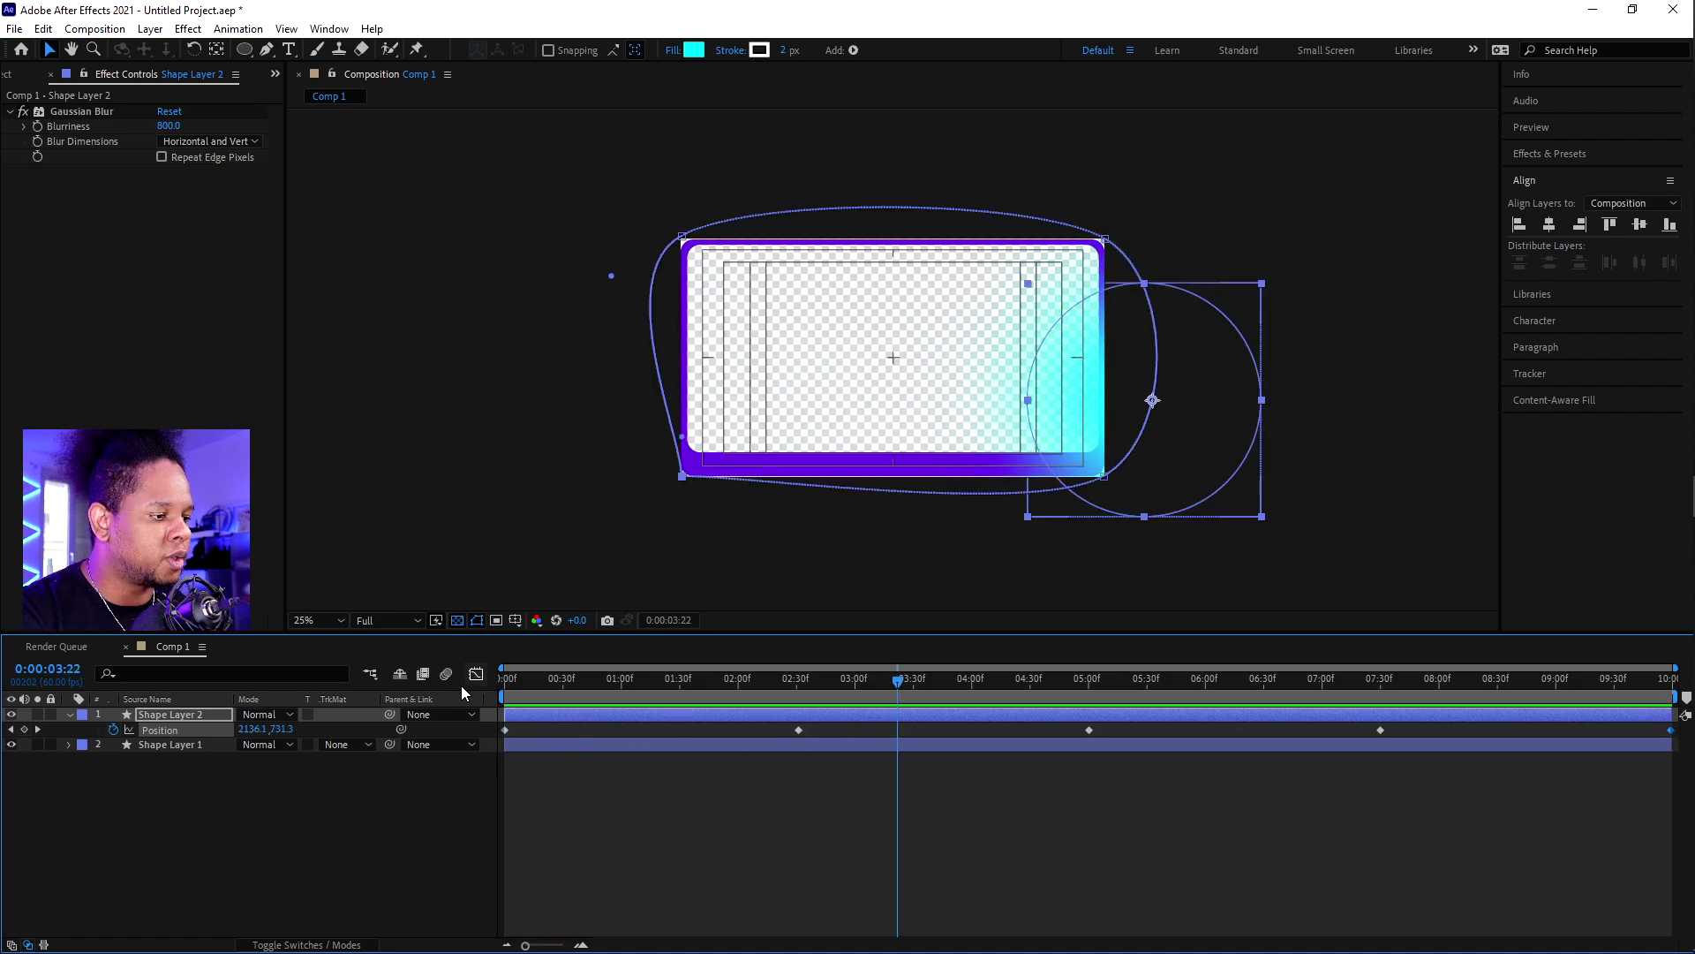
pyautogui.moveTo(486, 726); pyautogui.dragTo(1676, 740)
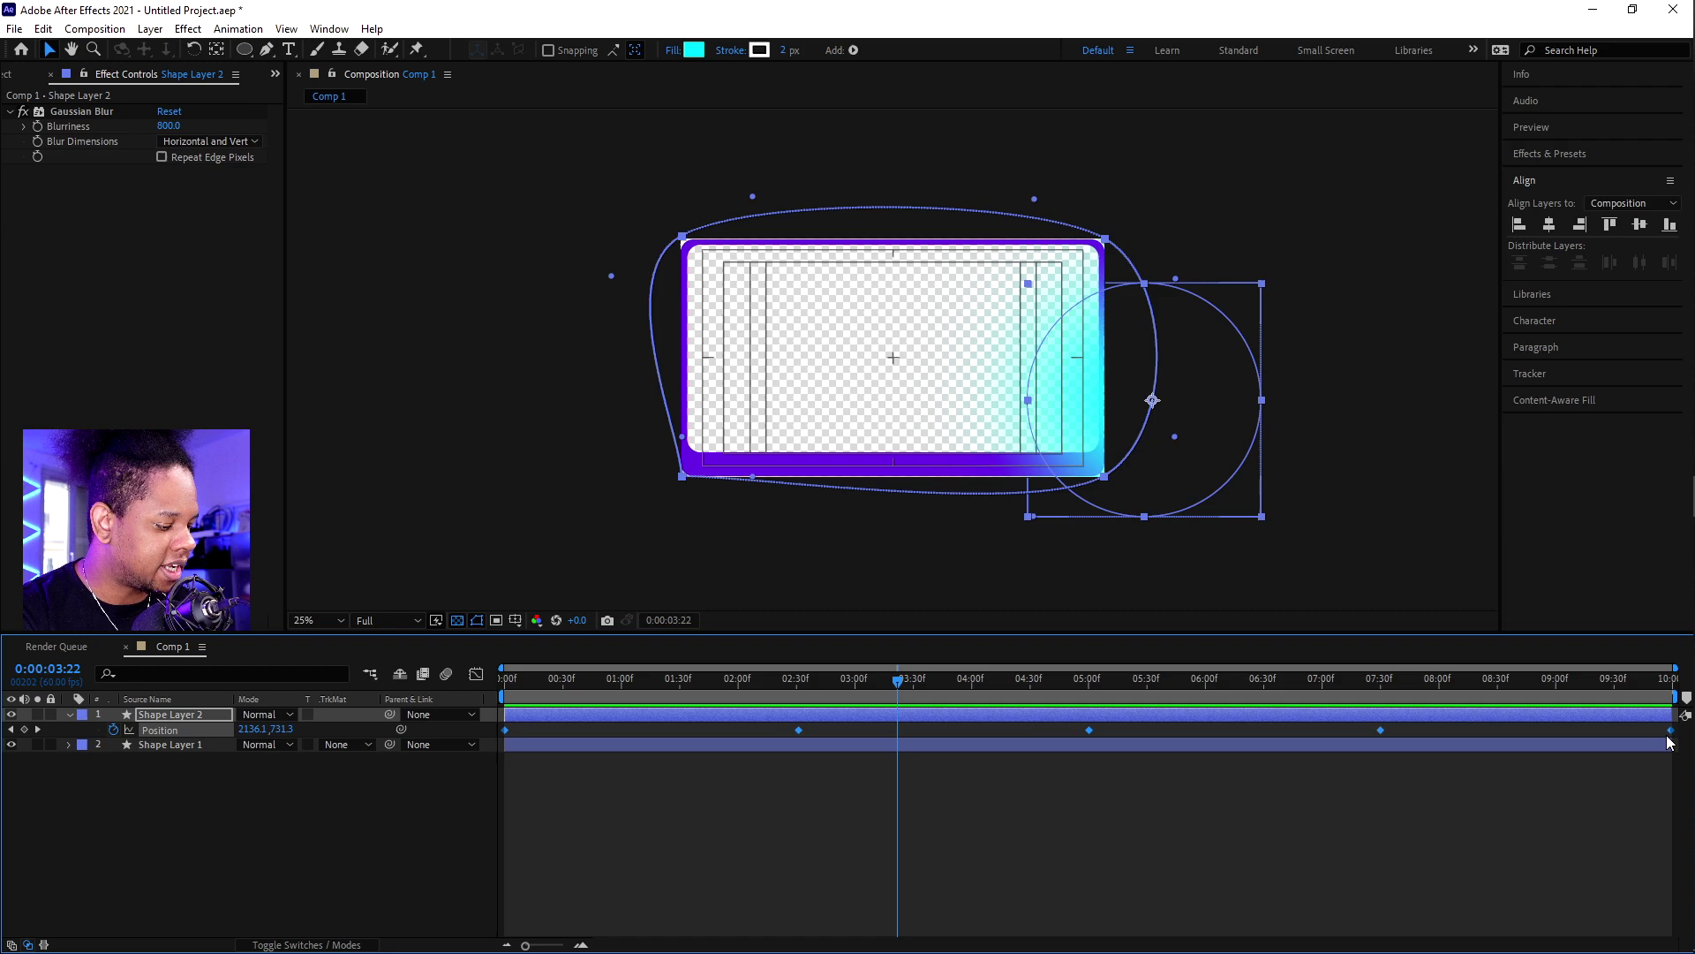
pyautogui.press('F9')
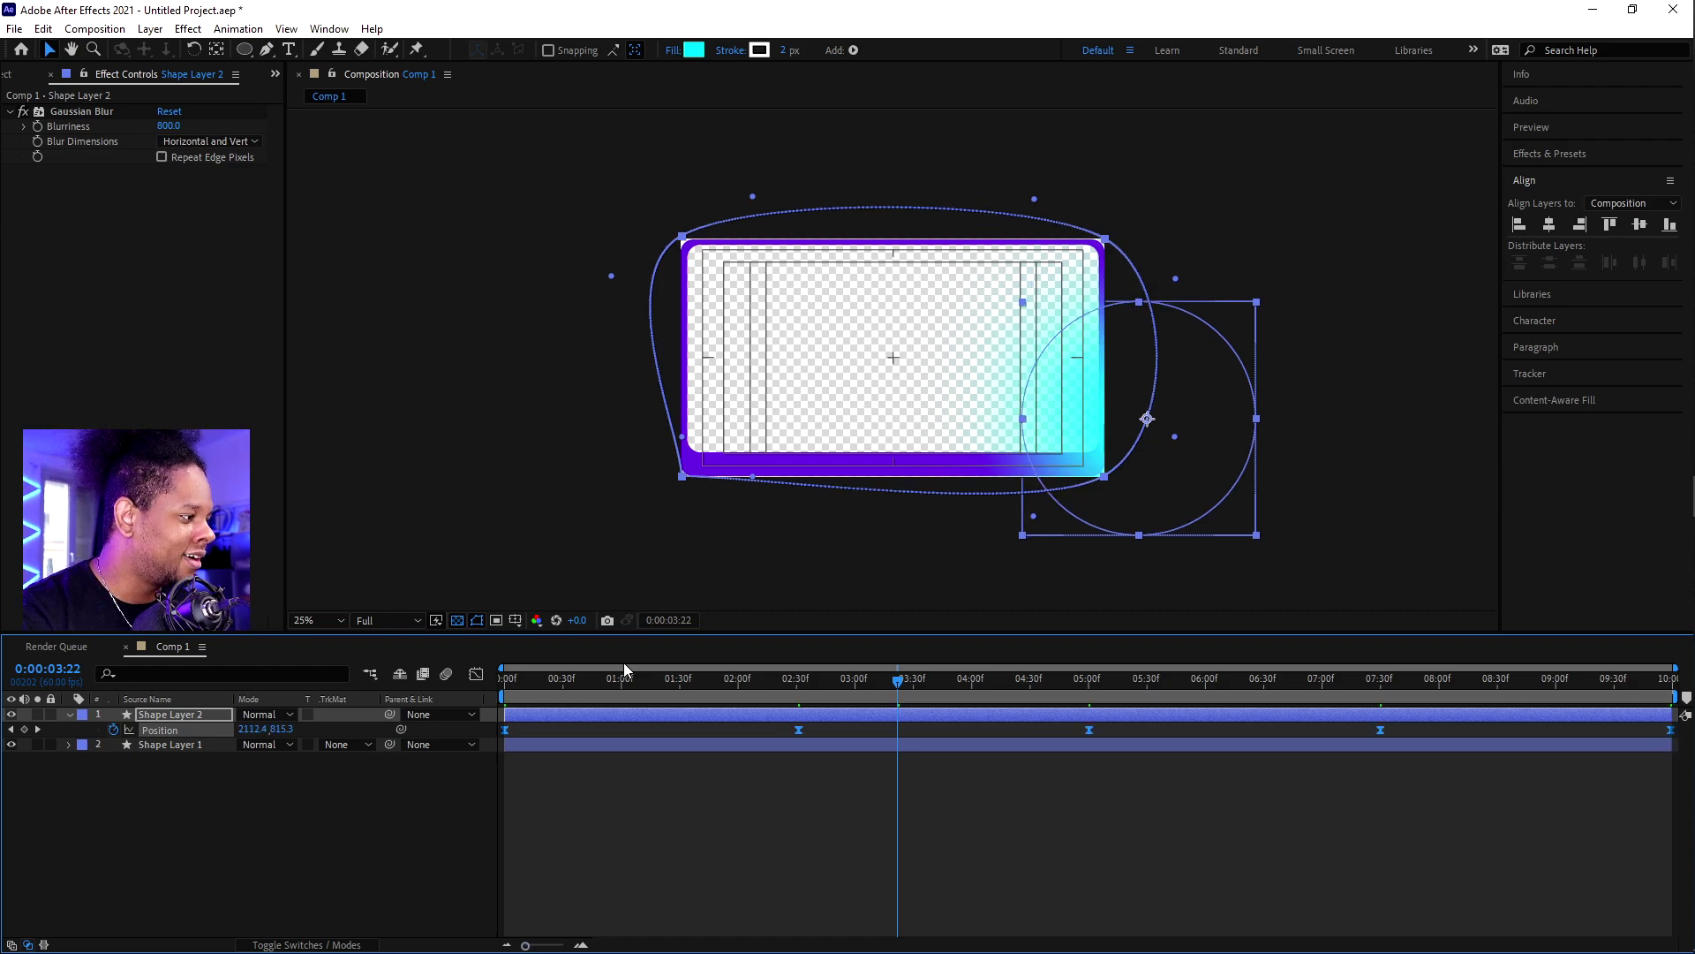
pyautogui.moveTo(502, 684); pyautogui.dragTo(1556, 711)
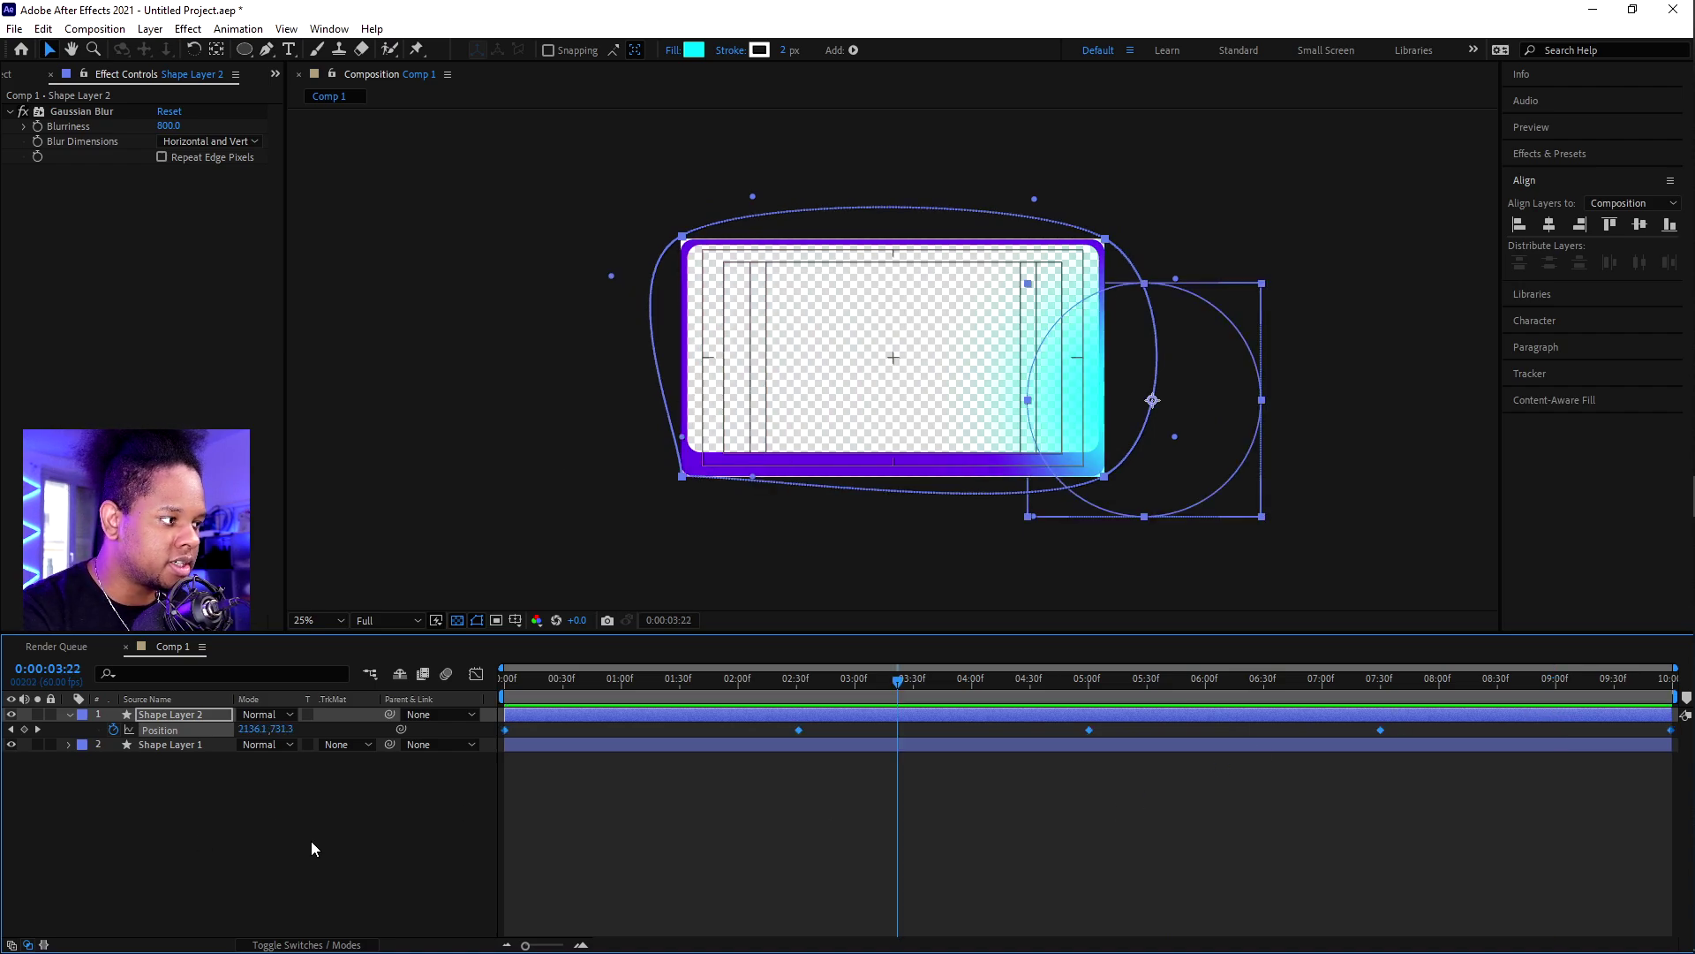
# Step: Duplicate the frame's Shape Layer 1 with Ctrl+D and drag Shape Layer 3 above the circle
pyautogui.click(311, 841)
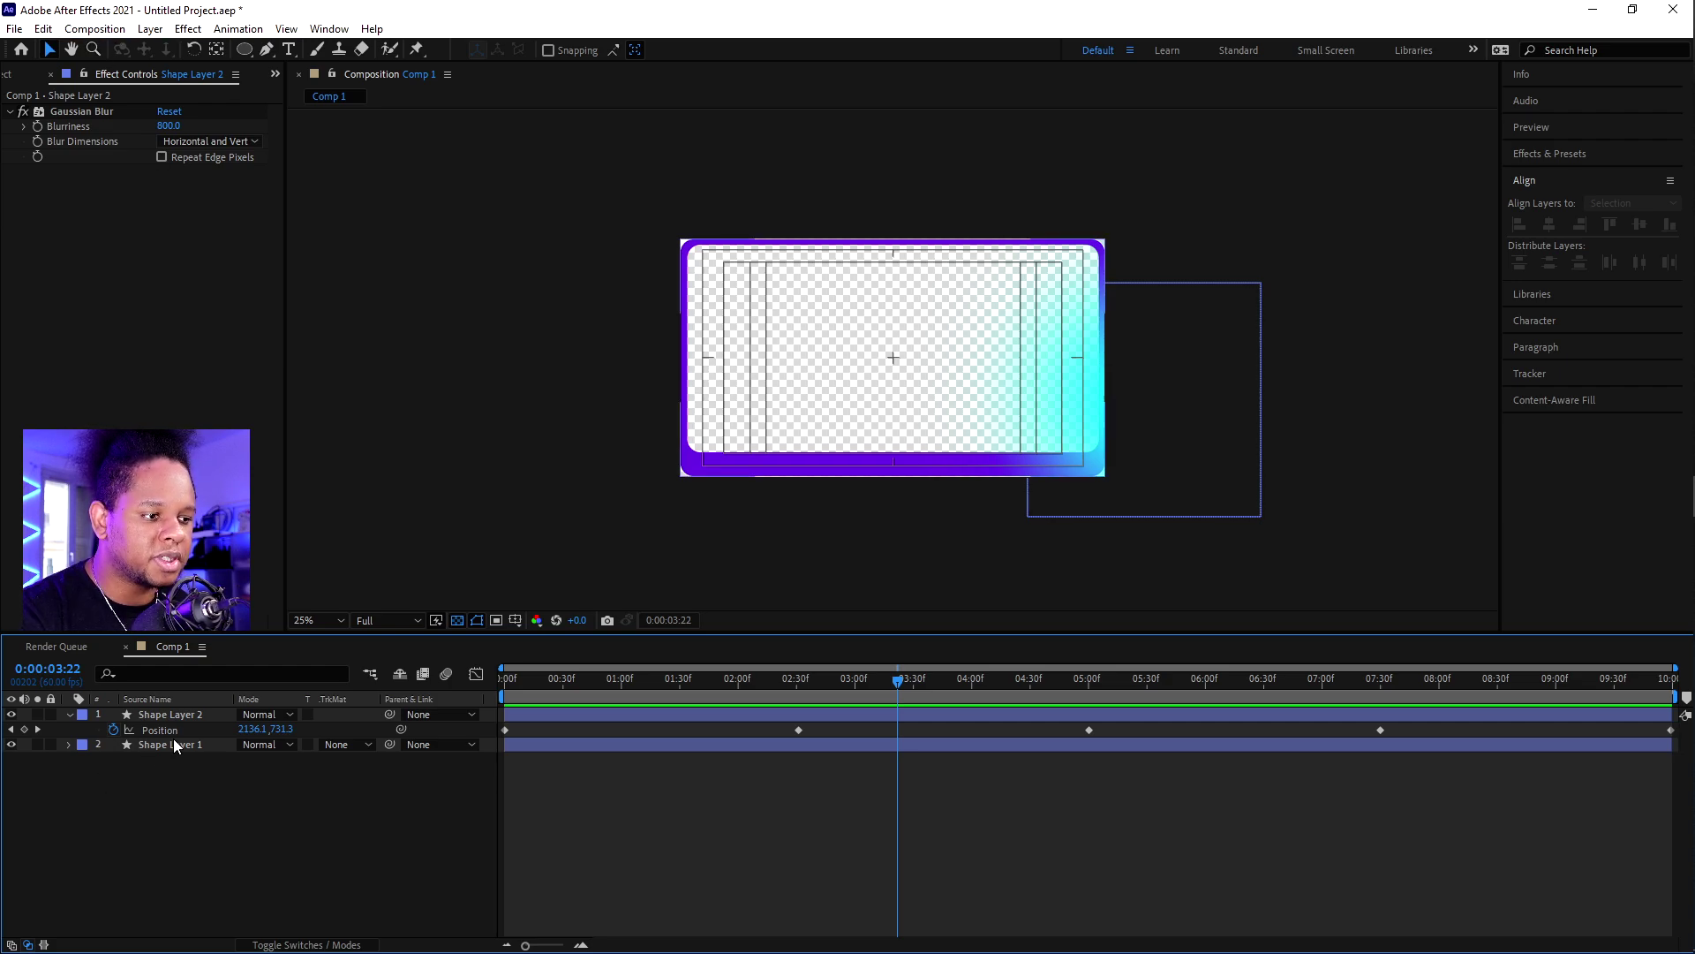
pyautogui.moveTo(222, 797); pyautogui.dragTo(119, 713)
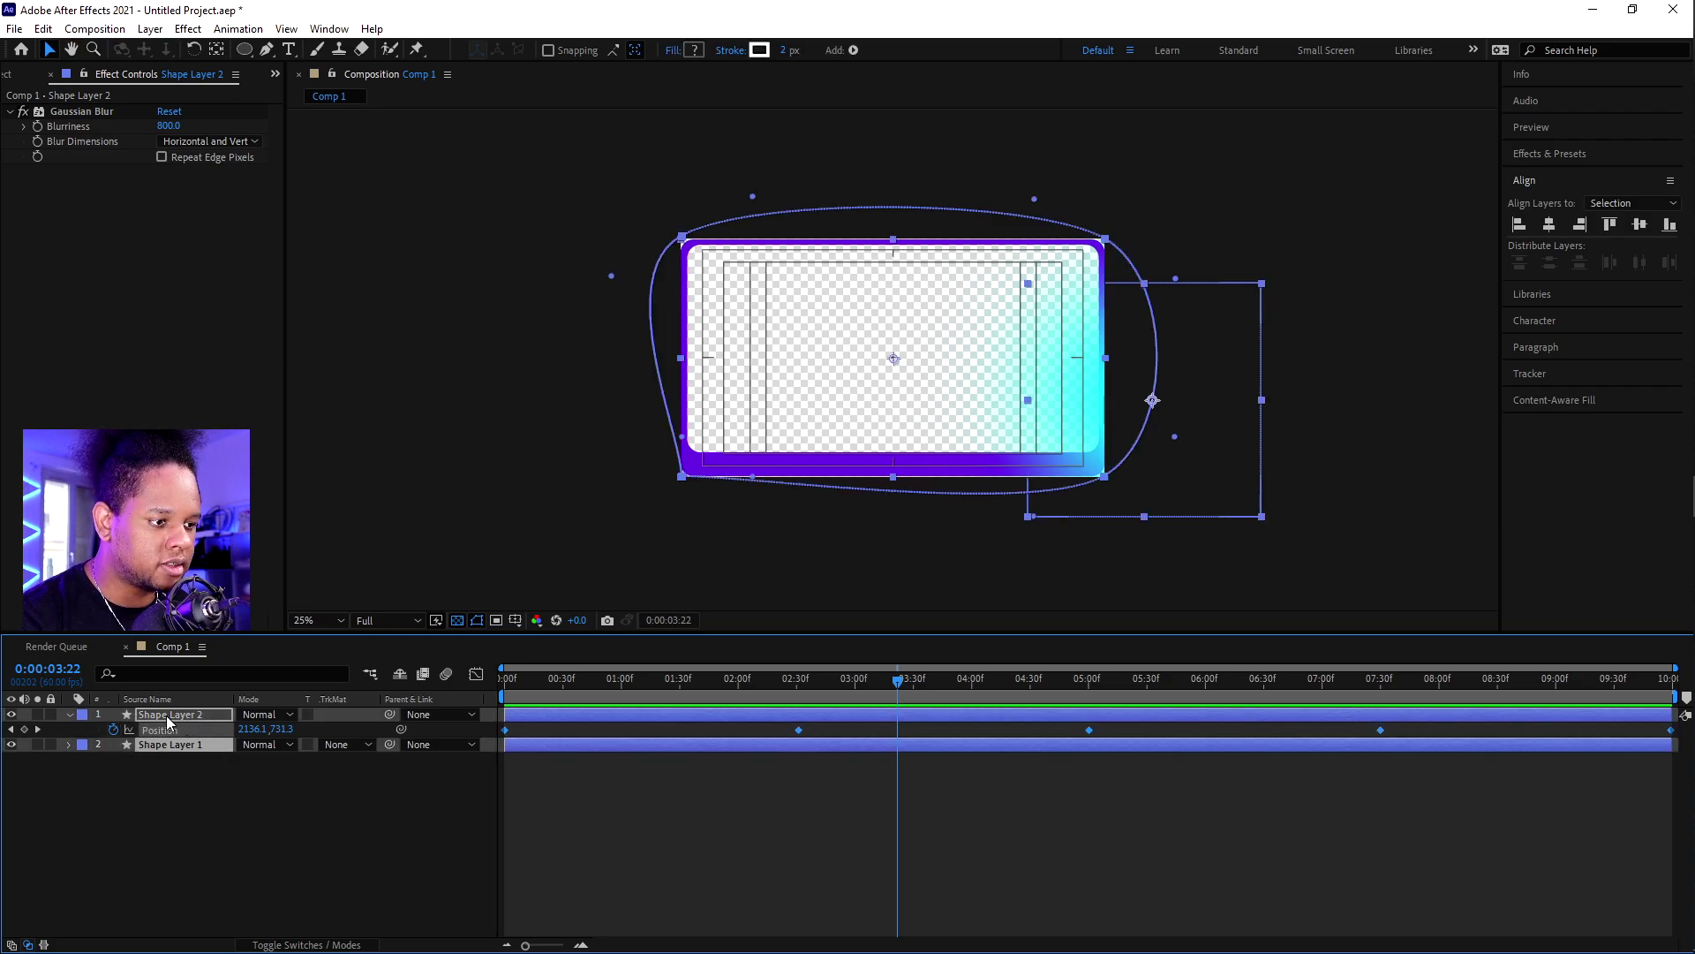
pyautogui.click(154, 756)
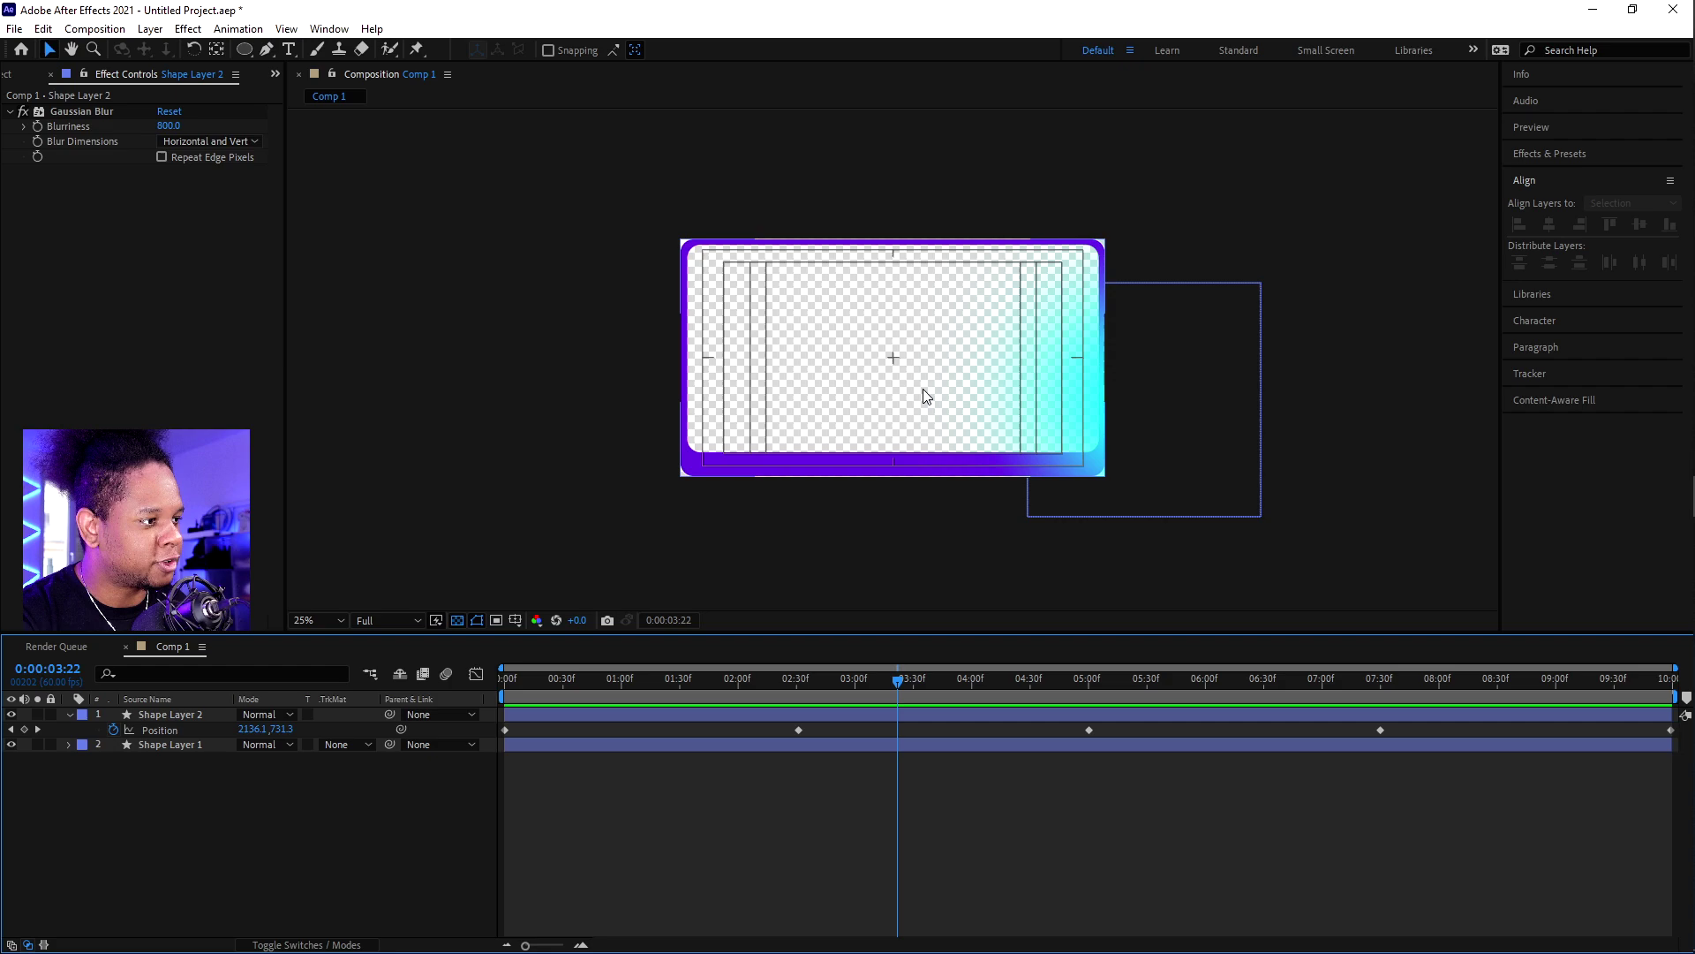
pyautogui.click(166, 746)
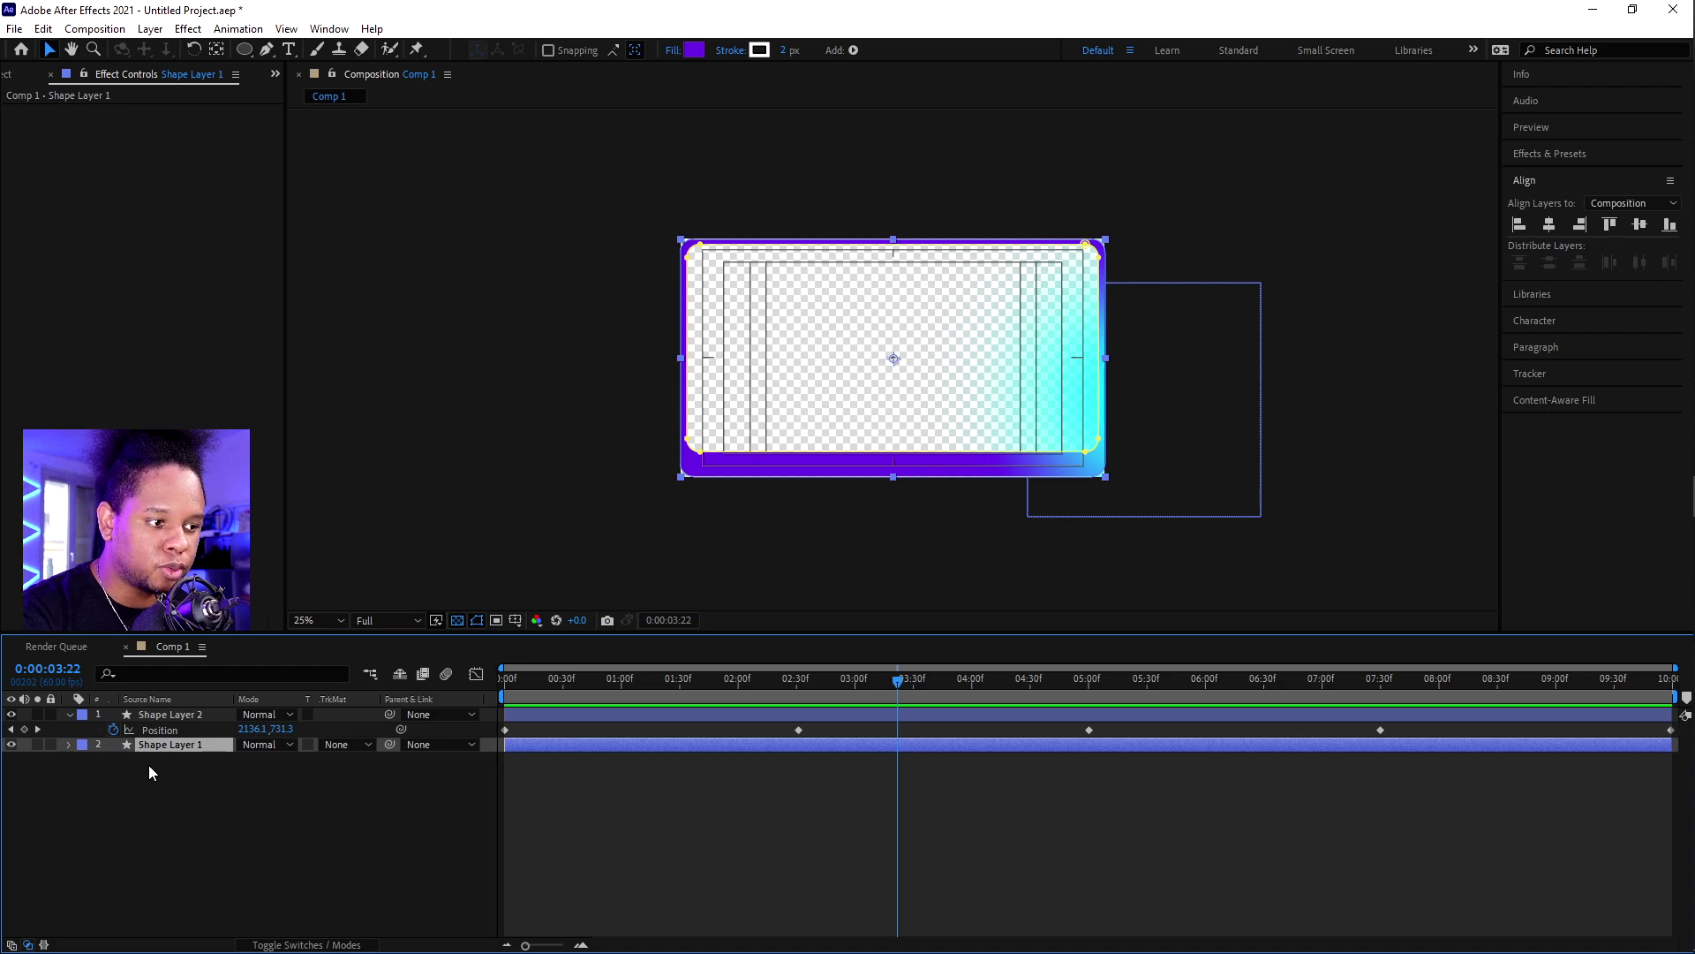
pyautogui.hotkey('ctrl', 'd')
pyautogui.moveTo(167, 745); pyautogui.dragTo(166, 717)
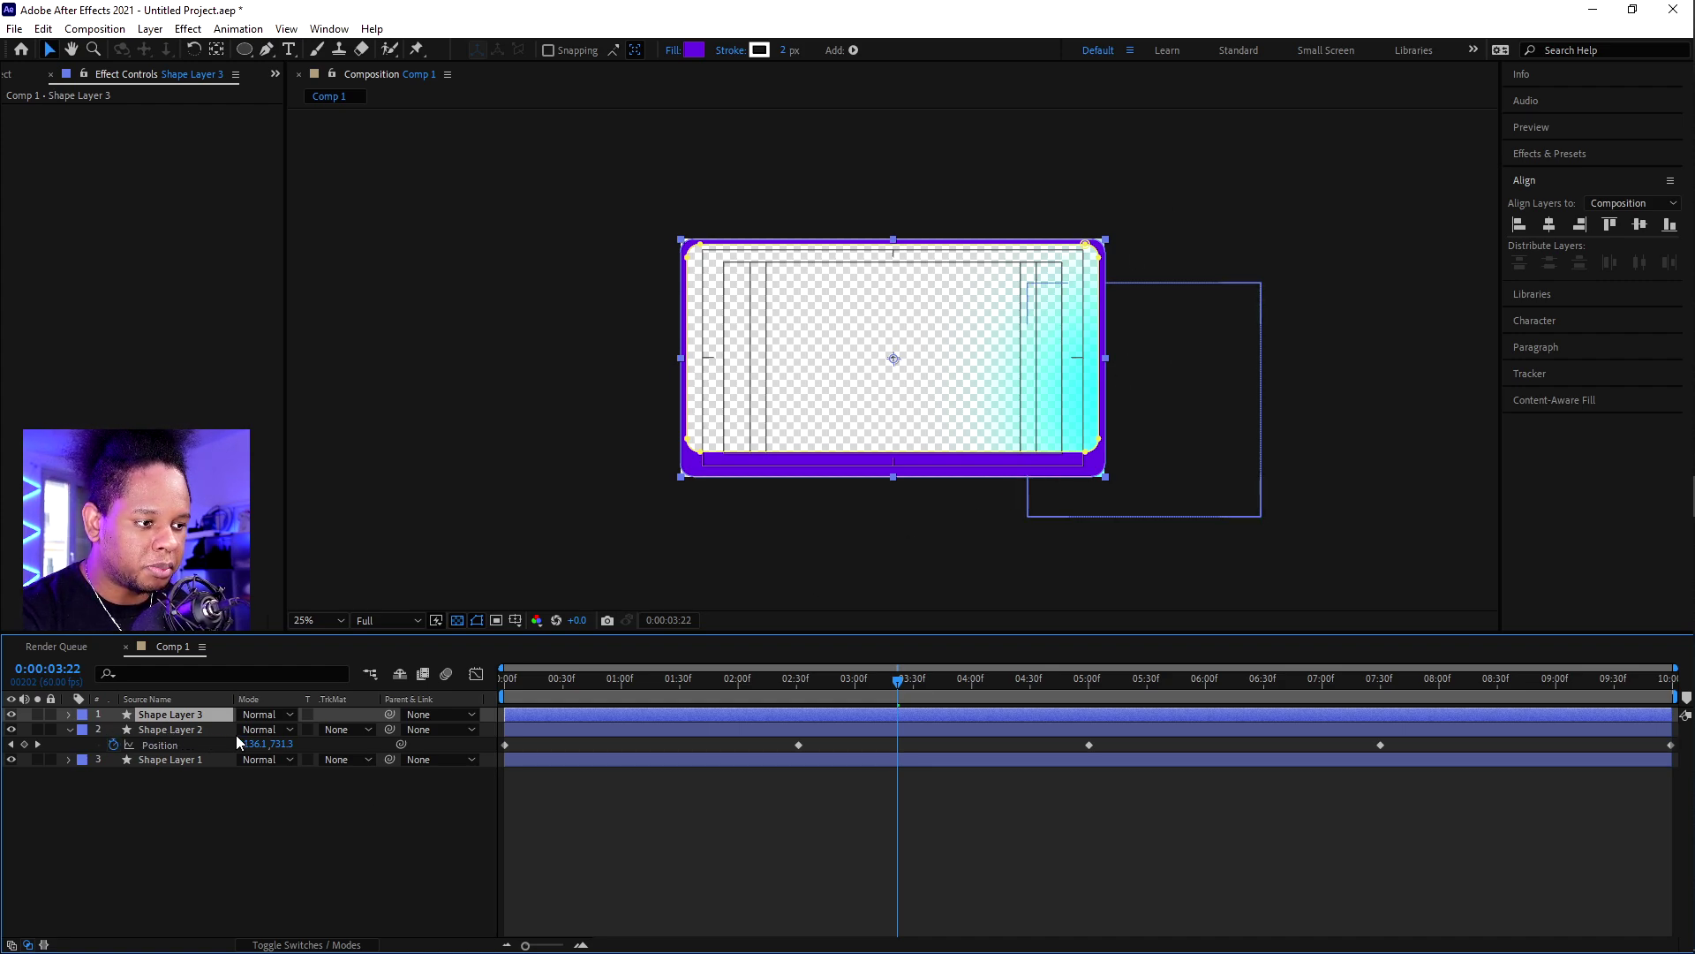
# Step: Set Shape Layer 2's Track Matte to Alpha Matte "Shape Layer 3" and scrub to check
pyautogui.click(366, 731)
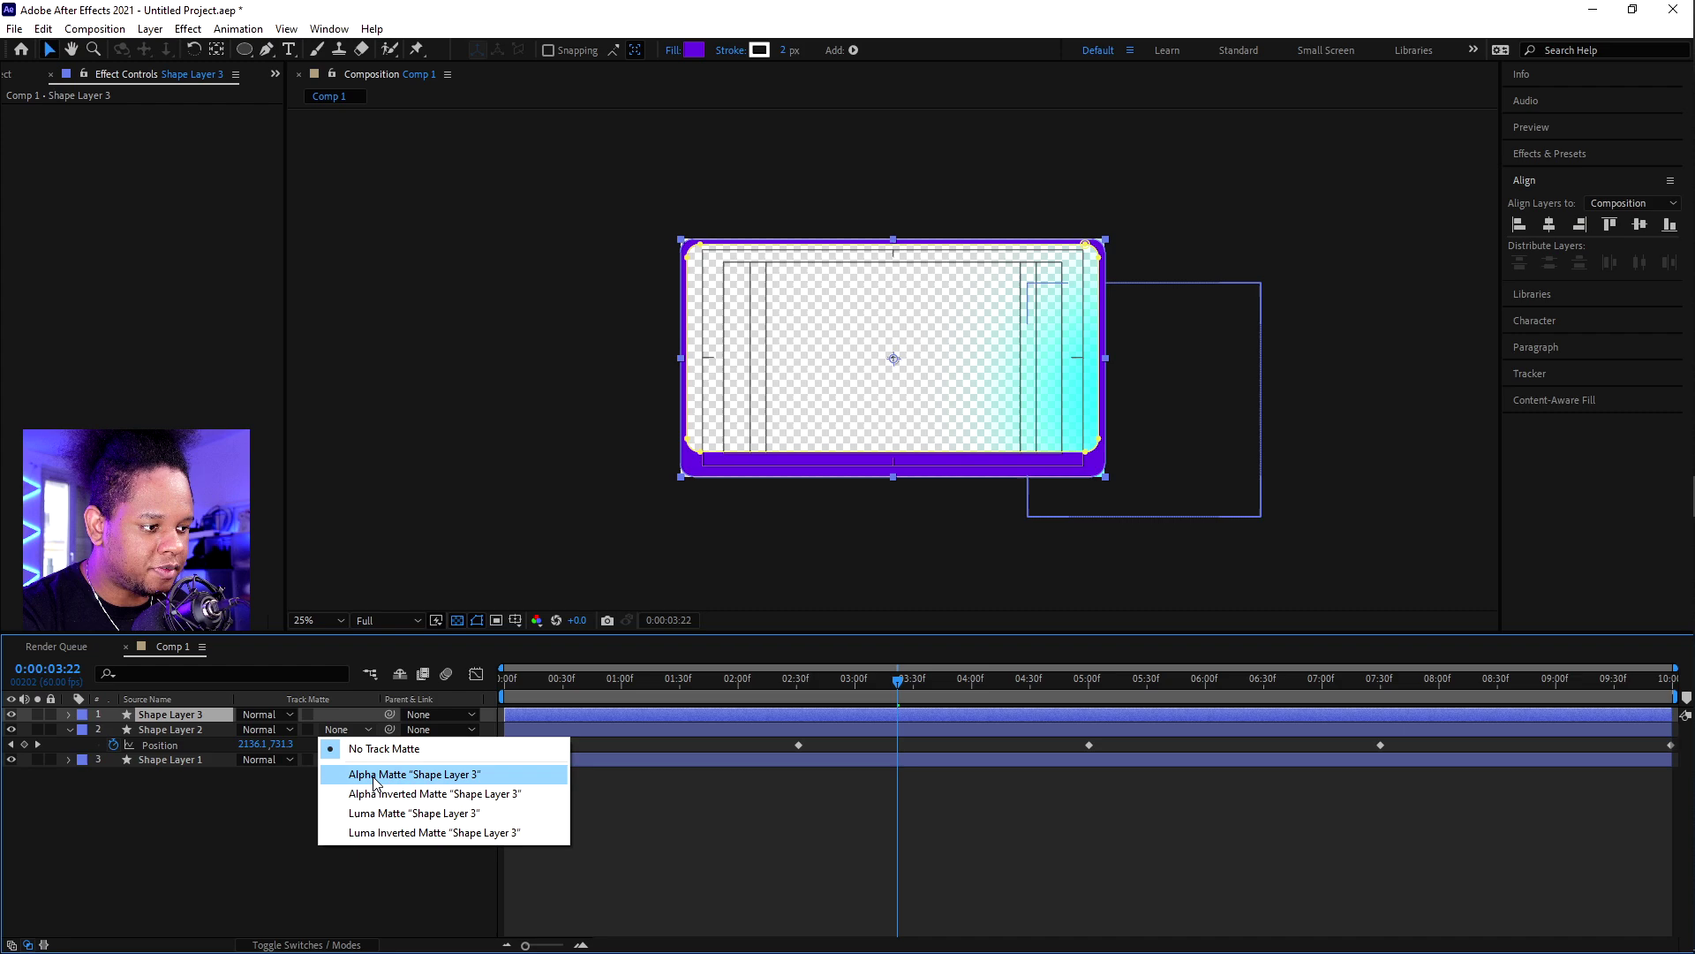
pyautogui.click(214, 817)
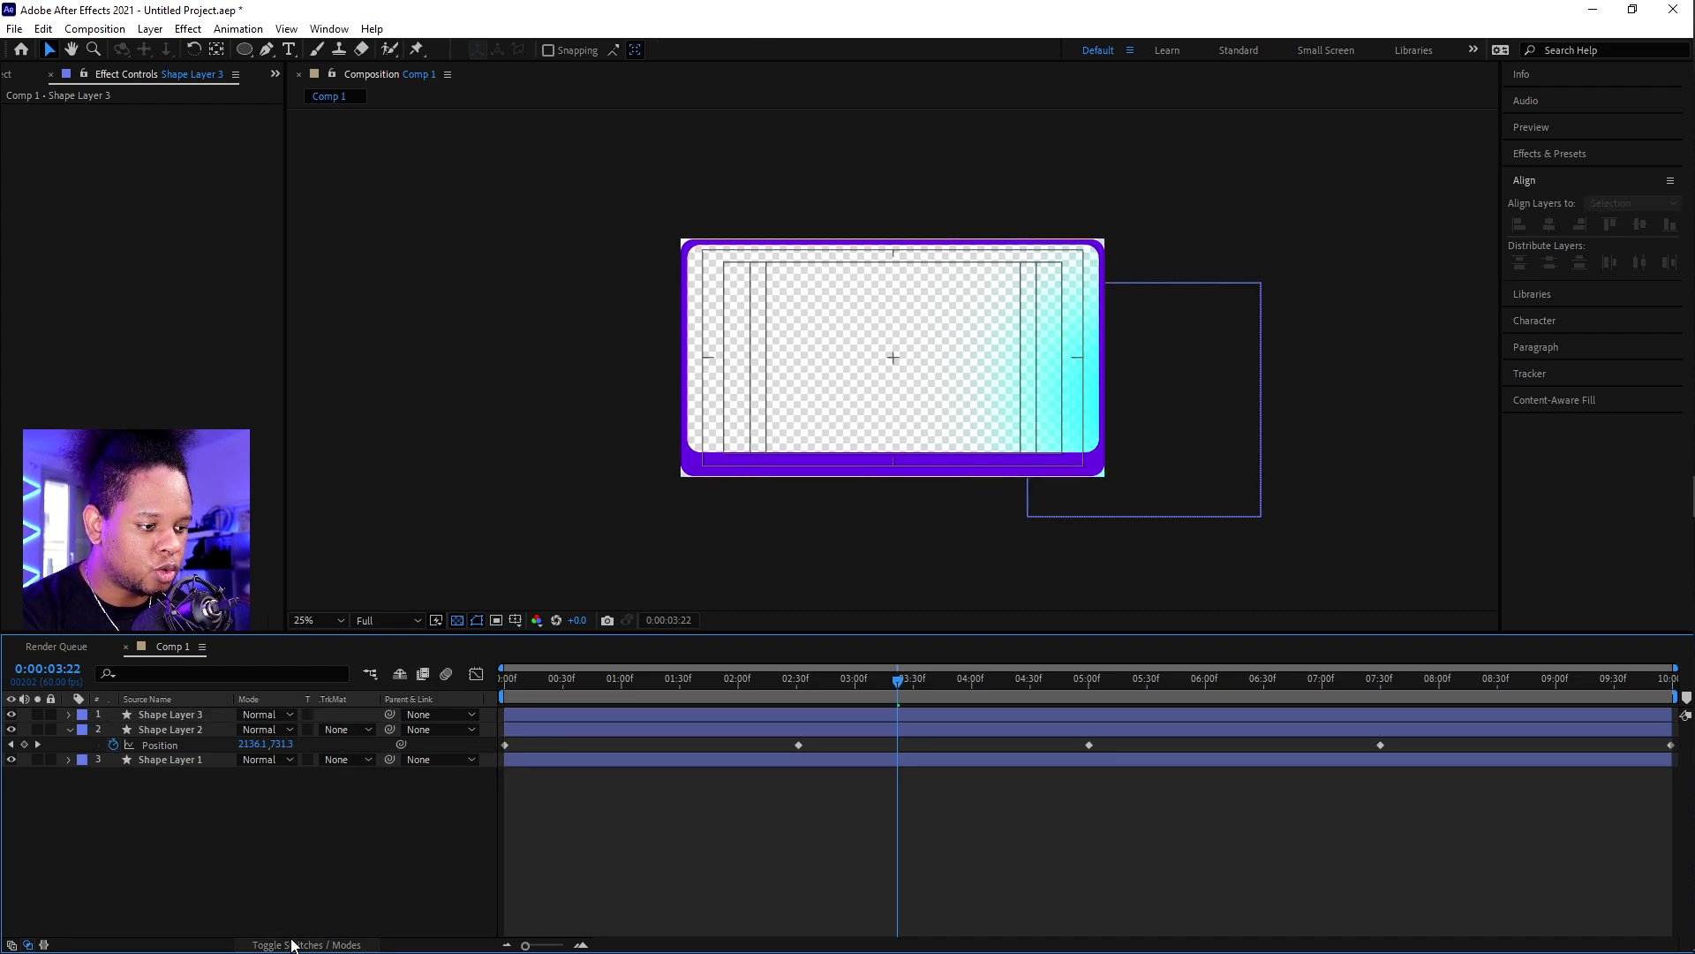
pyautogui.click(353, 945)
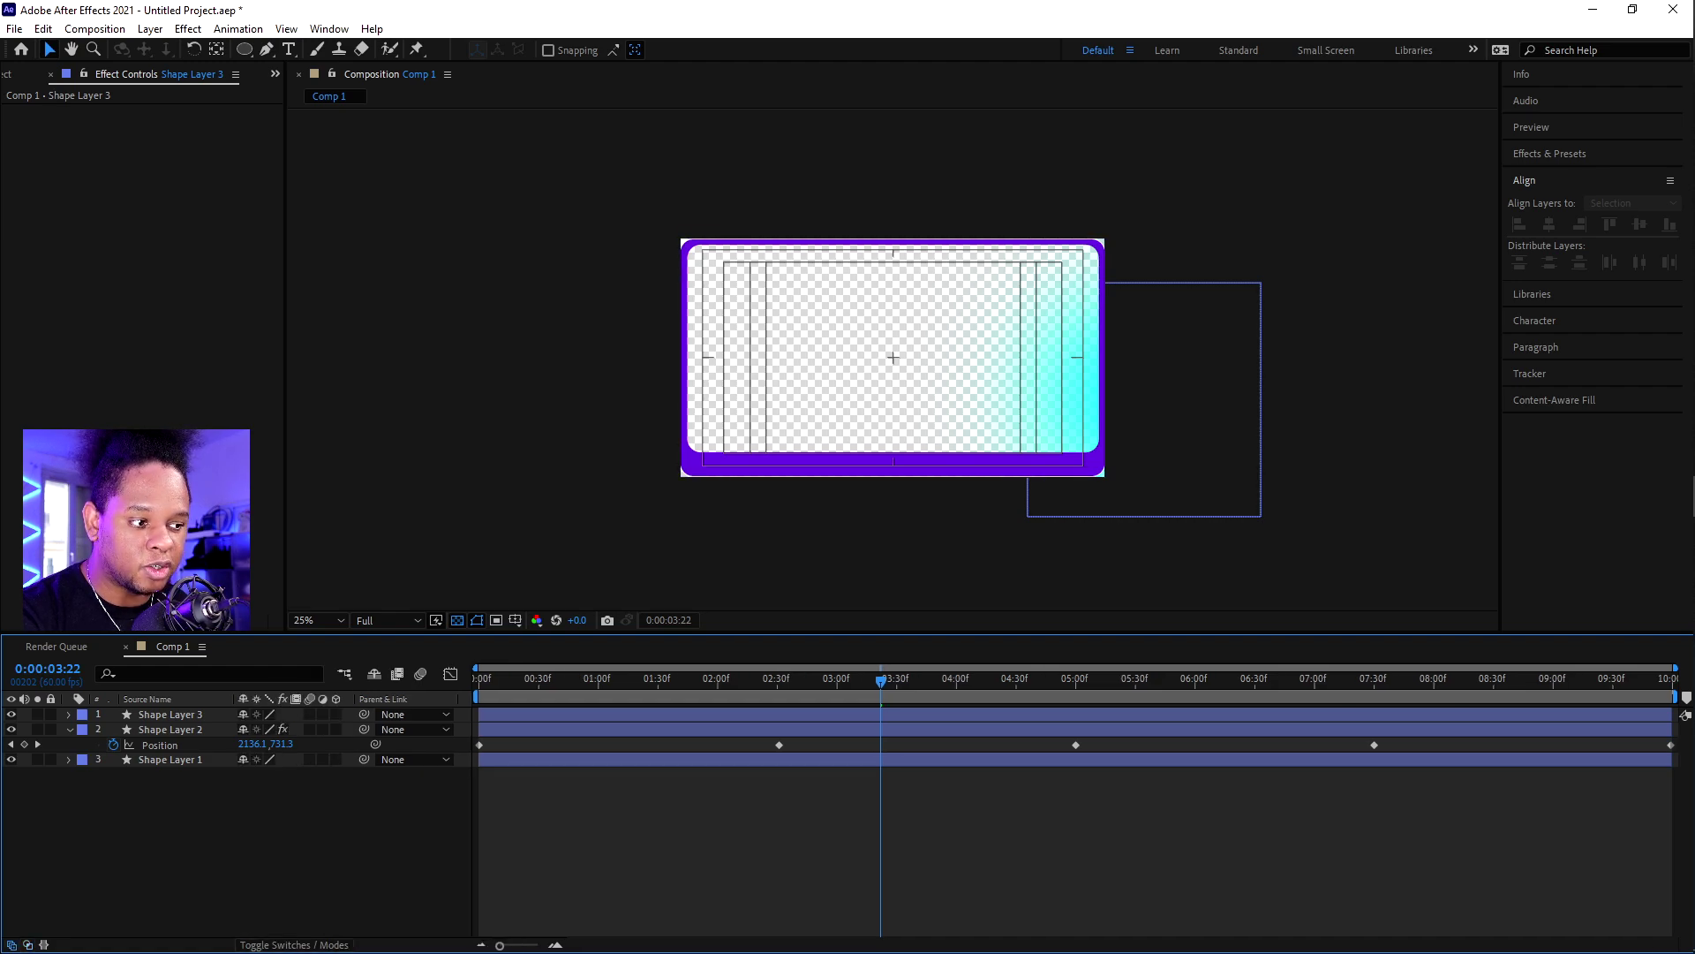
pyautogui.click(281, 946)
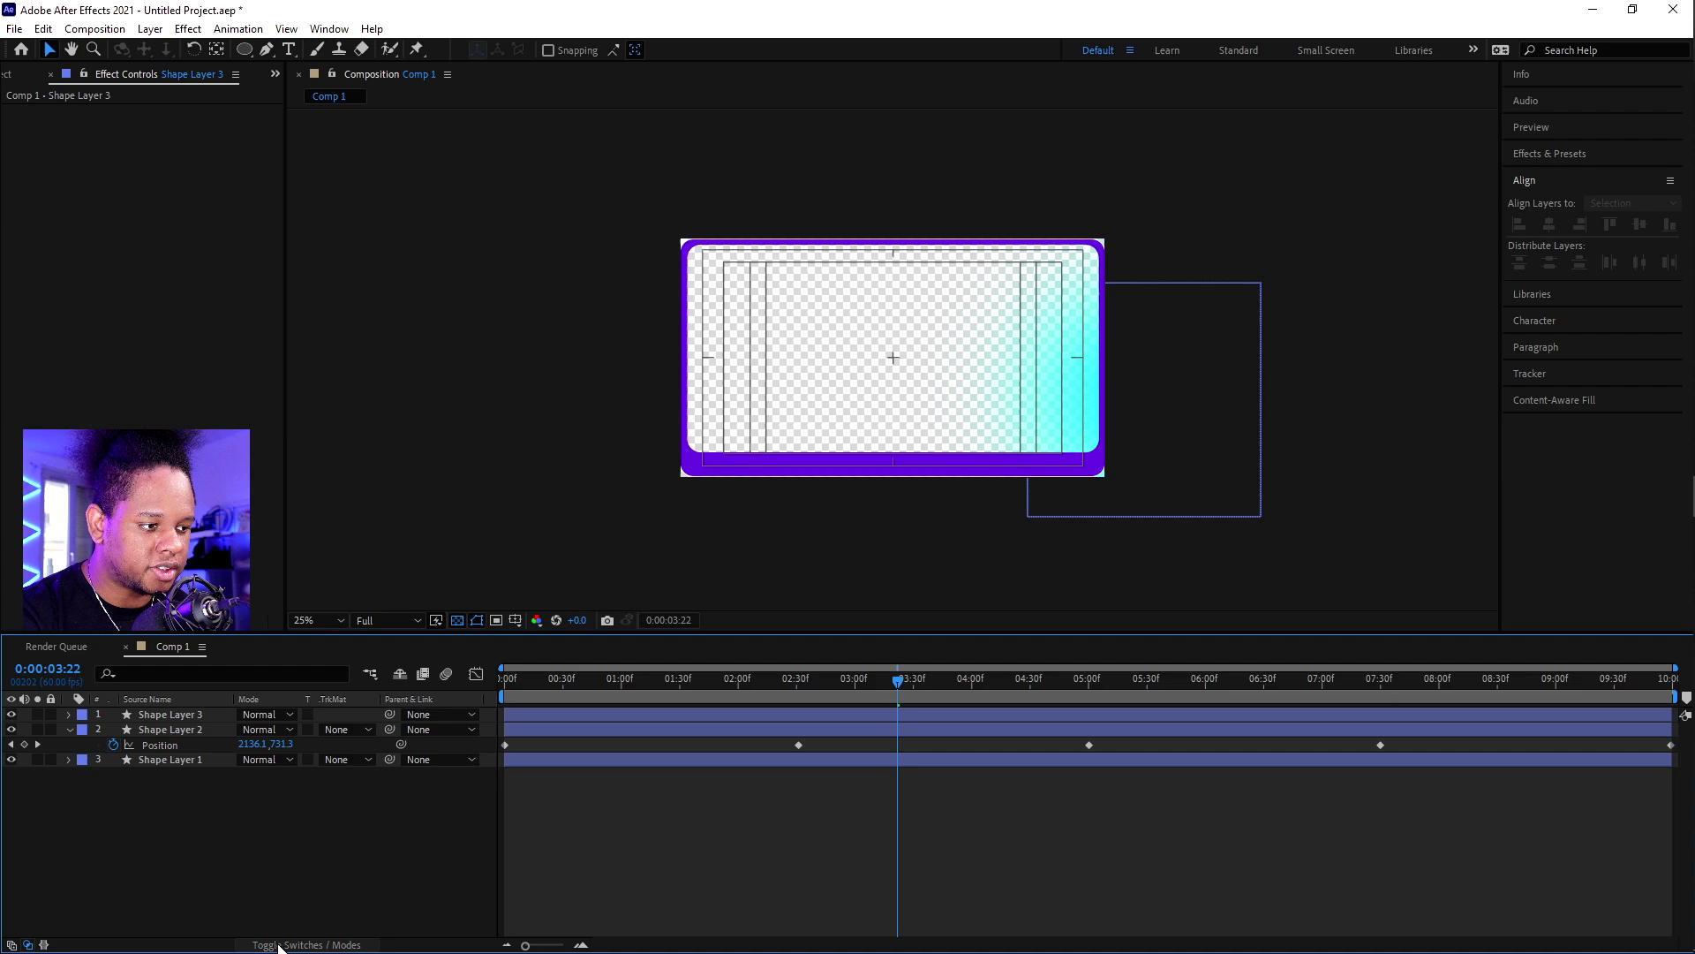
pyautogui.click(369, 730)
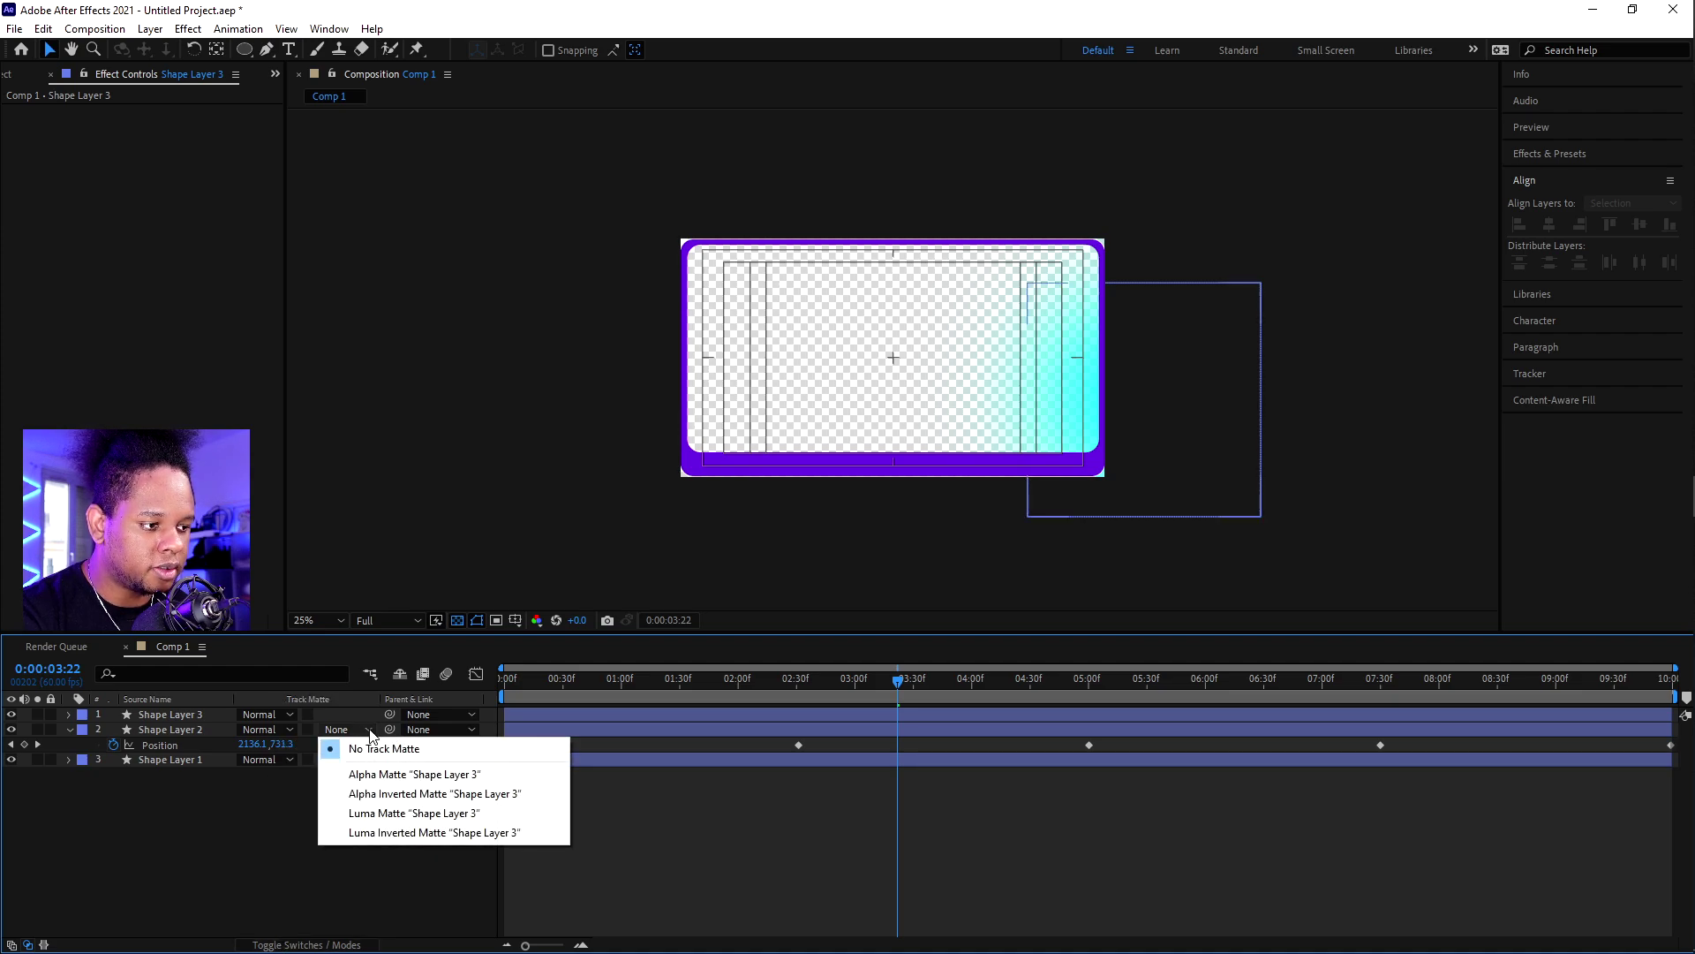
pyautogui.click(369, 782)
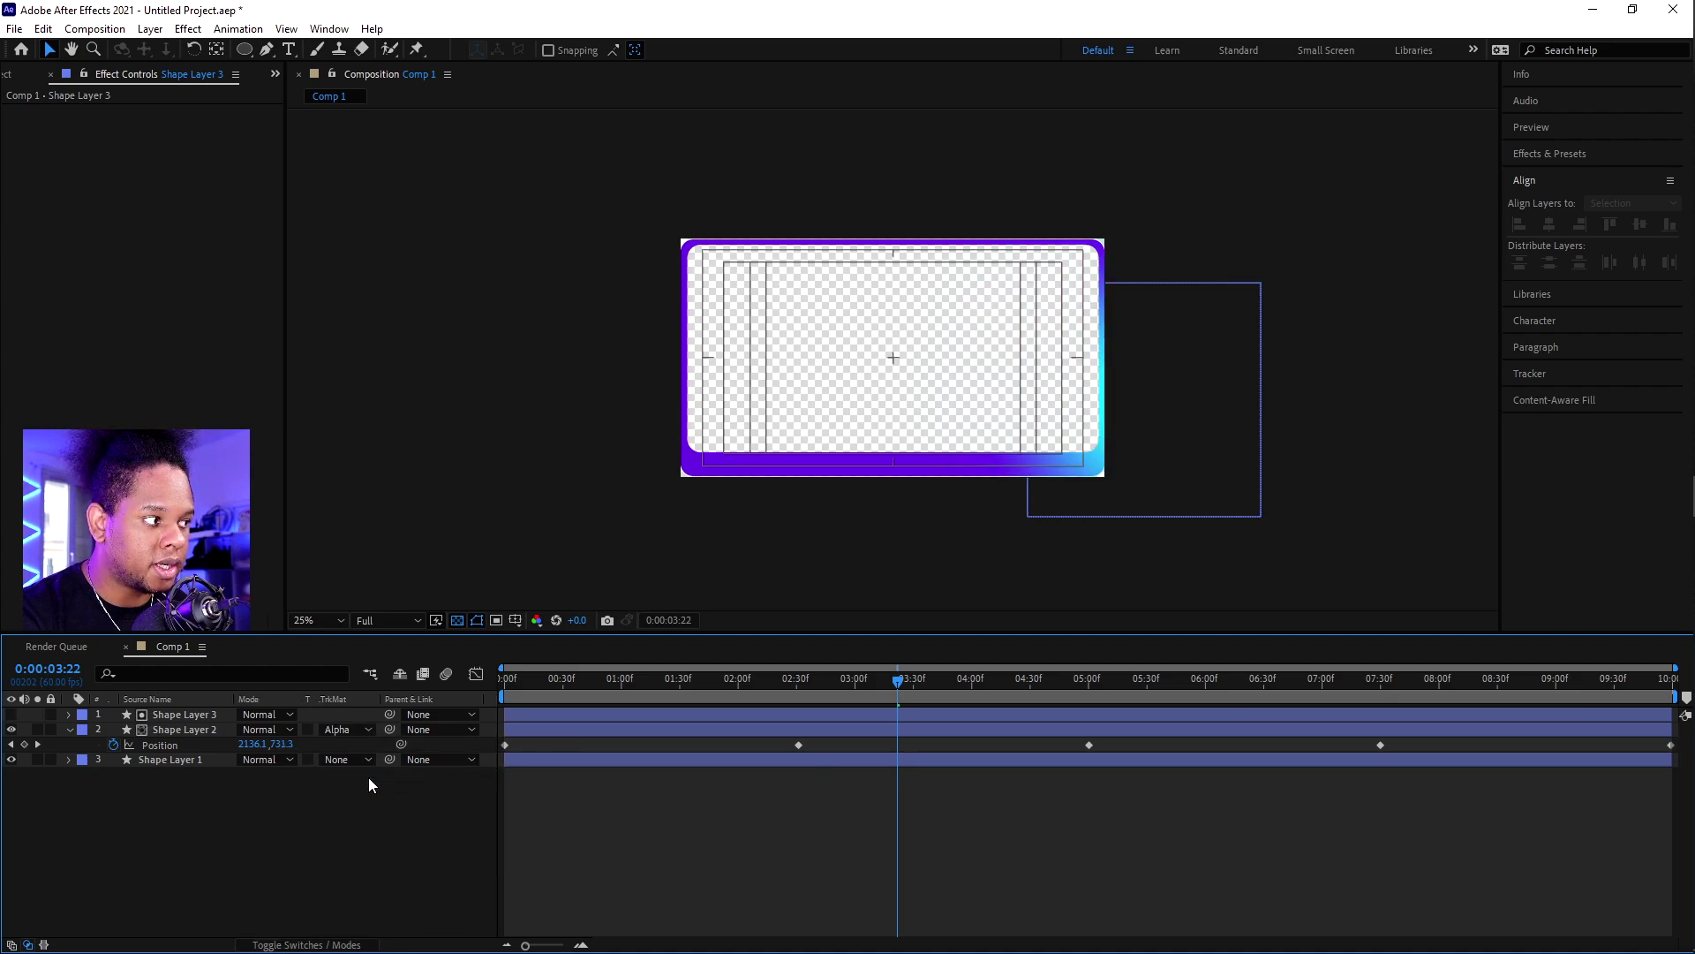
pyautogui.moveTo(897, 690); pyautogui.dragTo(1328, 679)
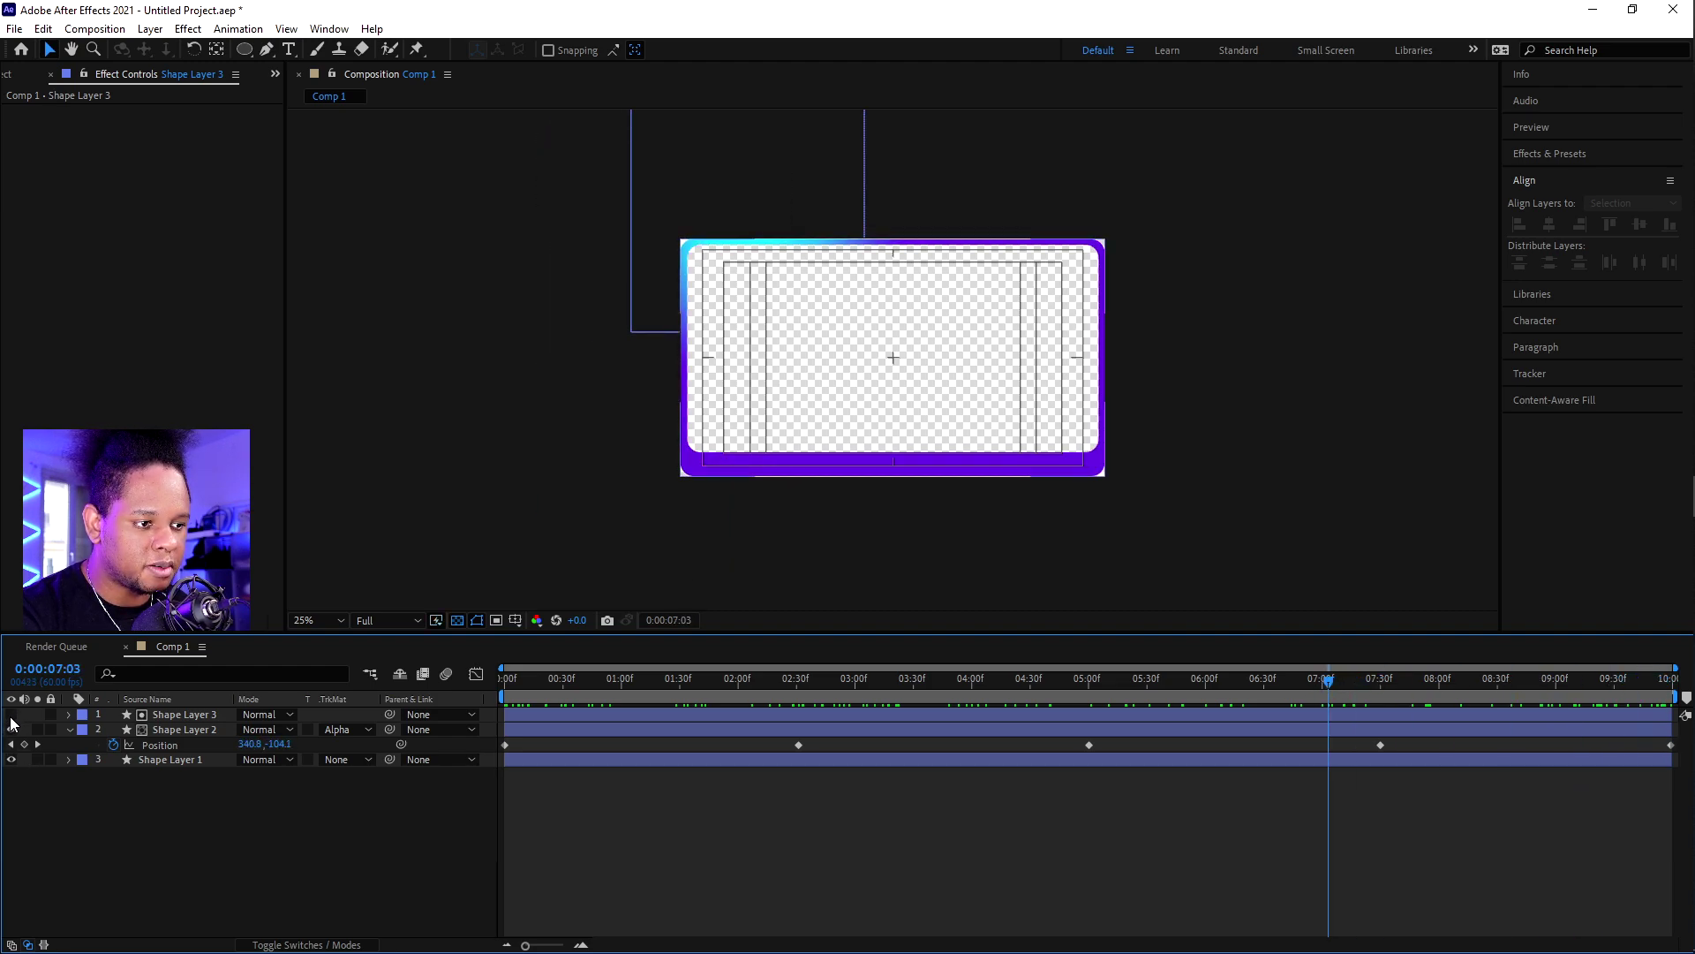
# Step: Toggle Shape Layer 3's visibility, scrub the matted glow, and select all three shape layers
pyautogui.click(12, 715)
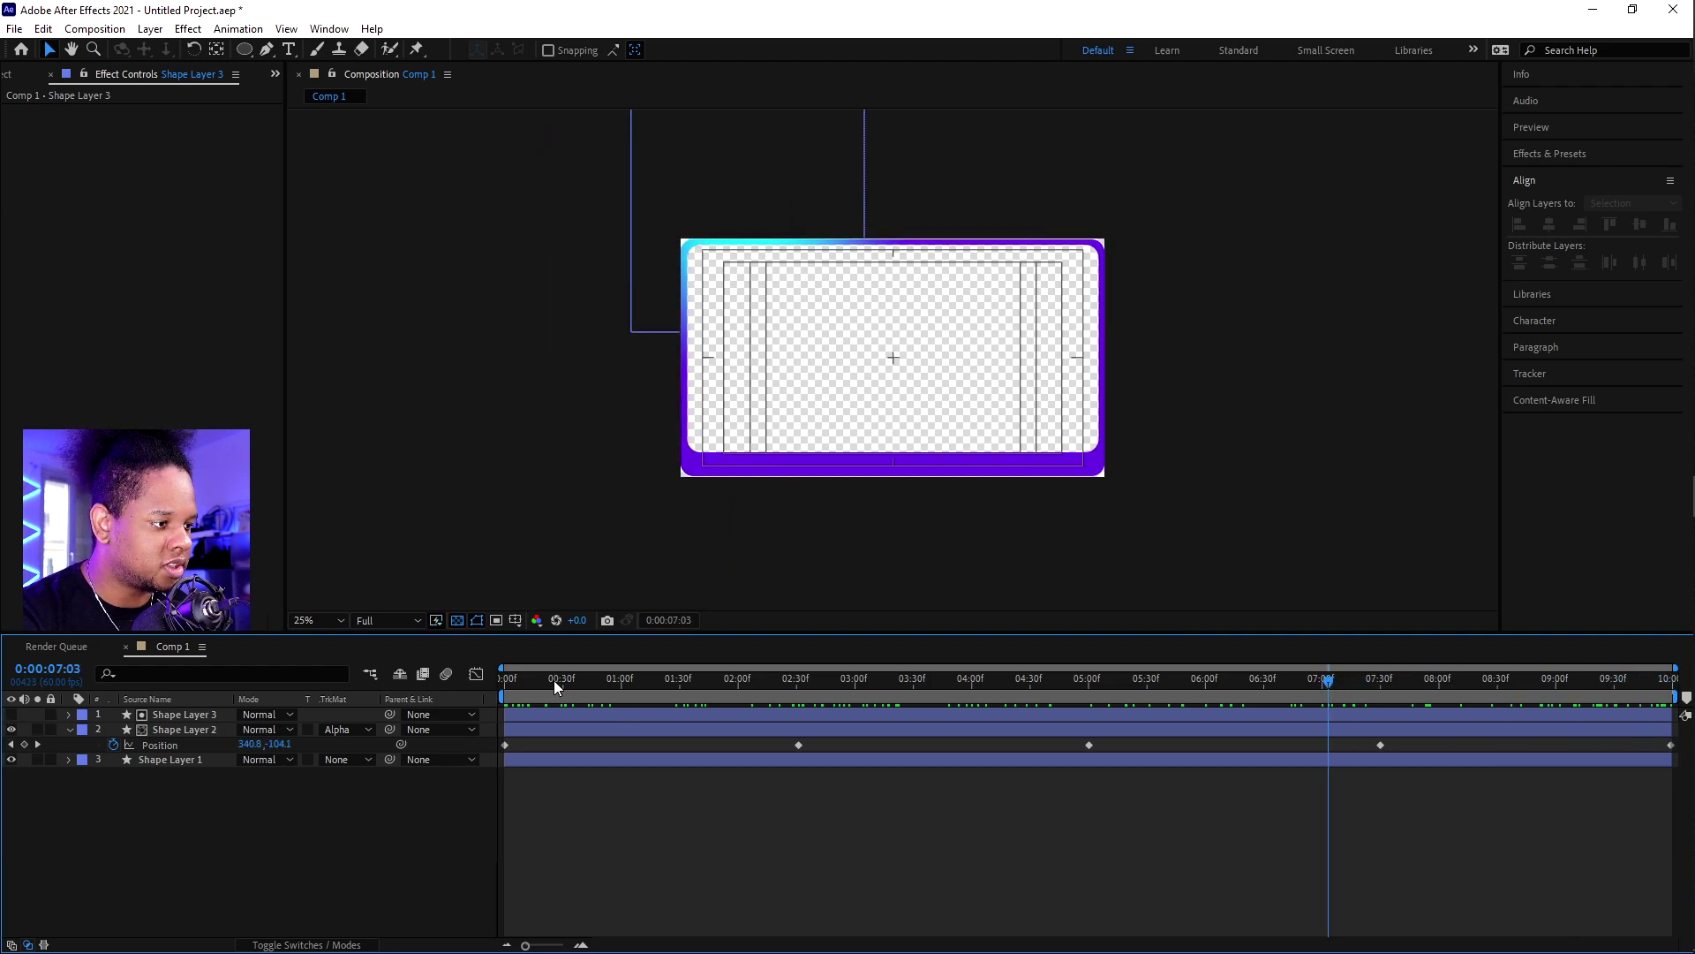
pyautogui.moveTo(555, 682); pyautogui.dragTo(1644, 662)
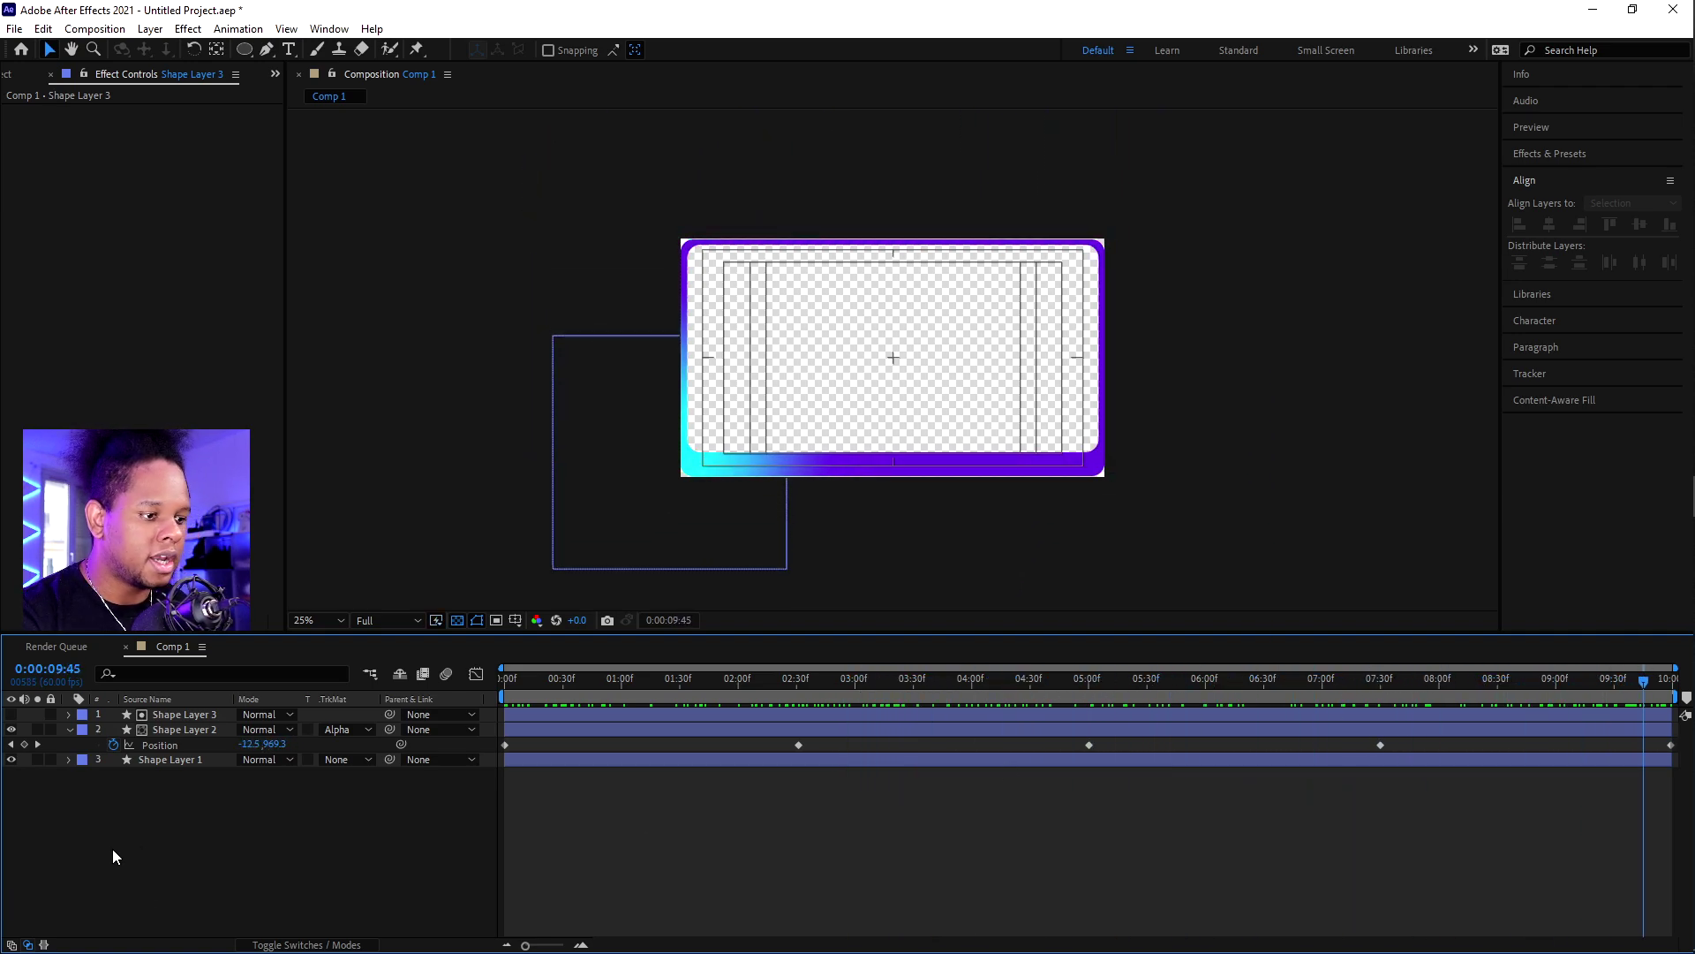
pyautogui.moveTo(177, 830); pyautogui.dragTo(115, 712)
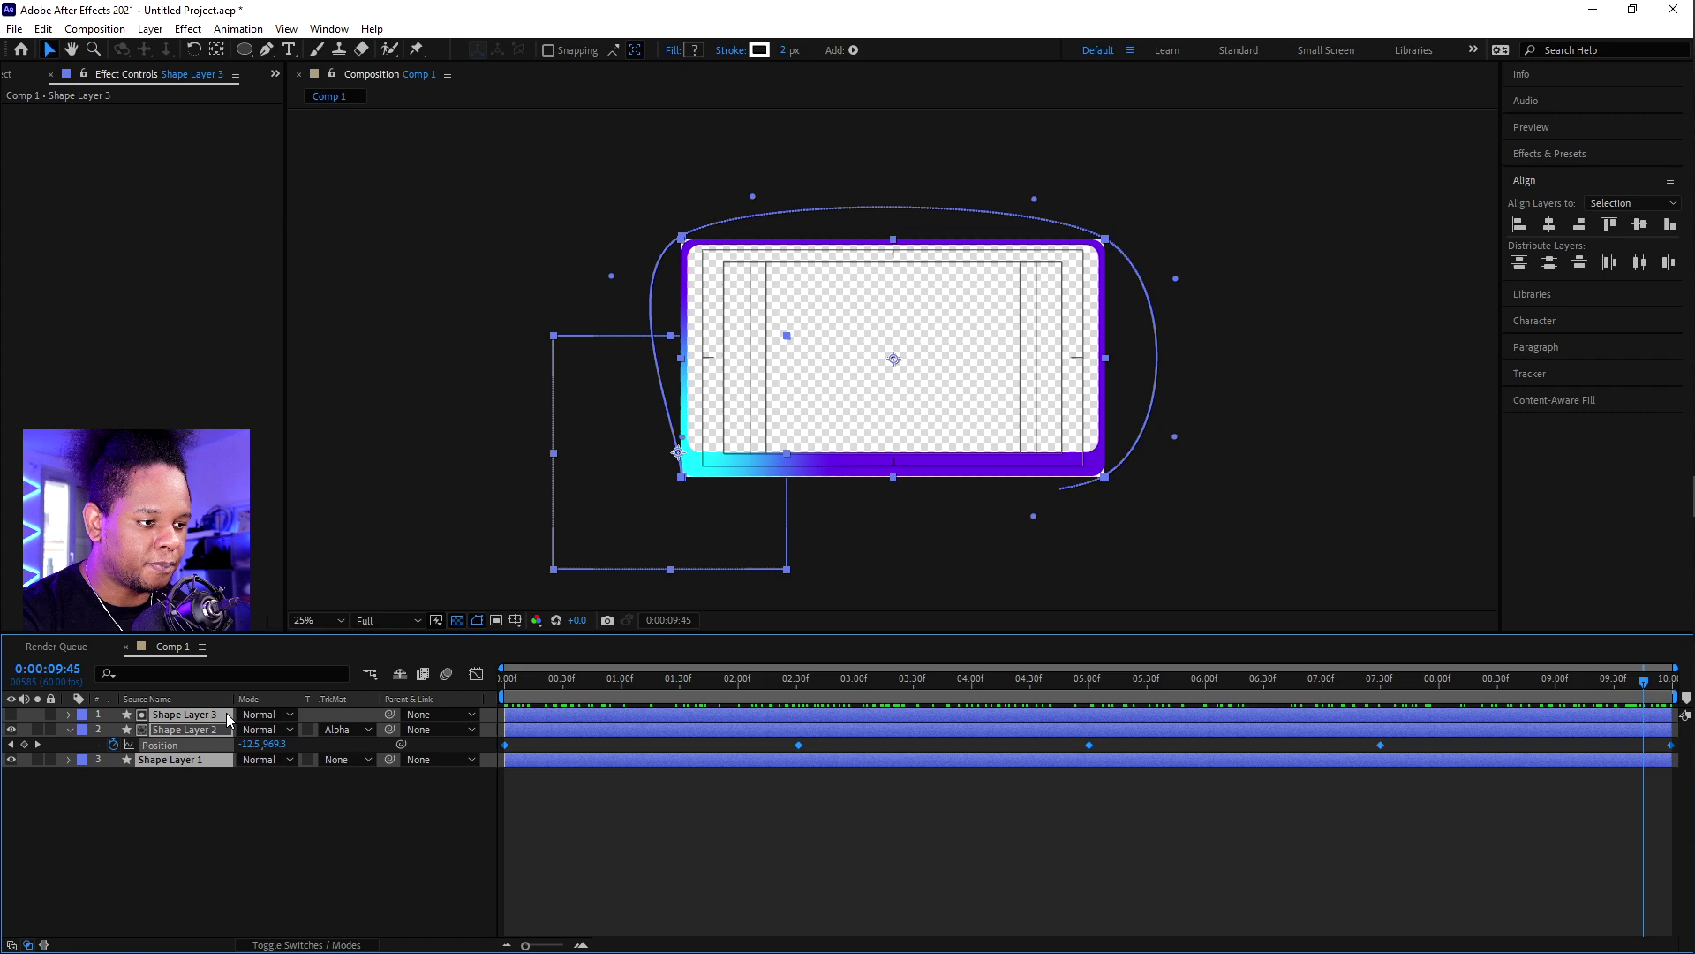
pyautogui.rightClick(193, 722)
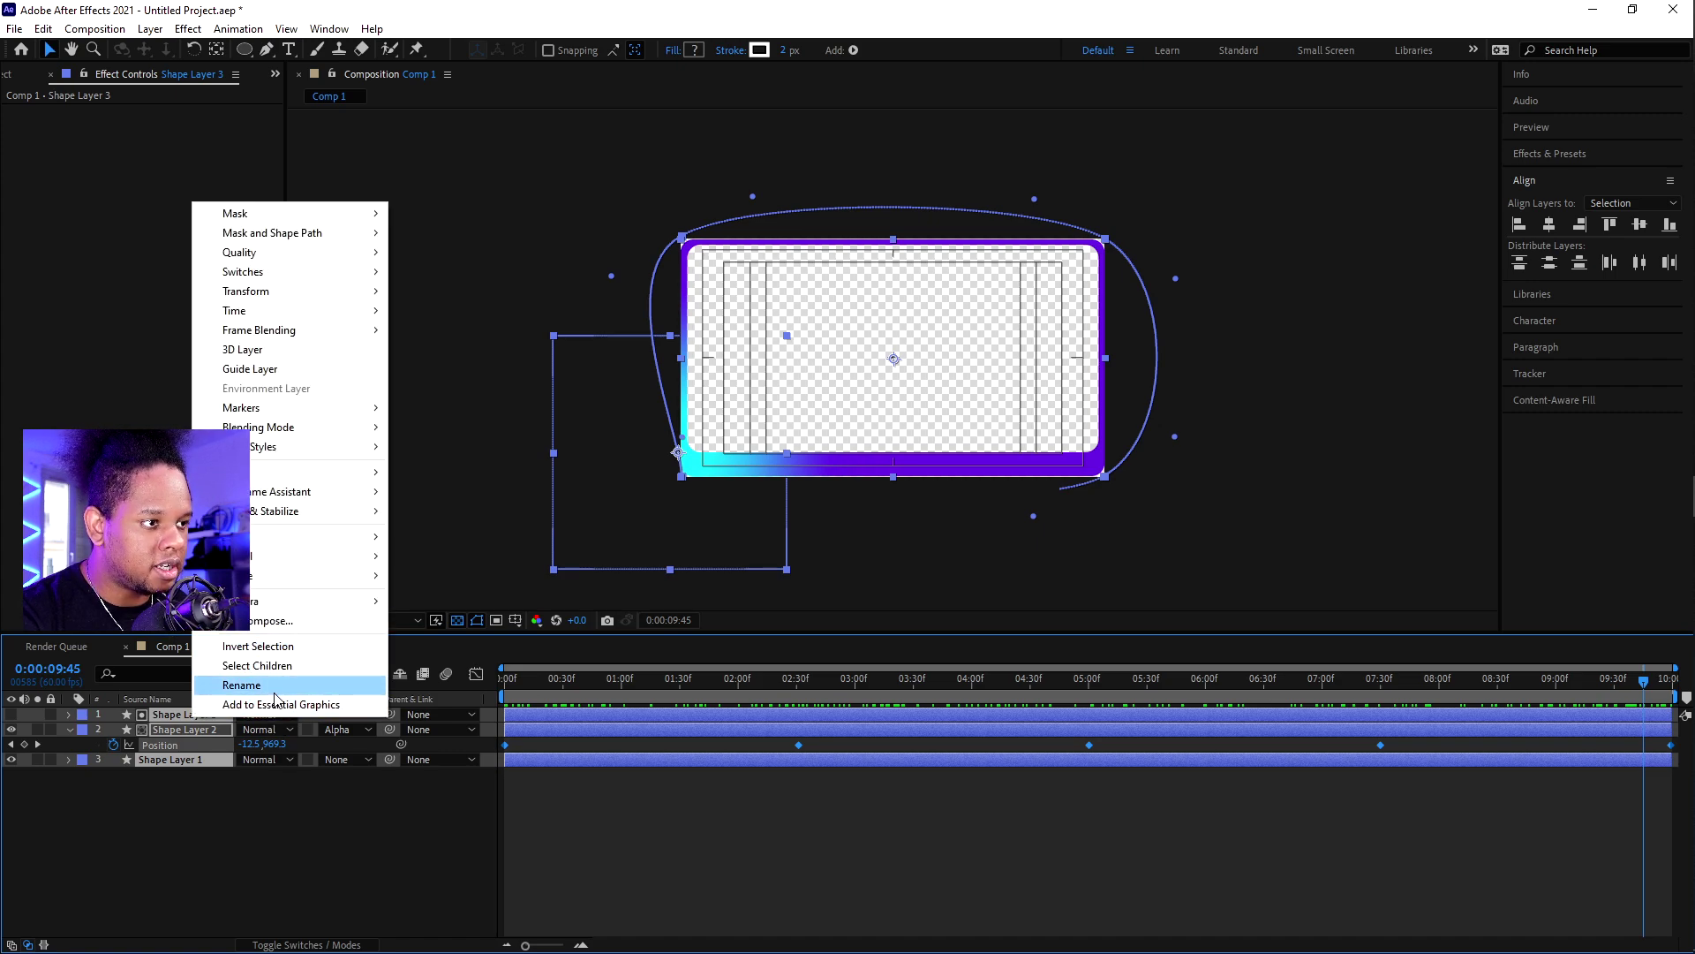
# Step: Pre-compose the three layers into Pre-comp 1 and squeeze the frame narrower horizontally
pyautogui.click(264, 621)
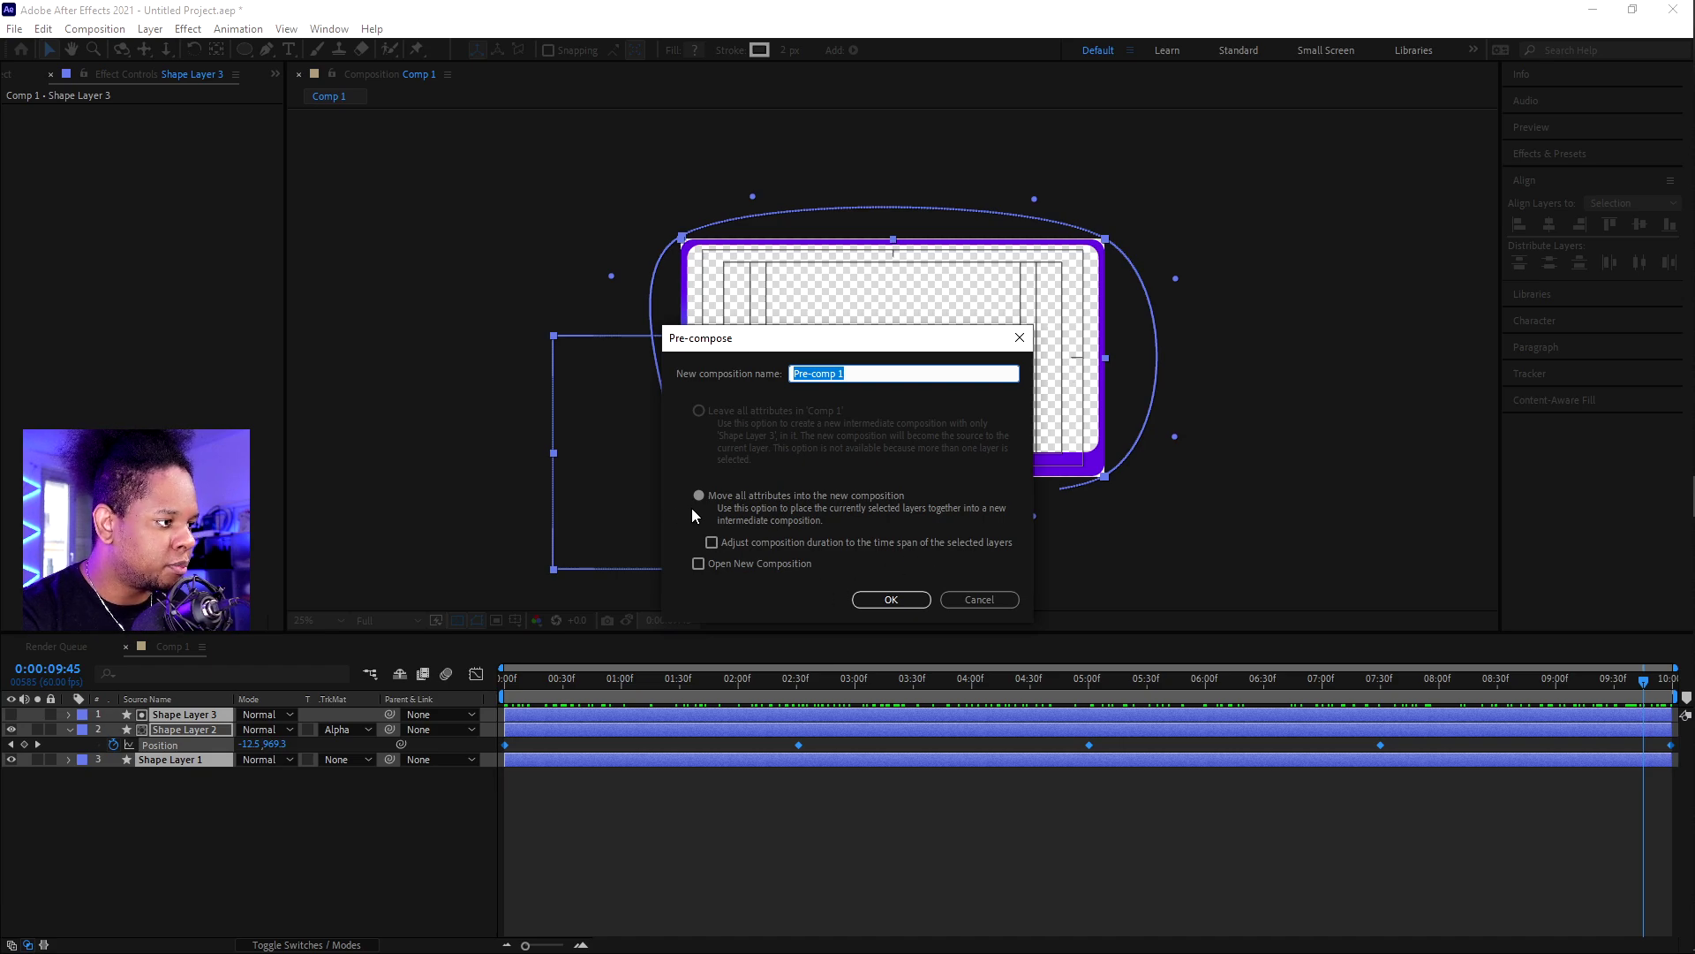
pyautogui.click(878, 601)
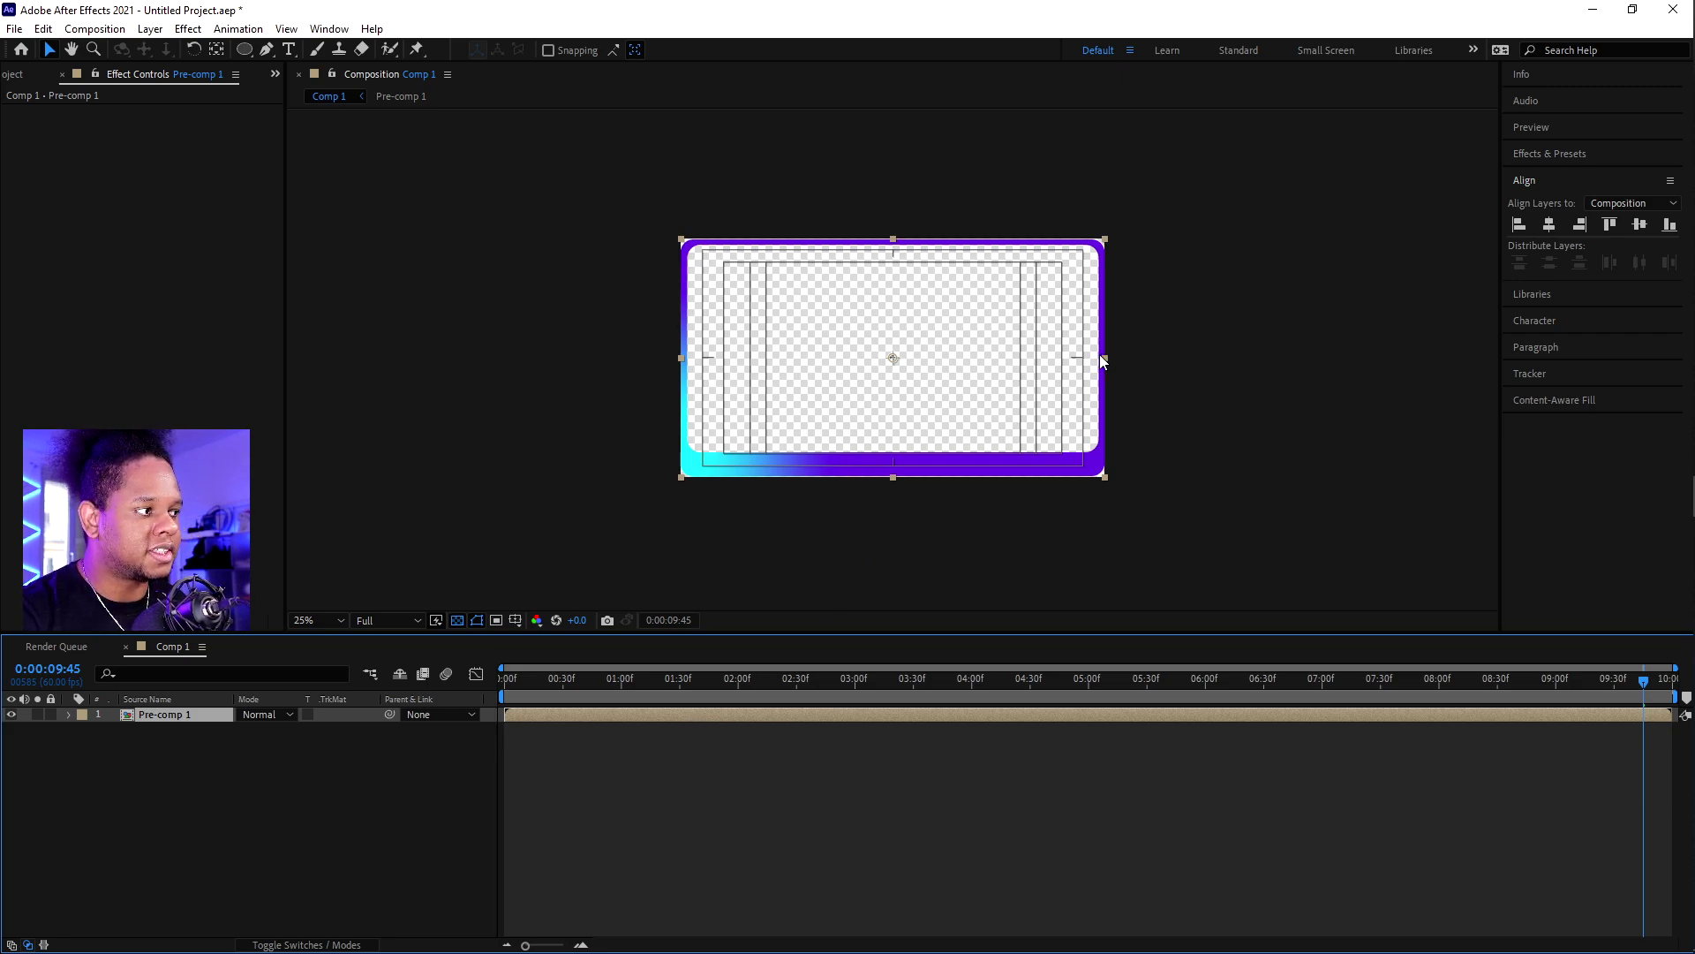
pyautogui.moveTo(1106, 357); pyautogui.dragTo(1036, 360)
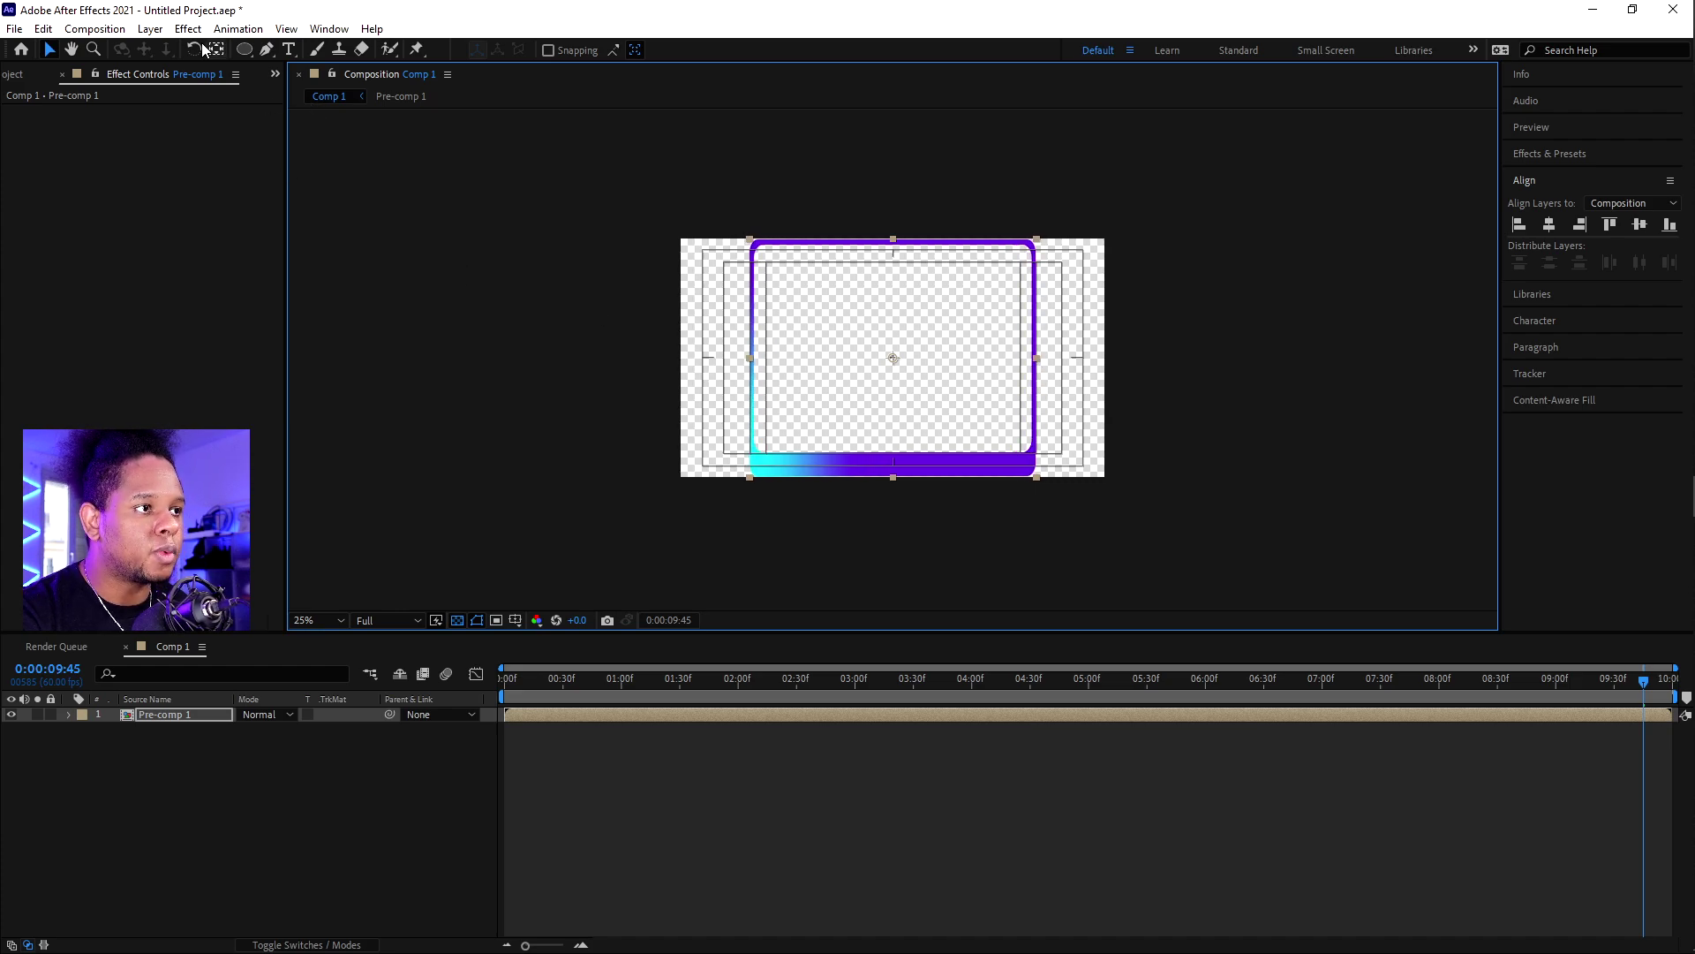
# Step: Unlock the aspect ratio in Composition Settings and set Comp 1's width to 1327 px
pyautogui.click(94, 28)
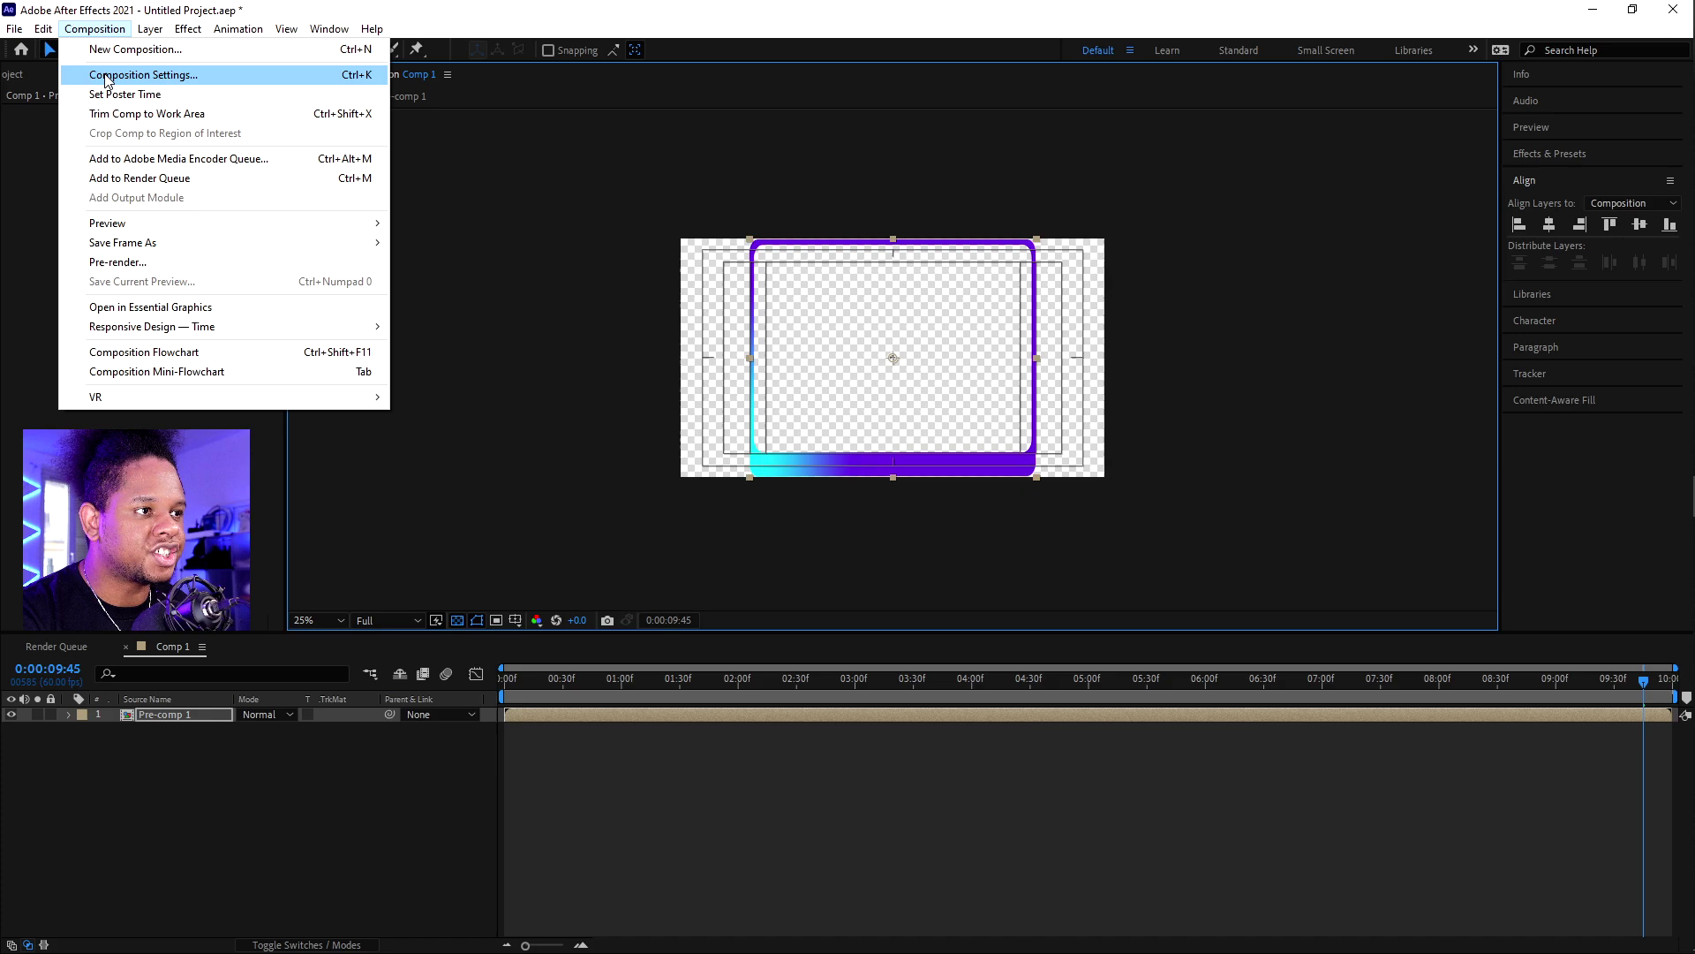
pyautogui.click(107, 75)
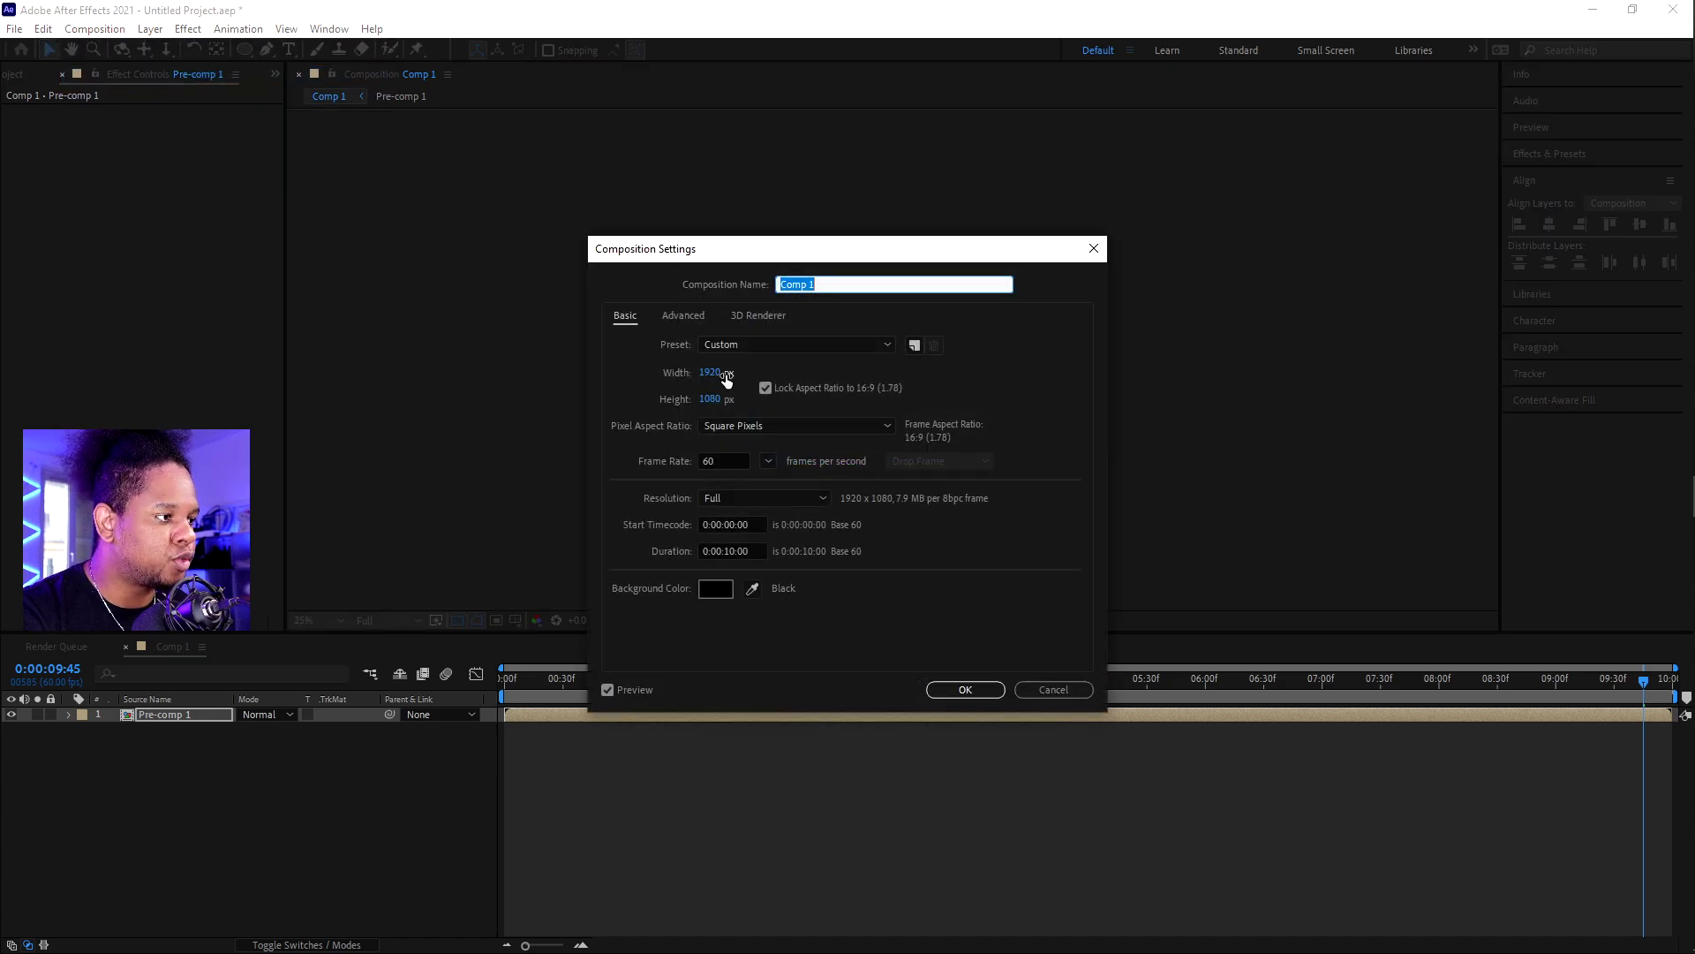
pyautogui.moveTo(734, 259); pyautogui.dragTo(1248, 190)
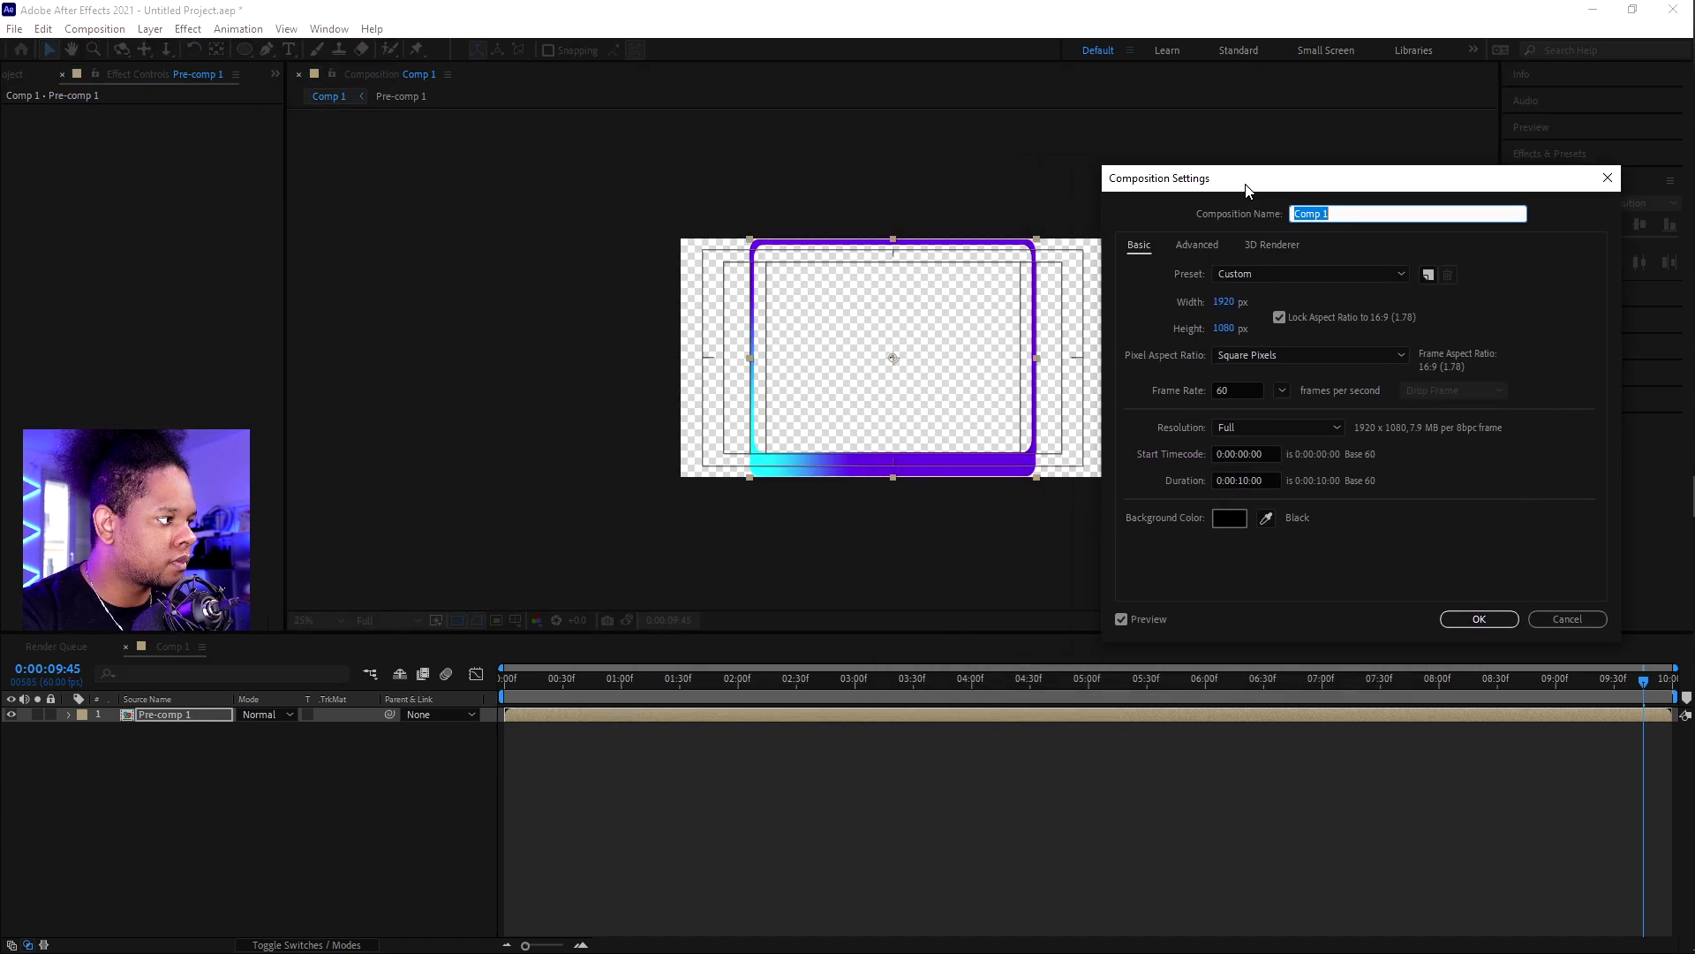
pyautogui.click(1279, 320)
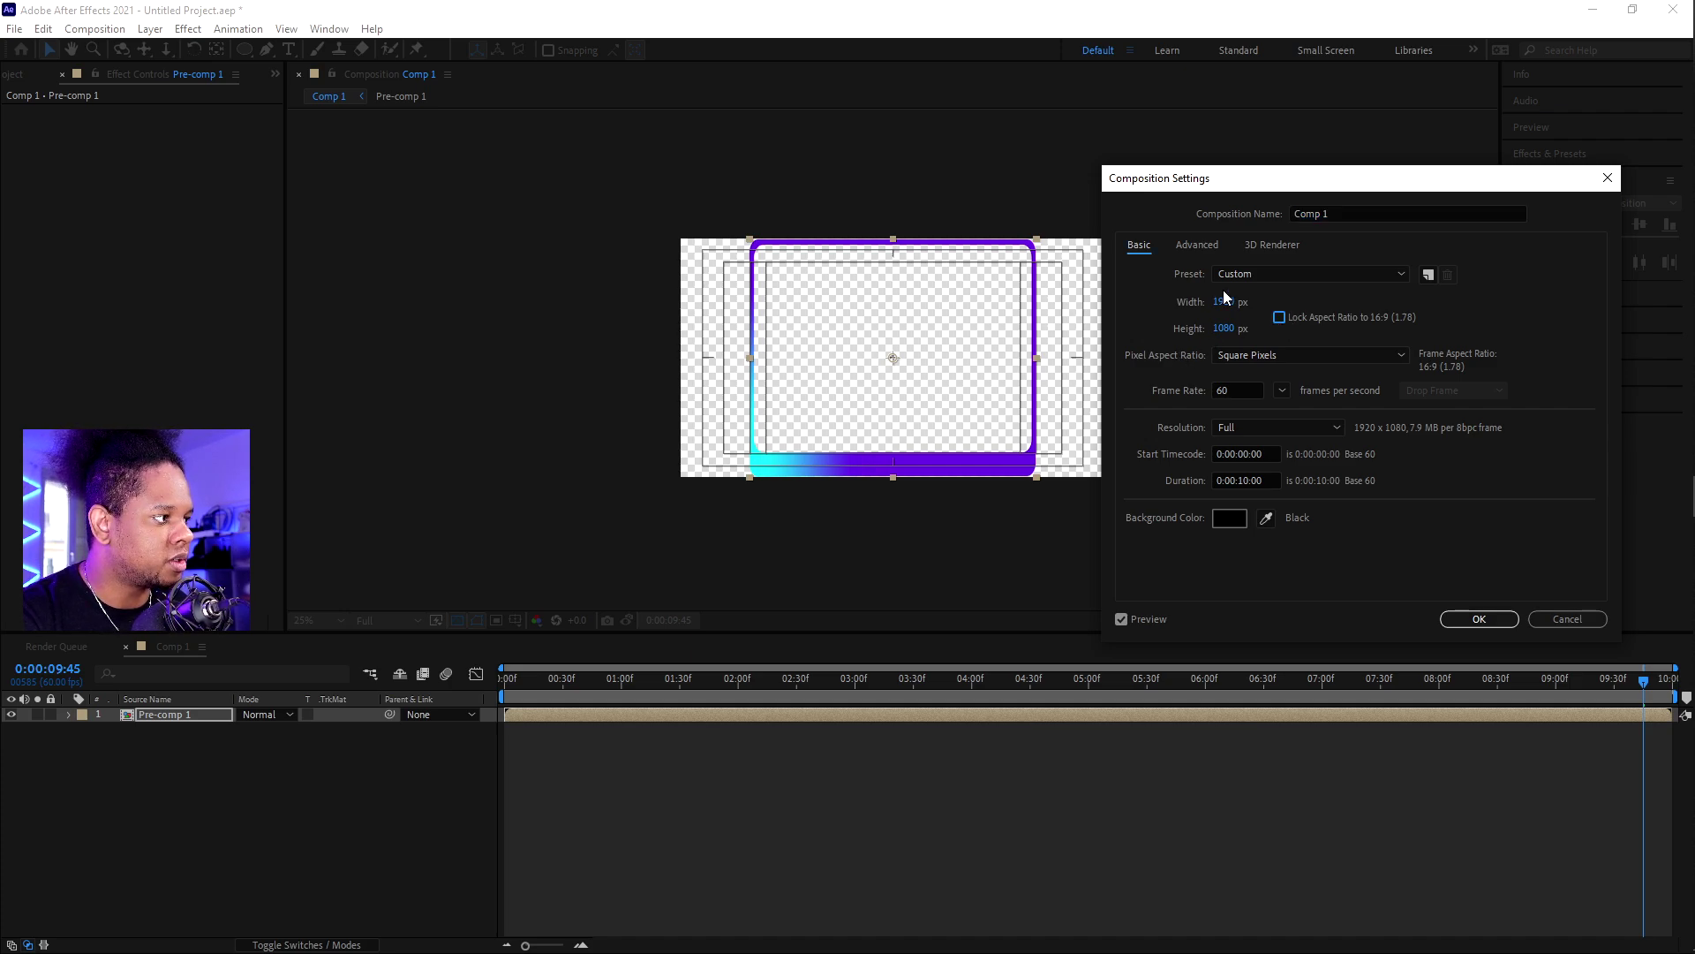
pyautogui.moveTo(1225, 304); pyautogui.dragTo(1237, 301)
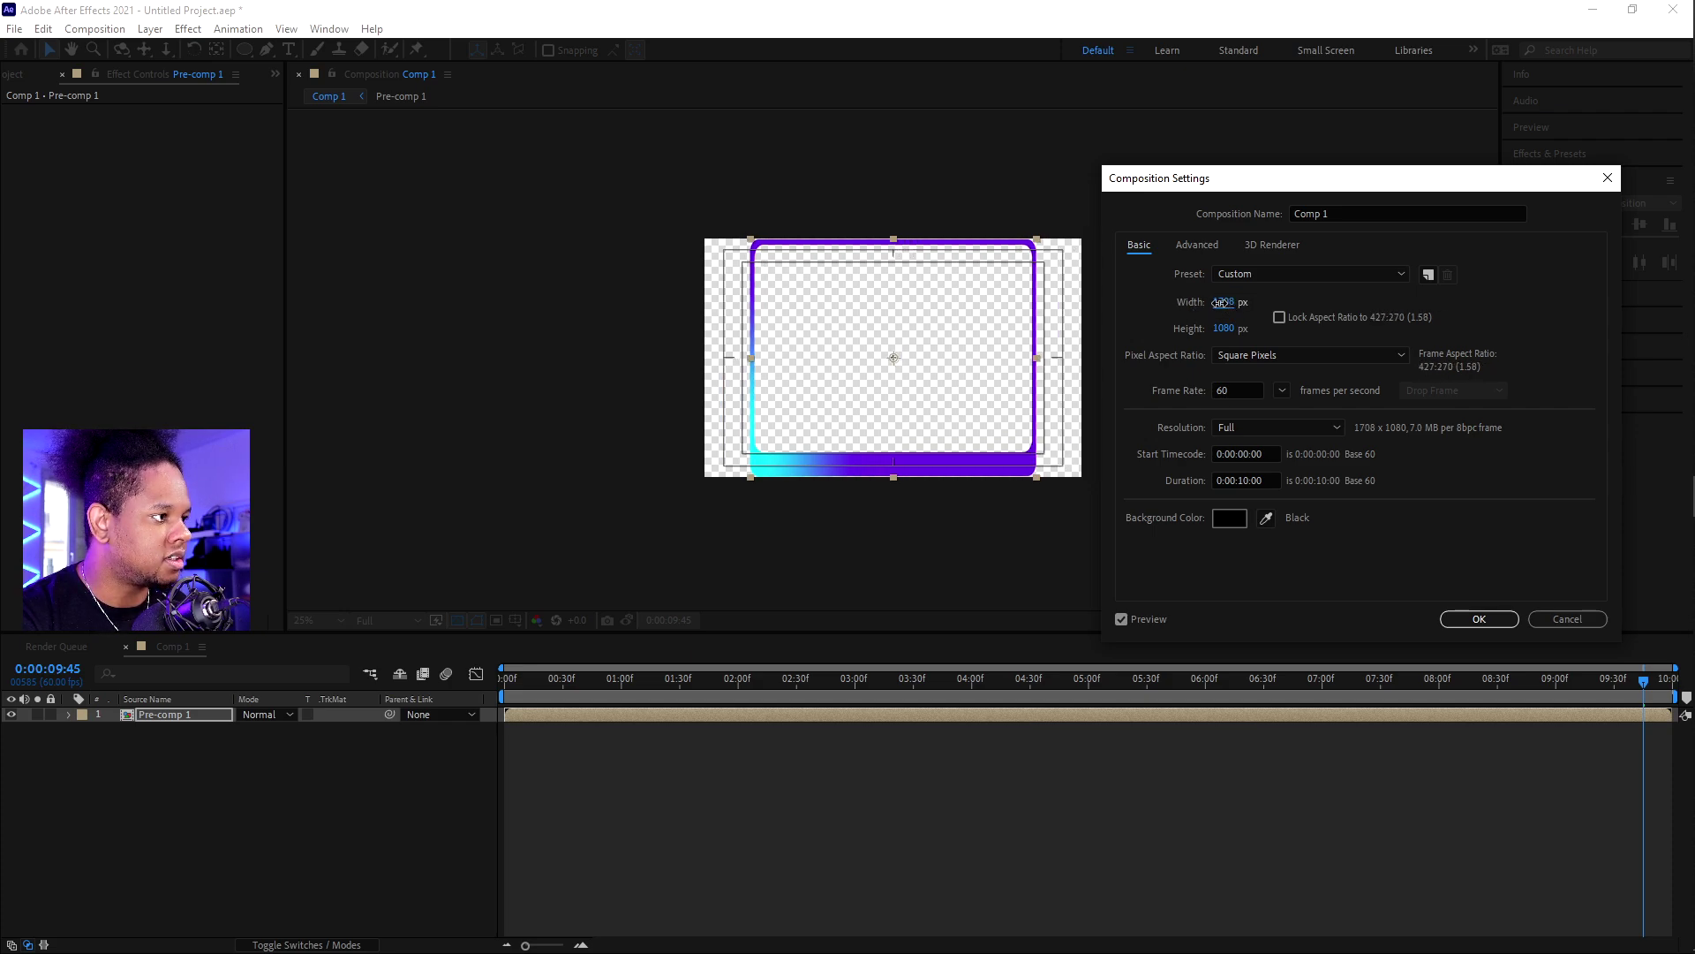
pyautogui.moveTo(1122, 321); pyautogui.dragTo(1215, 309)
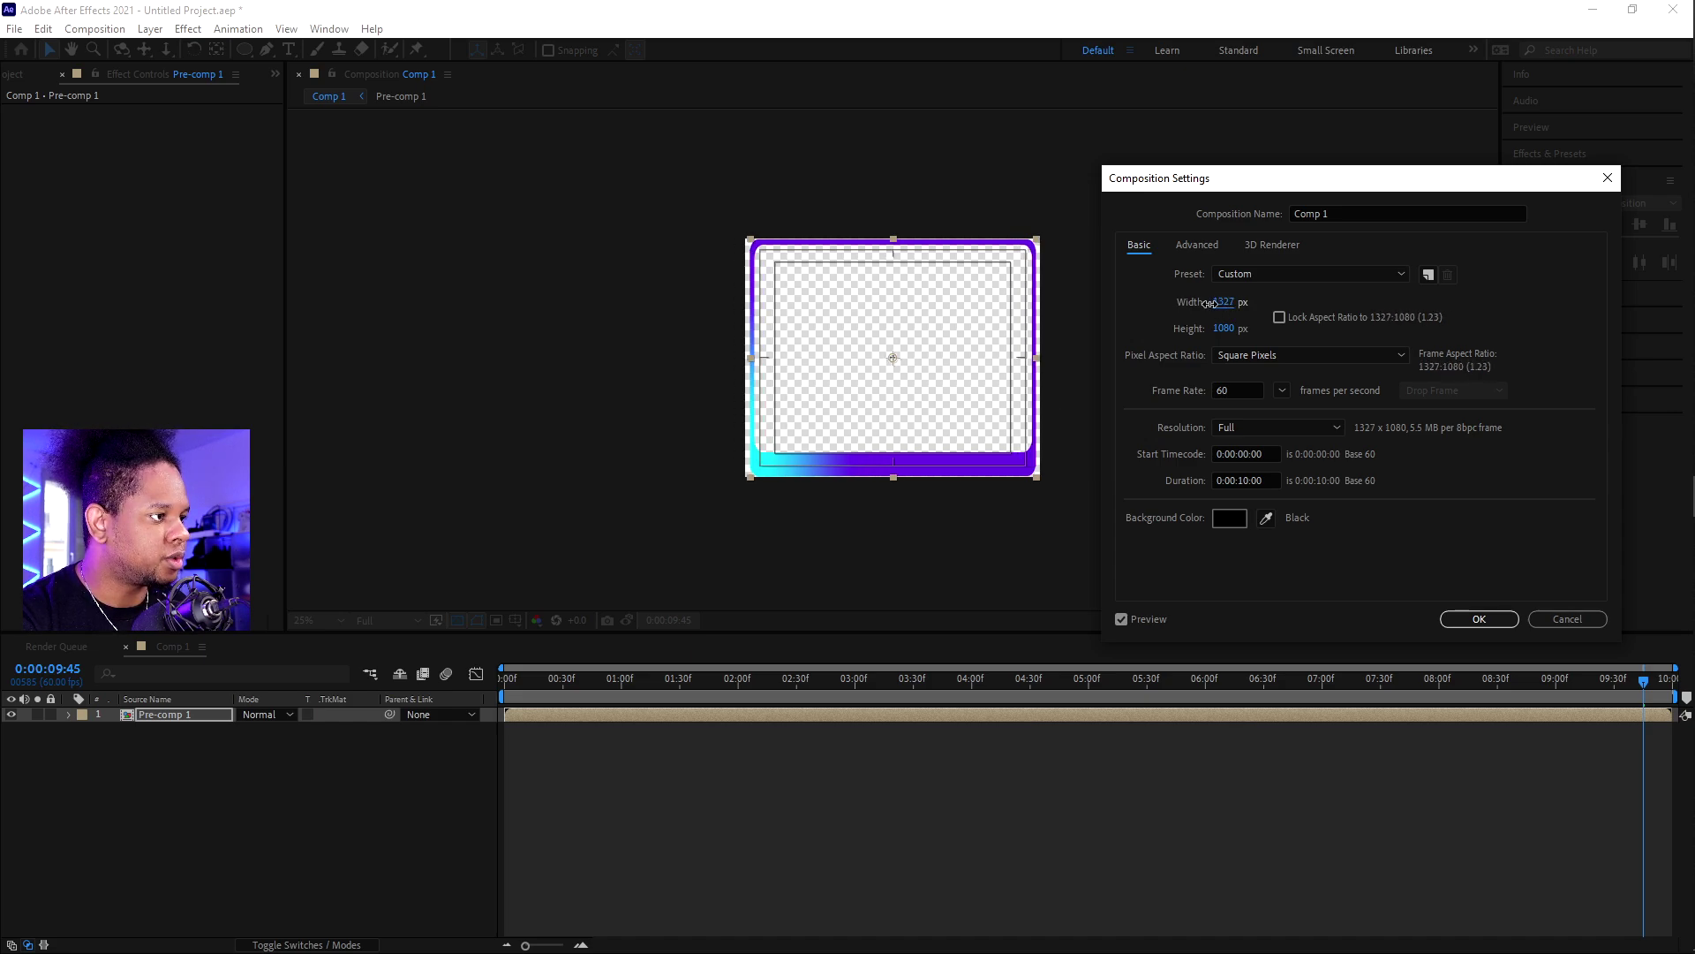
pyautogui.click(1479, 618)
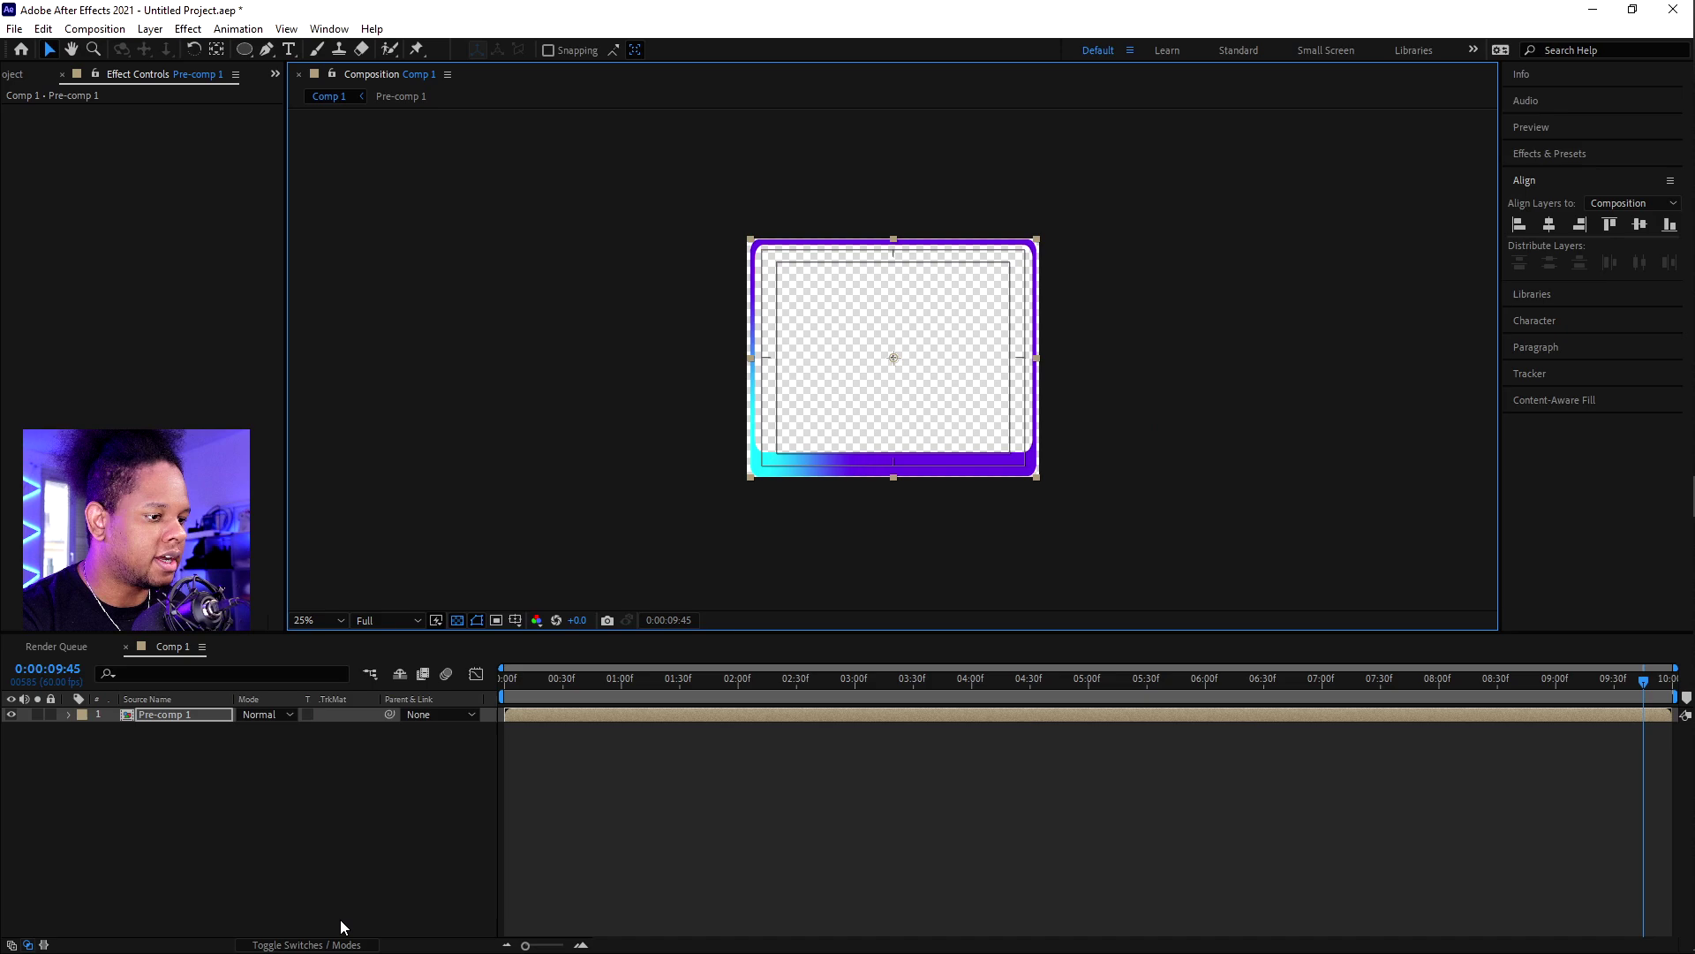
# Step: Add Comp 1 to the Render Queue with QuickTime format and the Animation codec
pyautogui.click(89, 30)
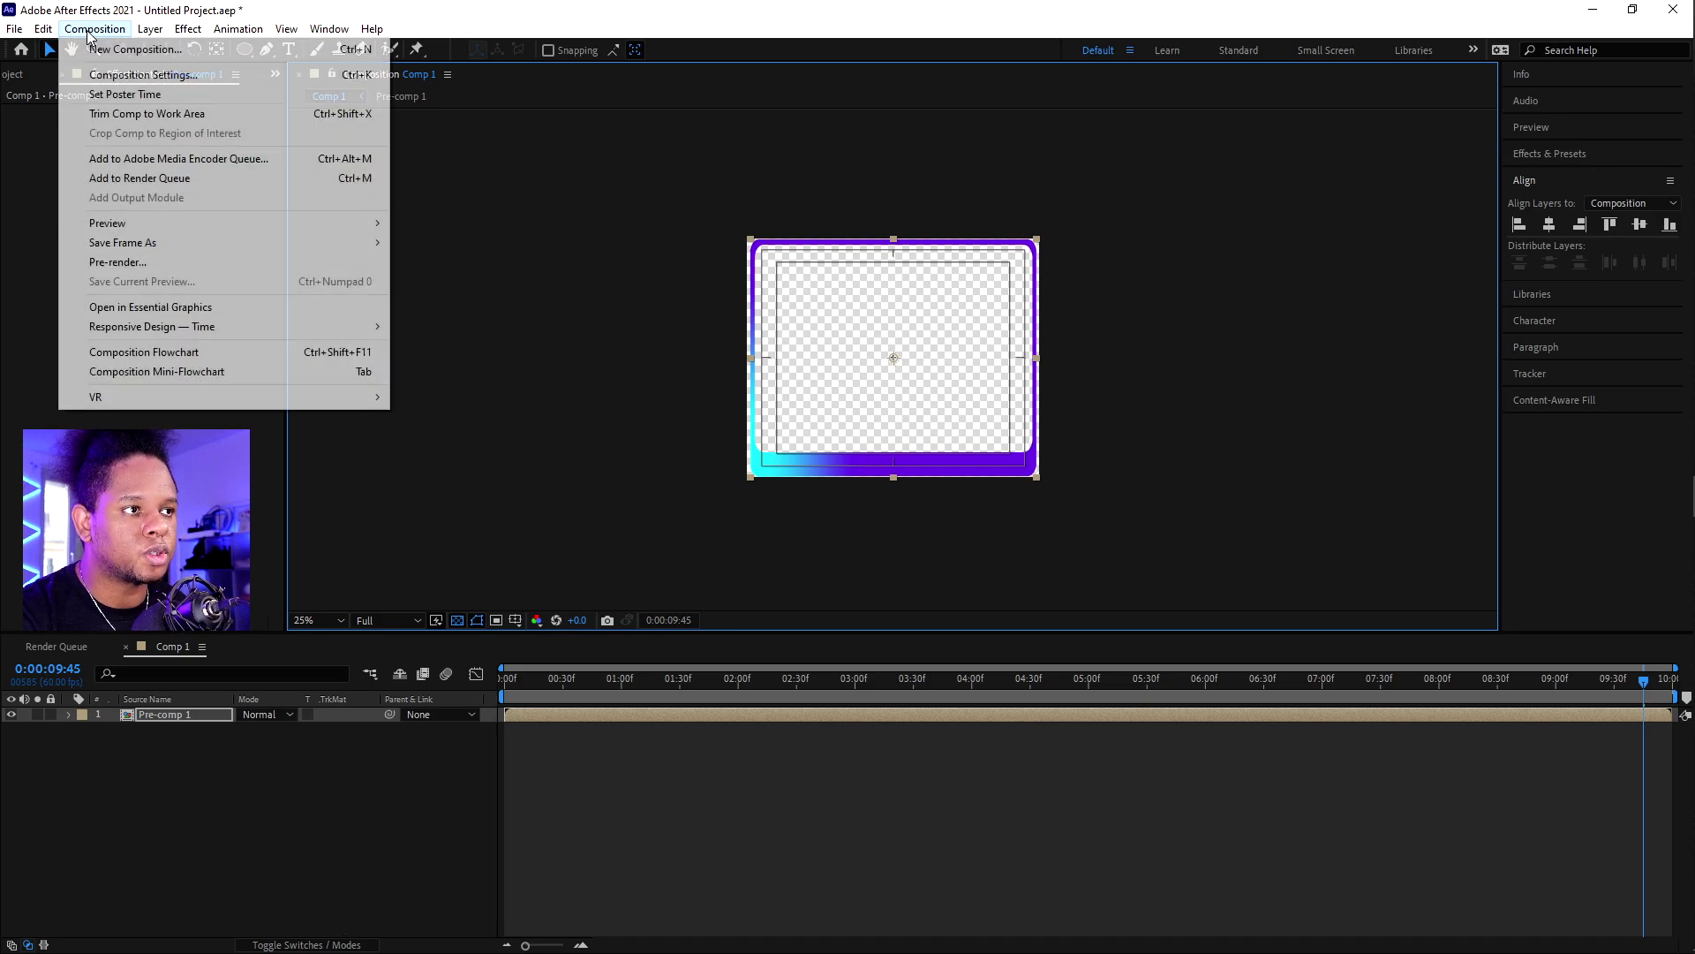
pyautogui.click(140, 179)
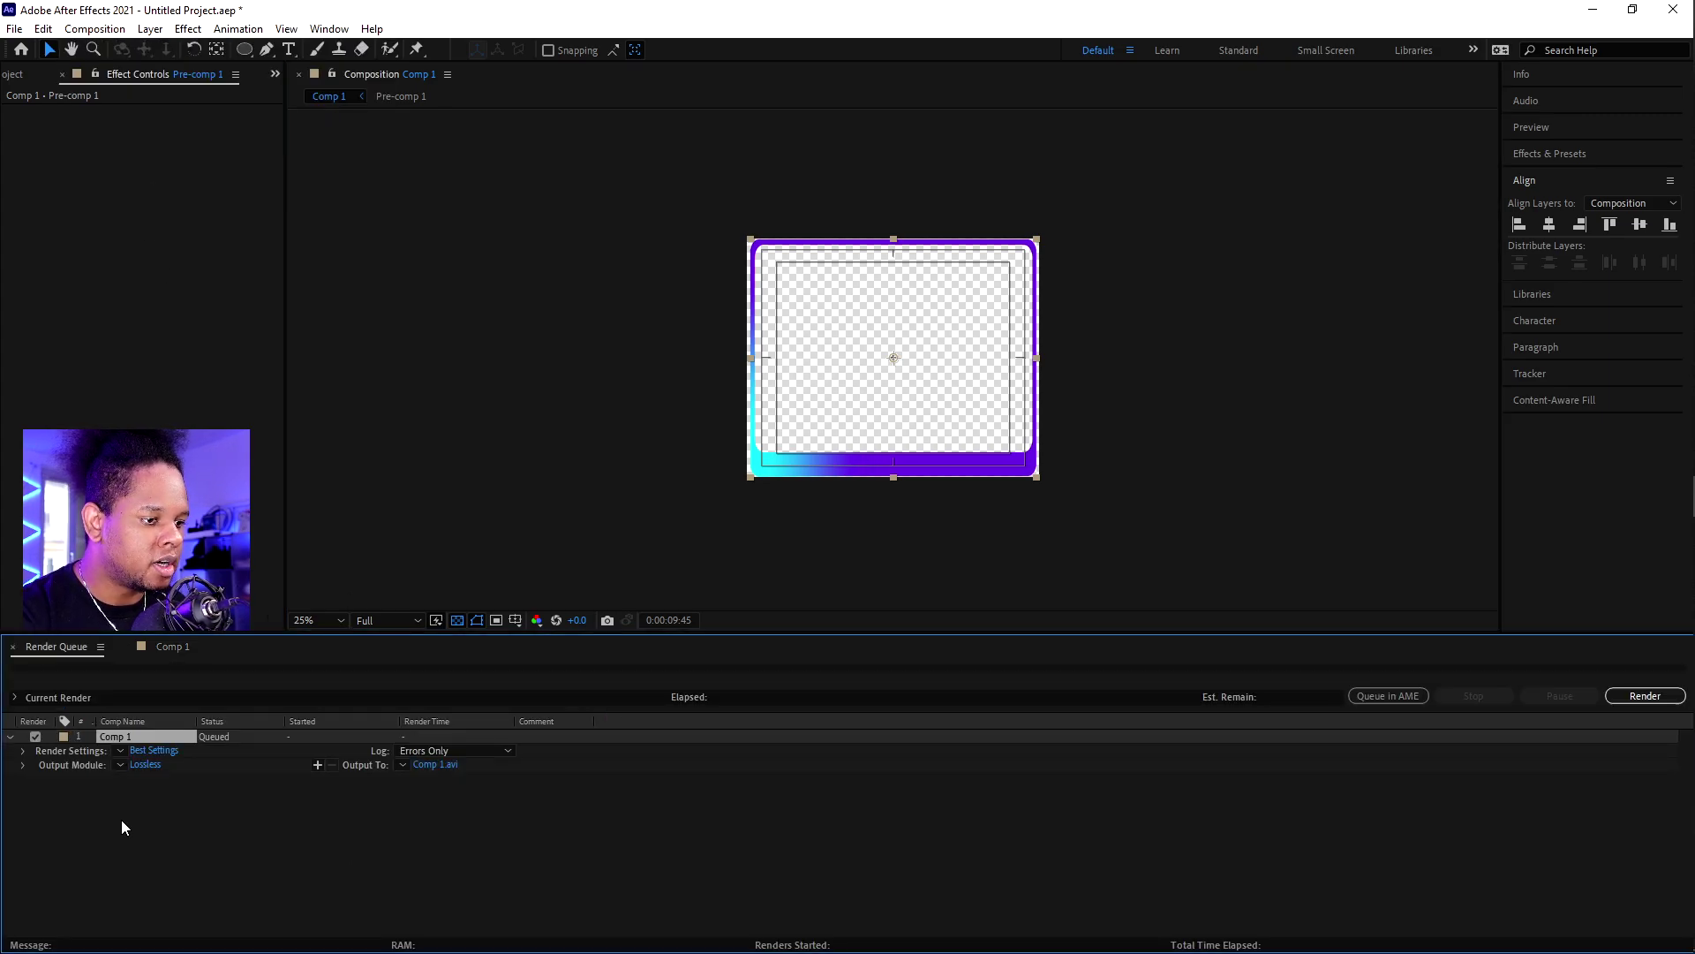
pyautogui.click(147, 765)
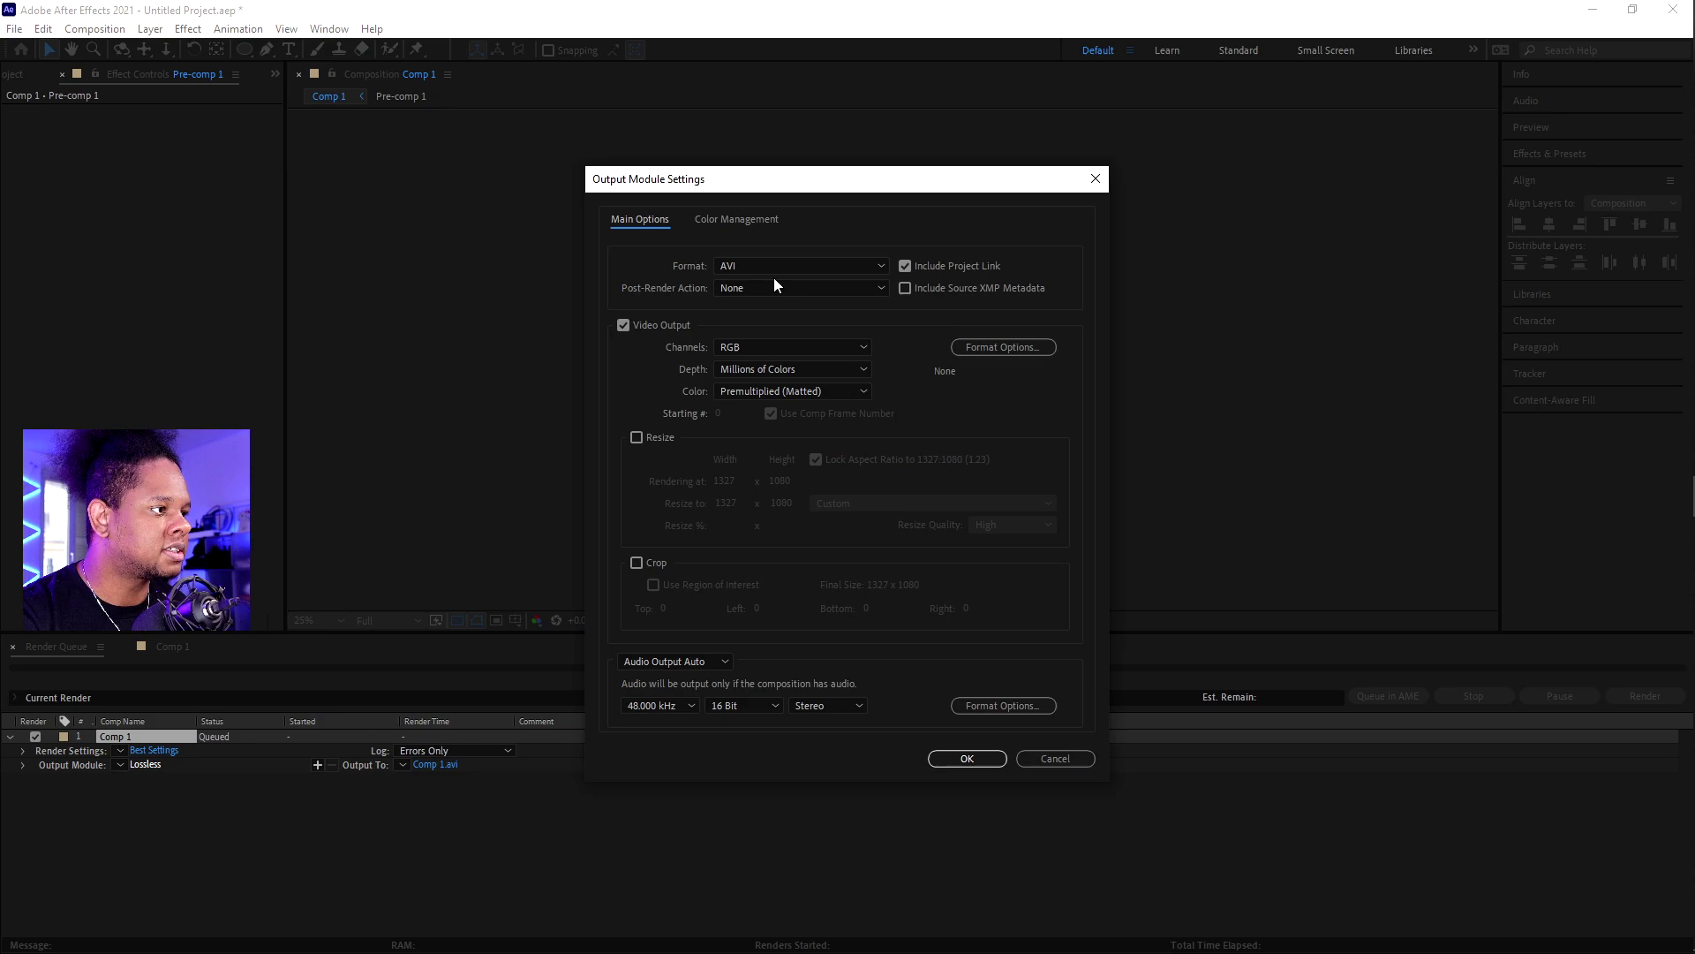
pyautogui.click(781, 266)
pyautogui.press('Escape')
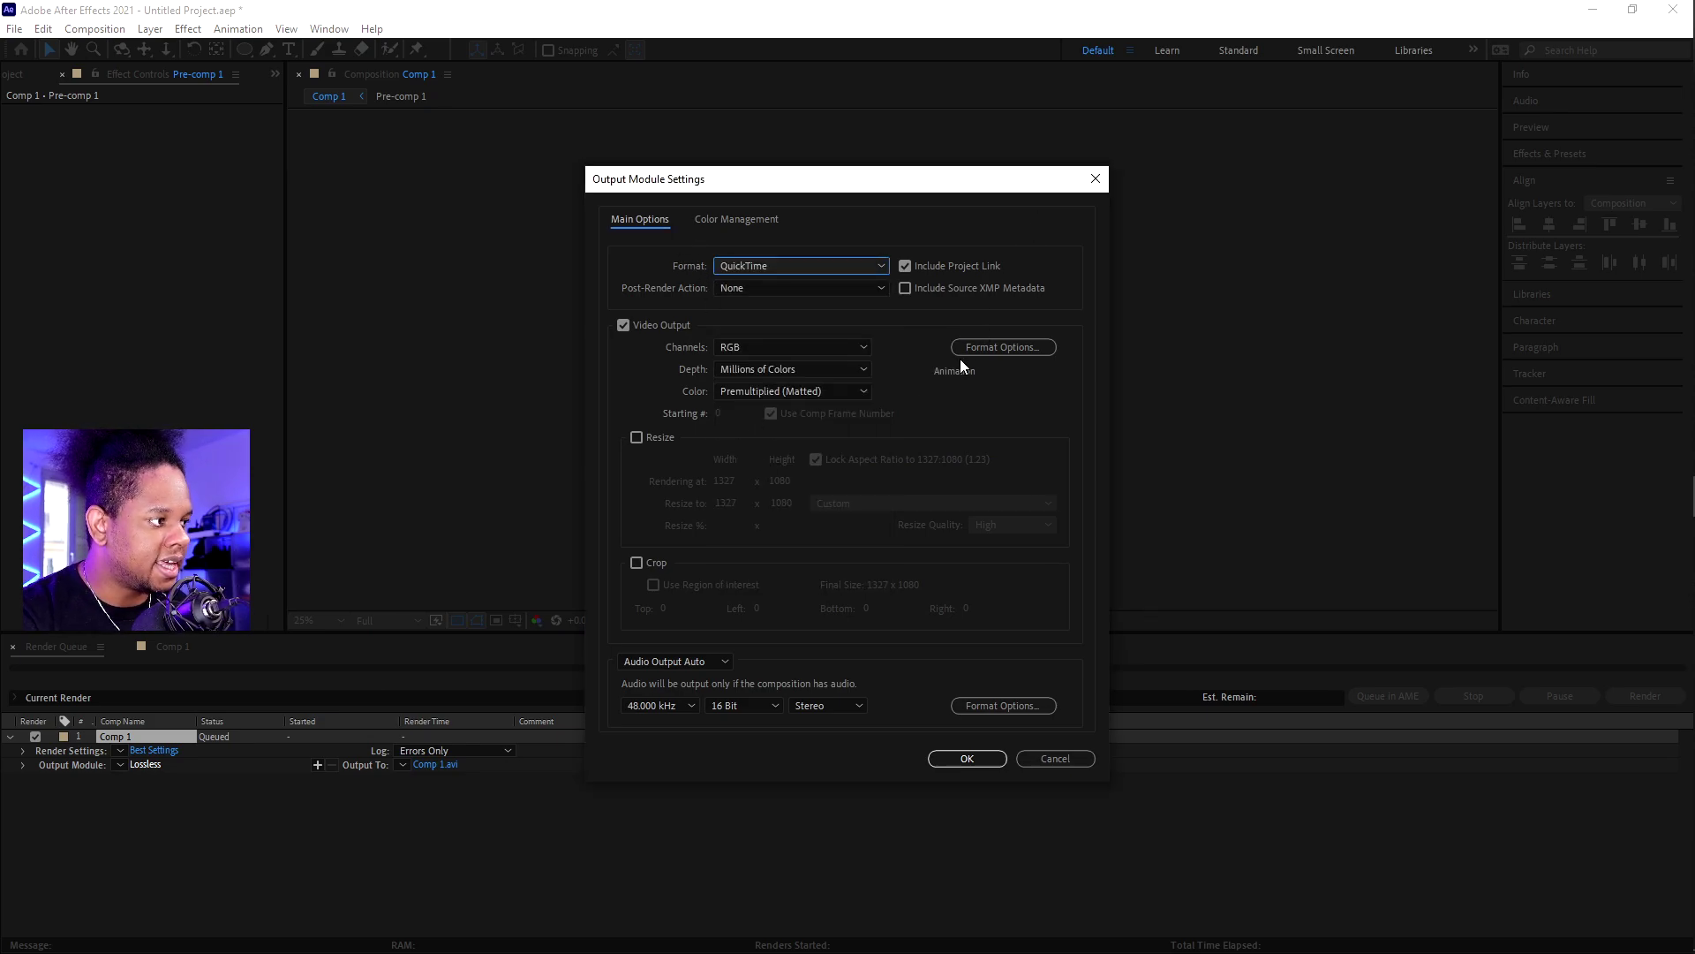
pyautogui.click(1003, 347)
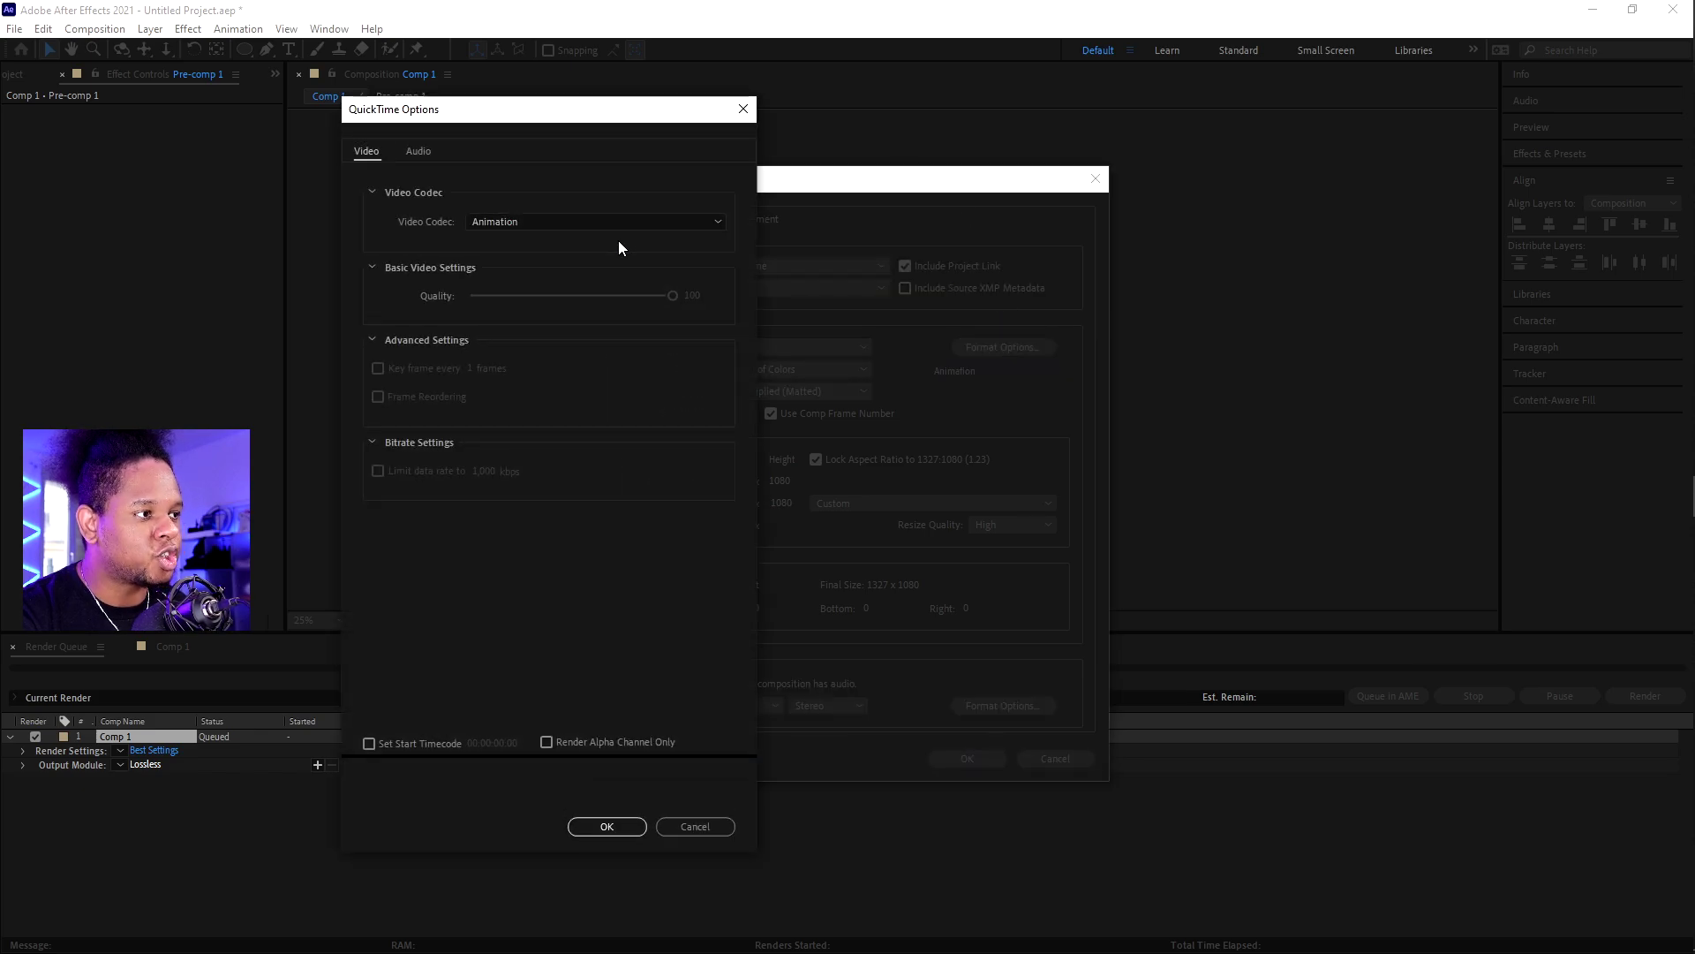
pyautogui.click(641, 222)
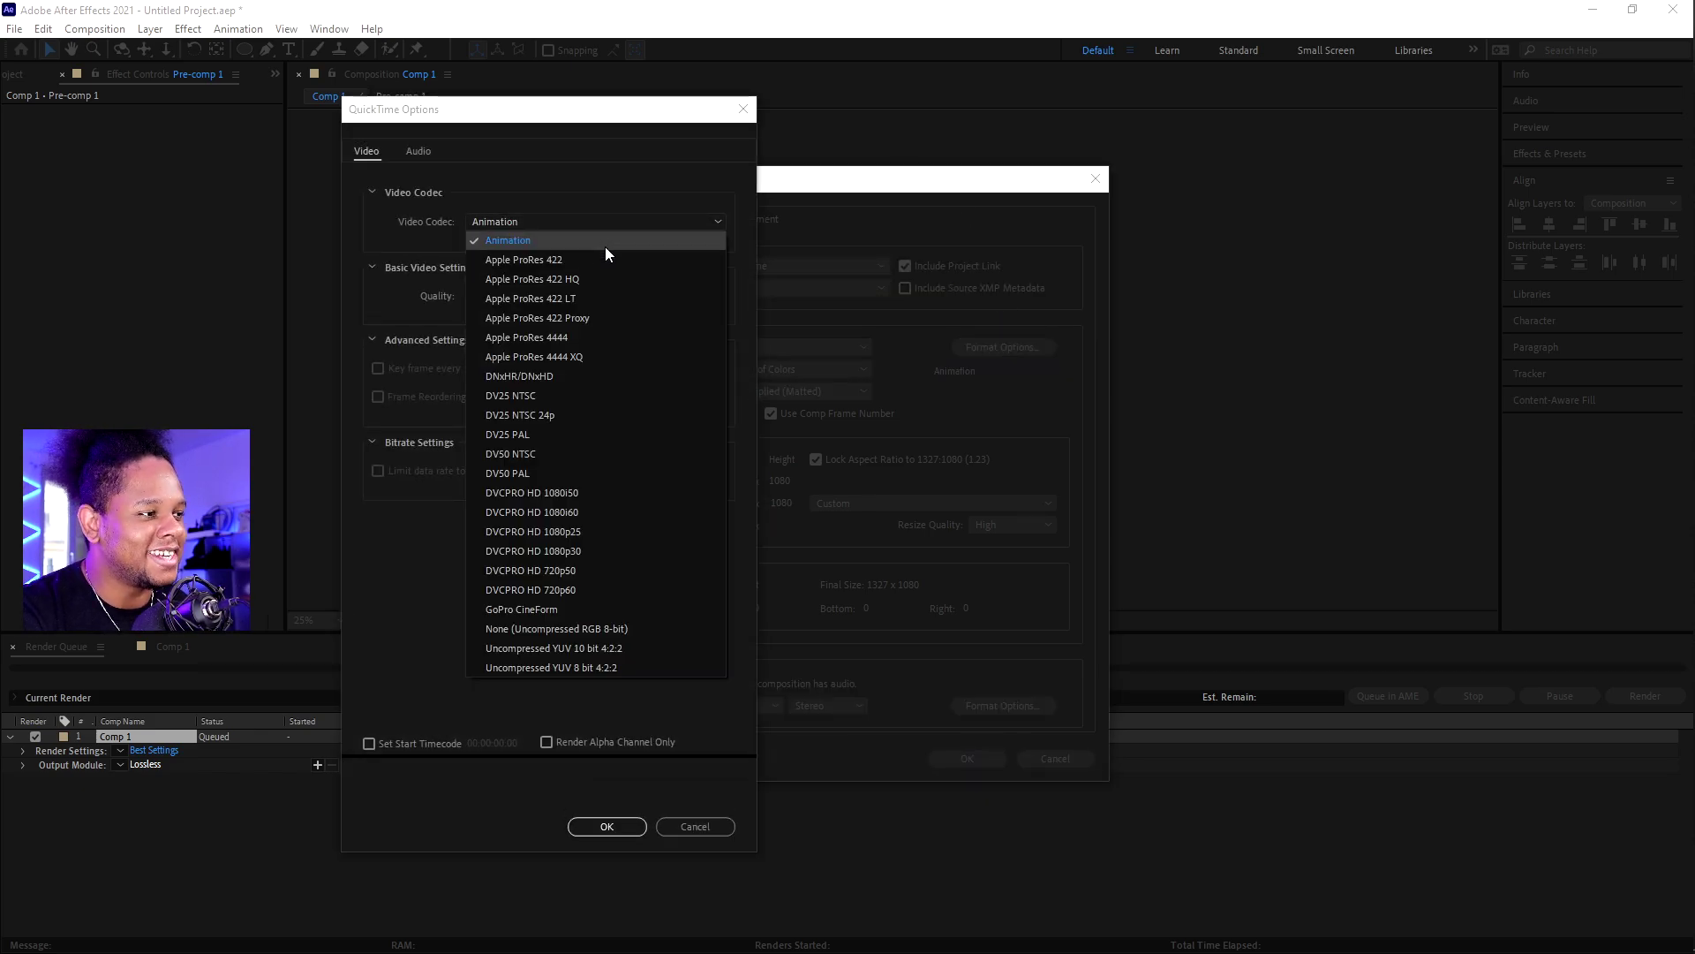
pyautogui.click(605, 243)
pyautogui.click(600, 827)
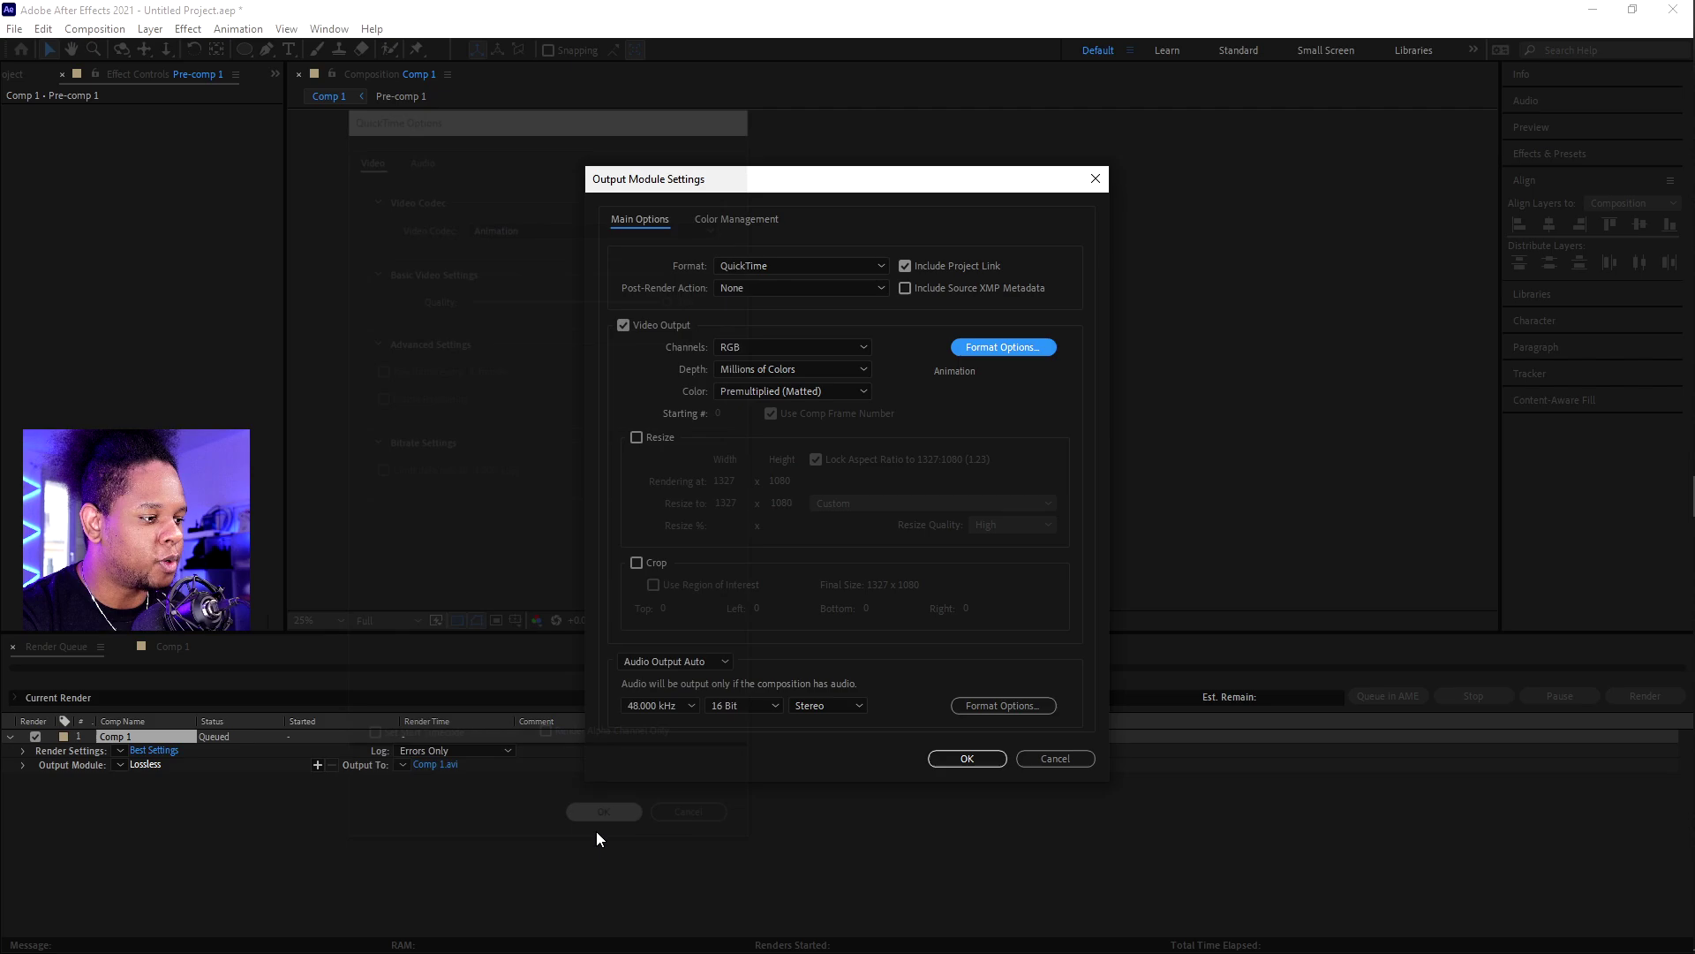
# Step: Set the output channels to RGB + Alpha and turn audio output off
pyautogui.click(798, 347)
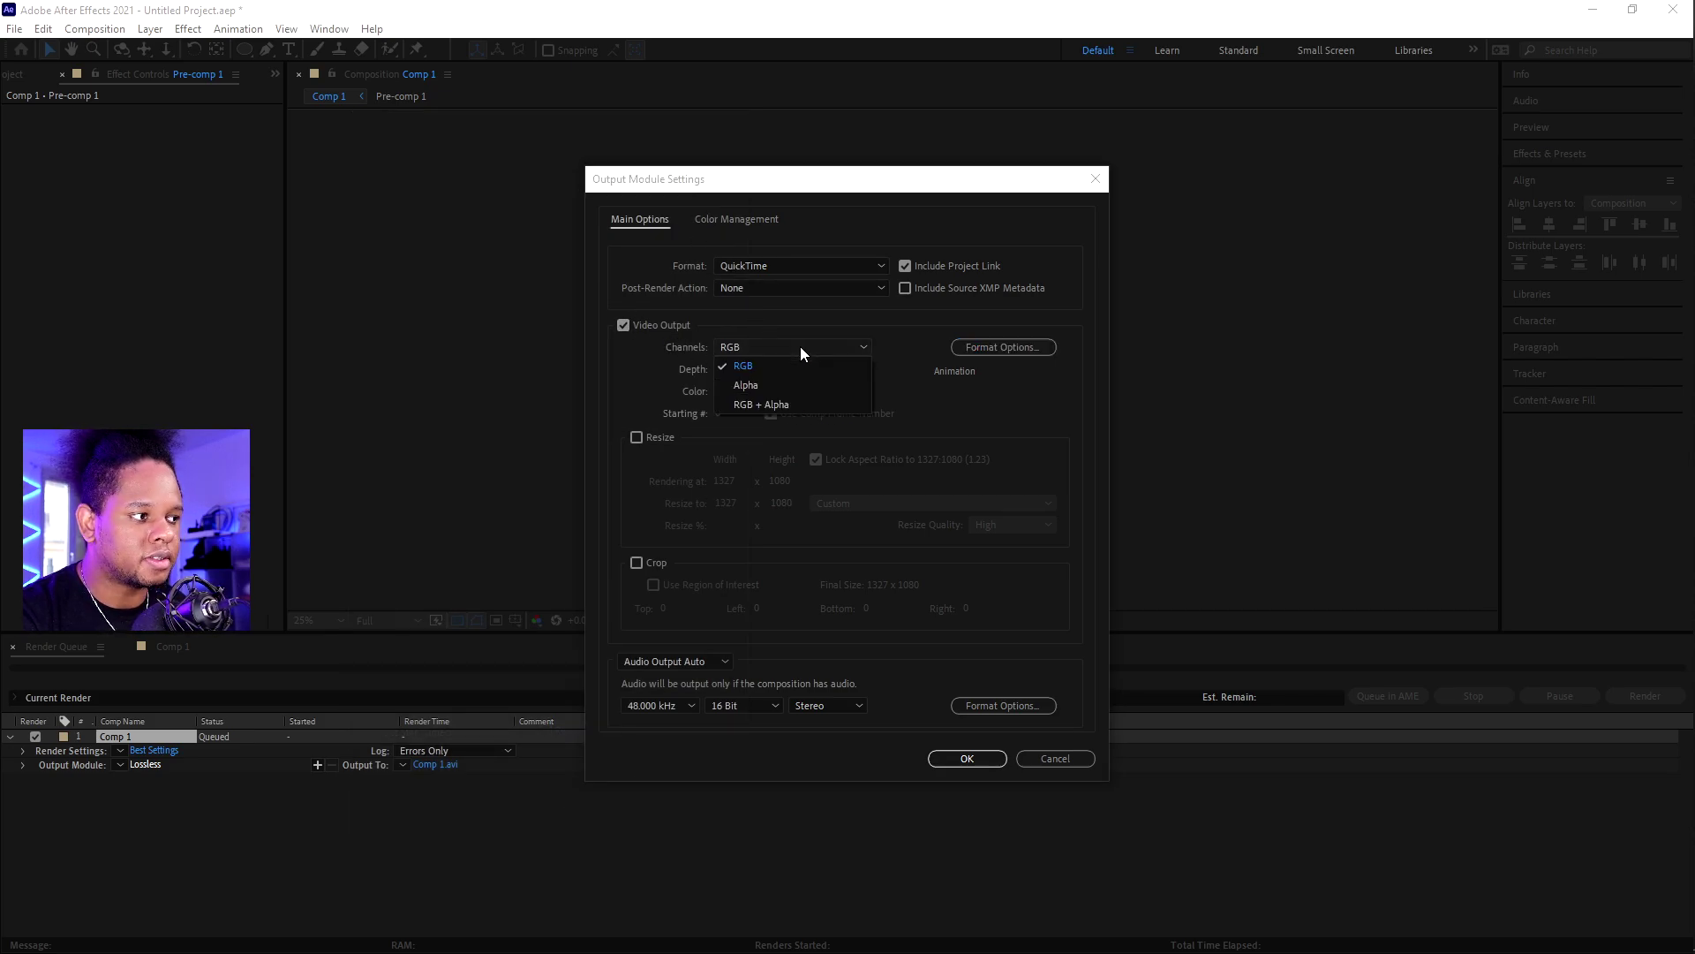
pyautogui.click(781, 405)
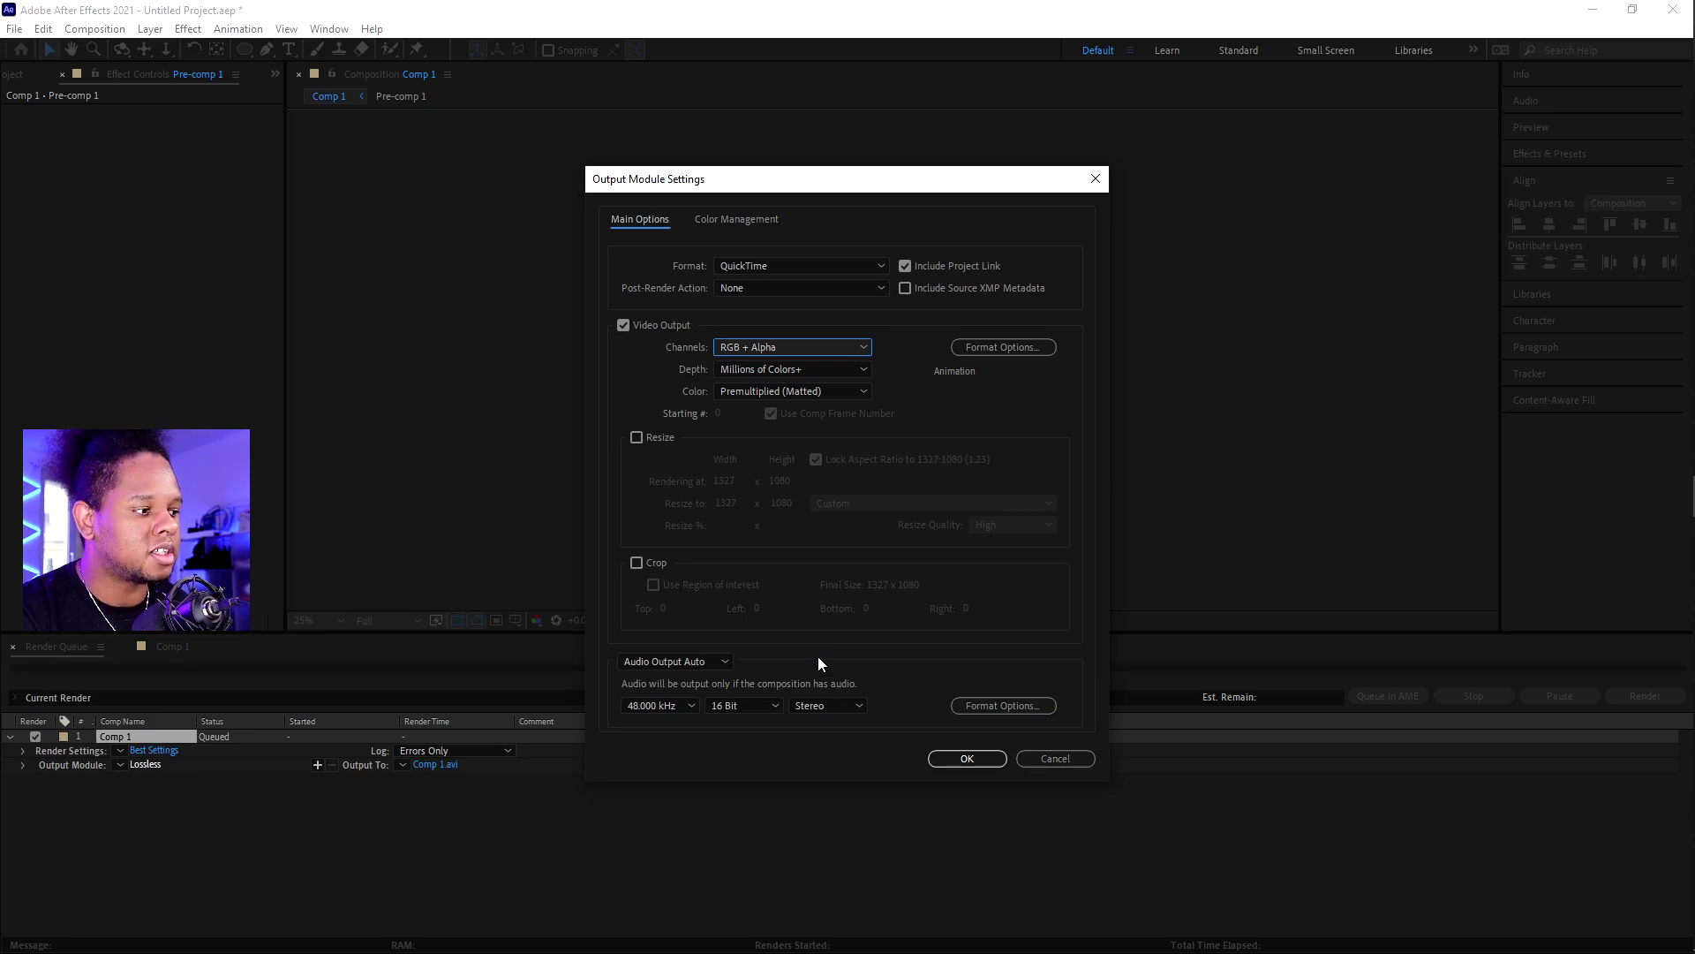
pyautogui.click(720, 658)
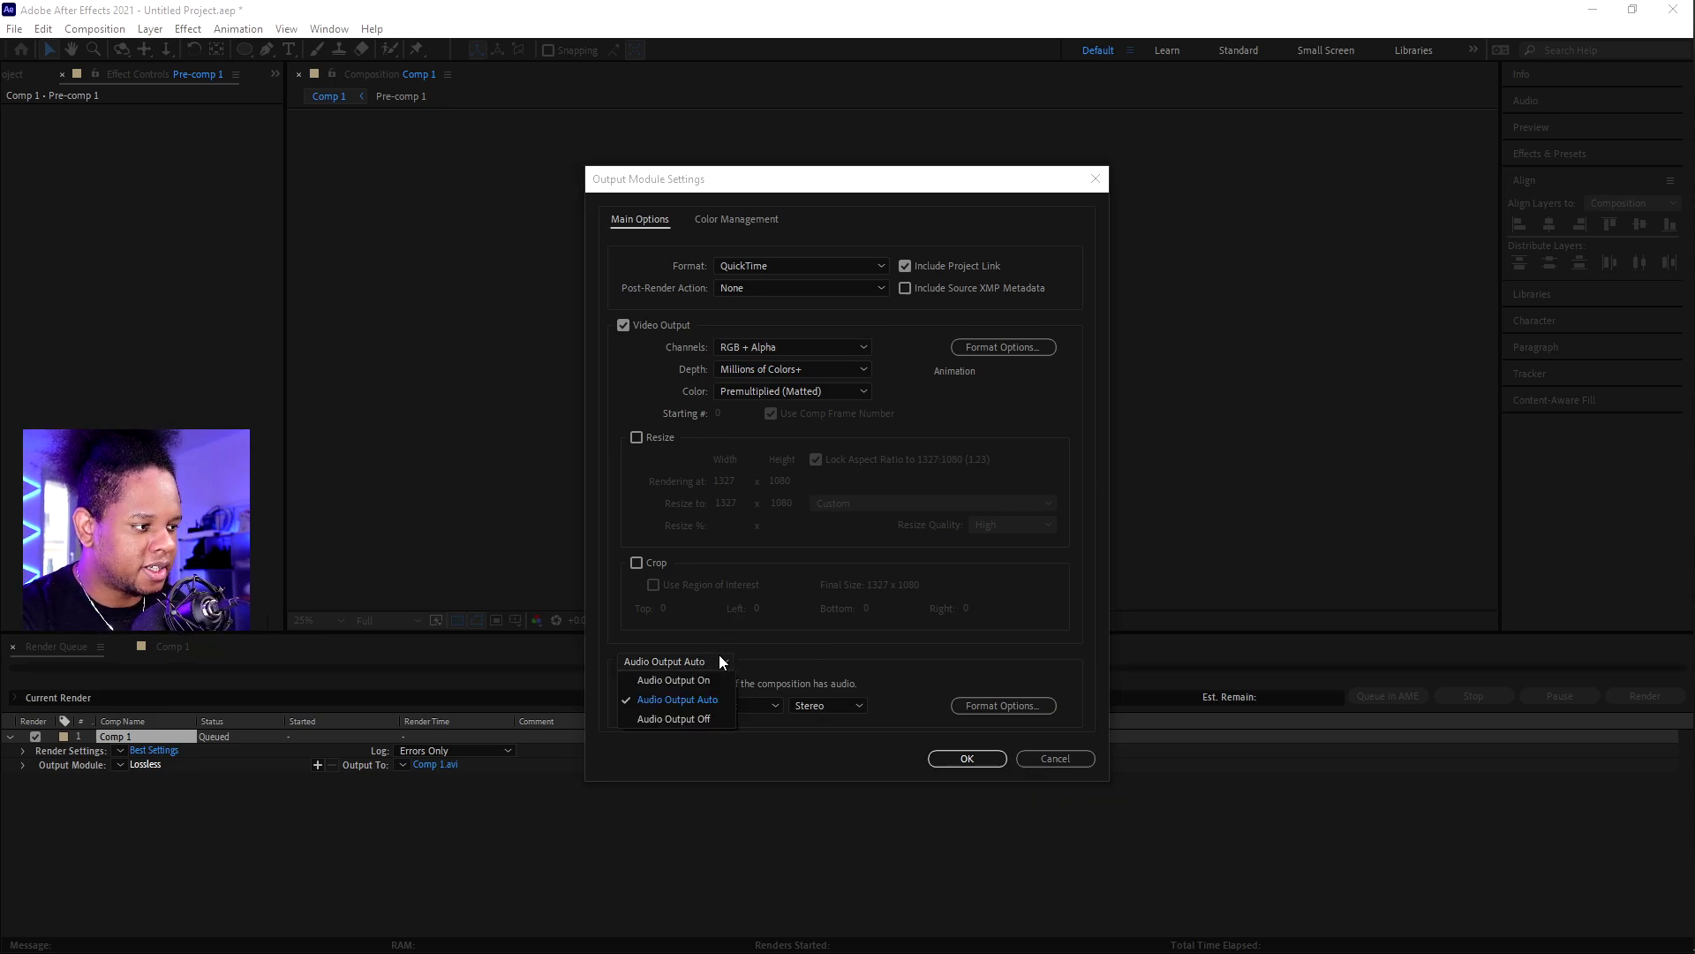
pyautogui.click(689, 719)
pyautogui.click(955, 757)
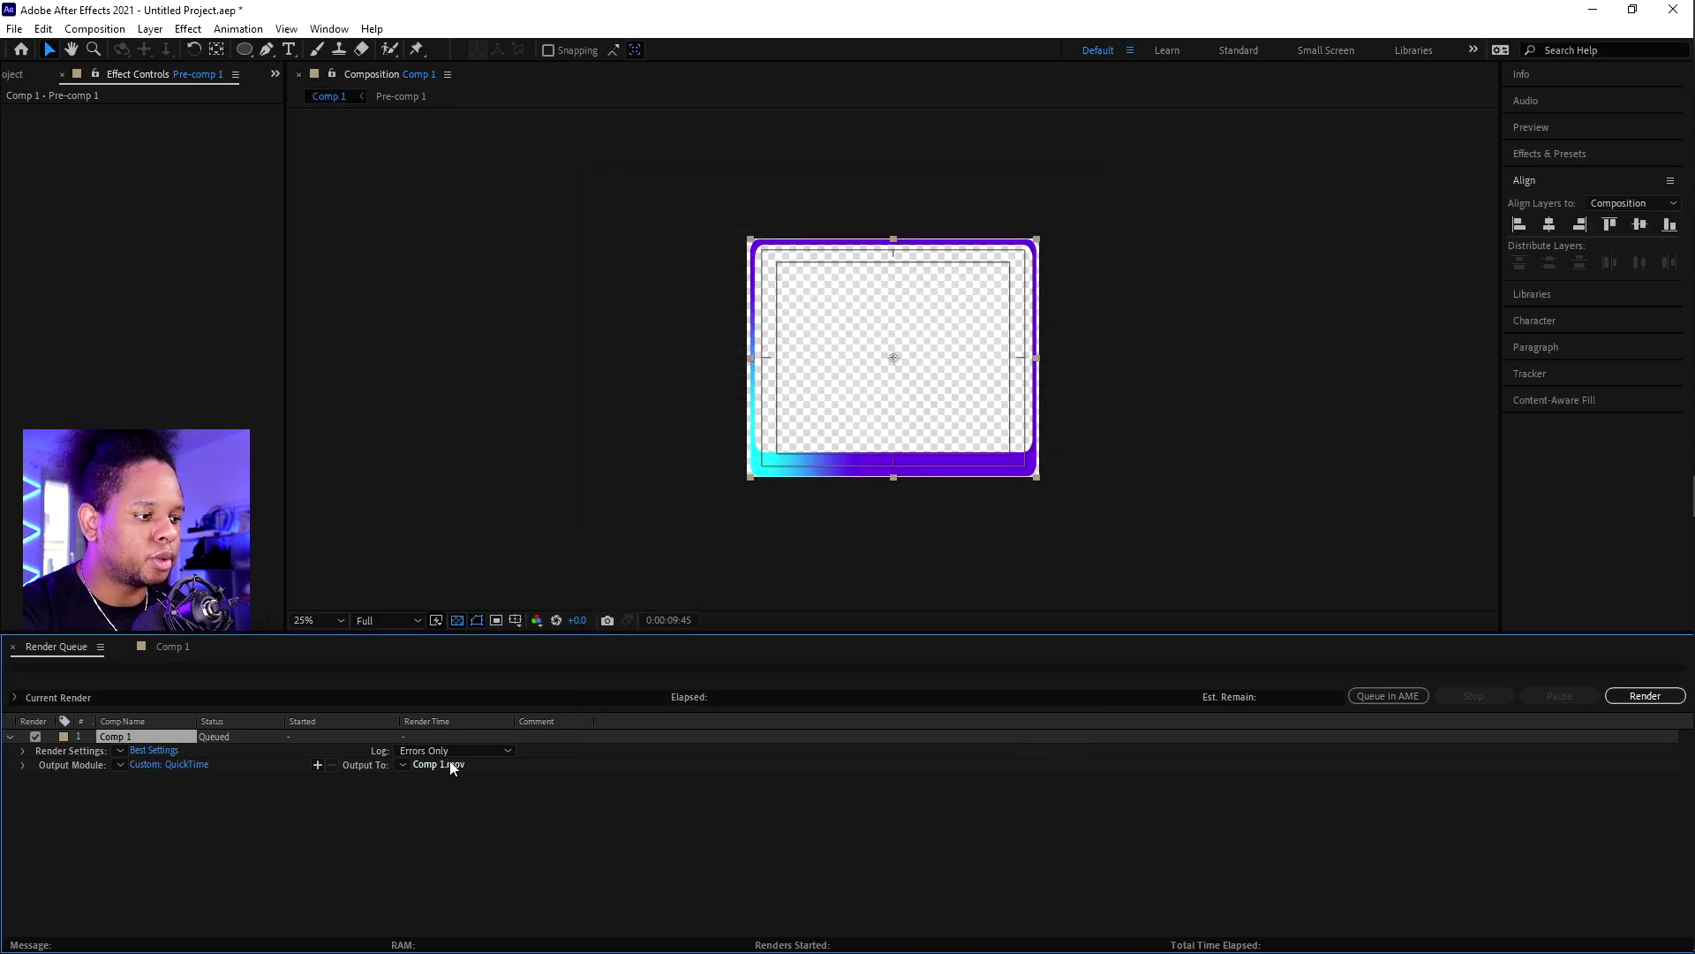
# Step: Render Comp 1 as Cam2.mov into the Cam Overlay folder
pyautogui.click(450, 763)
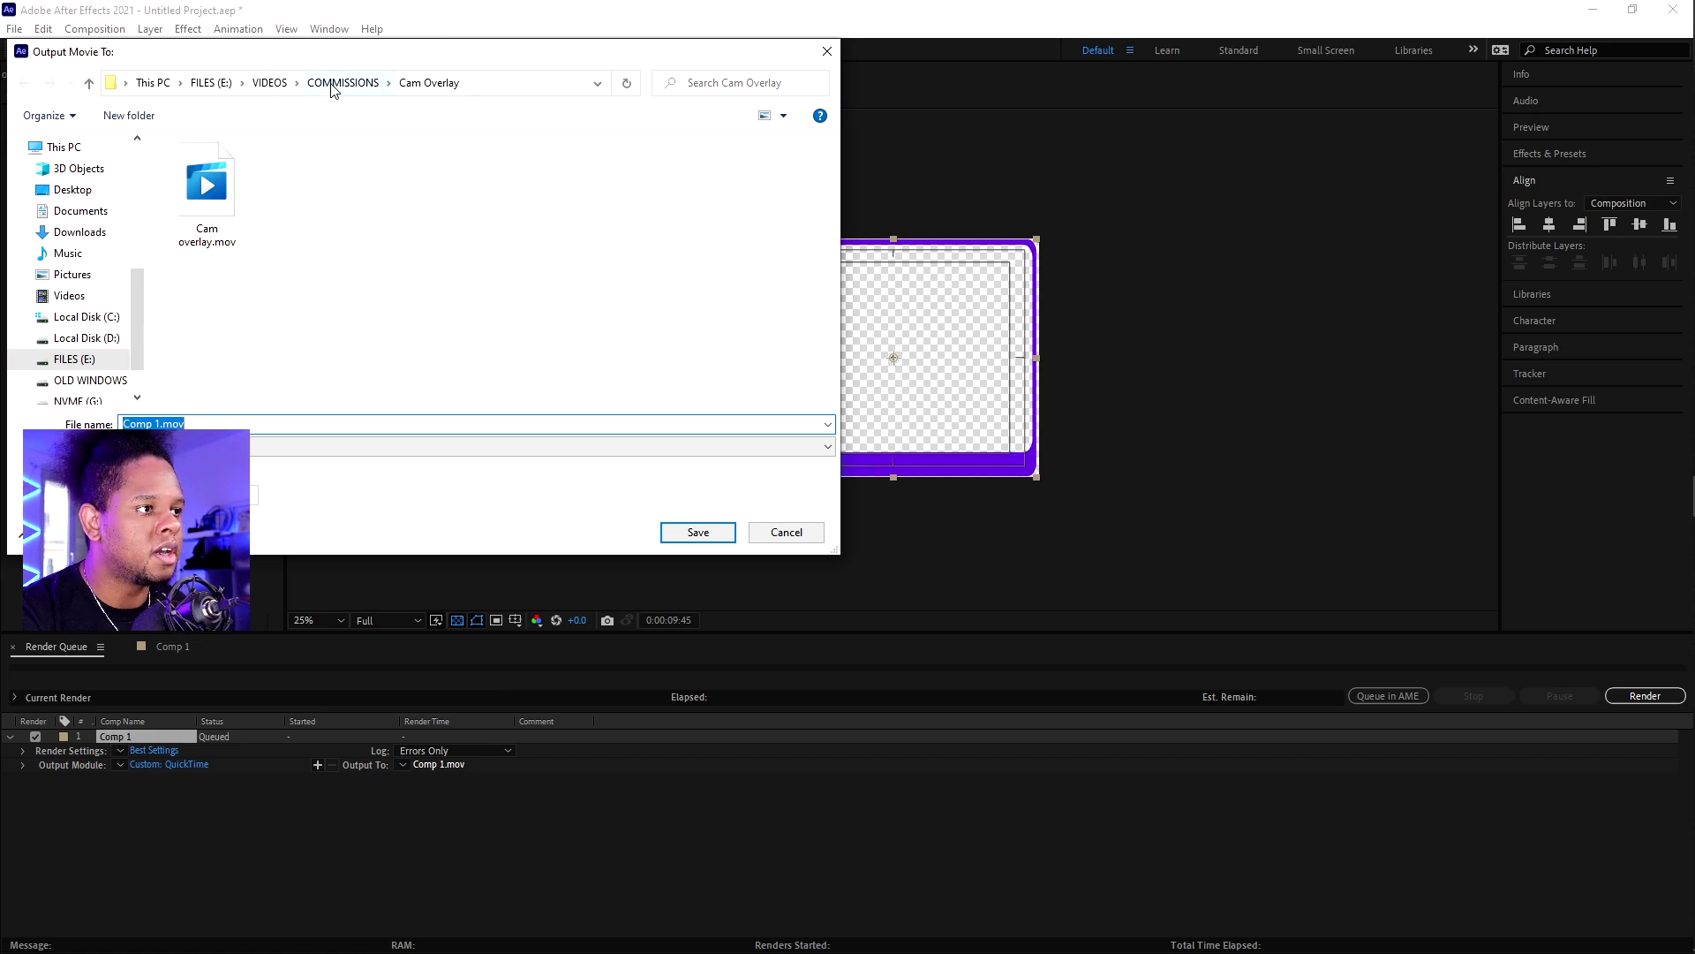
pyautogui.click(343, 83)
pyautogui.doubleClick(216, 170)
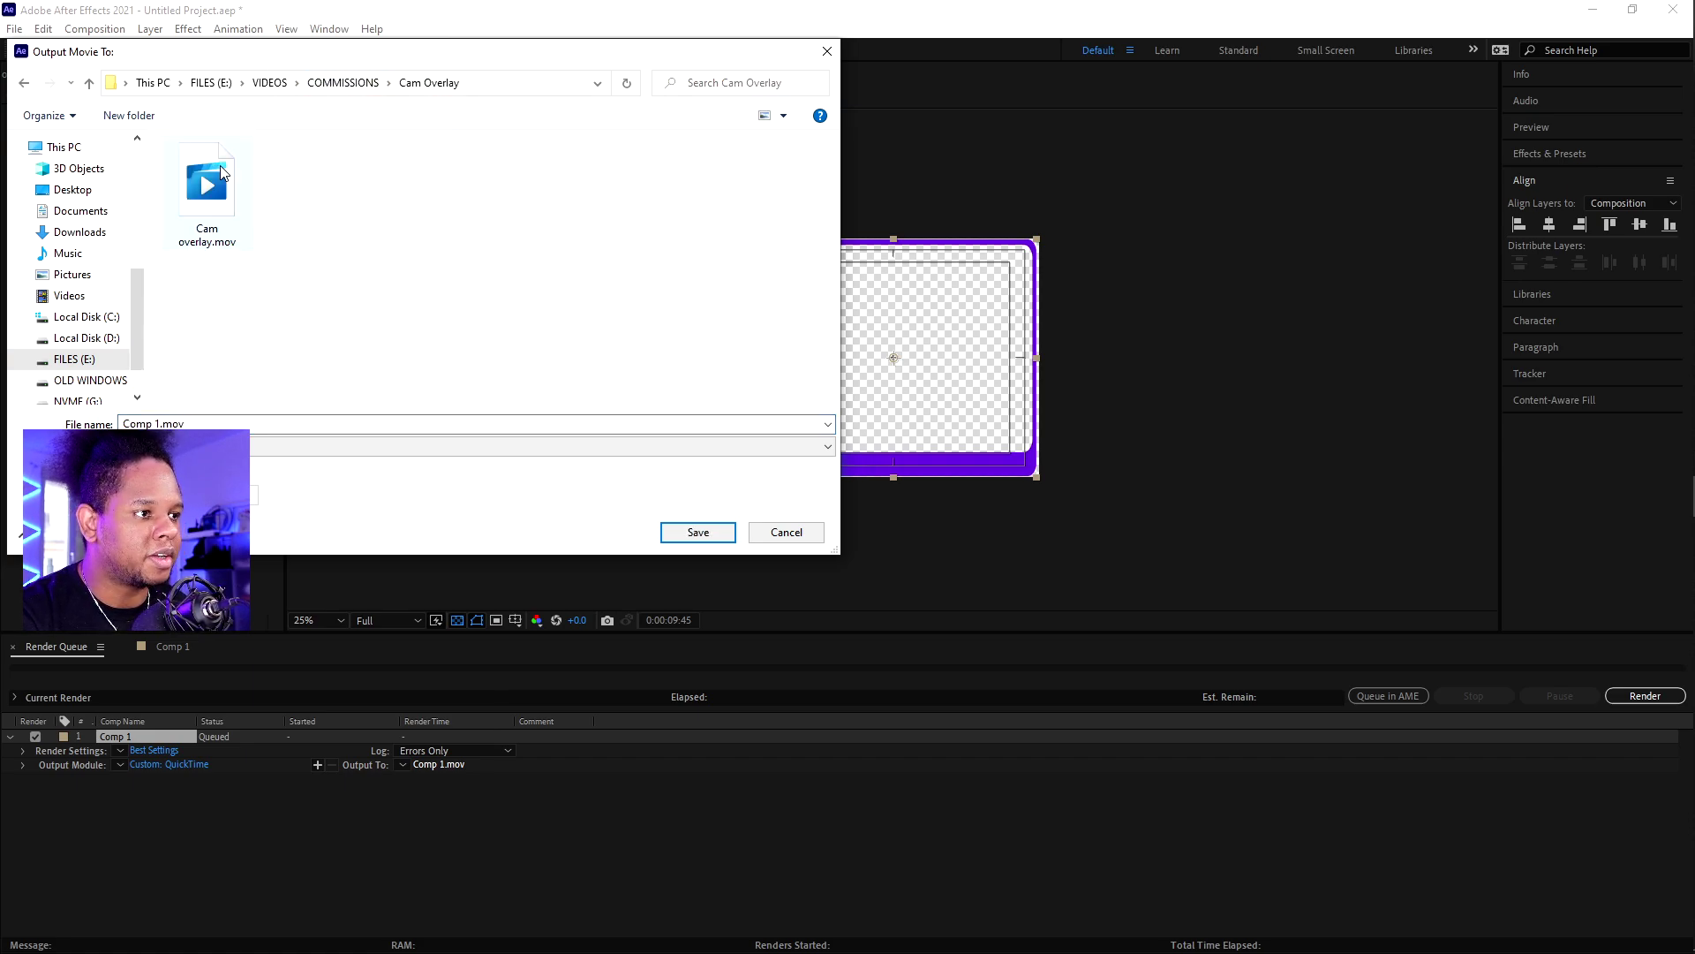
pyautogui.doubleClick(223, 417)
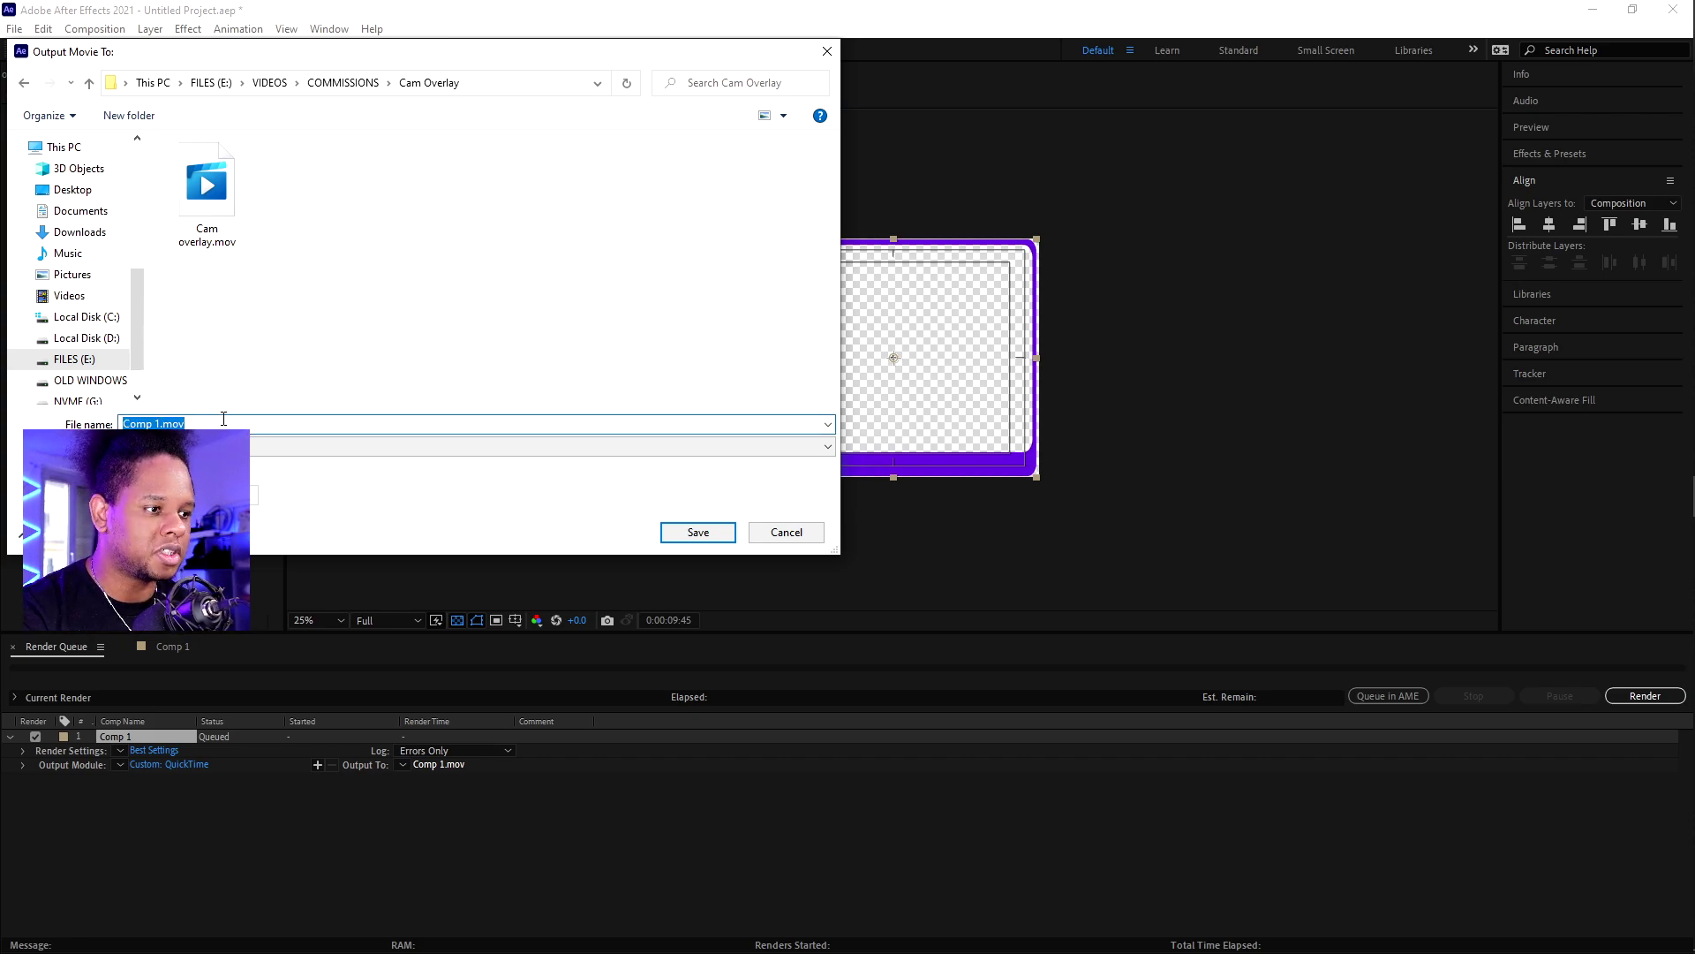
pyautogui.write('C')
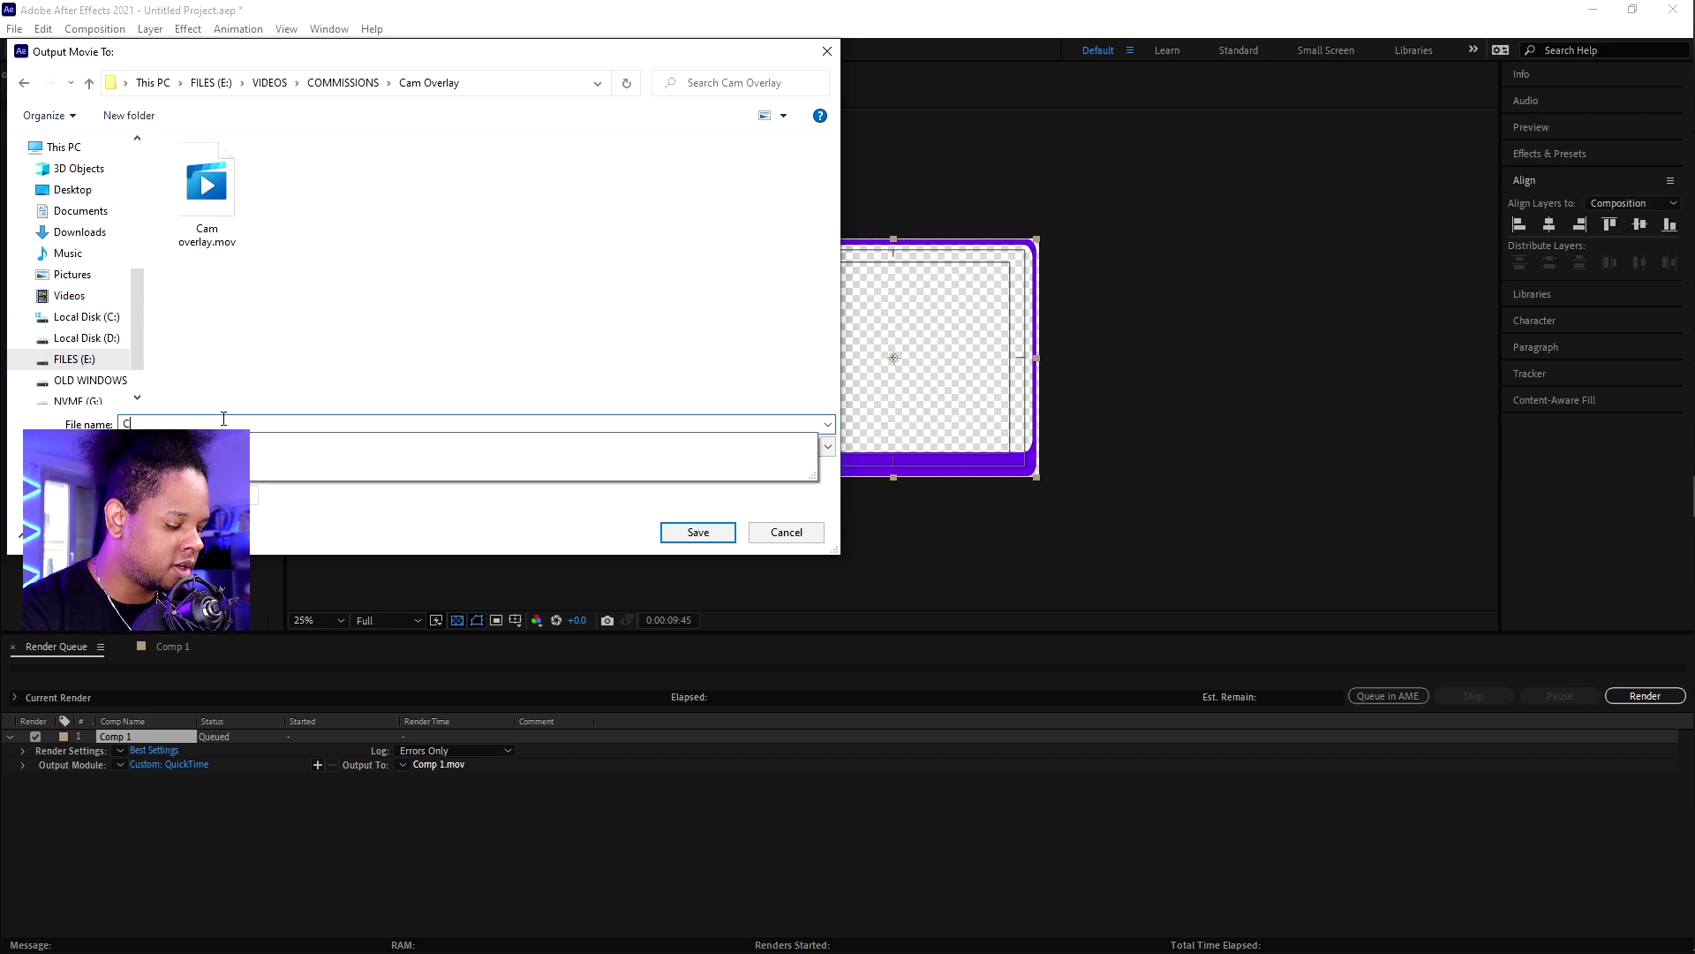
pyautogui.write('am2')
pyautogui.press('Return')
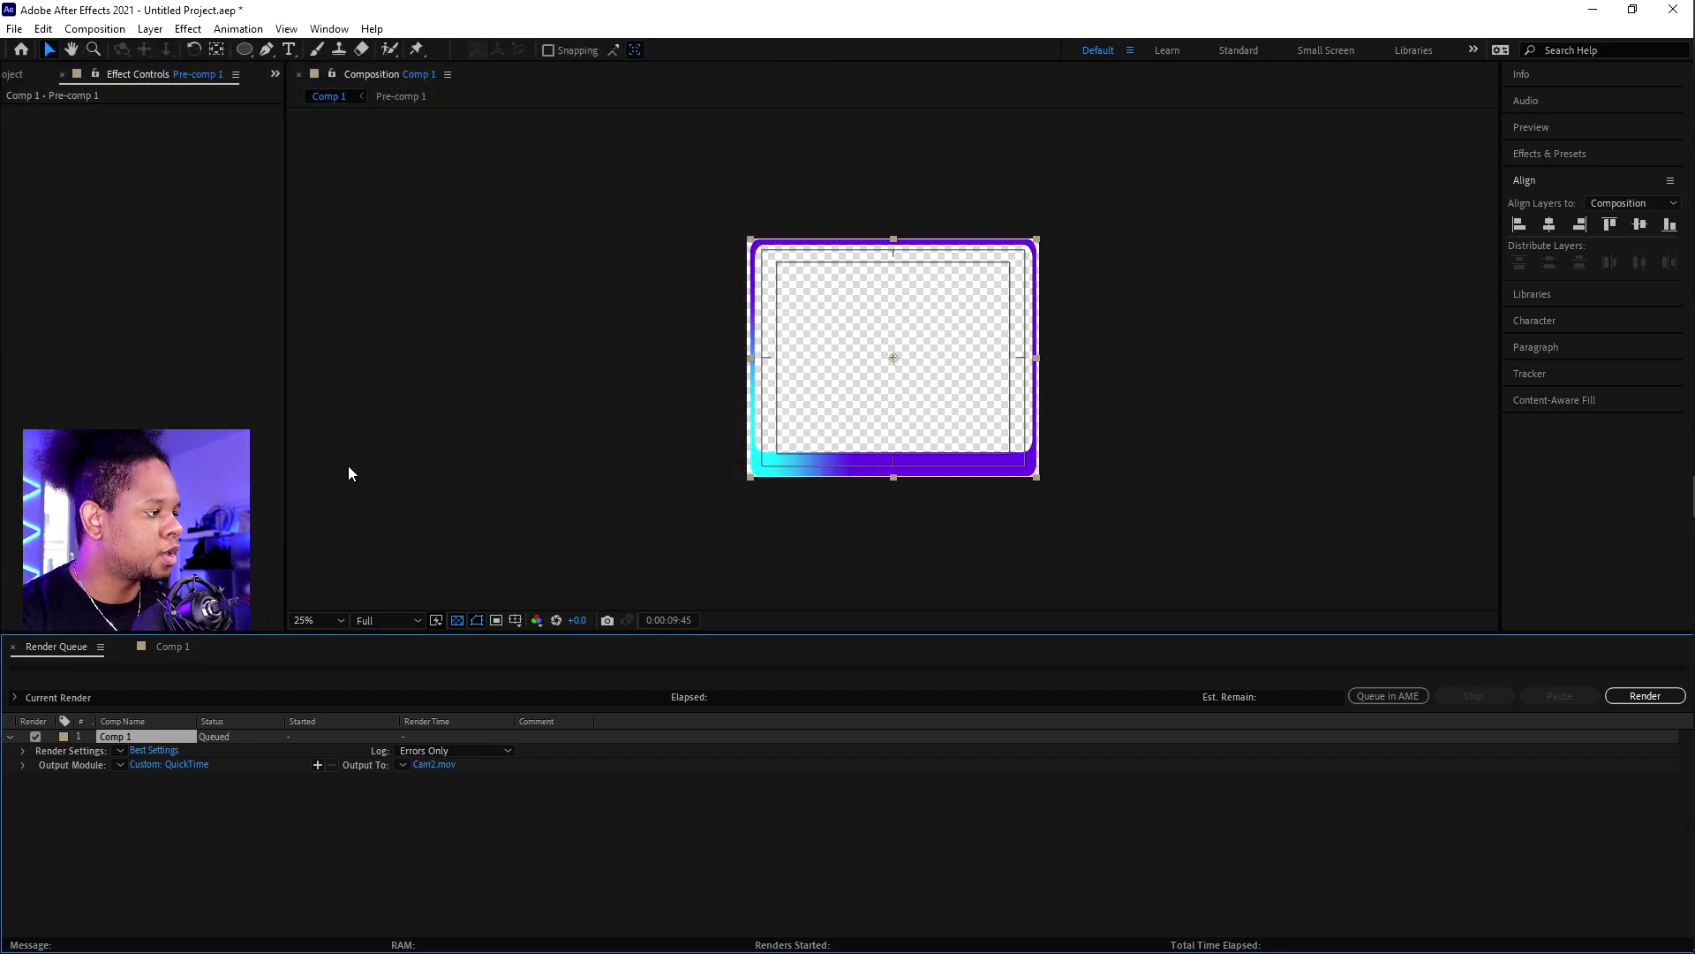
pyautogui.click(1651, 696)
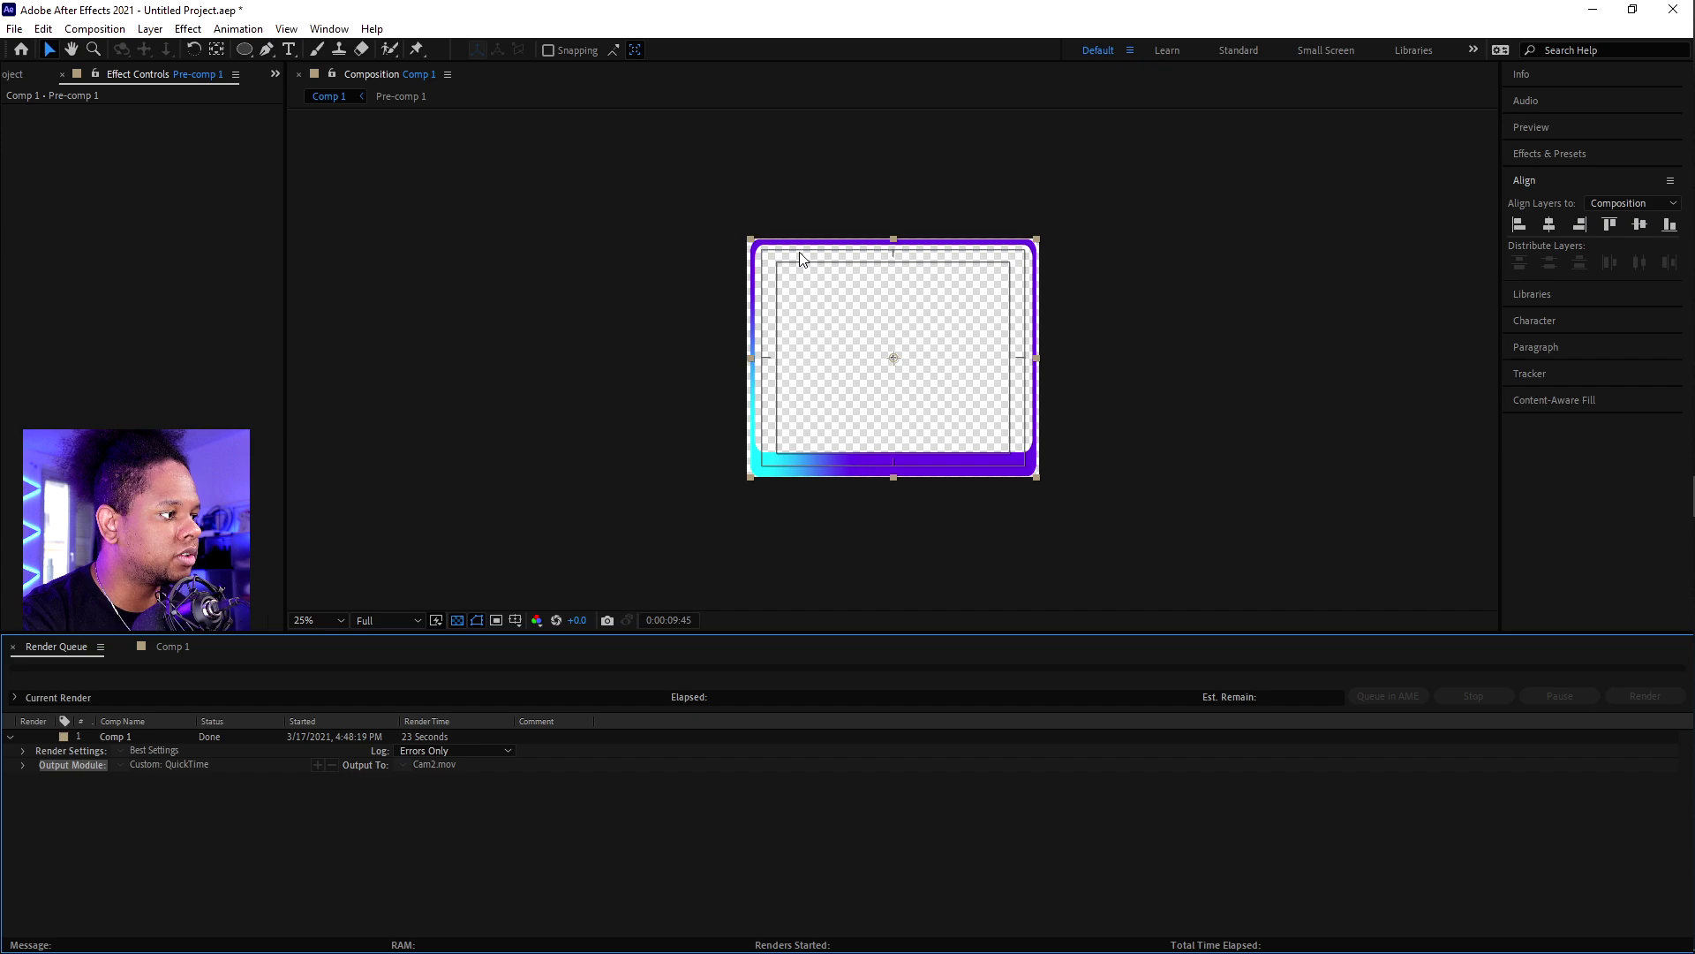
# Step: Save the project as 2.aep, then switch to Chrome and open the Start menu
pyautogui.hotkey('ctrl', 's')
pyautogui.write('2')
pyautogui.press('Return')
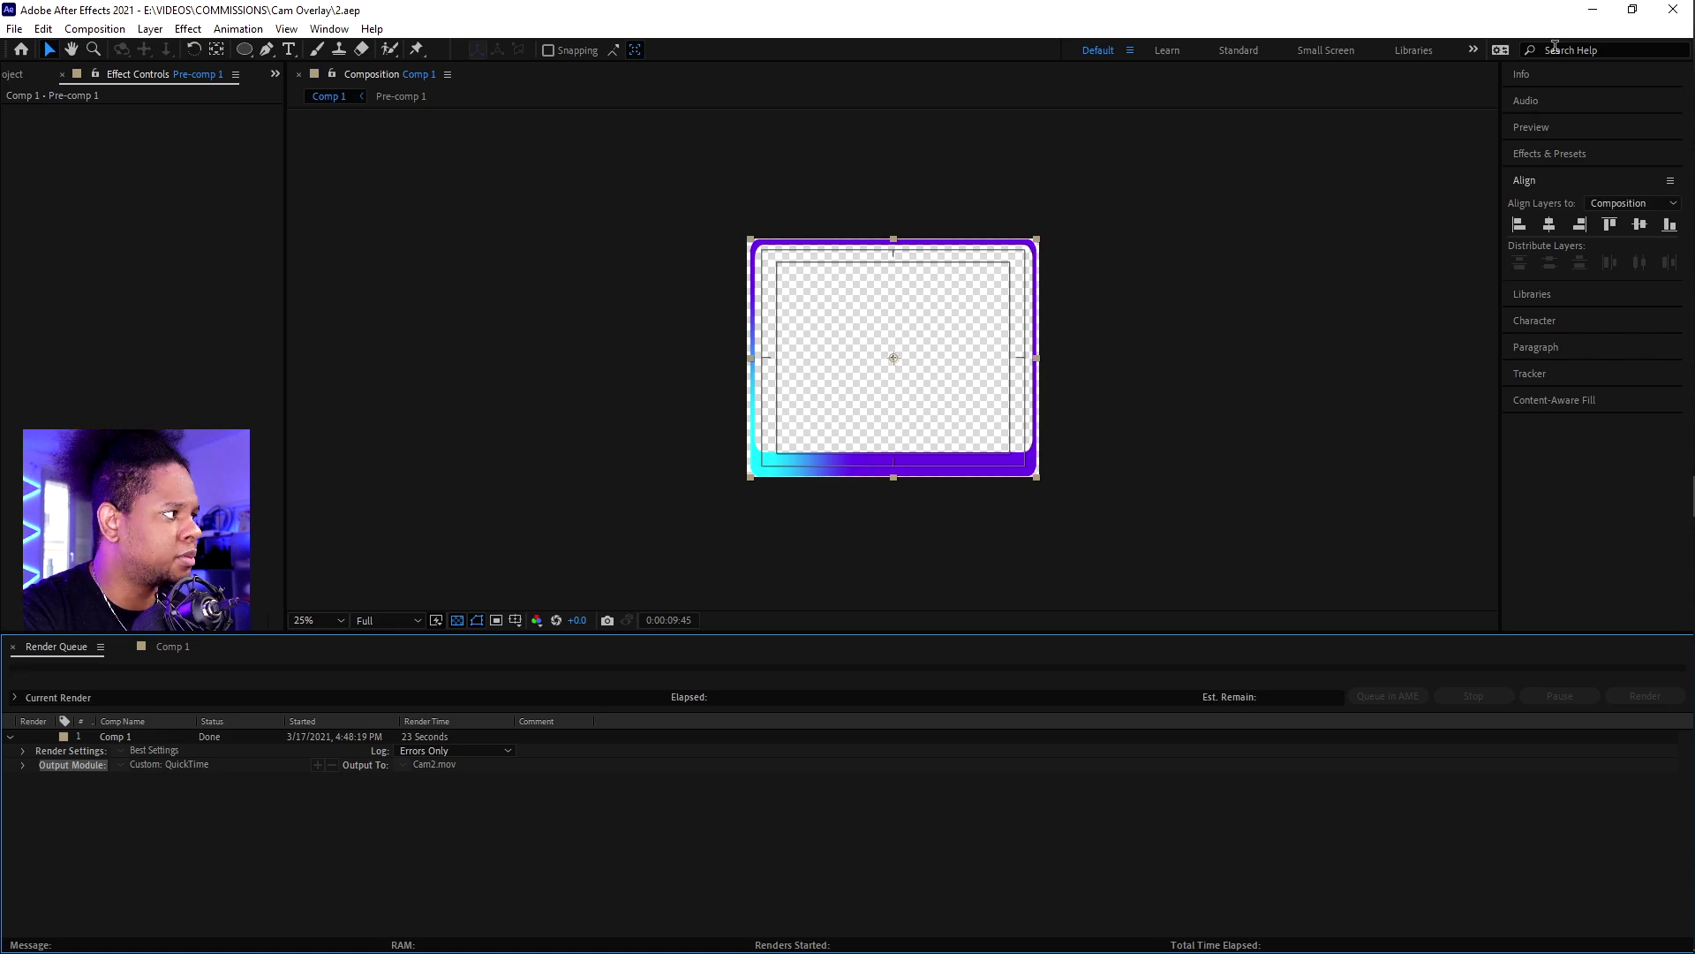
pyautogui.hotkey('alt', 'Tab')
pyautogui.press('super')
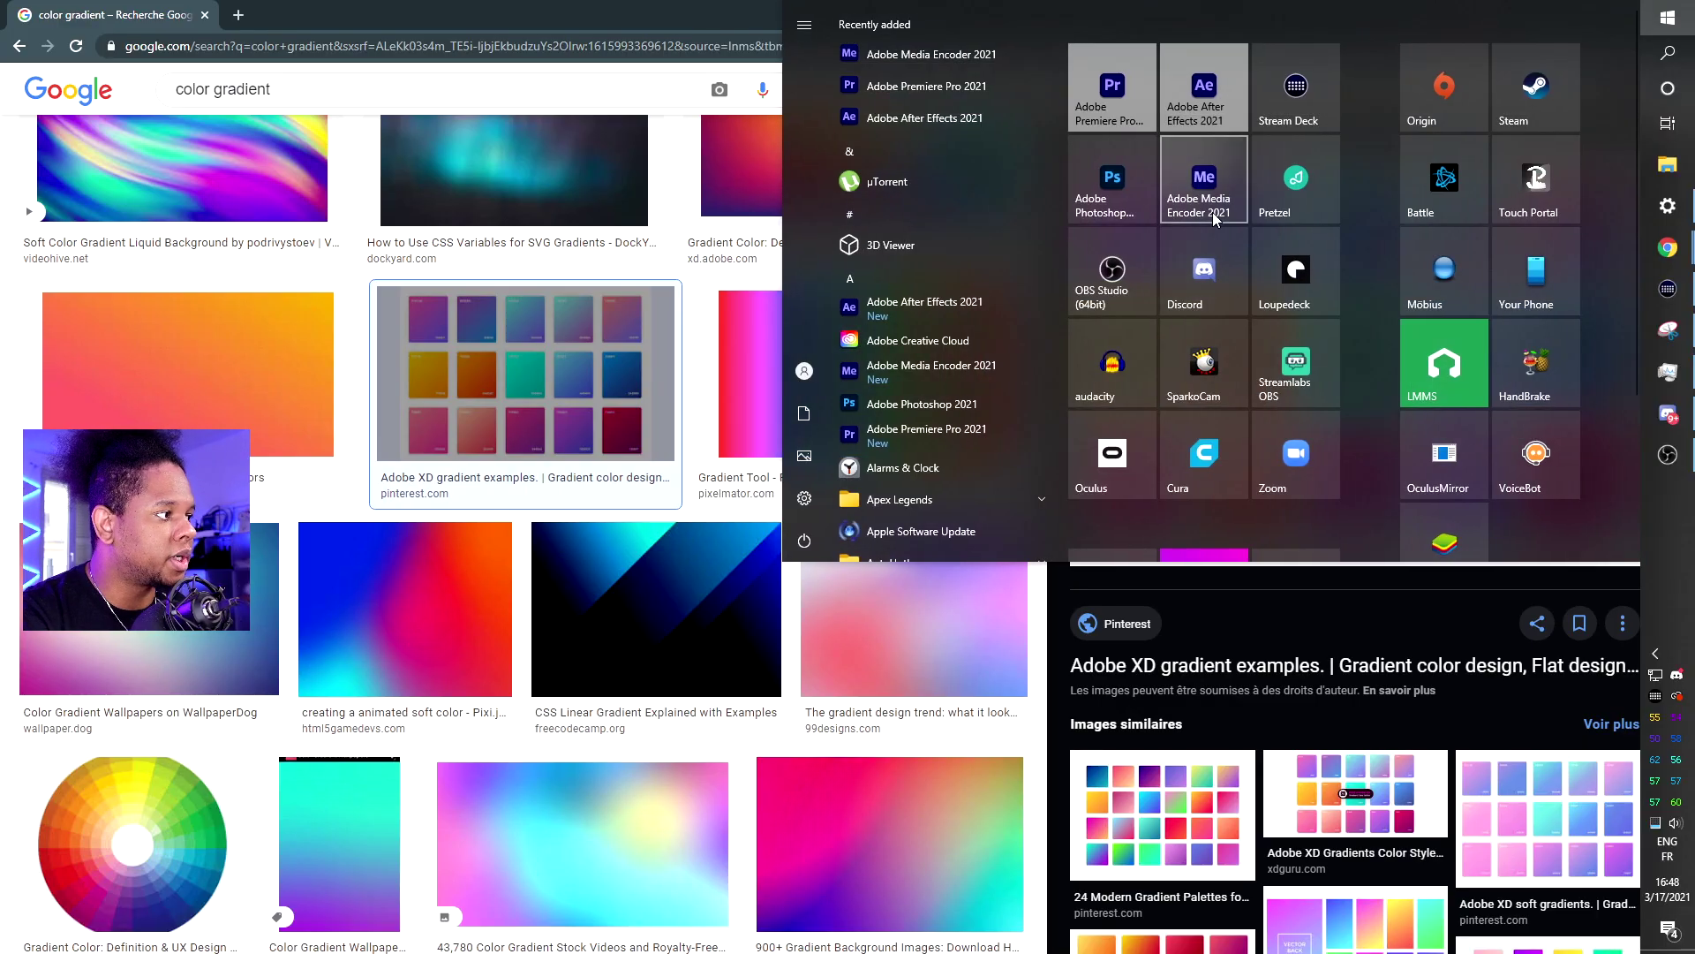
# Step: Launch Streamlabs OBS and add a scene named New Scene
pyautogui.click(1279, 336)
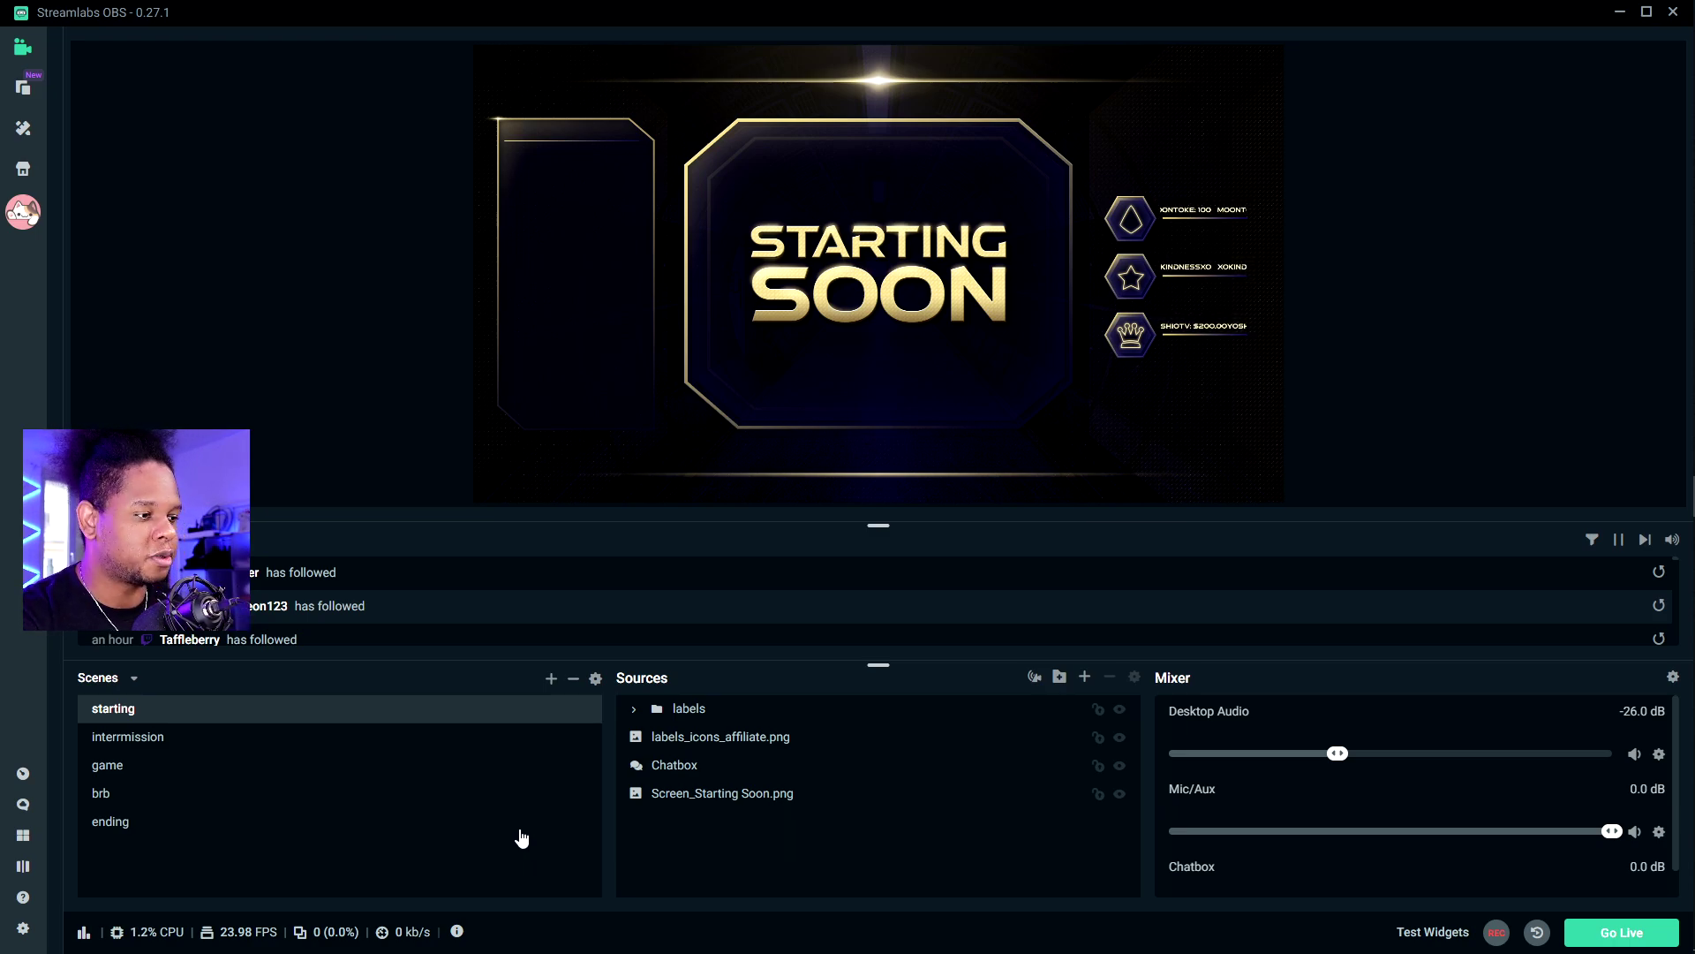
pyautogui.click(551, 677)
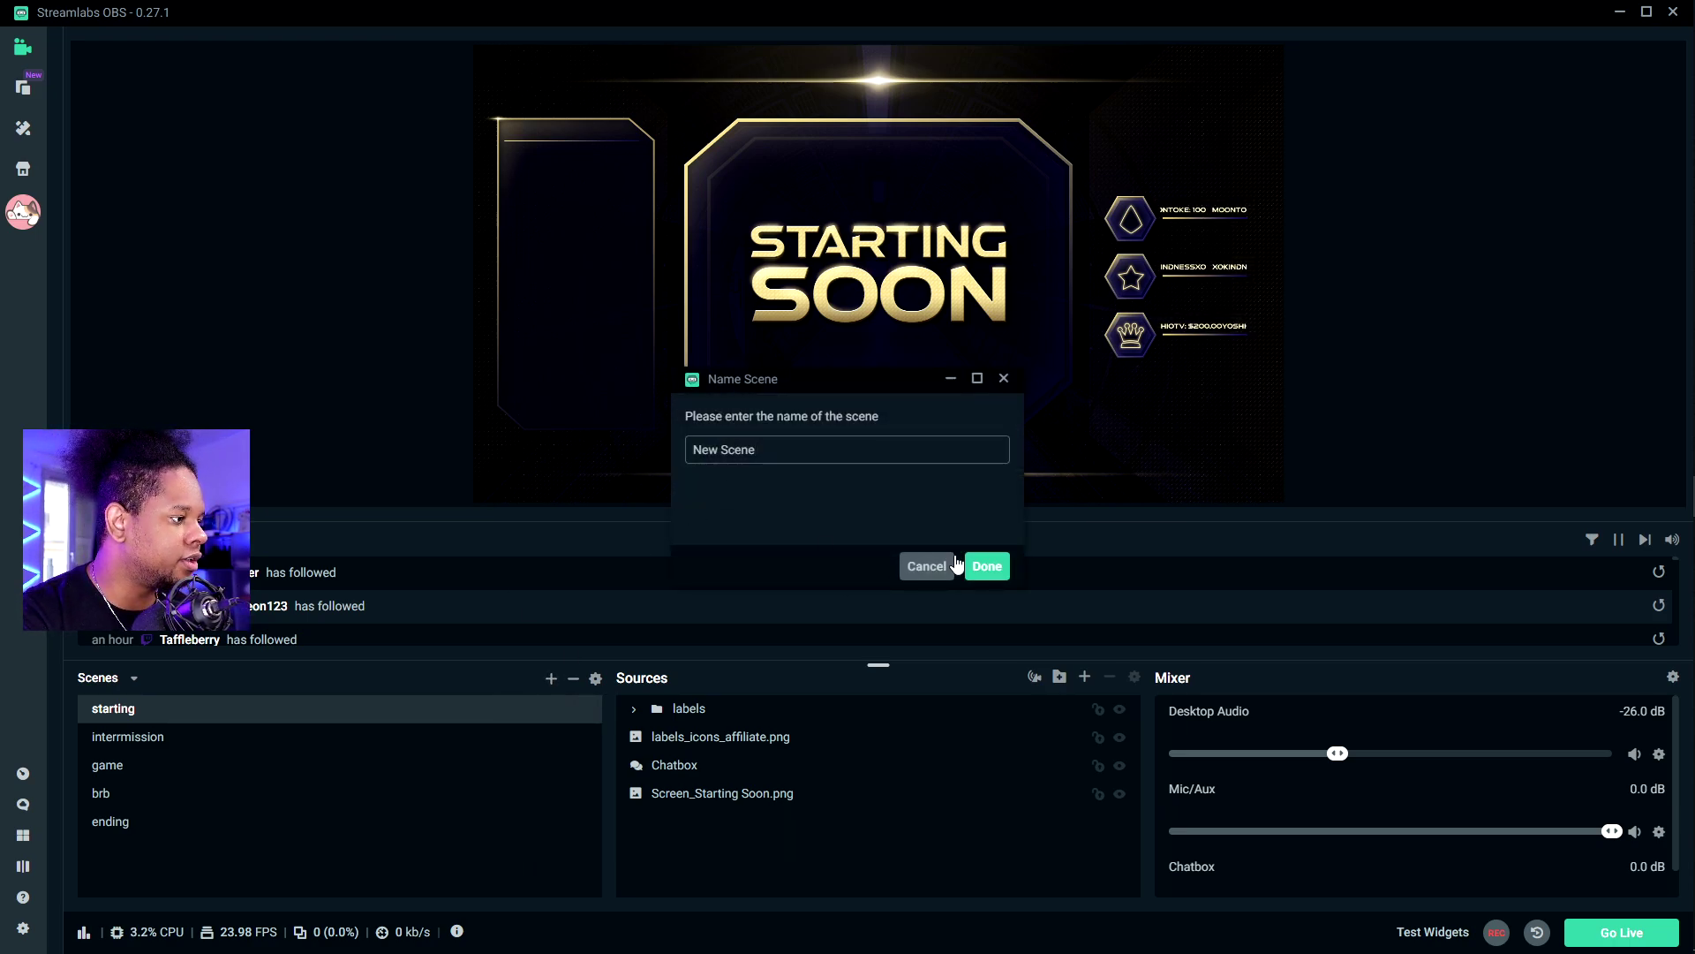
pyautogui.click(986, 569)
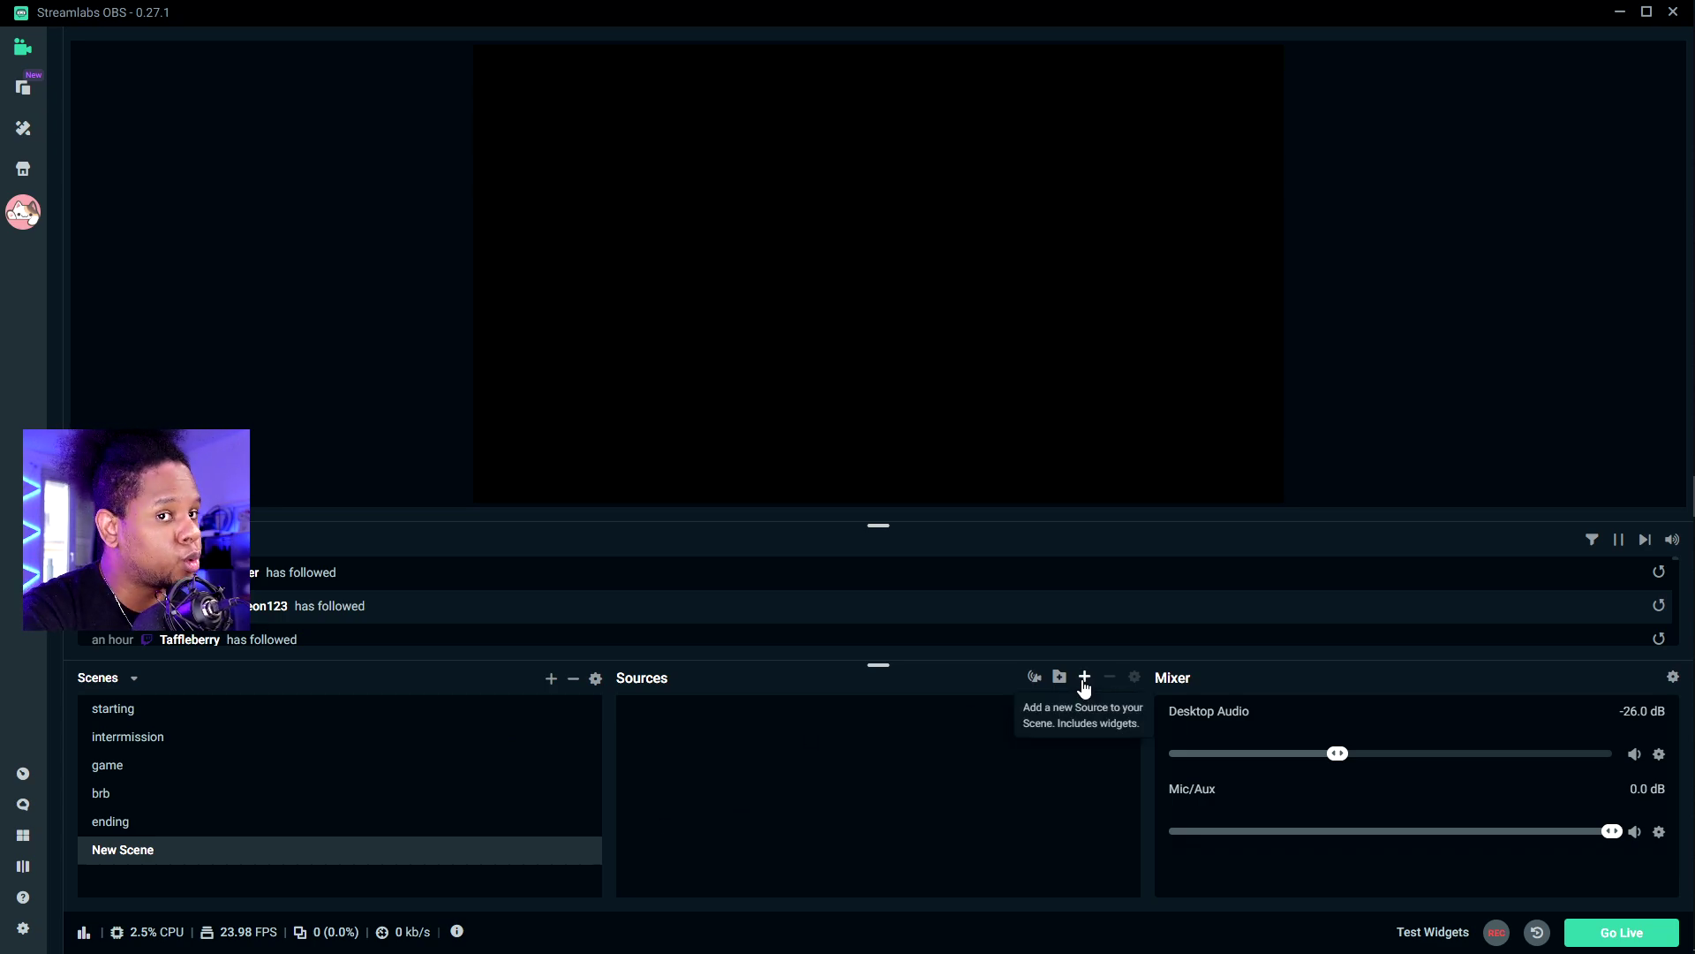
# Step: Begin adding a new Media Source to New Scene
pyautogui.click(1084, 685)
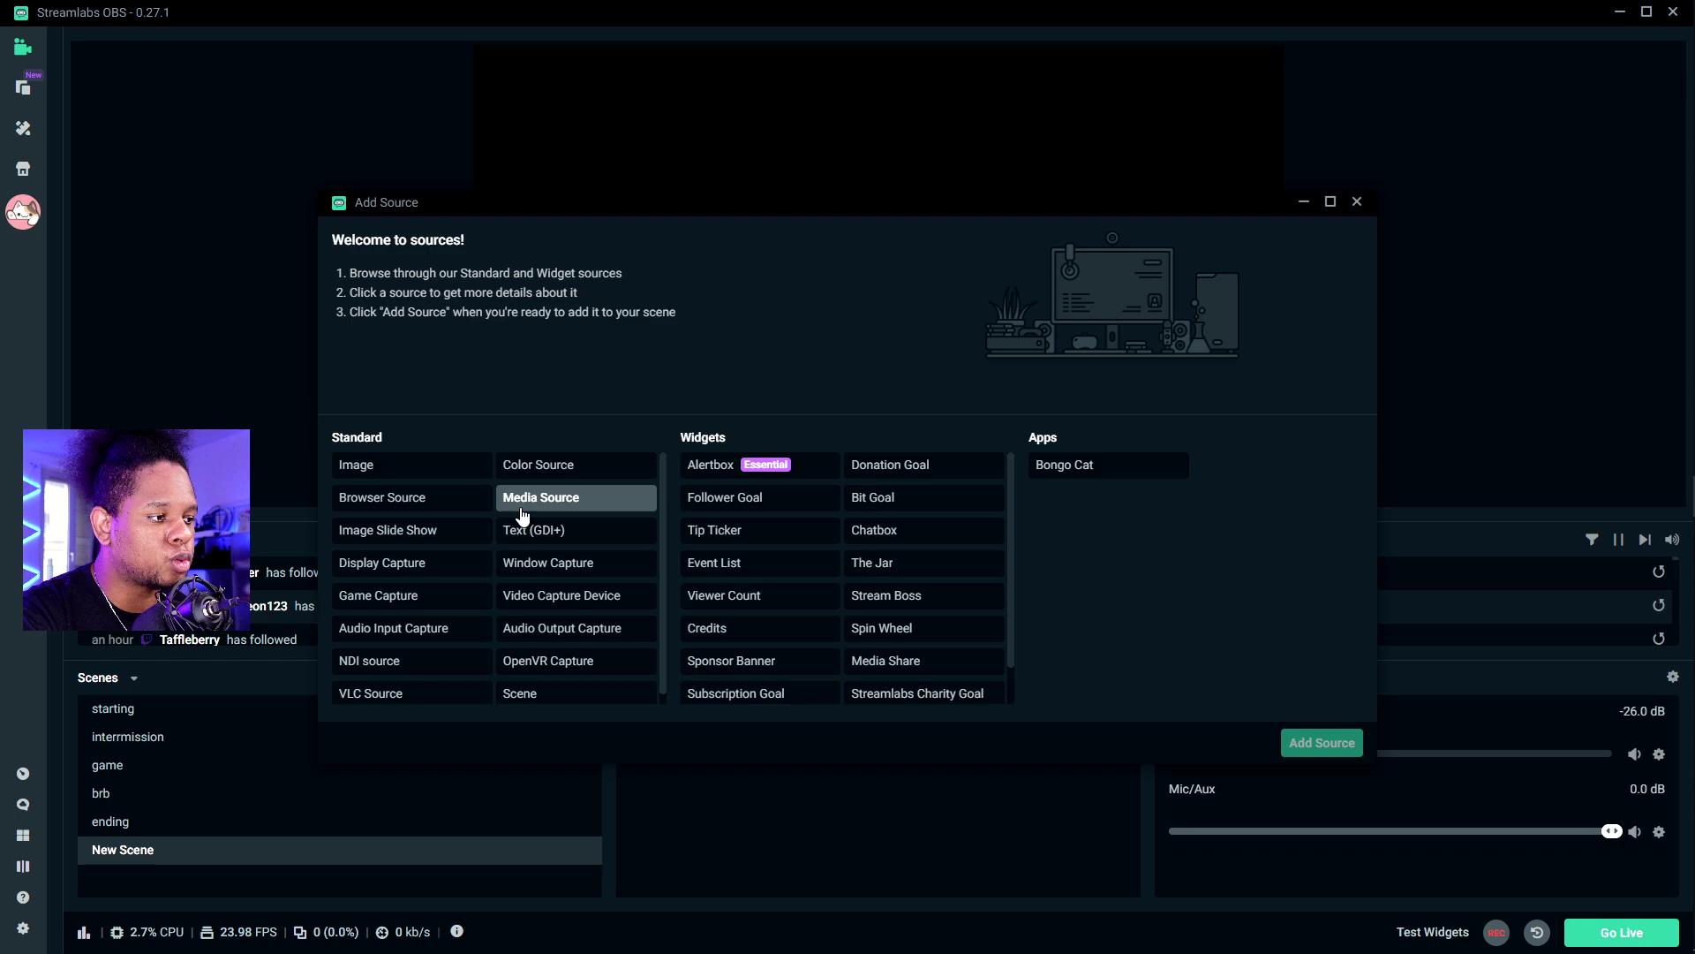
pyautogui.click(523, 513)
pyautogui.click(1329, 755)
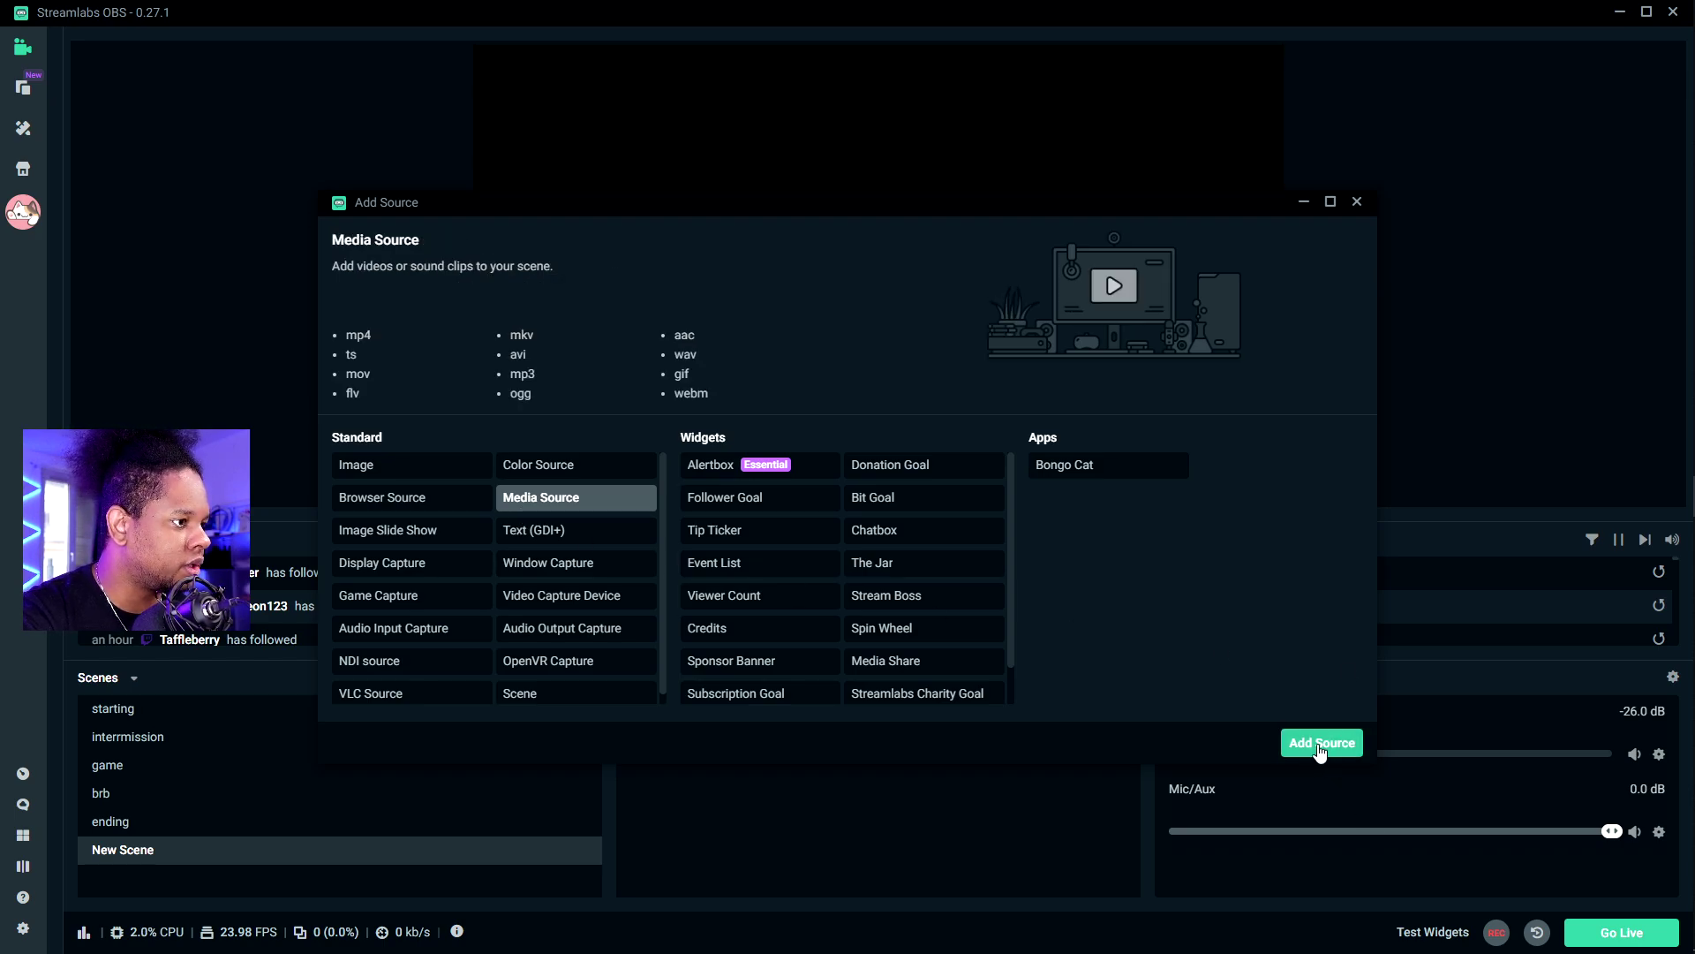
pyautogui.click(764, 597)
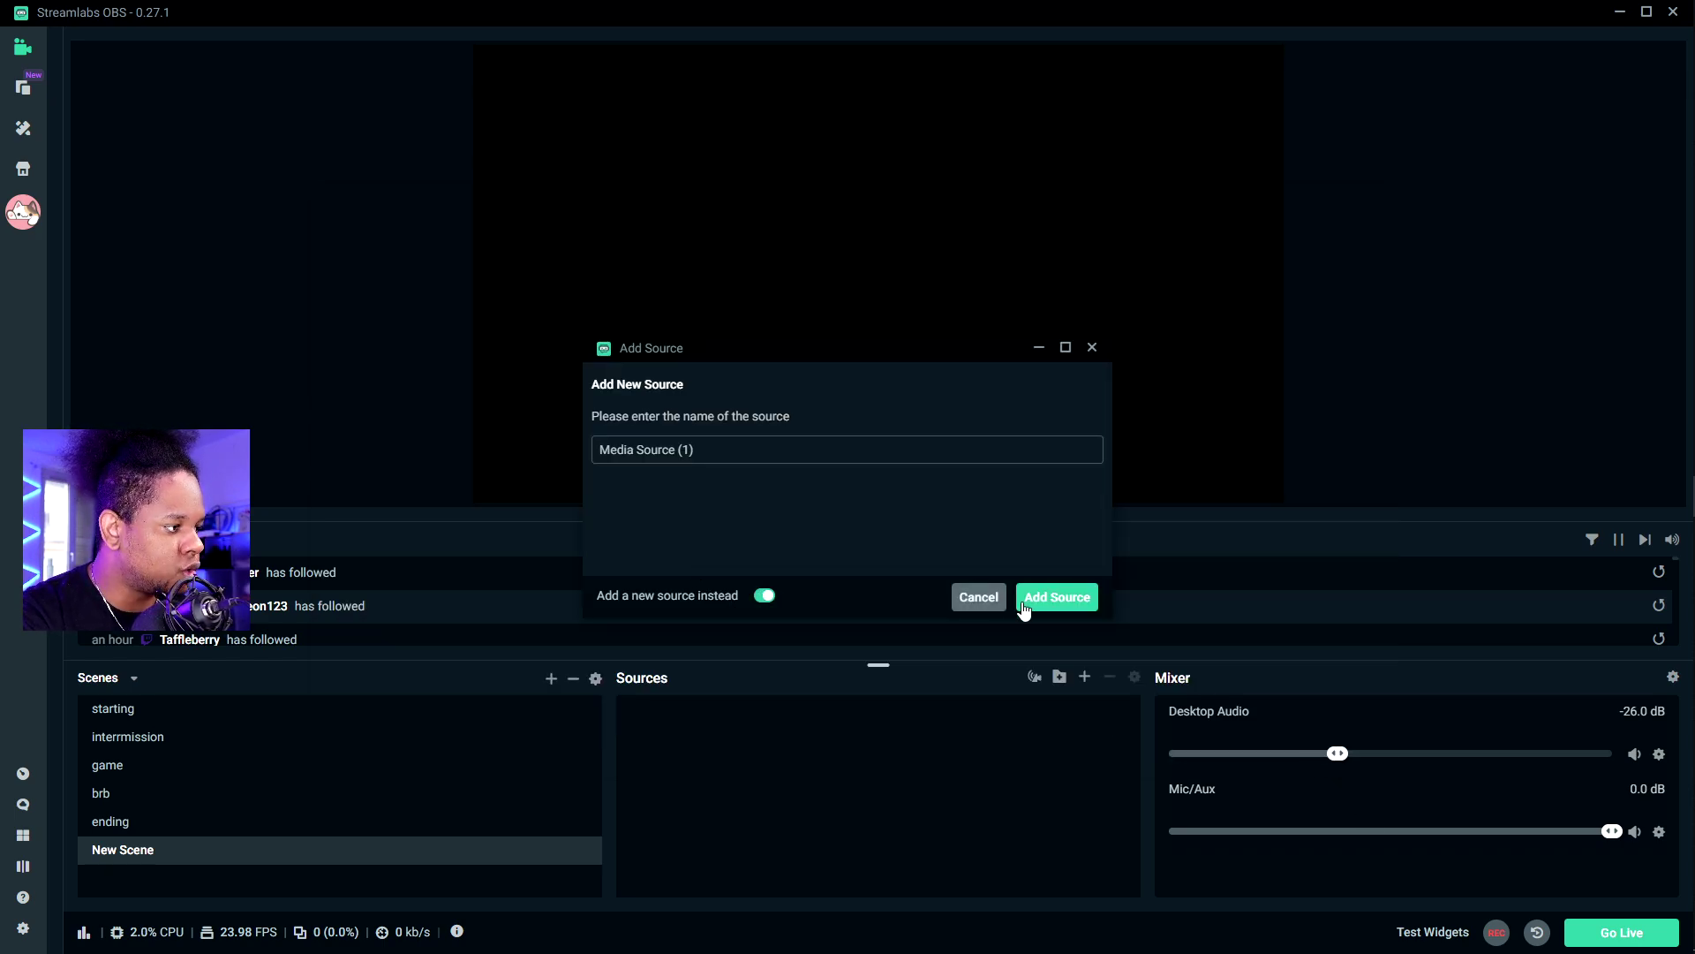
# Step: Create a media source named 'cam overlay' and load Cam2.mov as its file
pyautogui.write('cam')
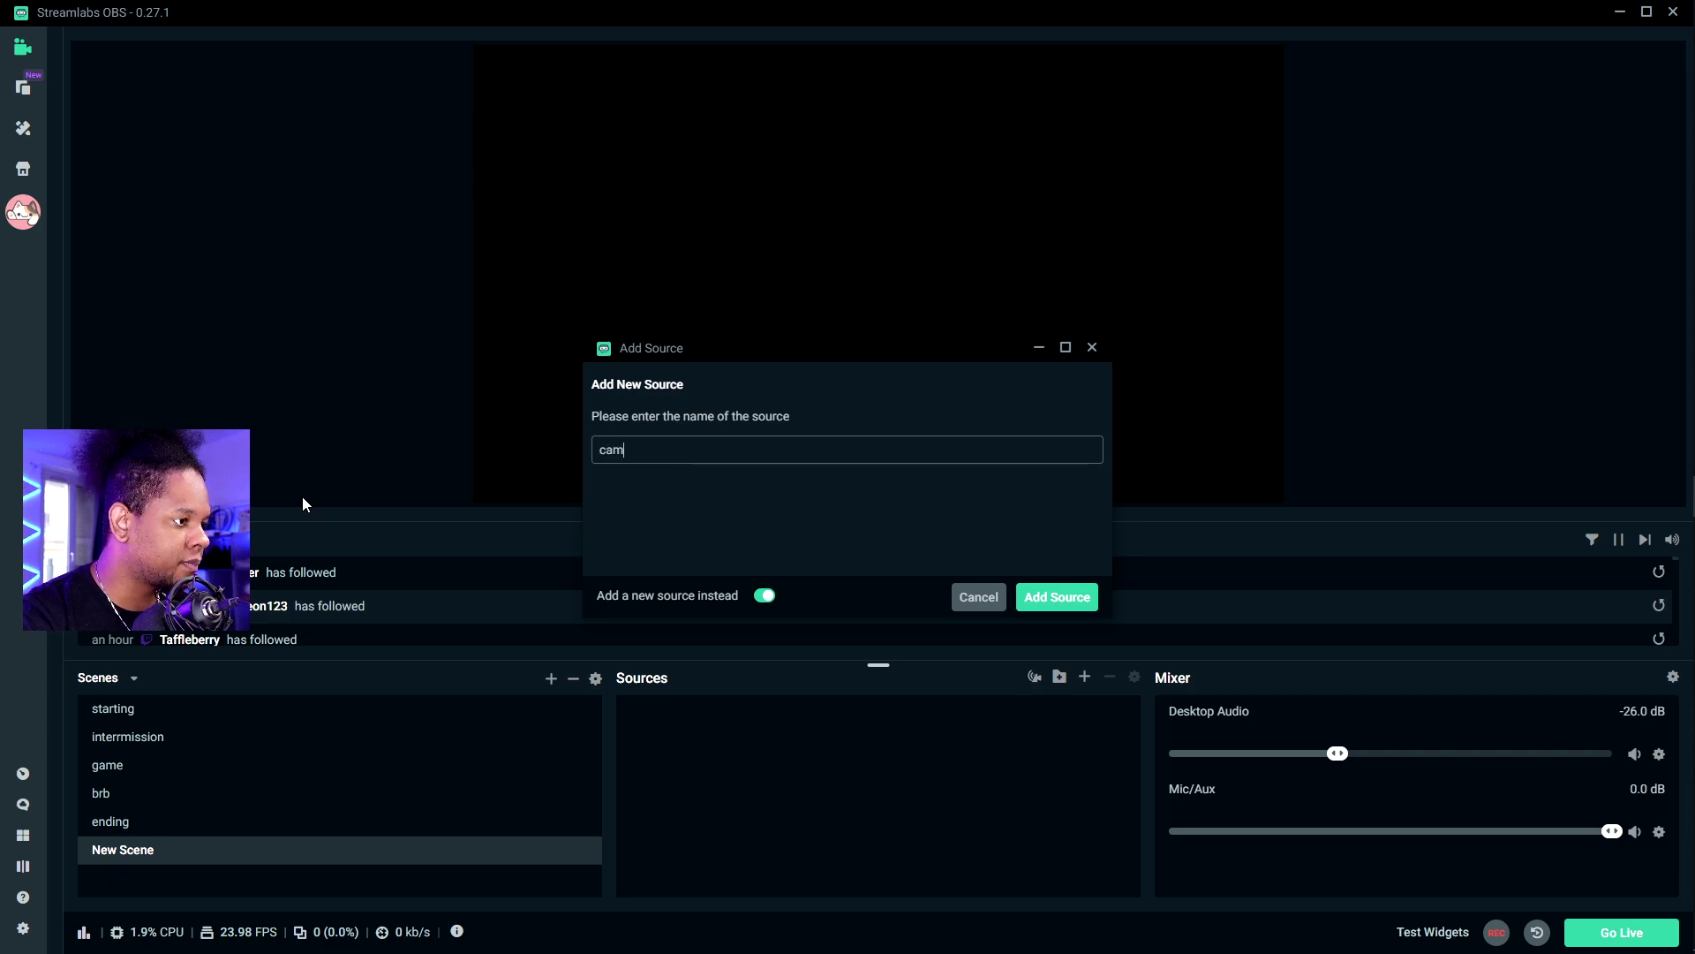
pyautogui.write(' overlay')
pyautogui.click(1024, 597)
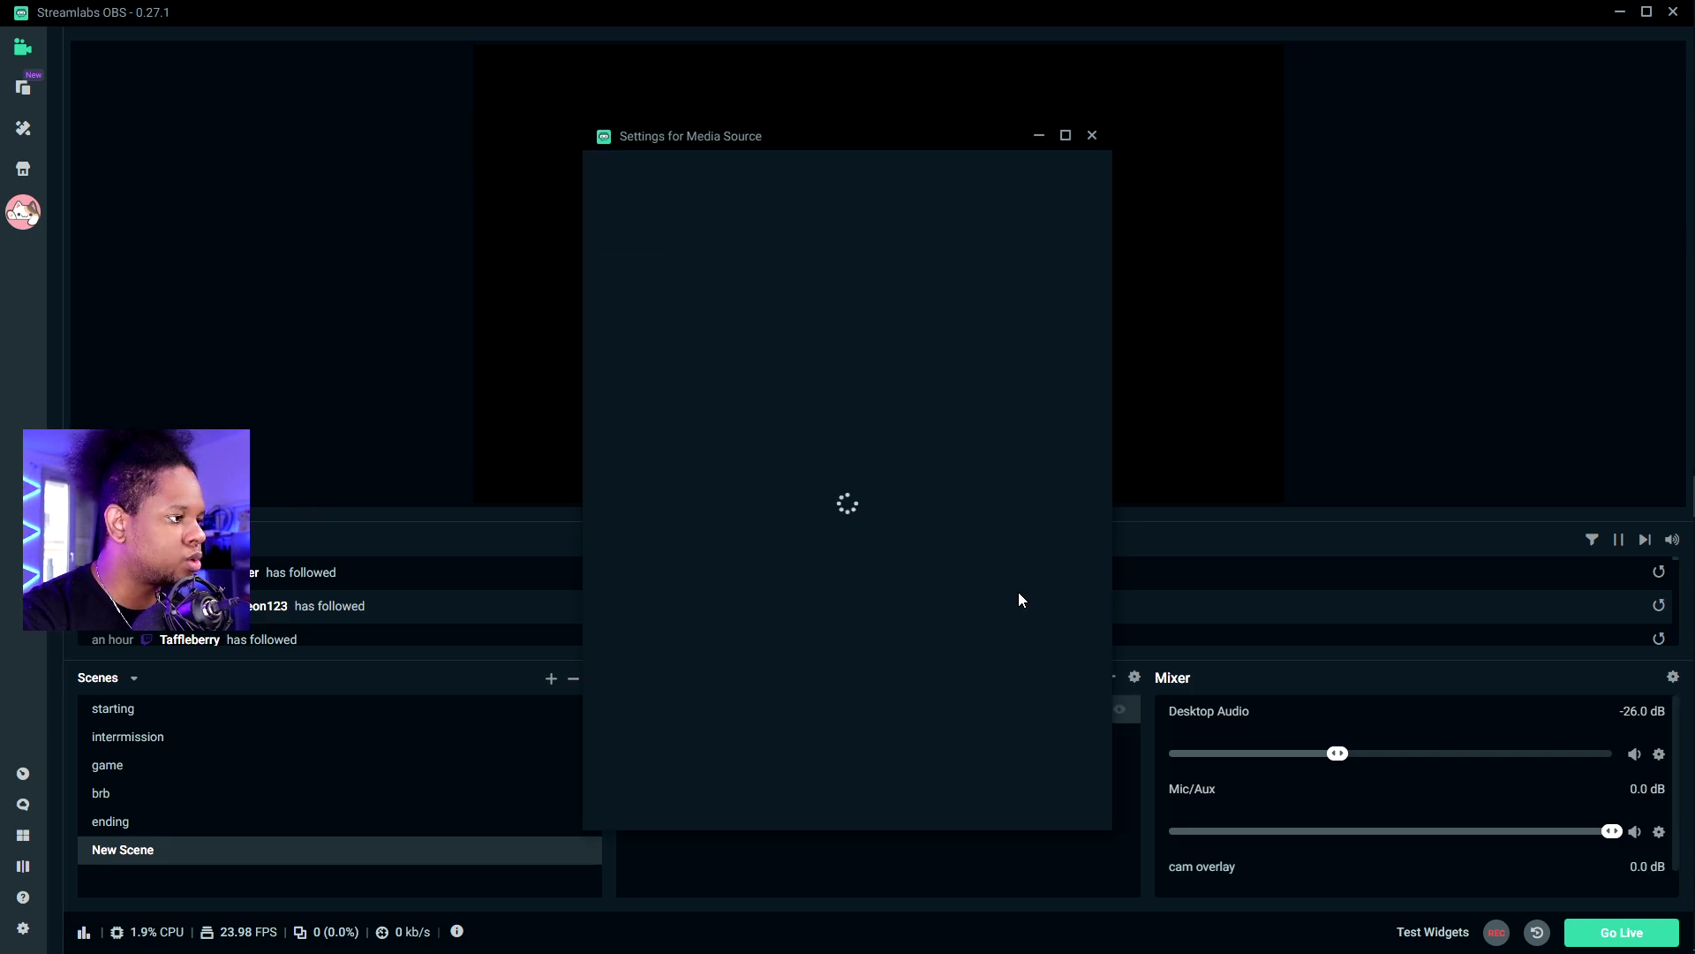
pyautogui.click(1064, 380)
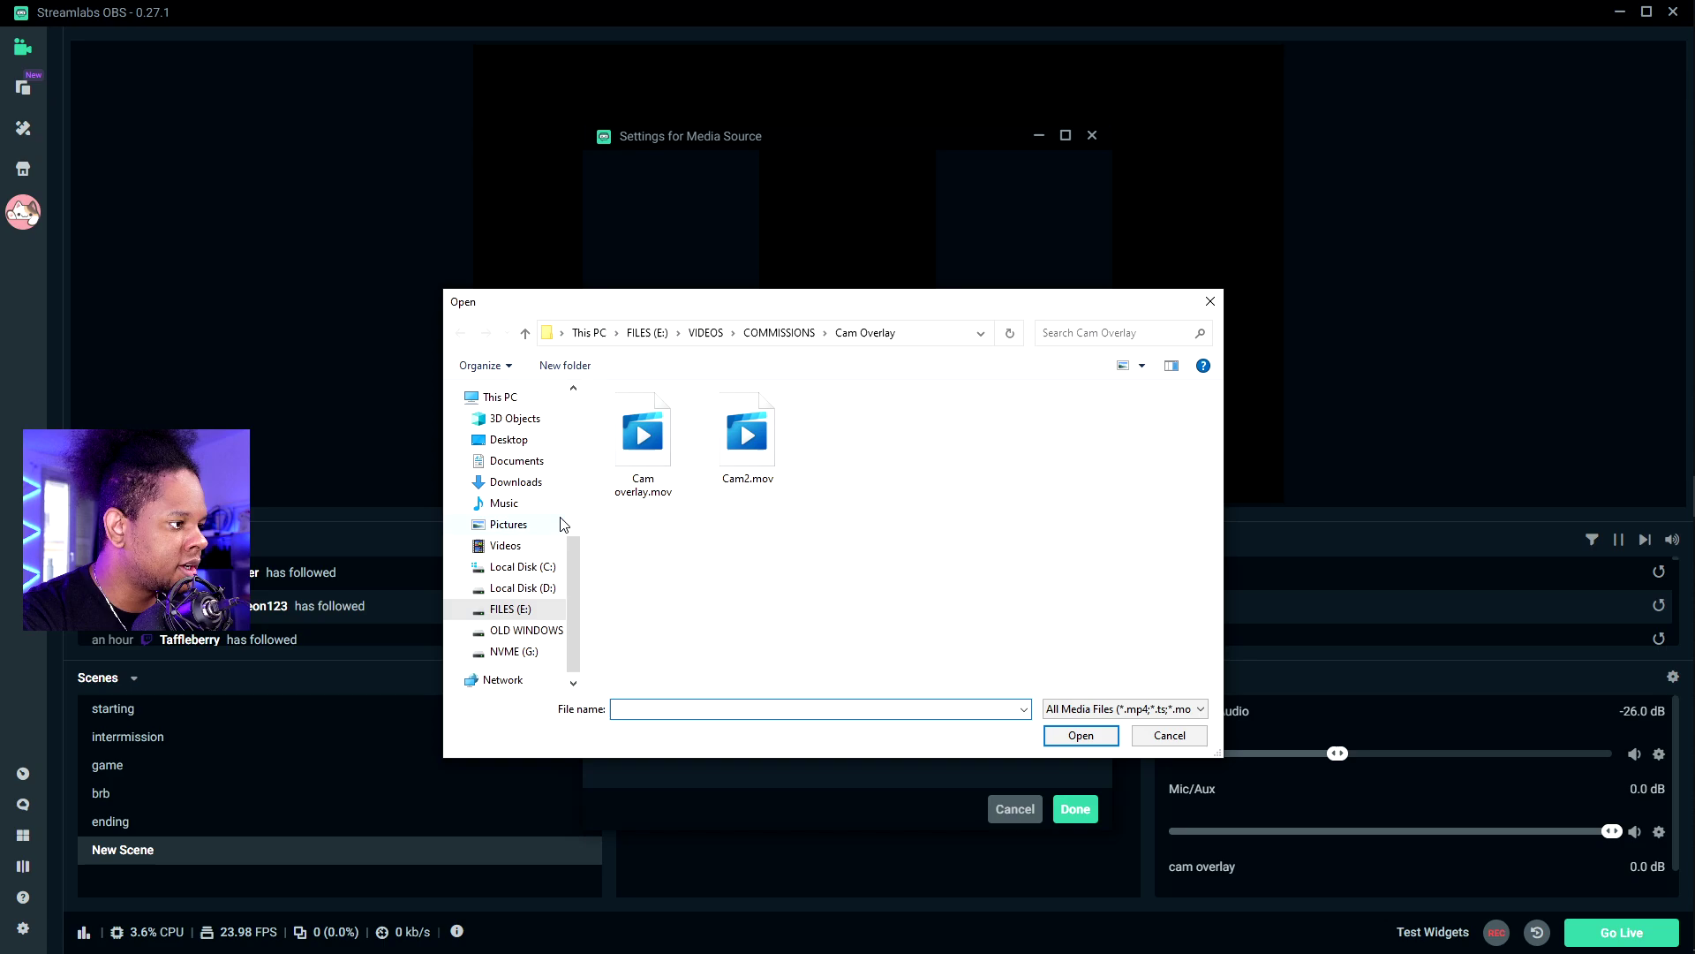
pyautogui.click(739, 437)
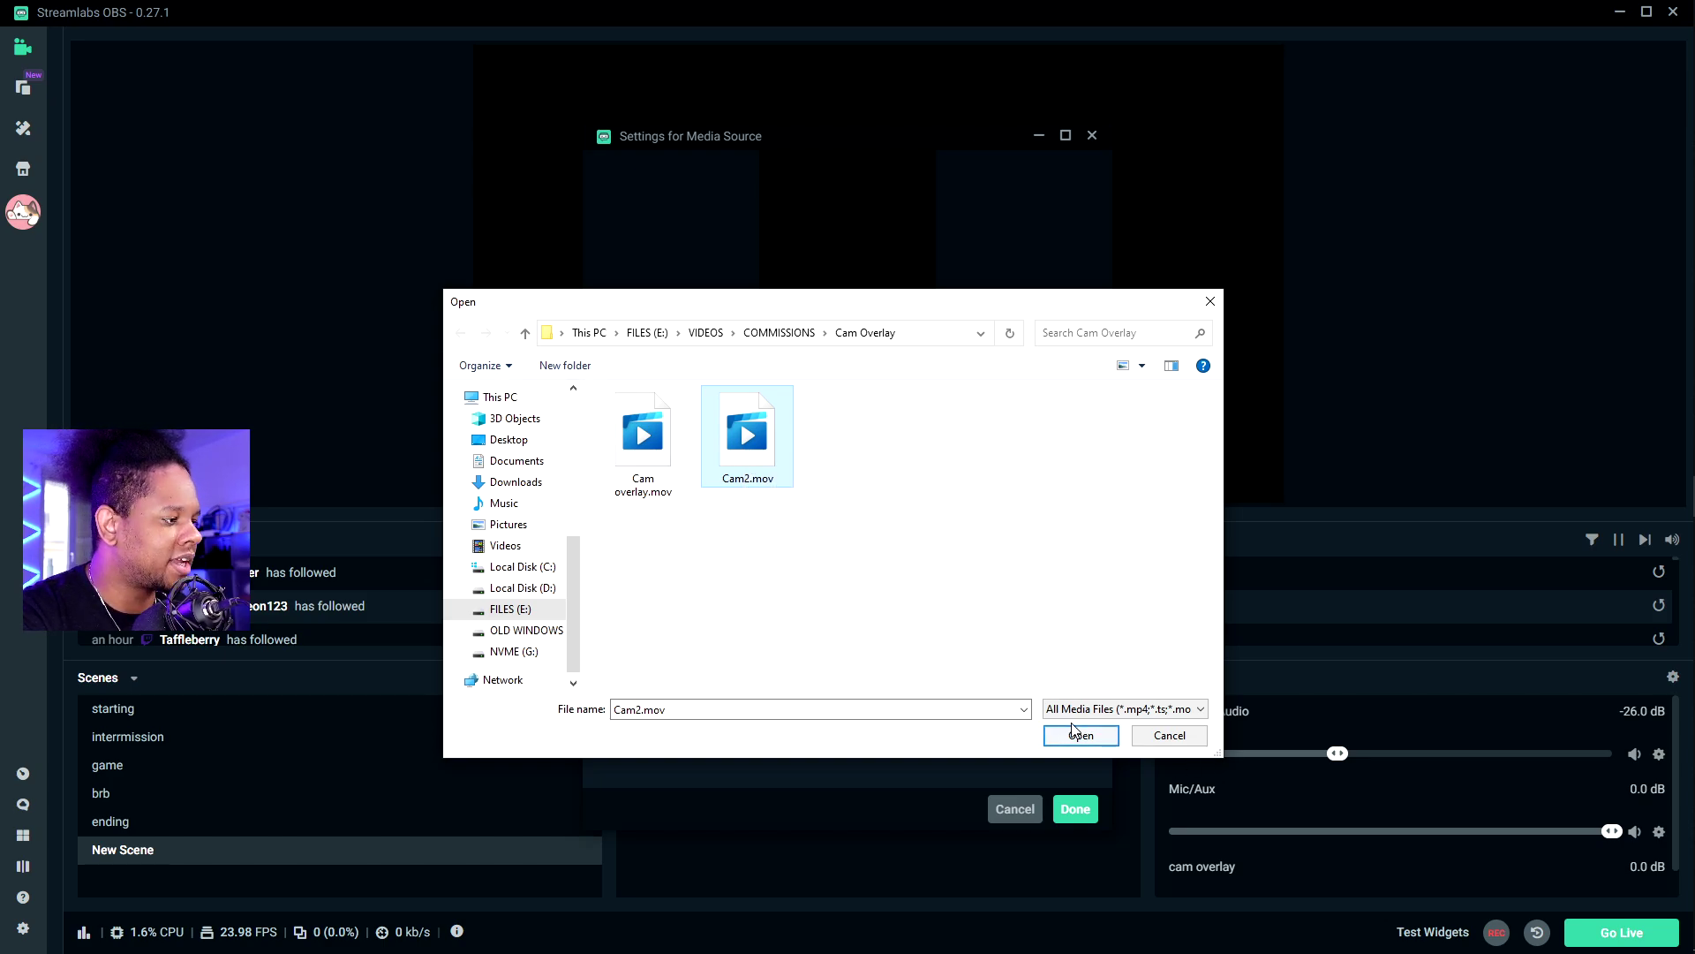
pyautogui.click(1081, 737)
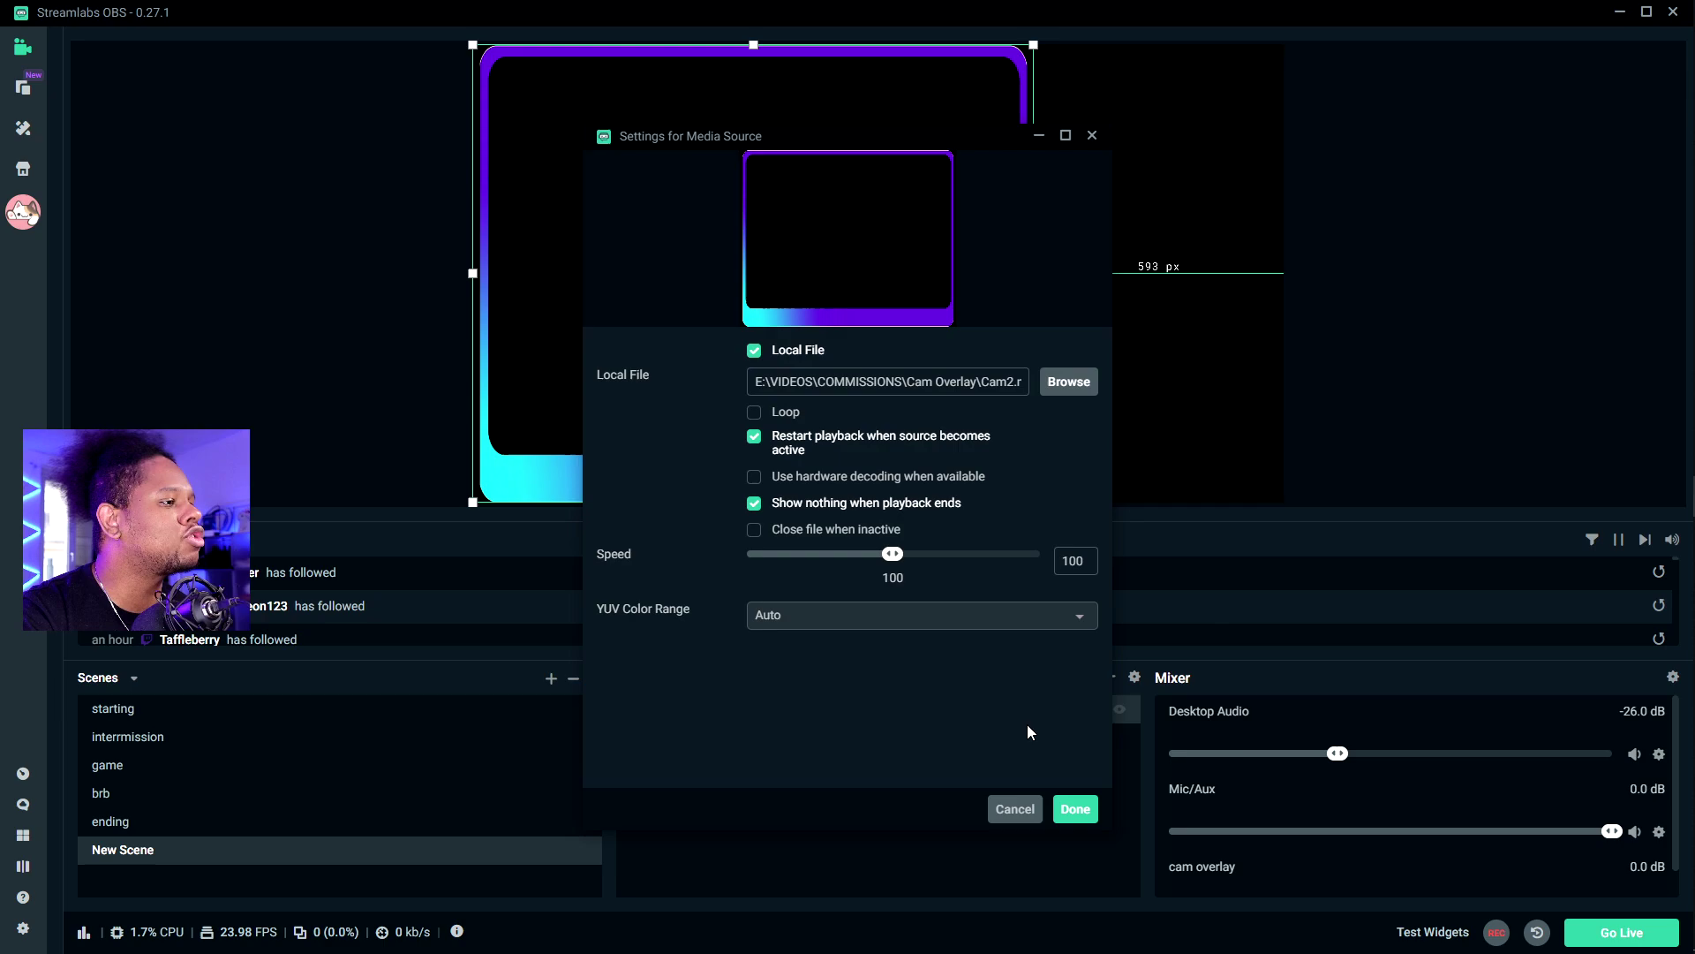
# Step: Enable looping on the cam overlay media source and confirm its settings
pyautogui.moveTo(775, 143); pyautogui.dragTo(1268, 80)
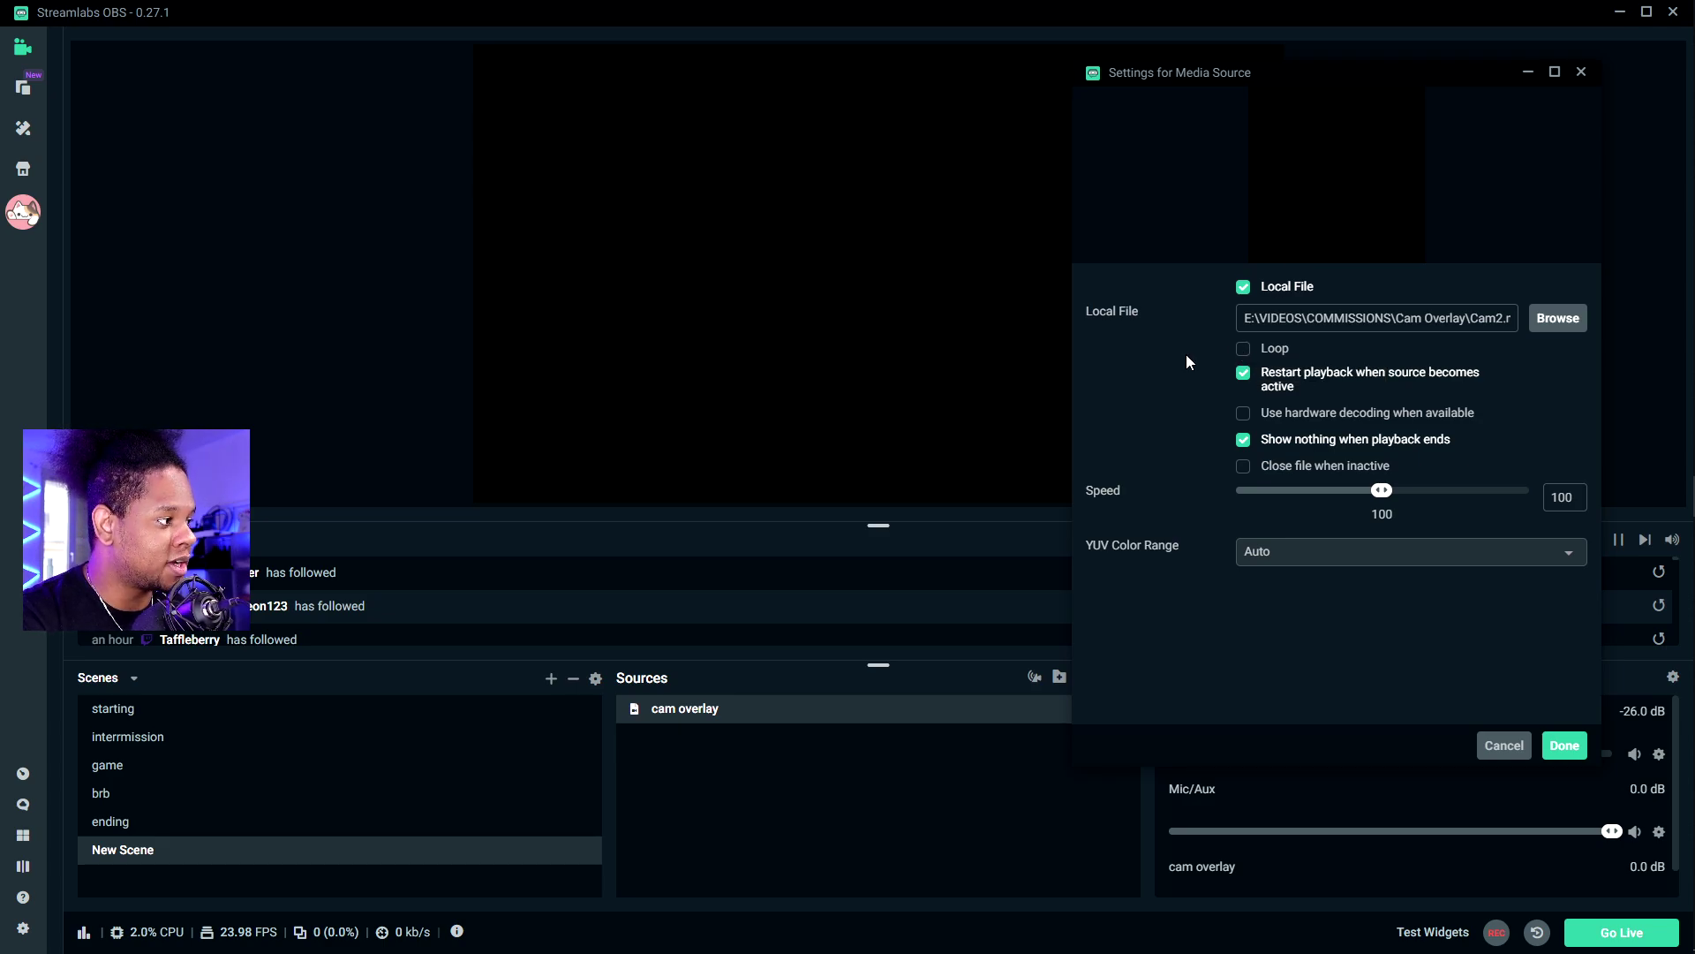
pyautogui.moveTo(1204, 72); pyautogui.dragTo(1106, 81)
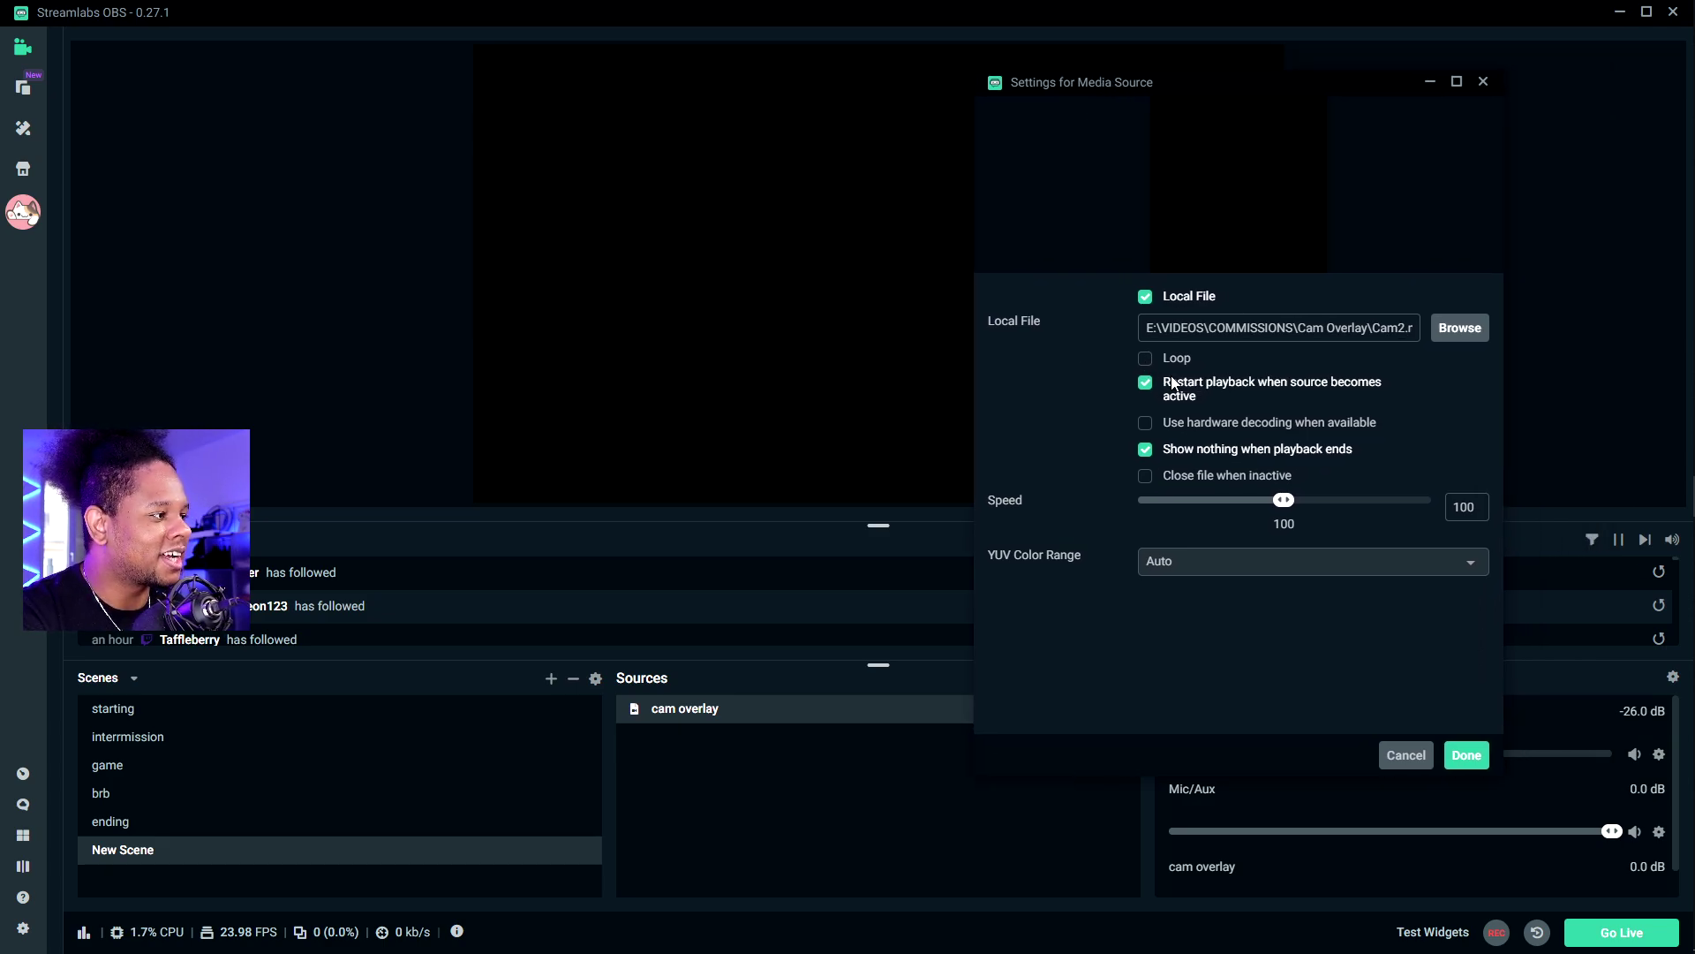
pyautogui.click(1147, 360)
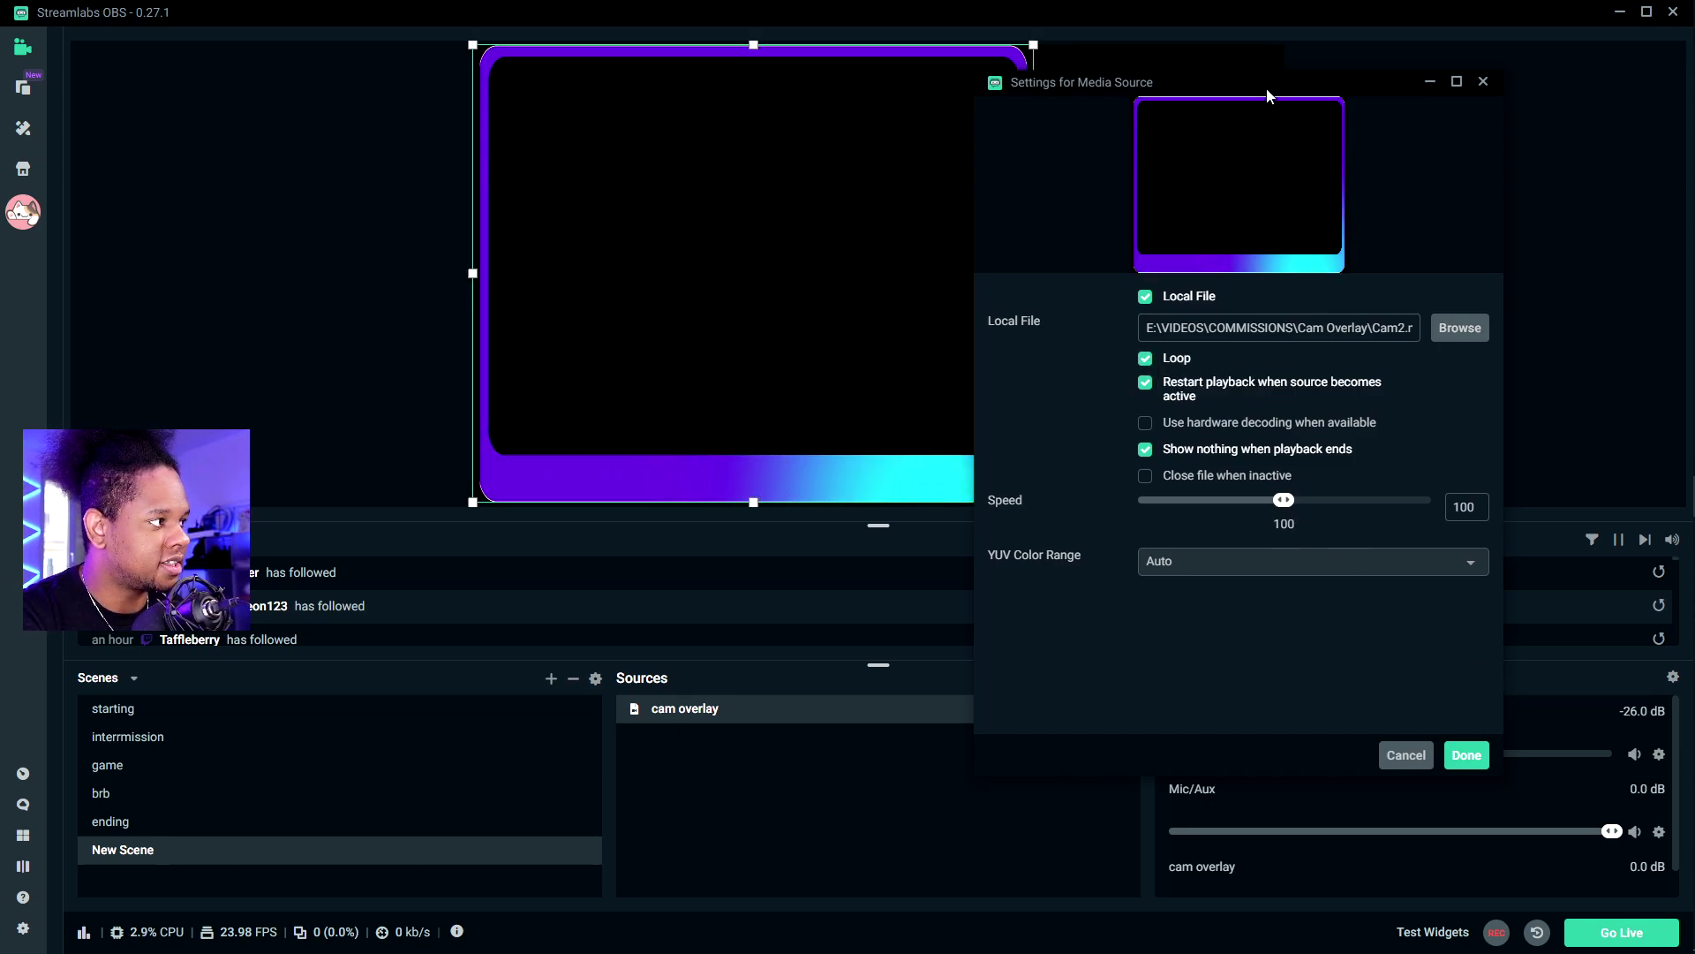
pyautogui.moveTo(1258, 85); pyautogui.dragTo(1374, 87)
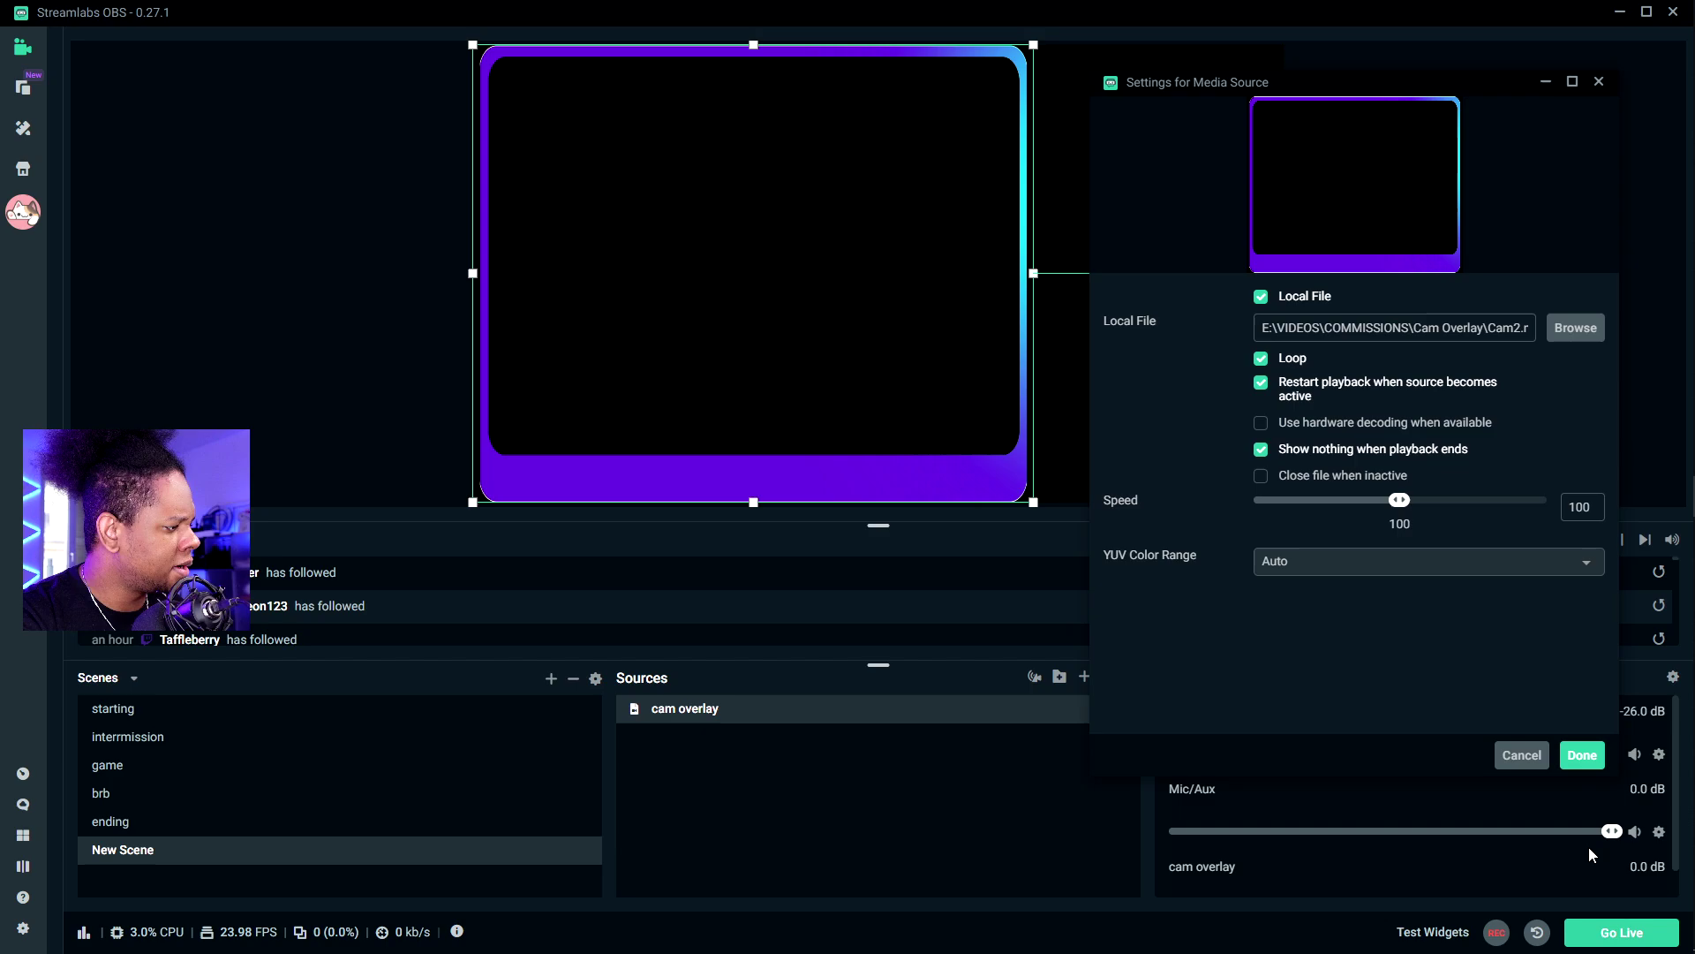
pyautogui.click(1592, 758)
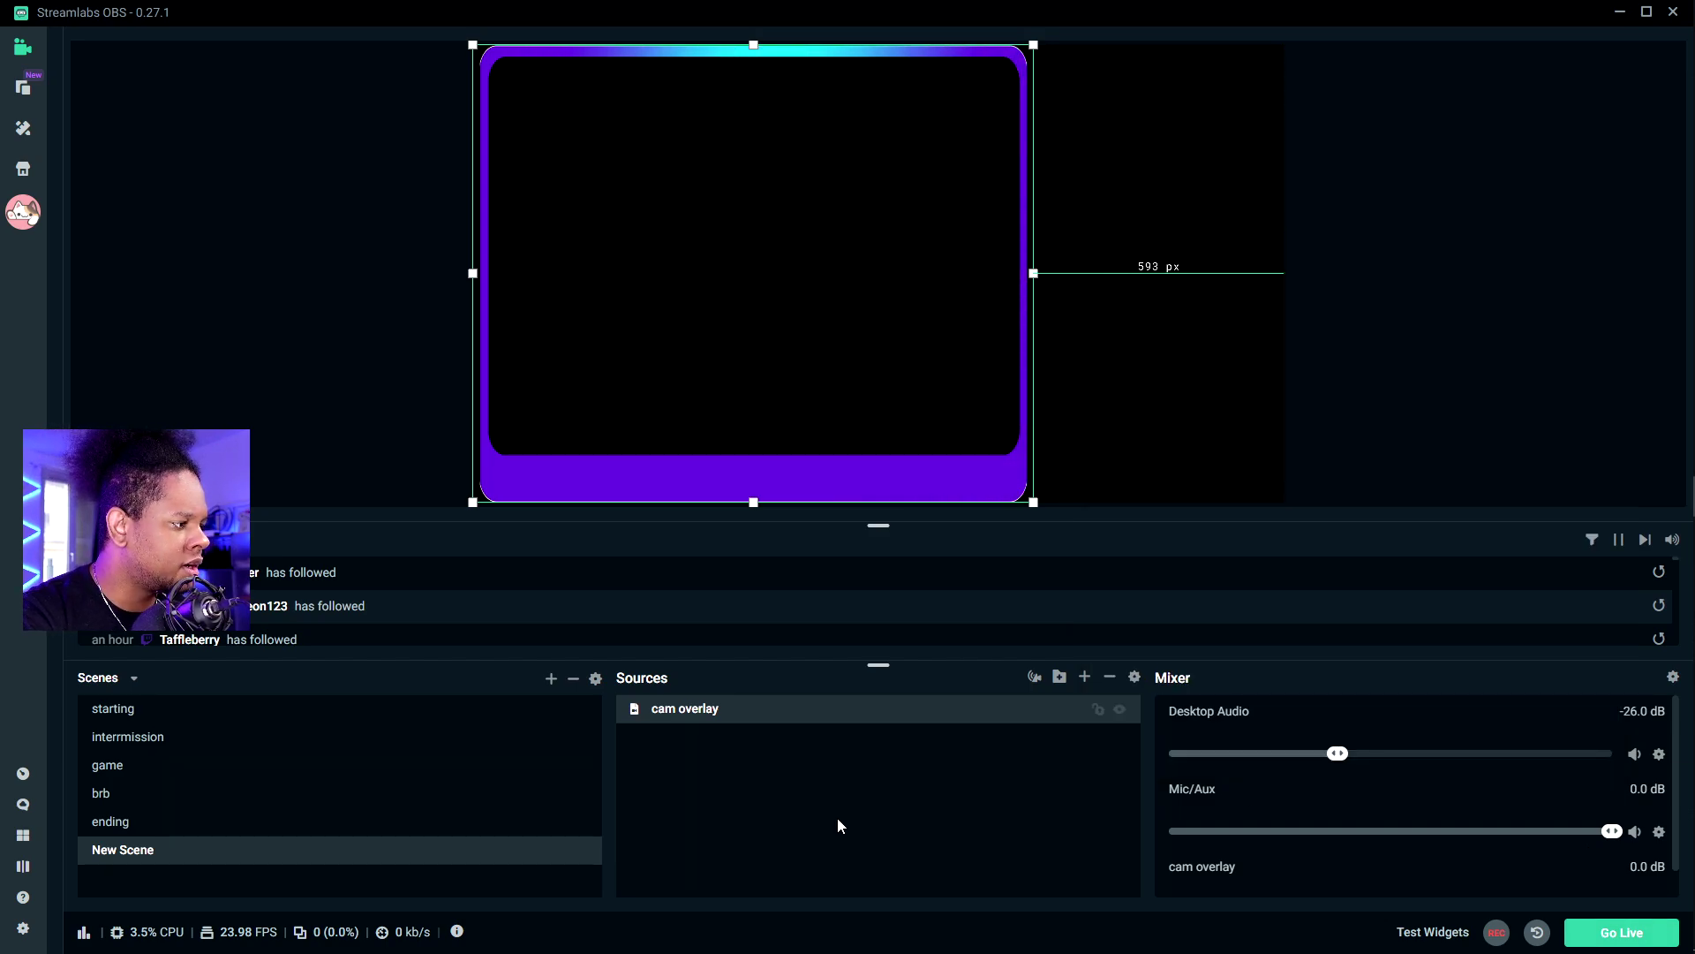
pyautogui.click(1084, 676)
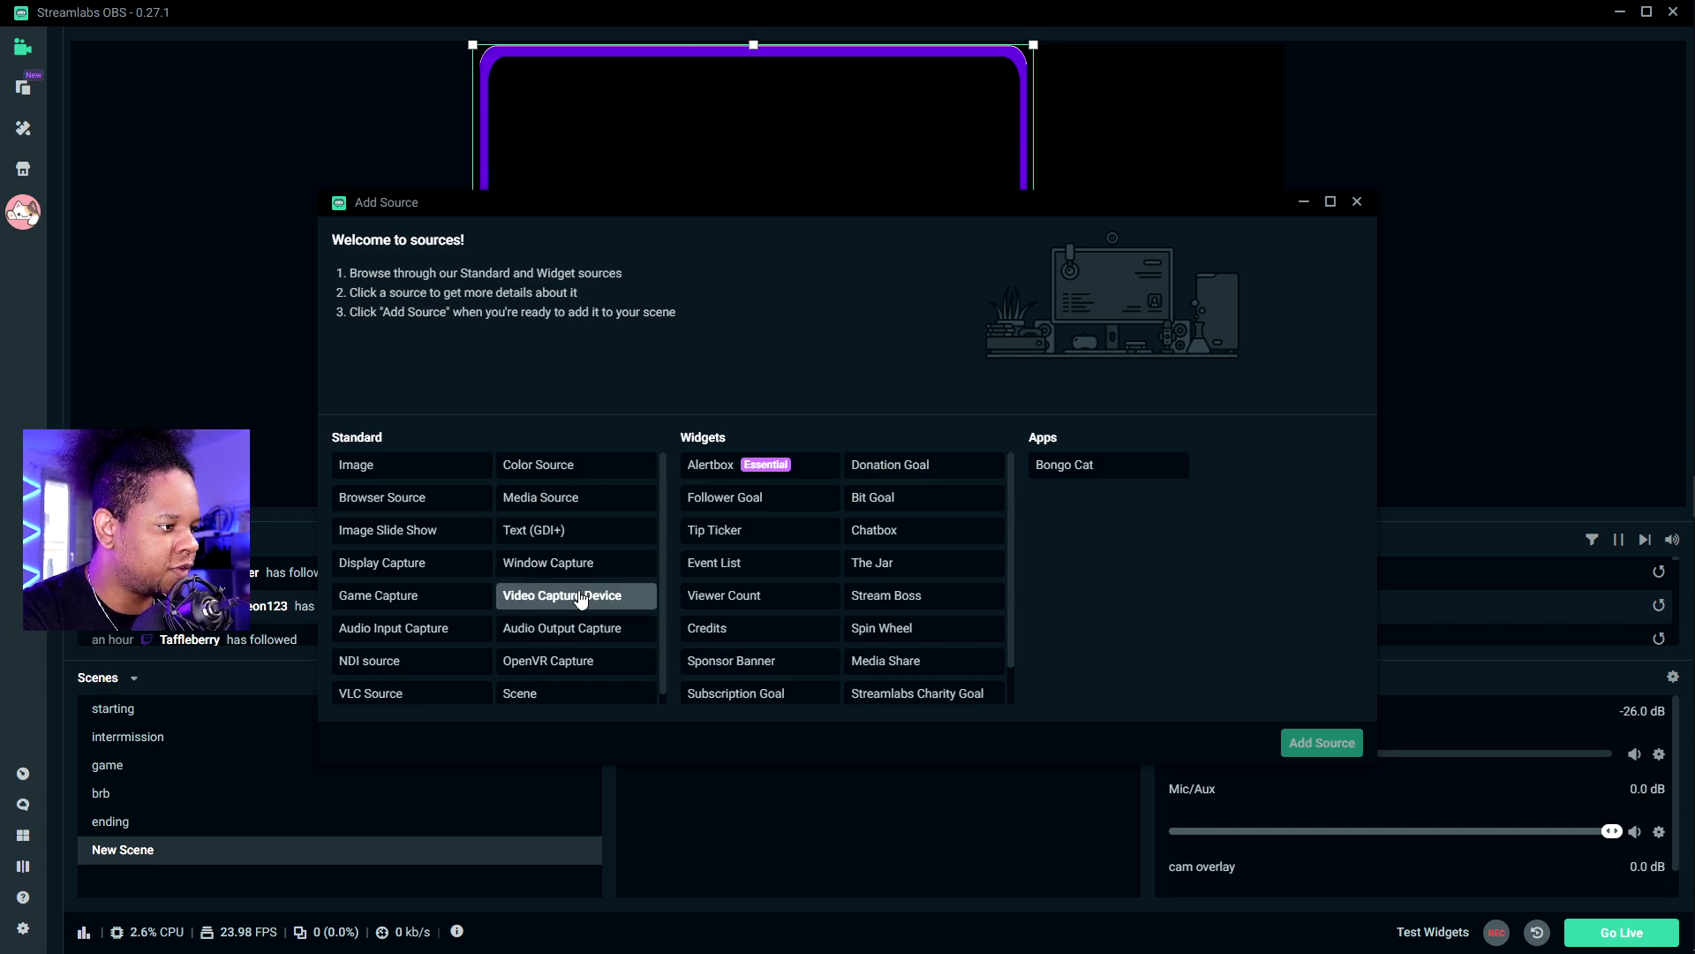
# Step: Add a new Video Capture Device (1) source to the scene
pyautogui.click(580, 600)
pyautogui.click(1322, 743)
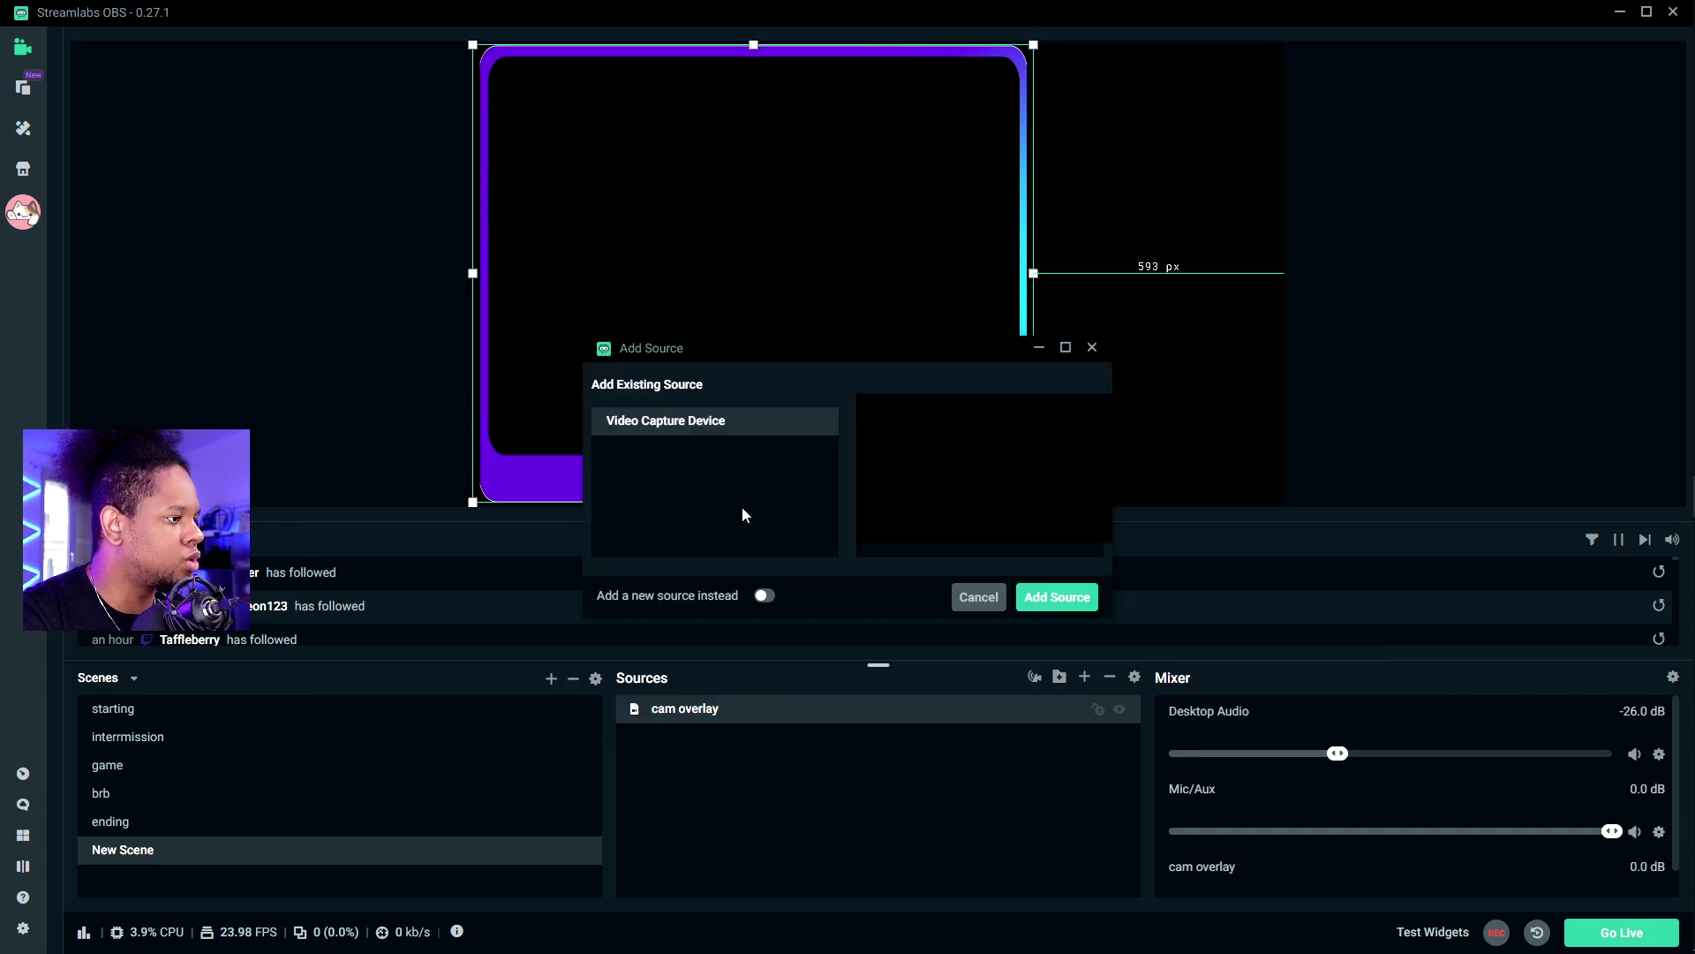
pyautogui.click(763, 595)
pyautogui.click(1060, 599)
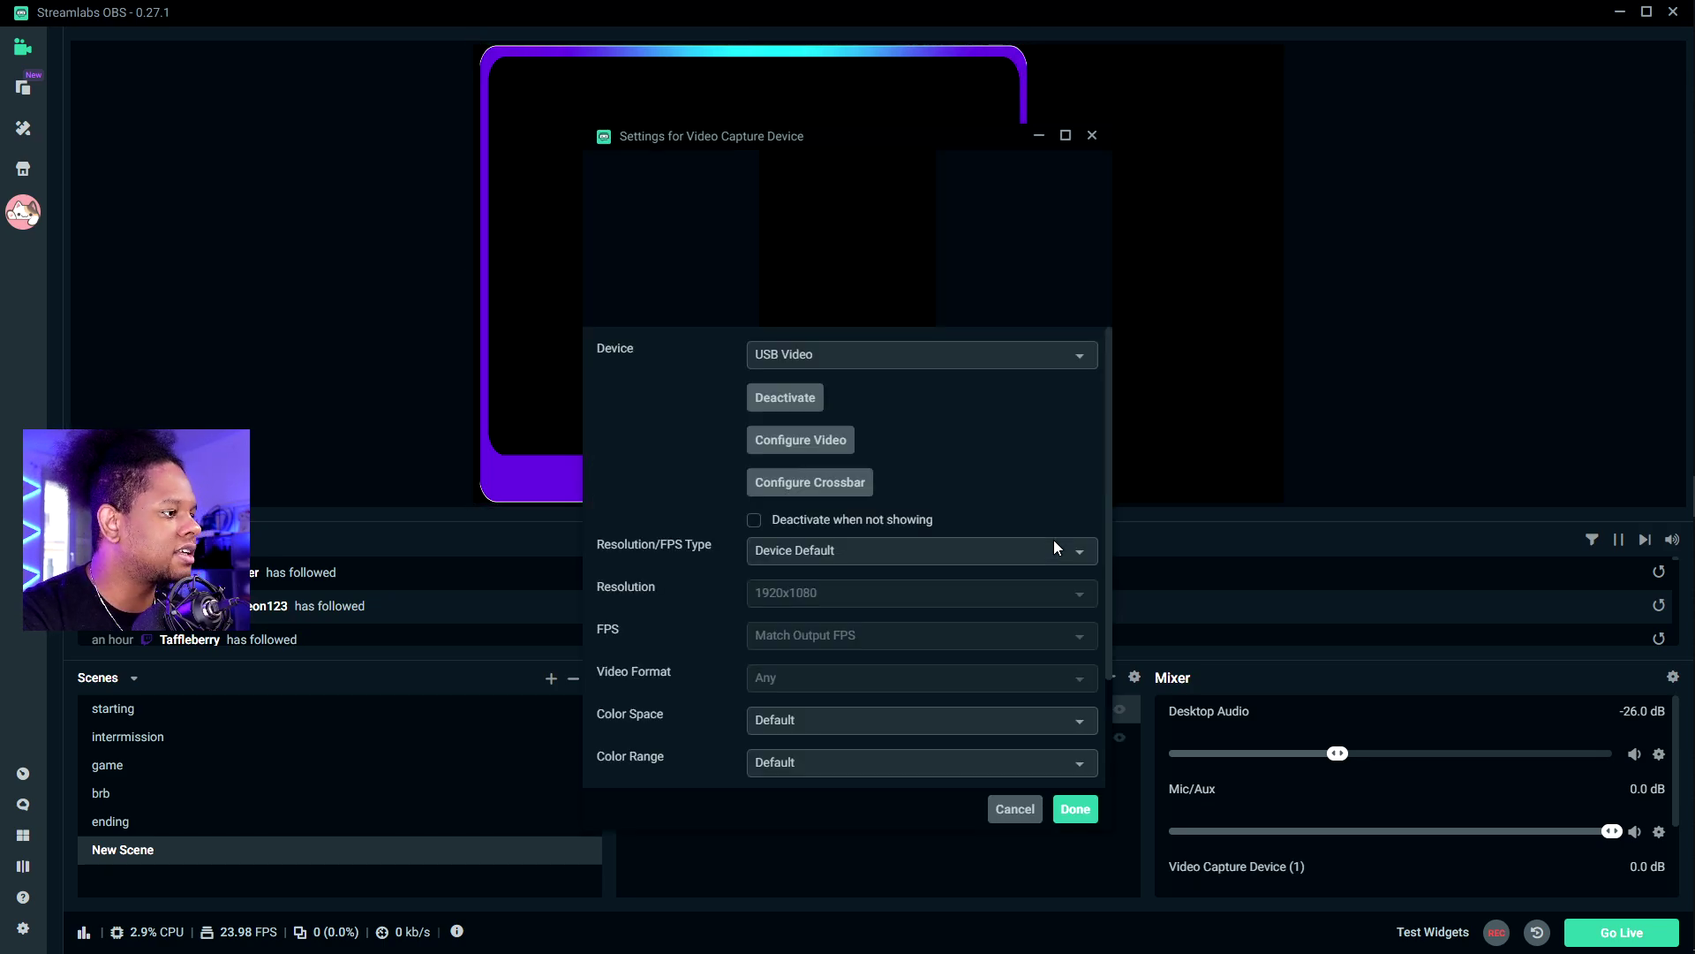
# Step: Set the capture device to HD Pro Webcam C920 with a Custom 1920x1080 resolution
pyautogui.click(910, 354)
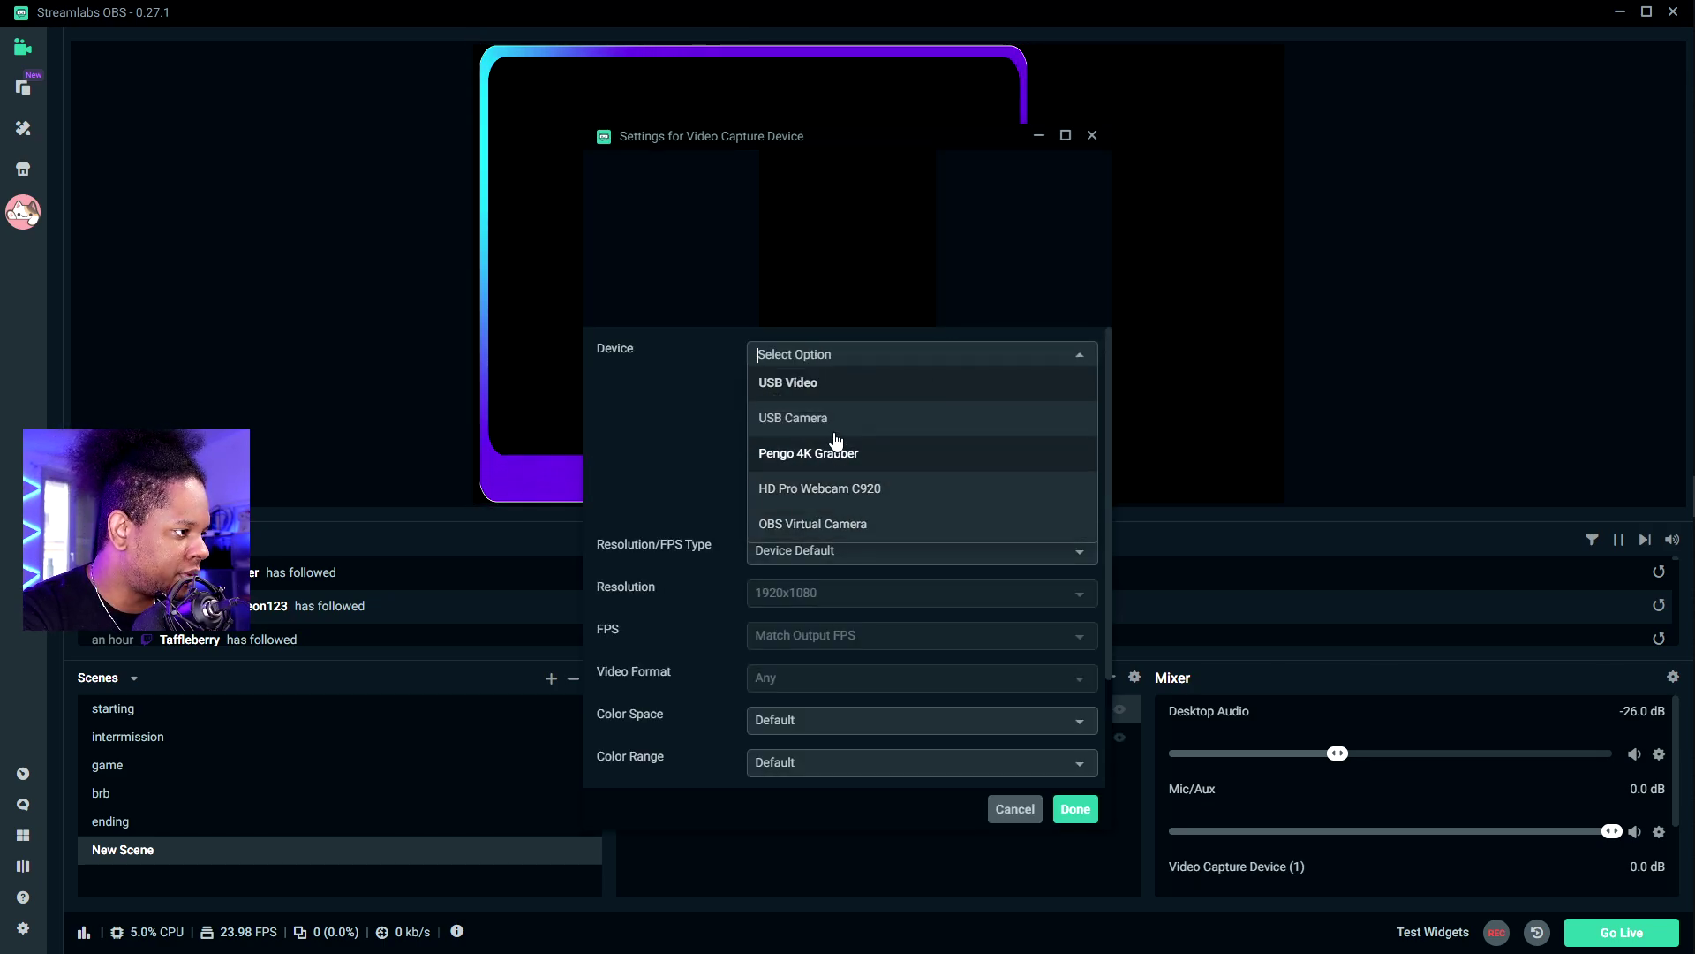
pyautogui.scroll(-3, 834, 468)
pyautogui.scroll(3, 843, 459)
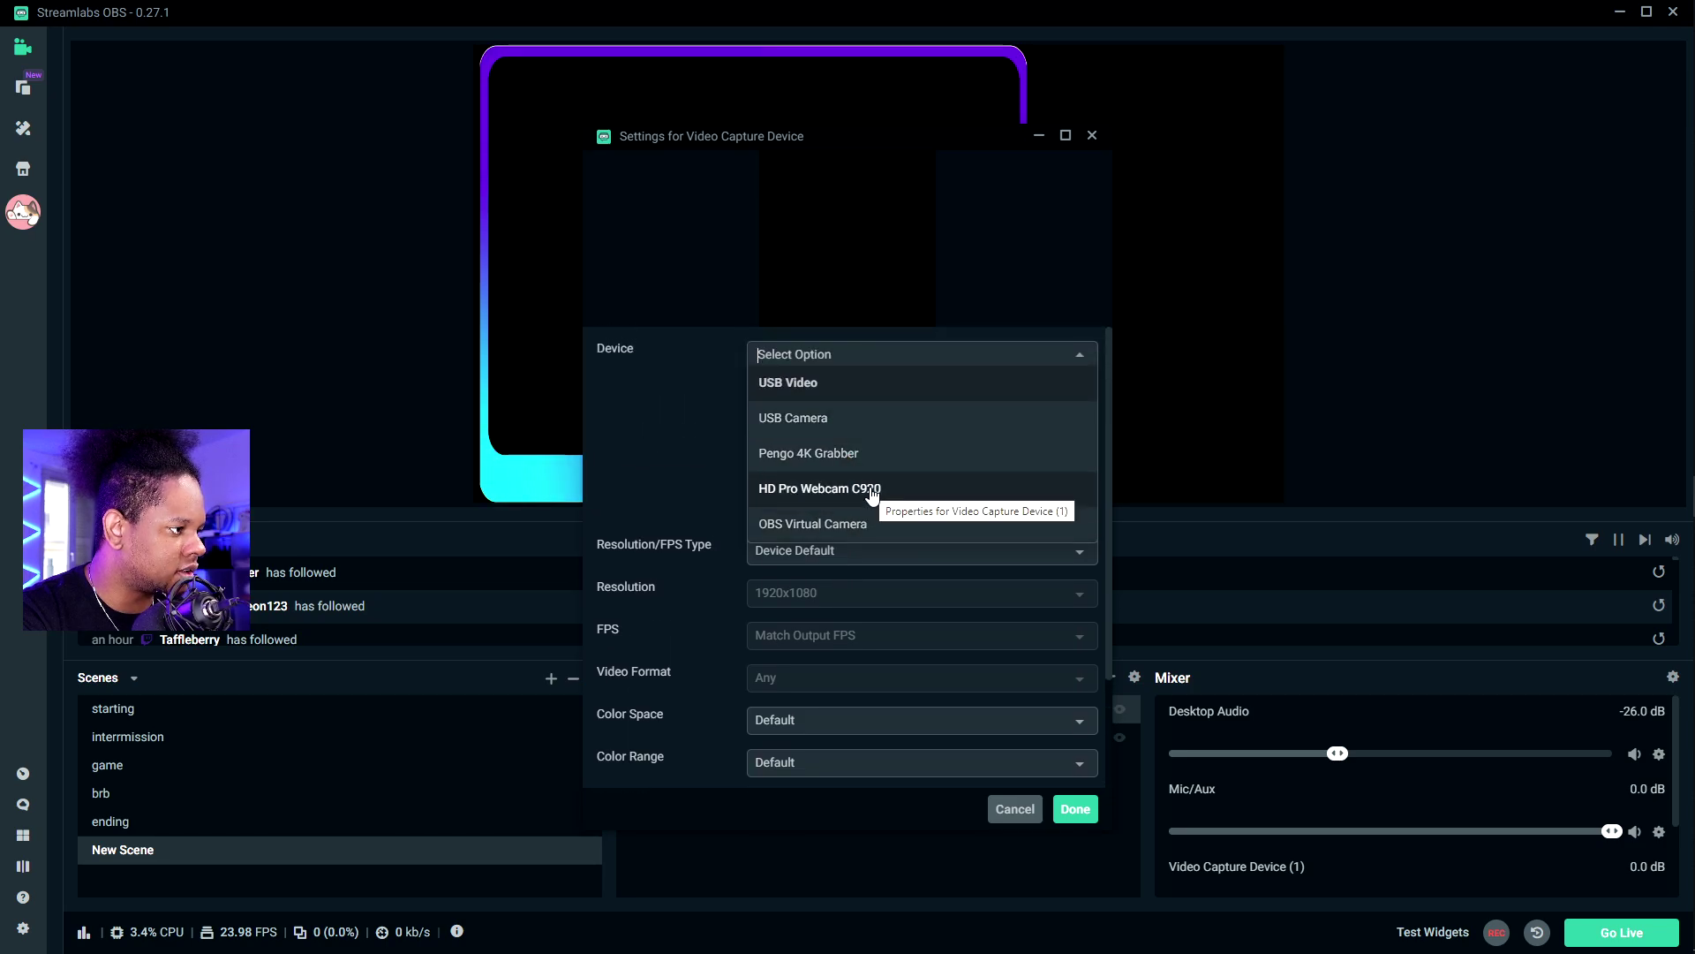
pyautogui.click(861, 489)
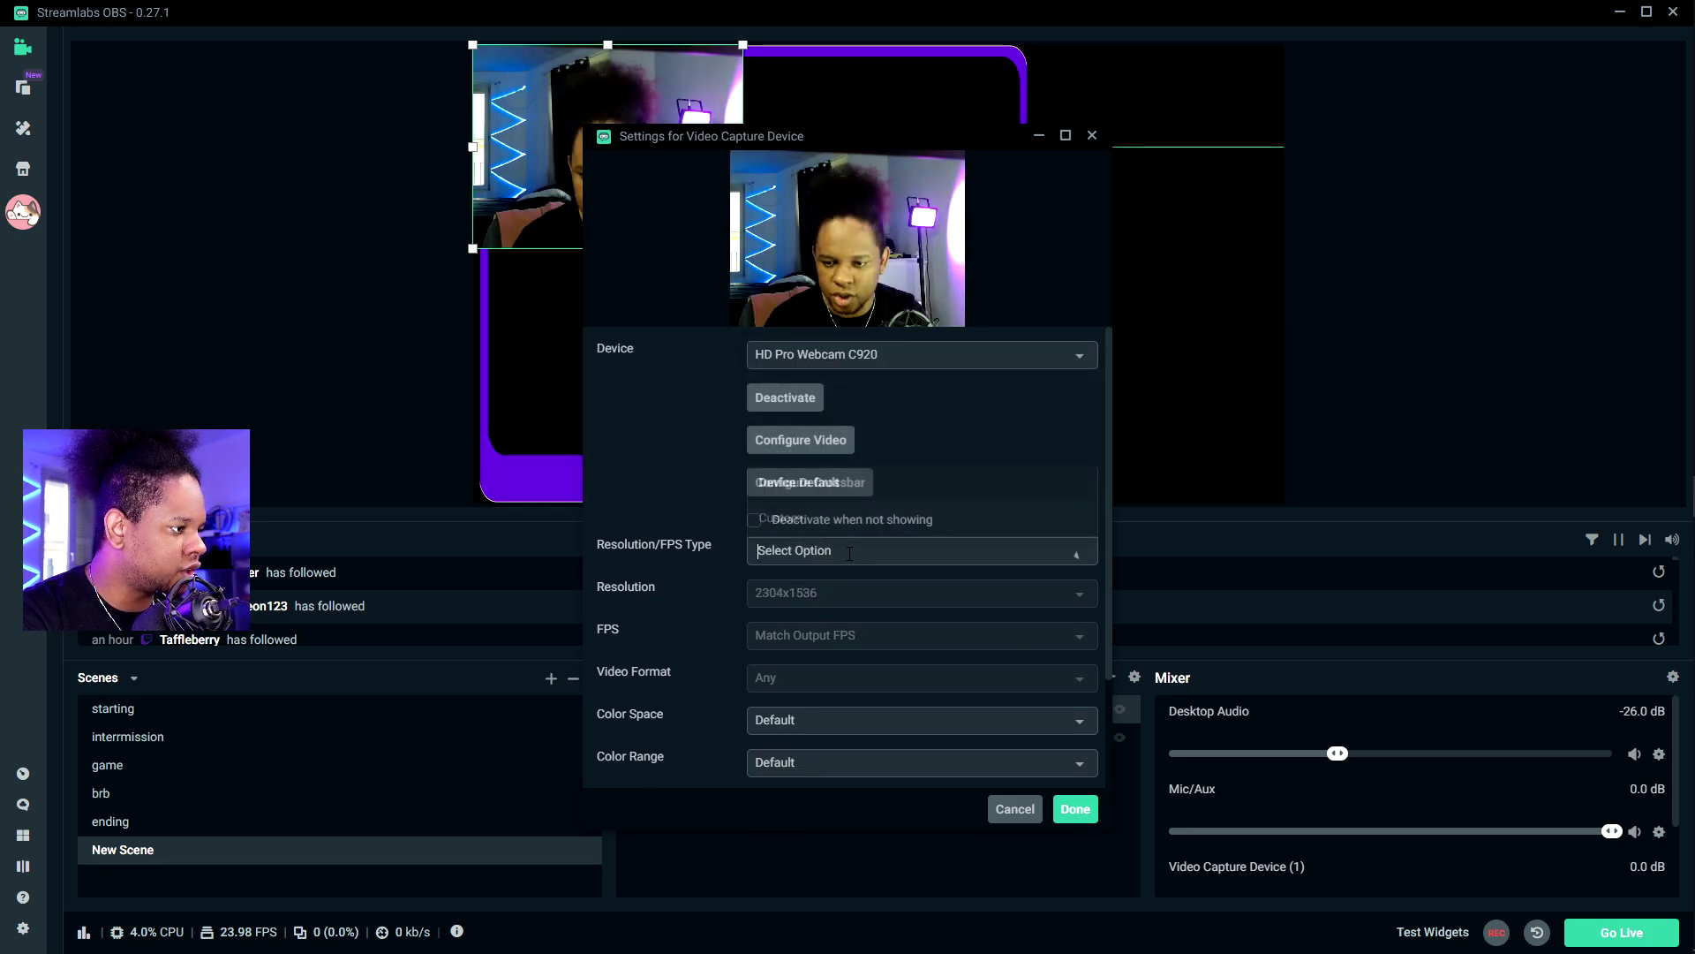
pyautogui.click(816, 551)
pyautogui.click(810, 519)
pyautogui.click(837, 593)
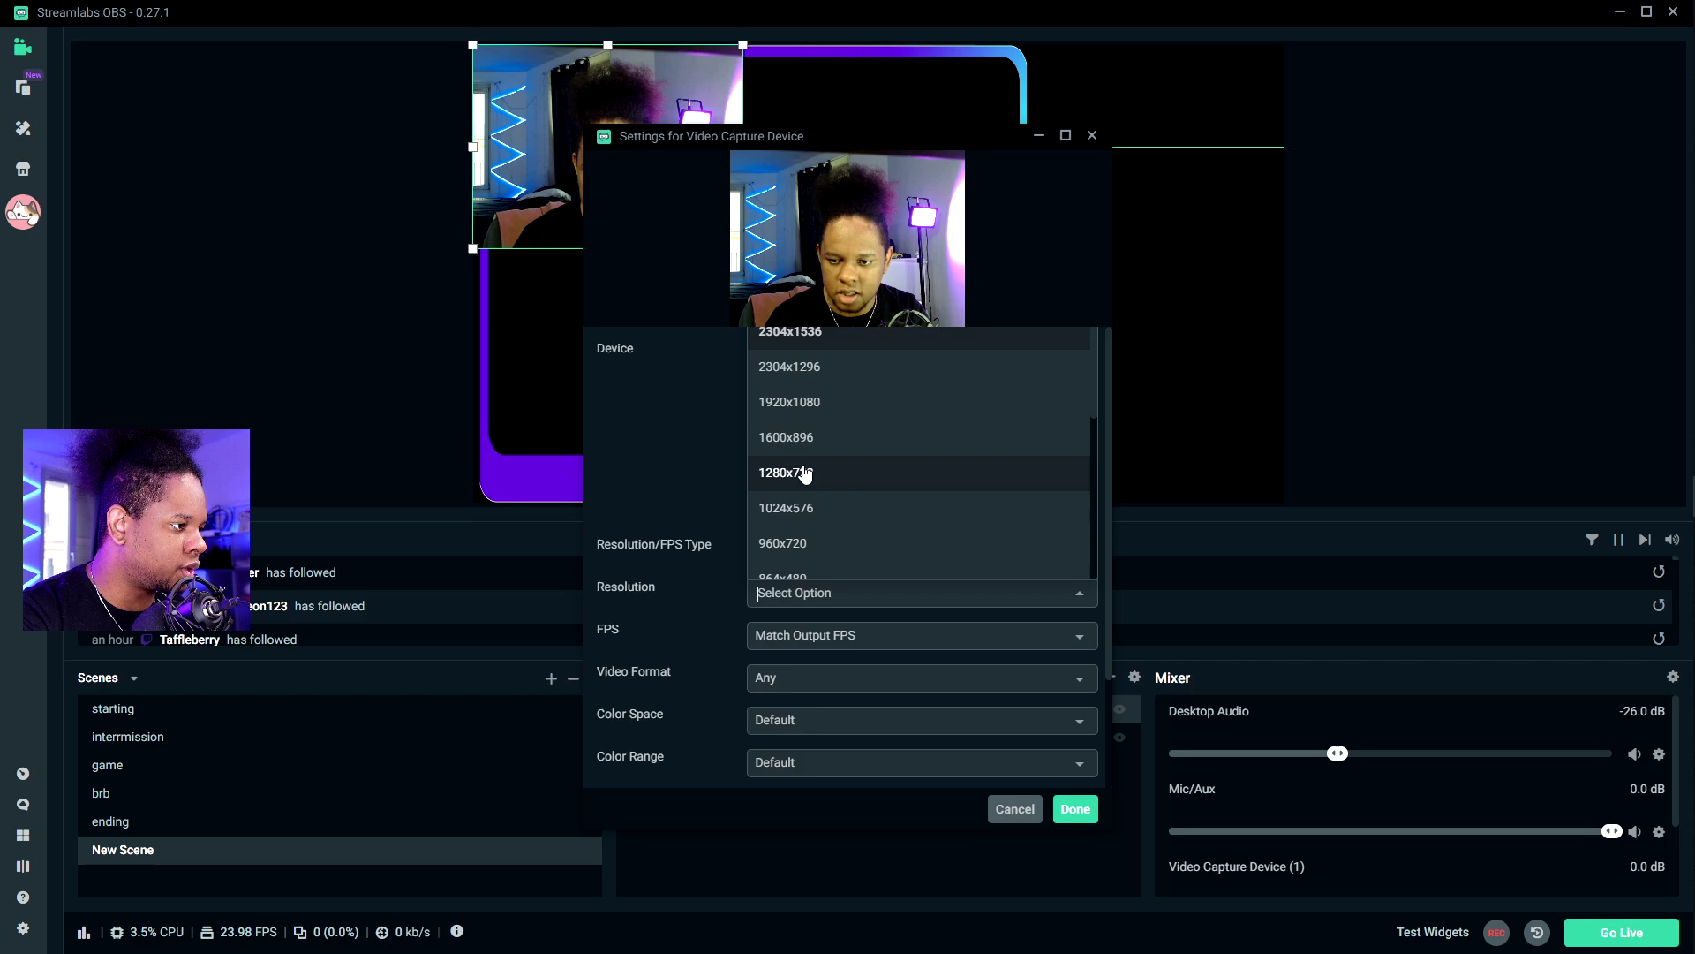
pyautogui.click(797, 400)
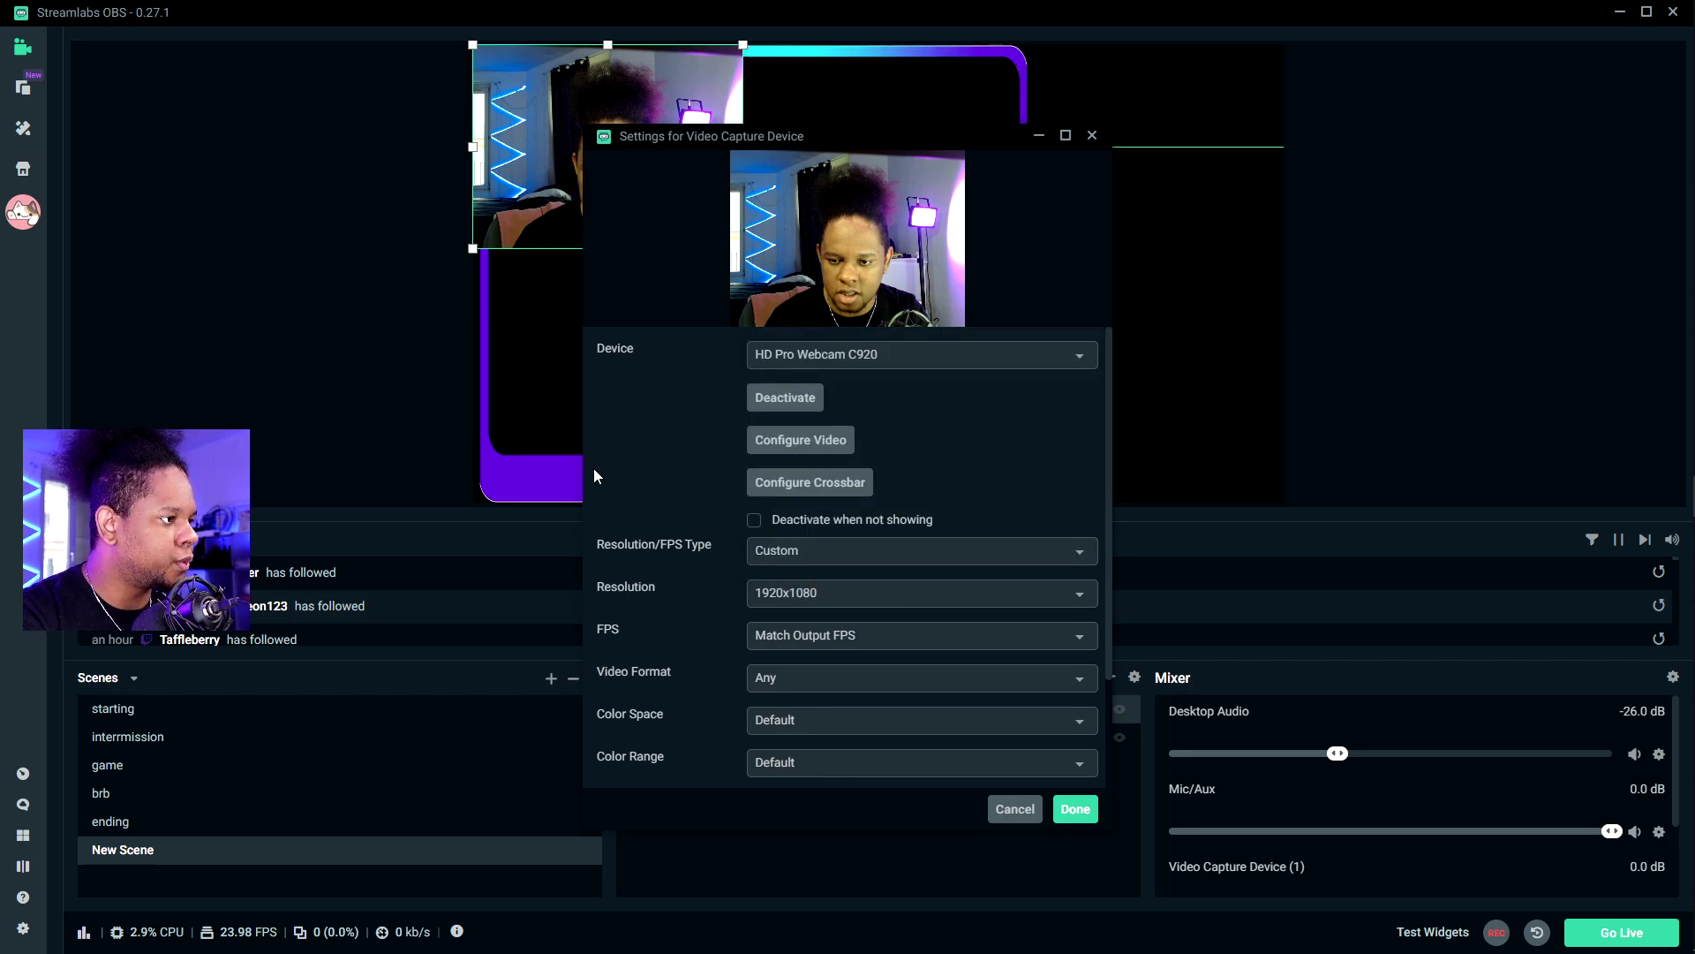
pyautogui.click(1076, 809)
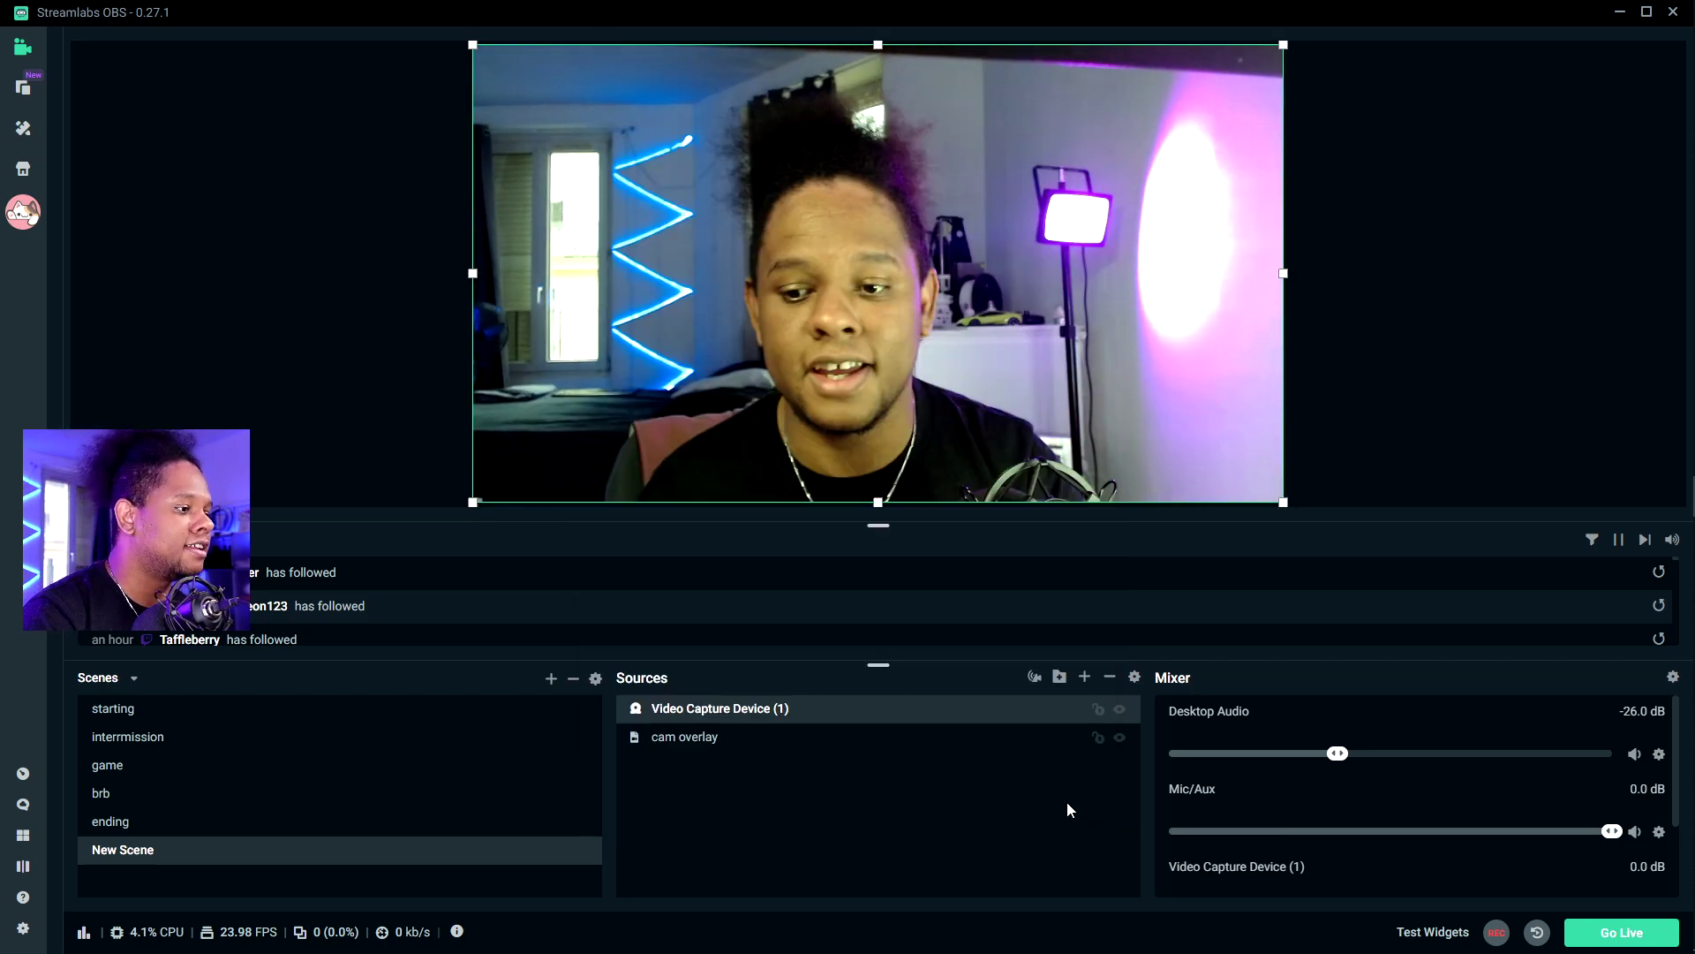
# Step: Put cam overlay above the webcam, shift the webcam left, and crop both sides to the frame
pyautogui.moveTo(722, 708); pyautogui.dragTo(726, 760)
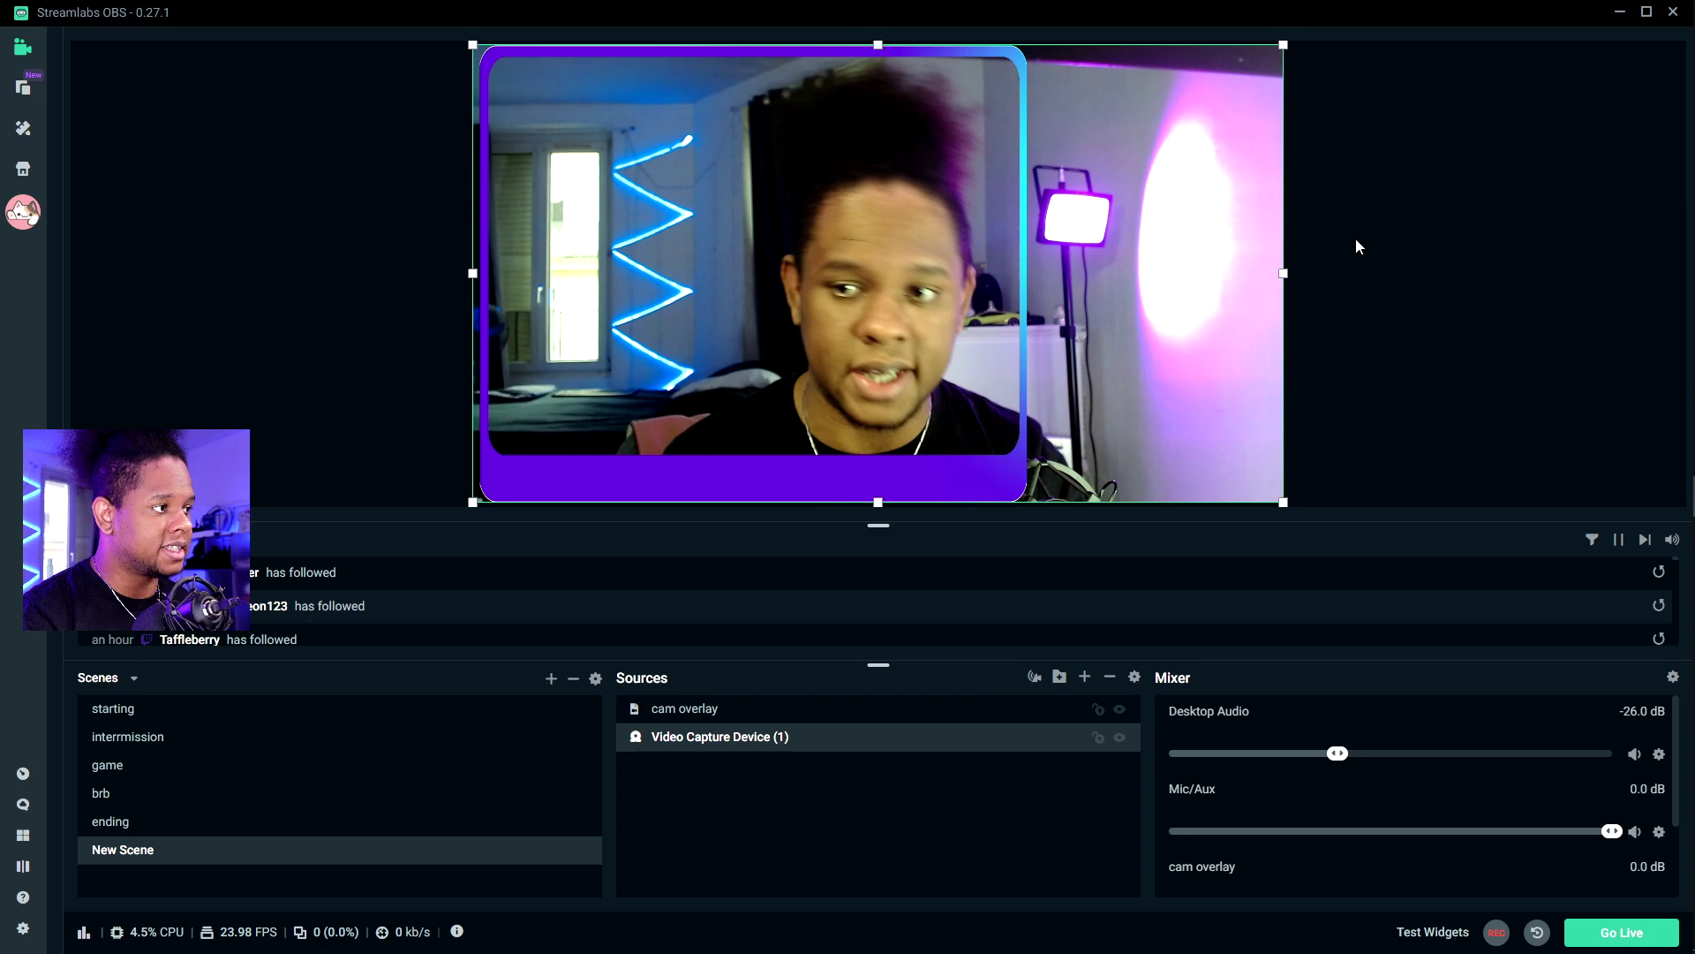
pyautogui.moveTo(1138, 278); pyautogui.dragTo(1011, 275)
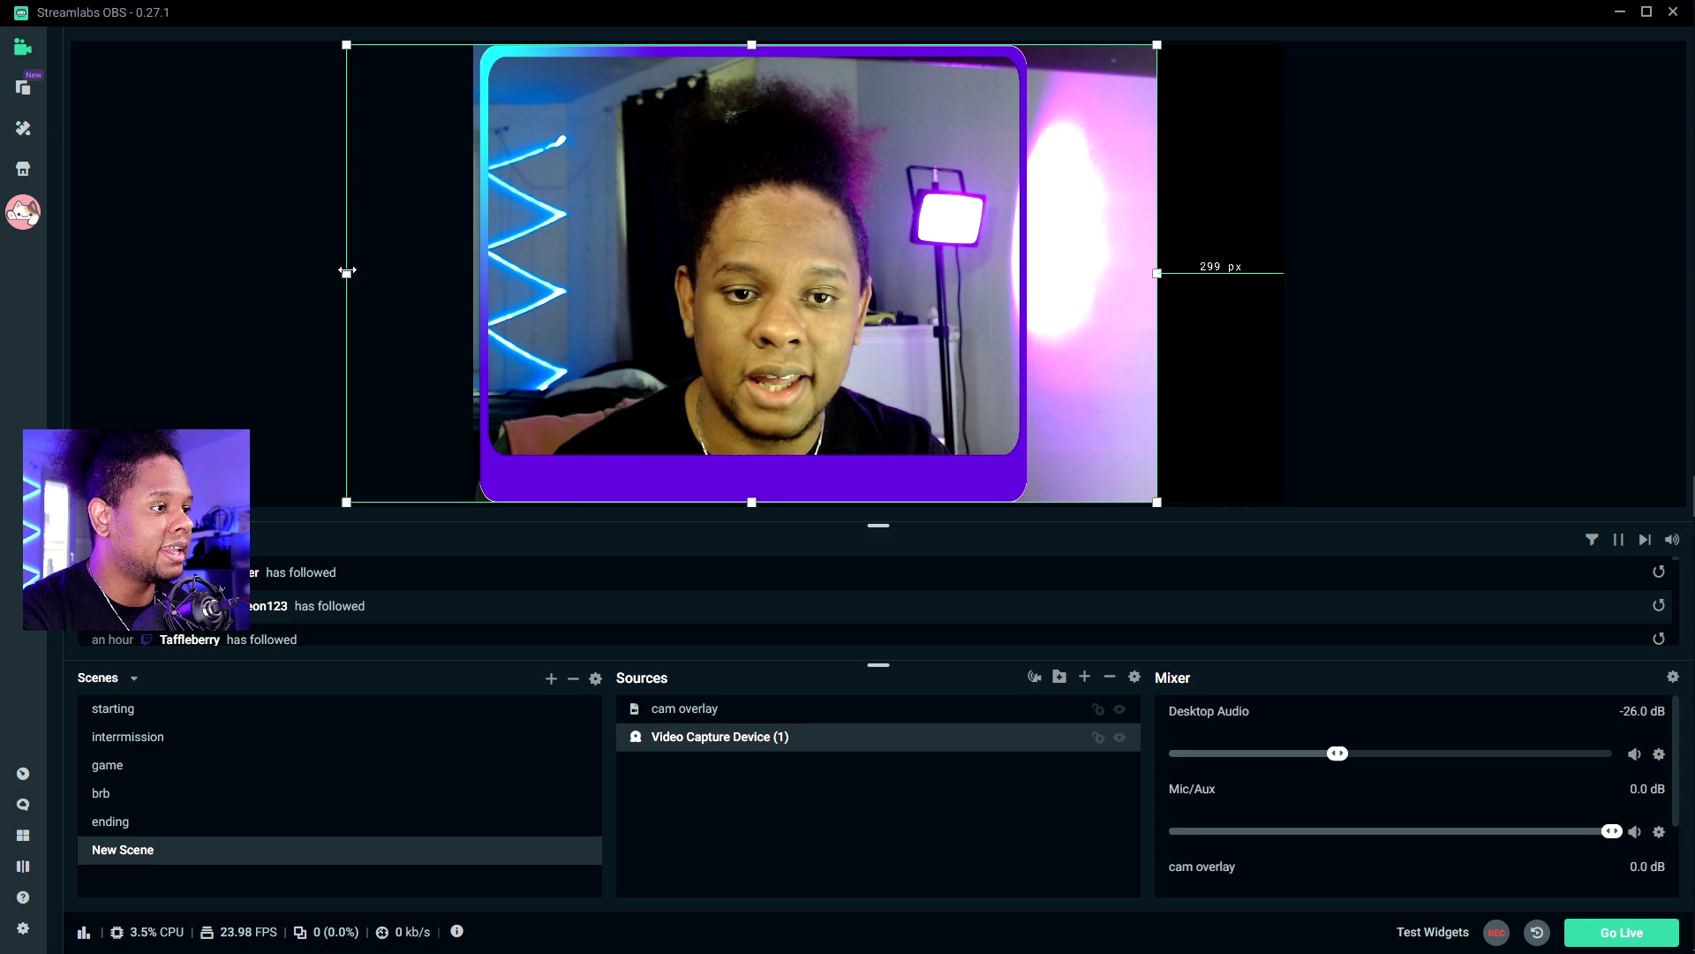
pyautogui.moveTo(357, 271); pyautogui.dragTo(436, 270)
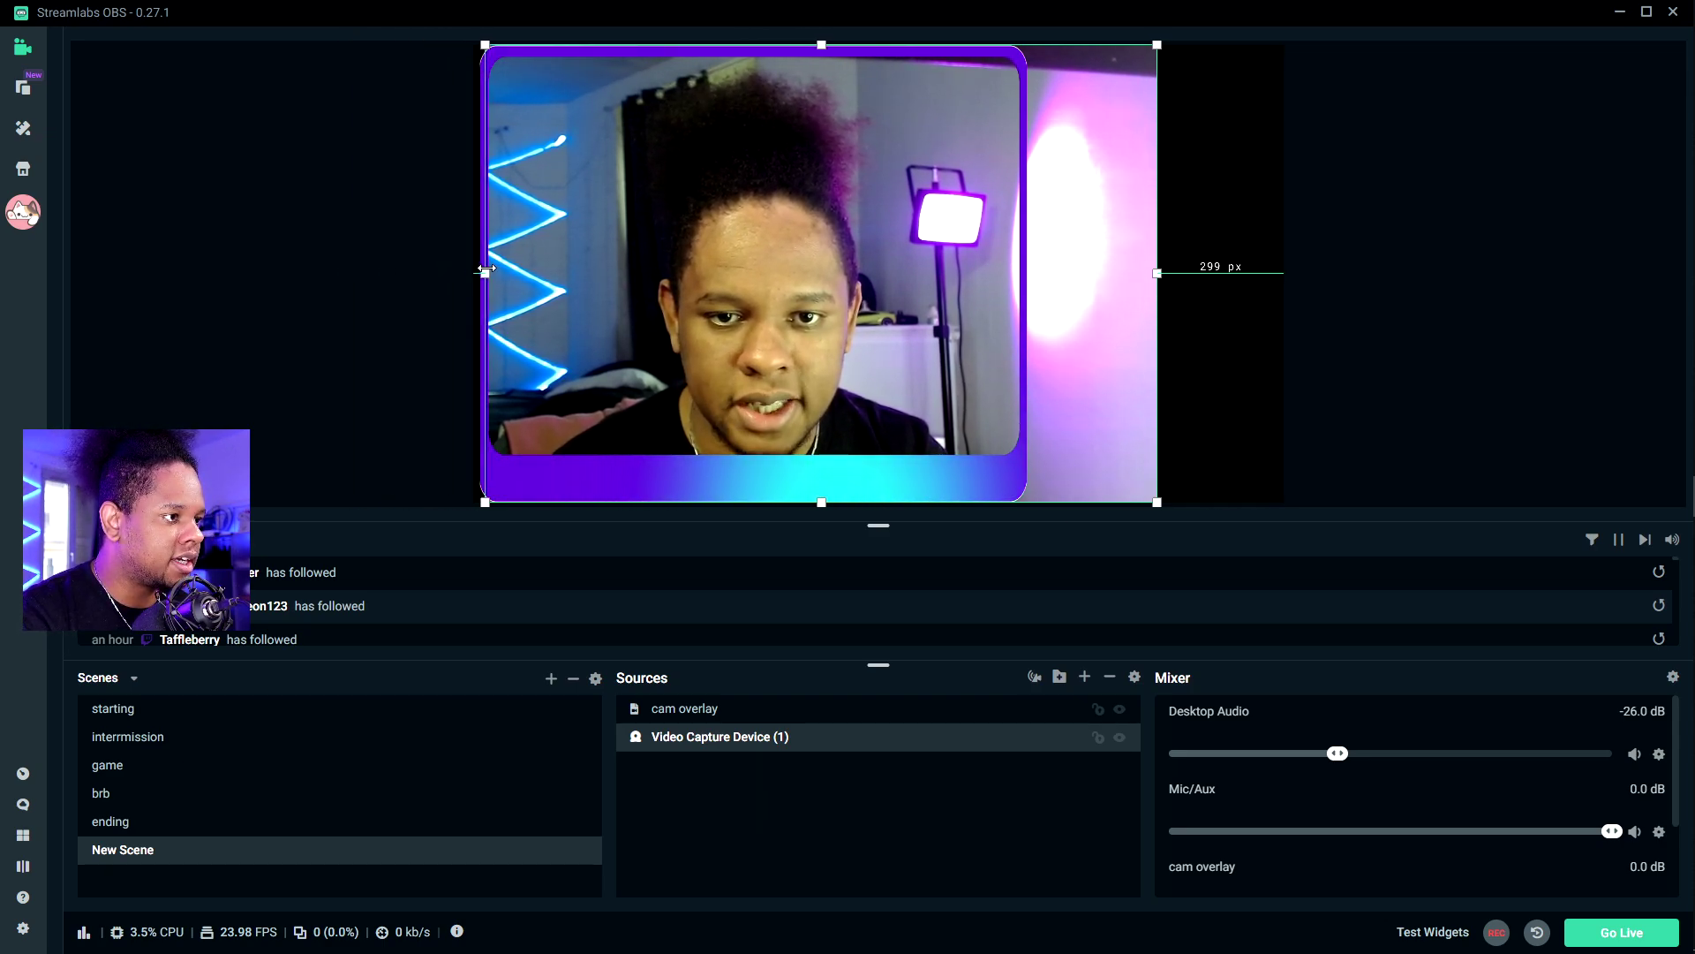
pyautogui.moveTo(1155, 274); pyautogui.dragTo(1038, 272)
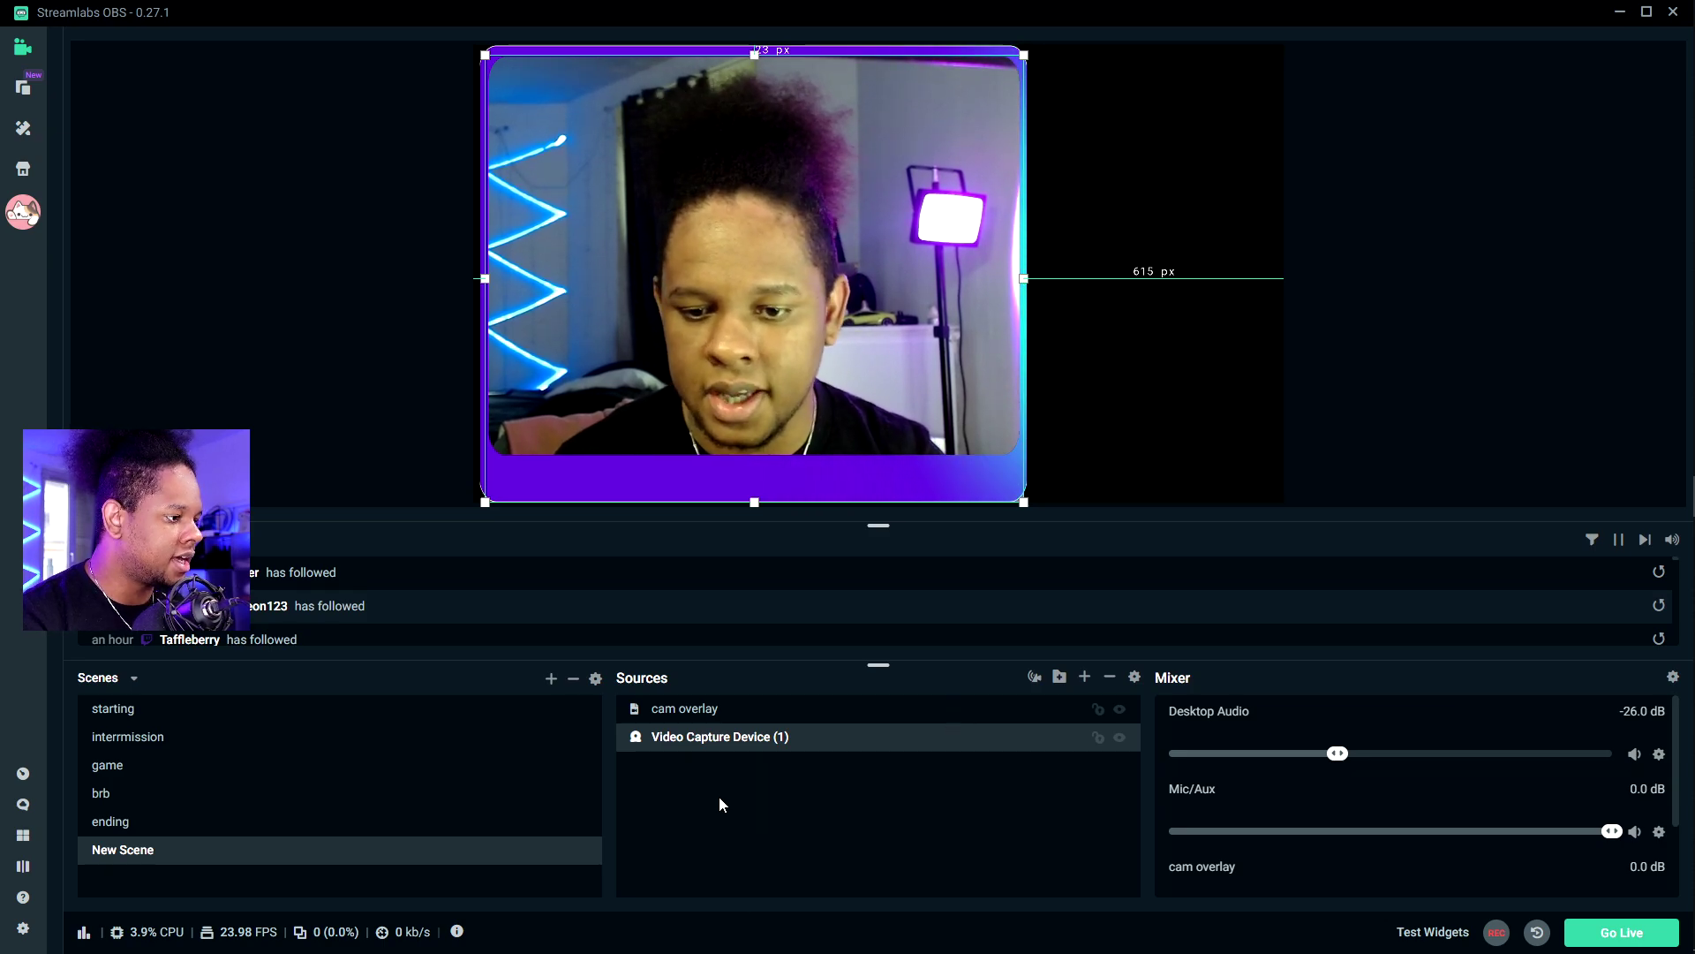
# Step: Group cam overlay and the webcam into a folder with the default name New Folder
pyautogui.click(711, 711)
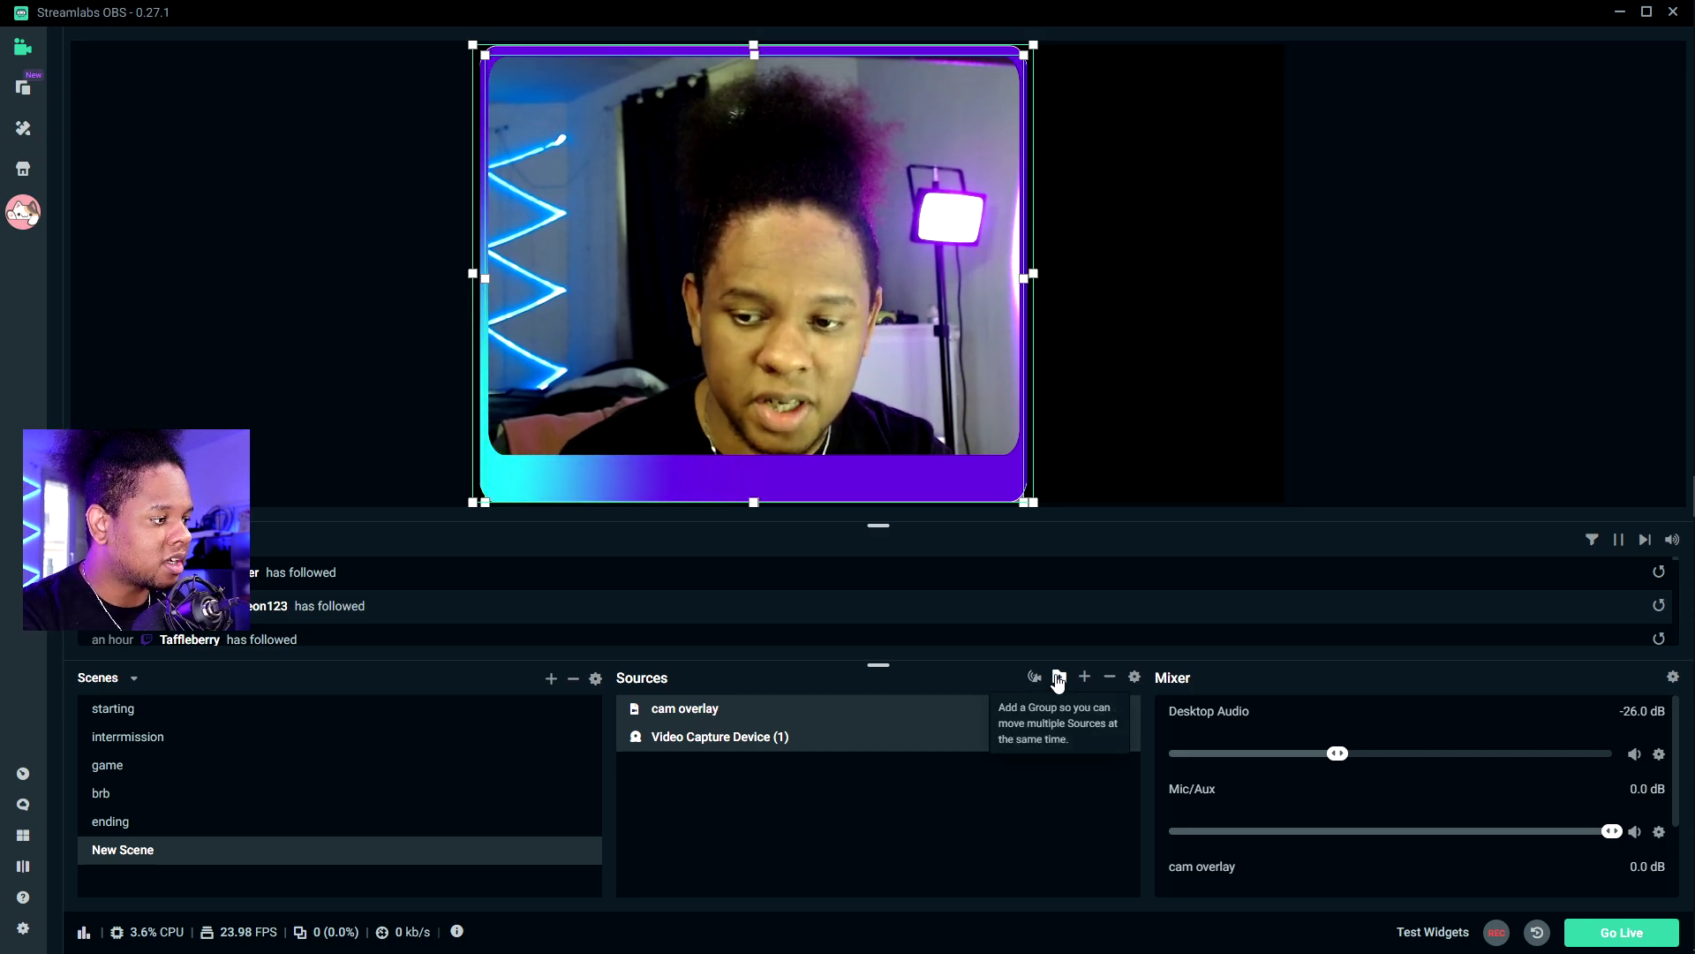
pyautogui.rightClick(694, 736)
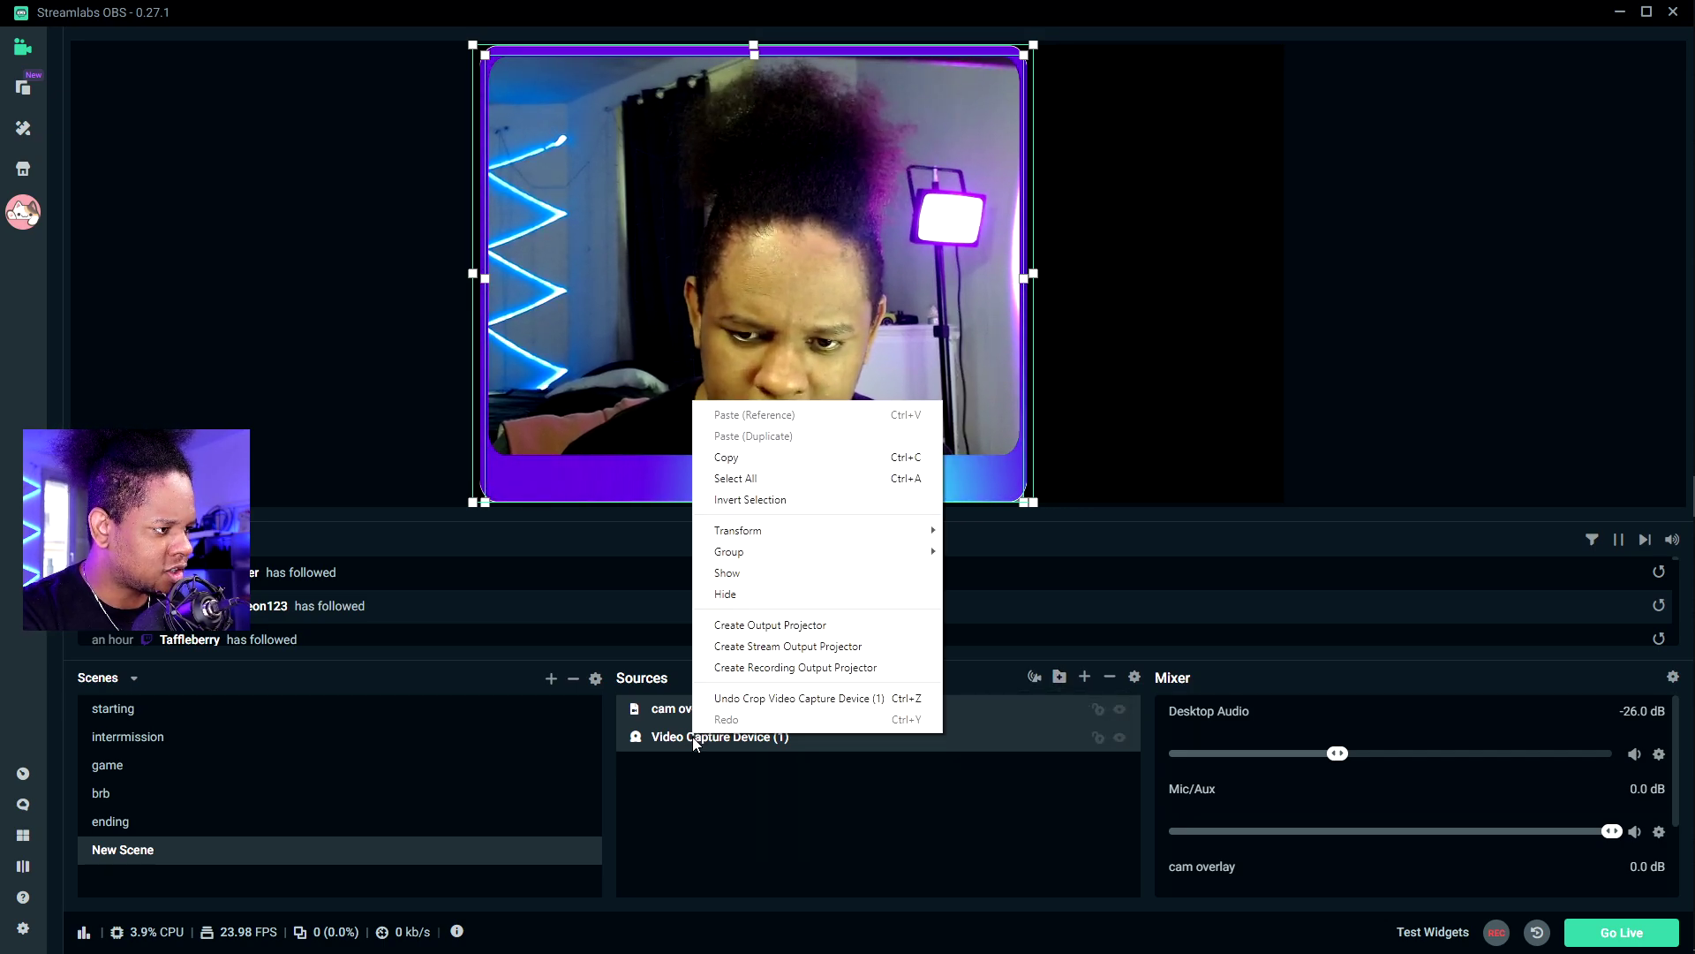
pyautogui.moveTo(814, 551)
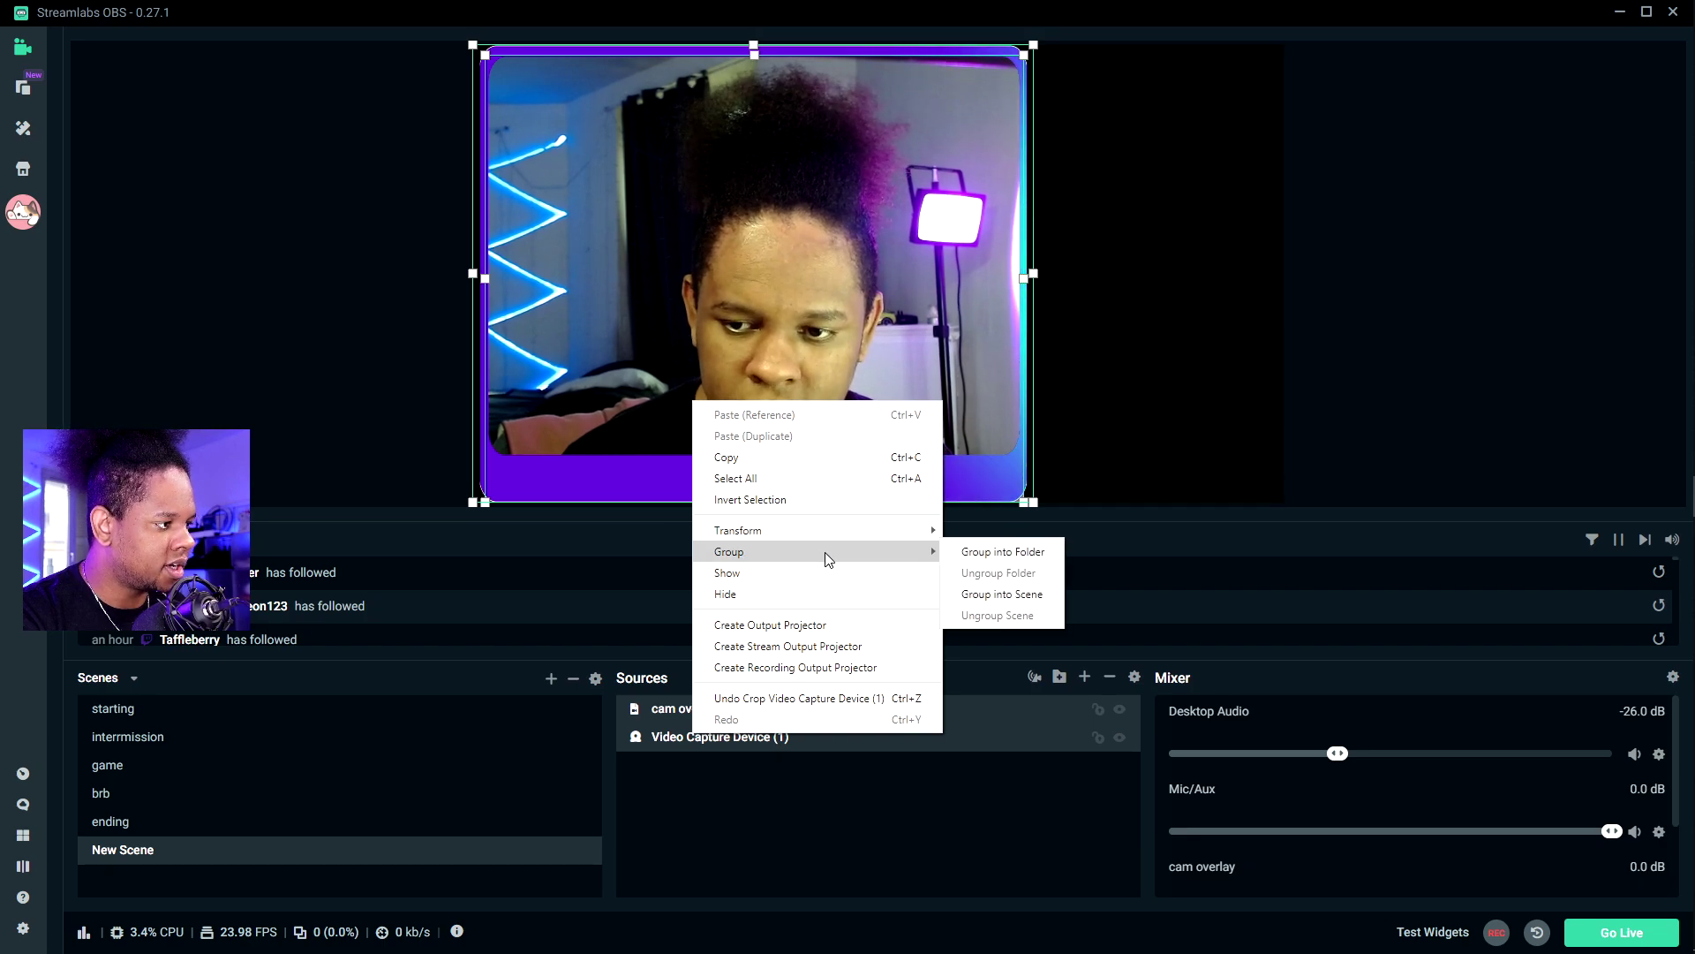
pyautogui.click(1059, 679)
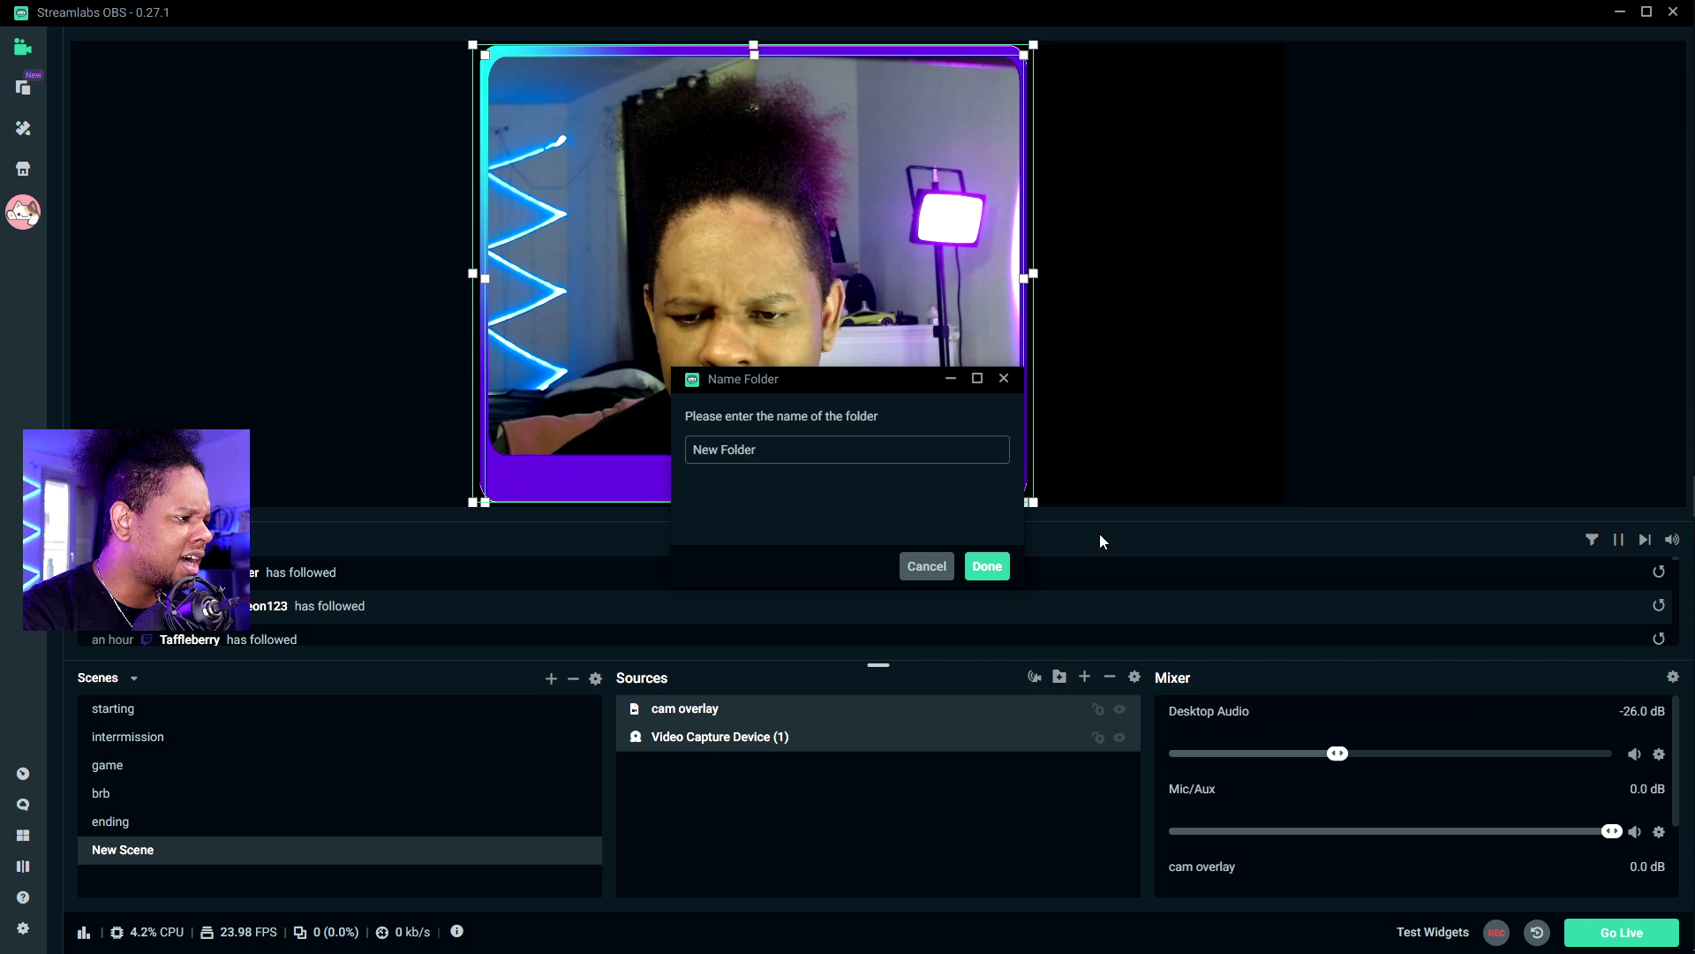
pyautogui.click(1005, 574)
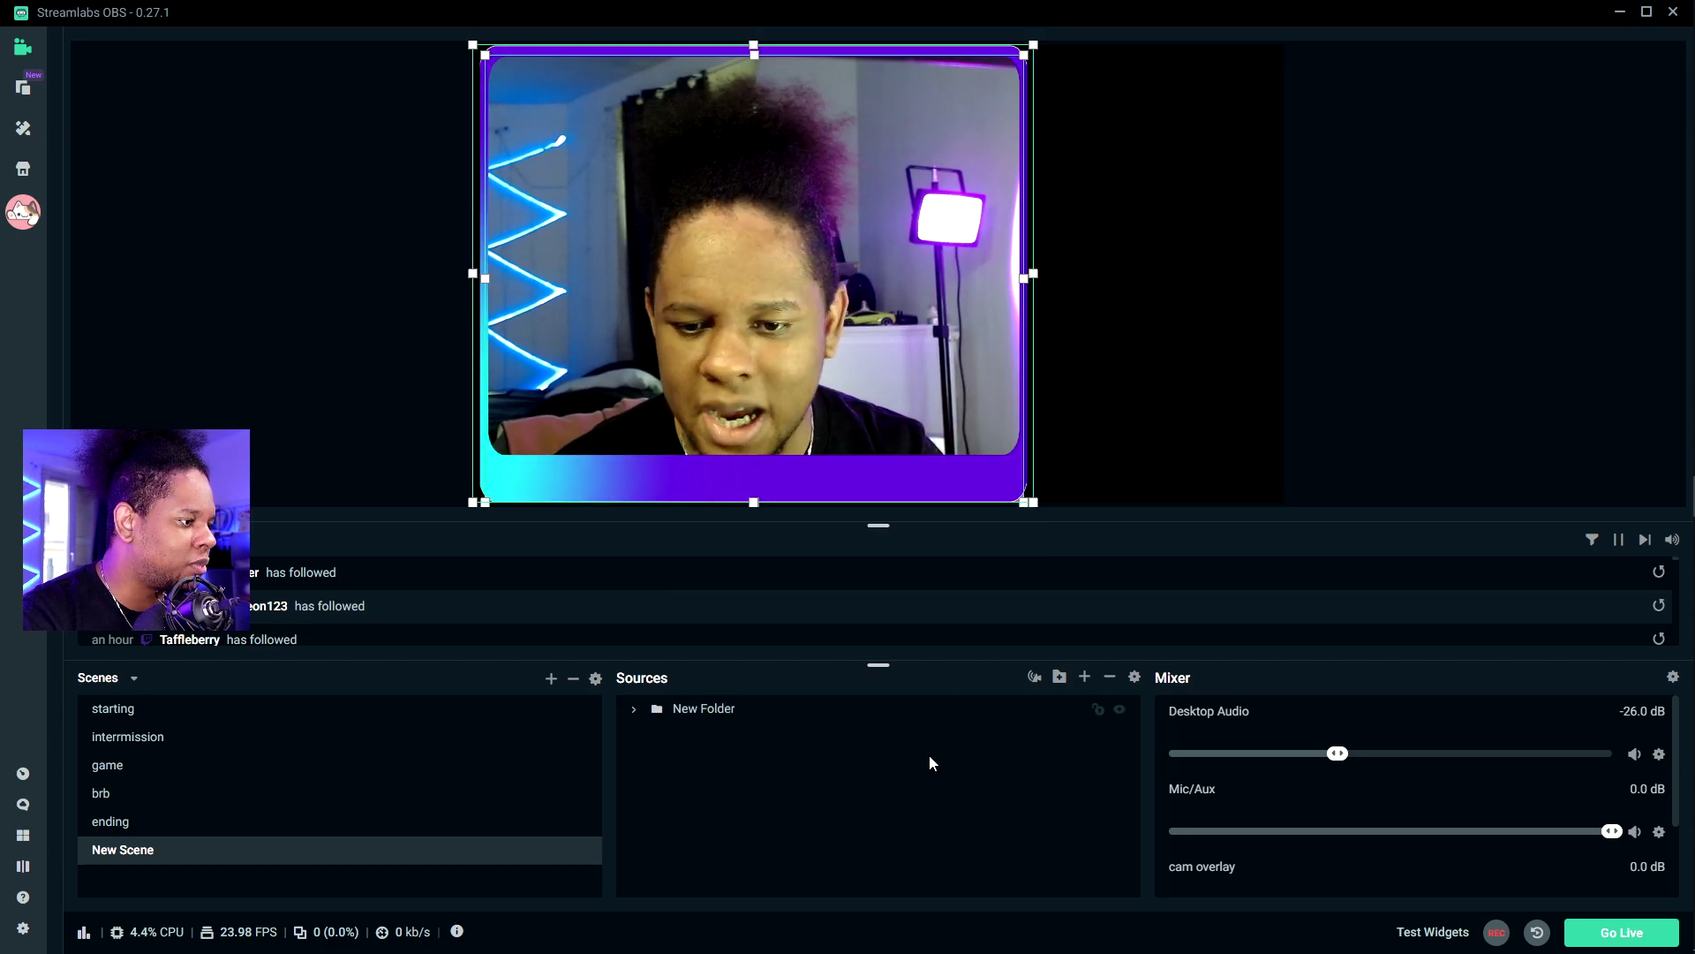
# Step: Shrink New Folder to a small framed cam near the canvas's upper left
pyautogui.click(689, 709)
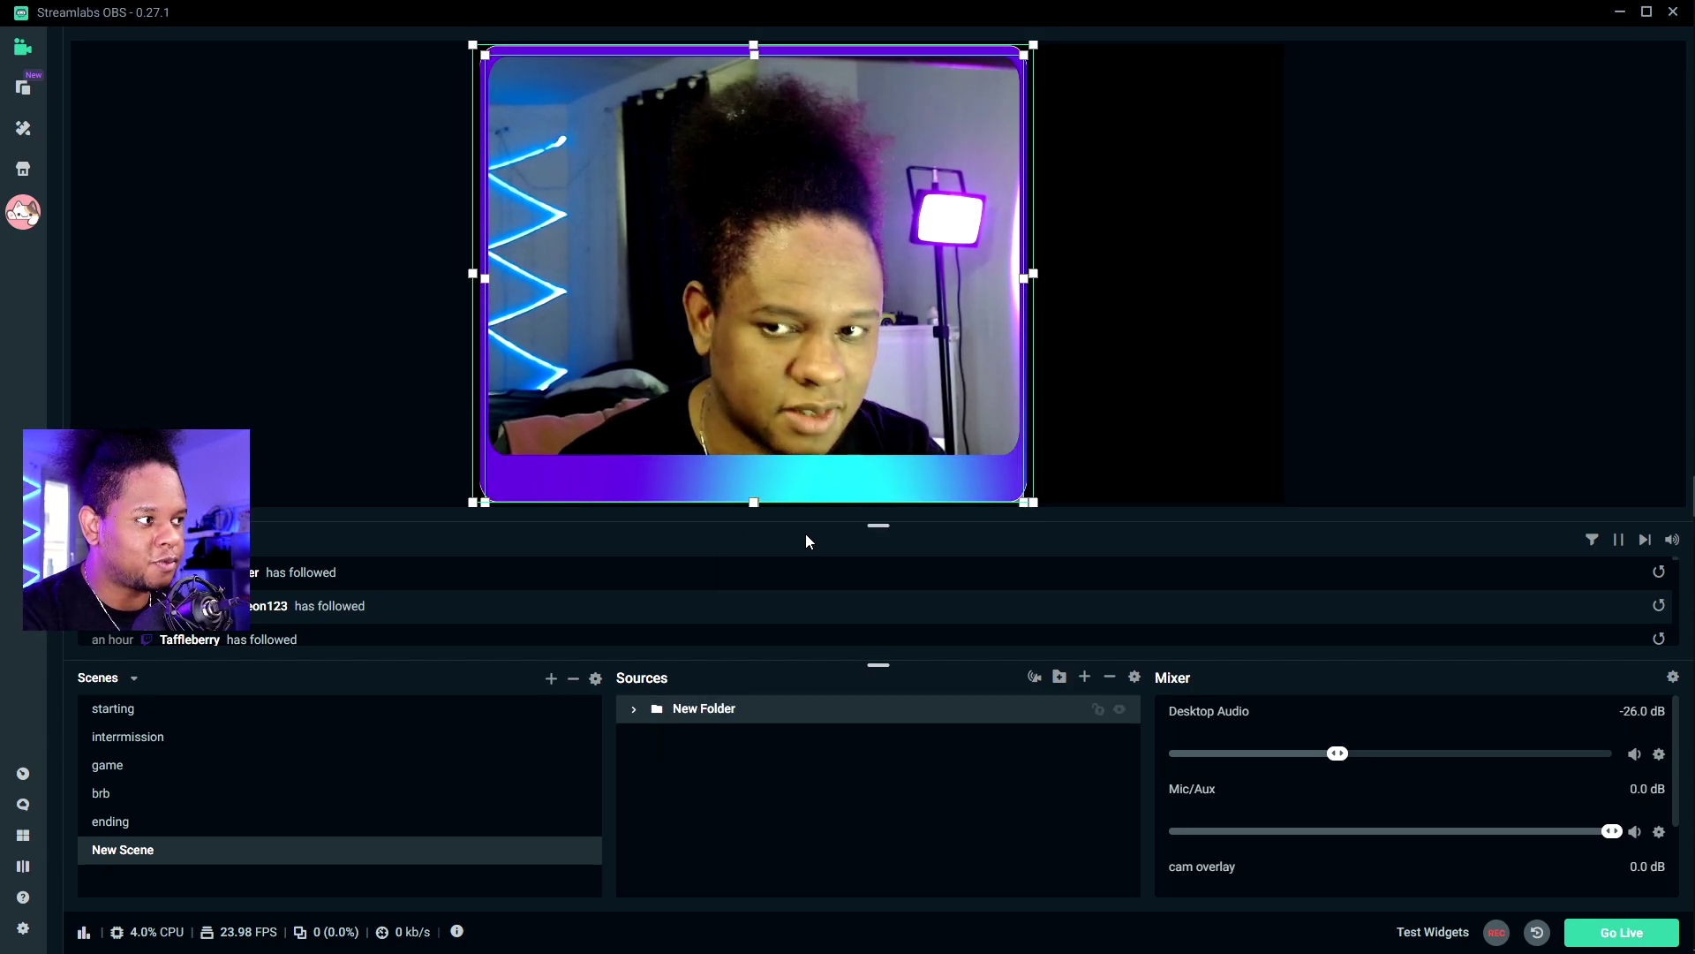
pyautogui.moveTo(1034, 44); pyautogui.dragTo(677, 377)
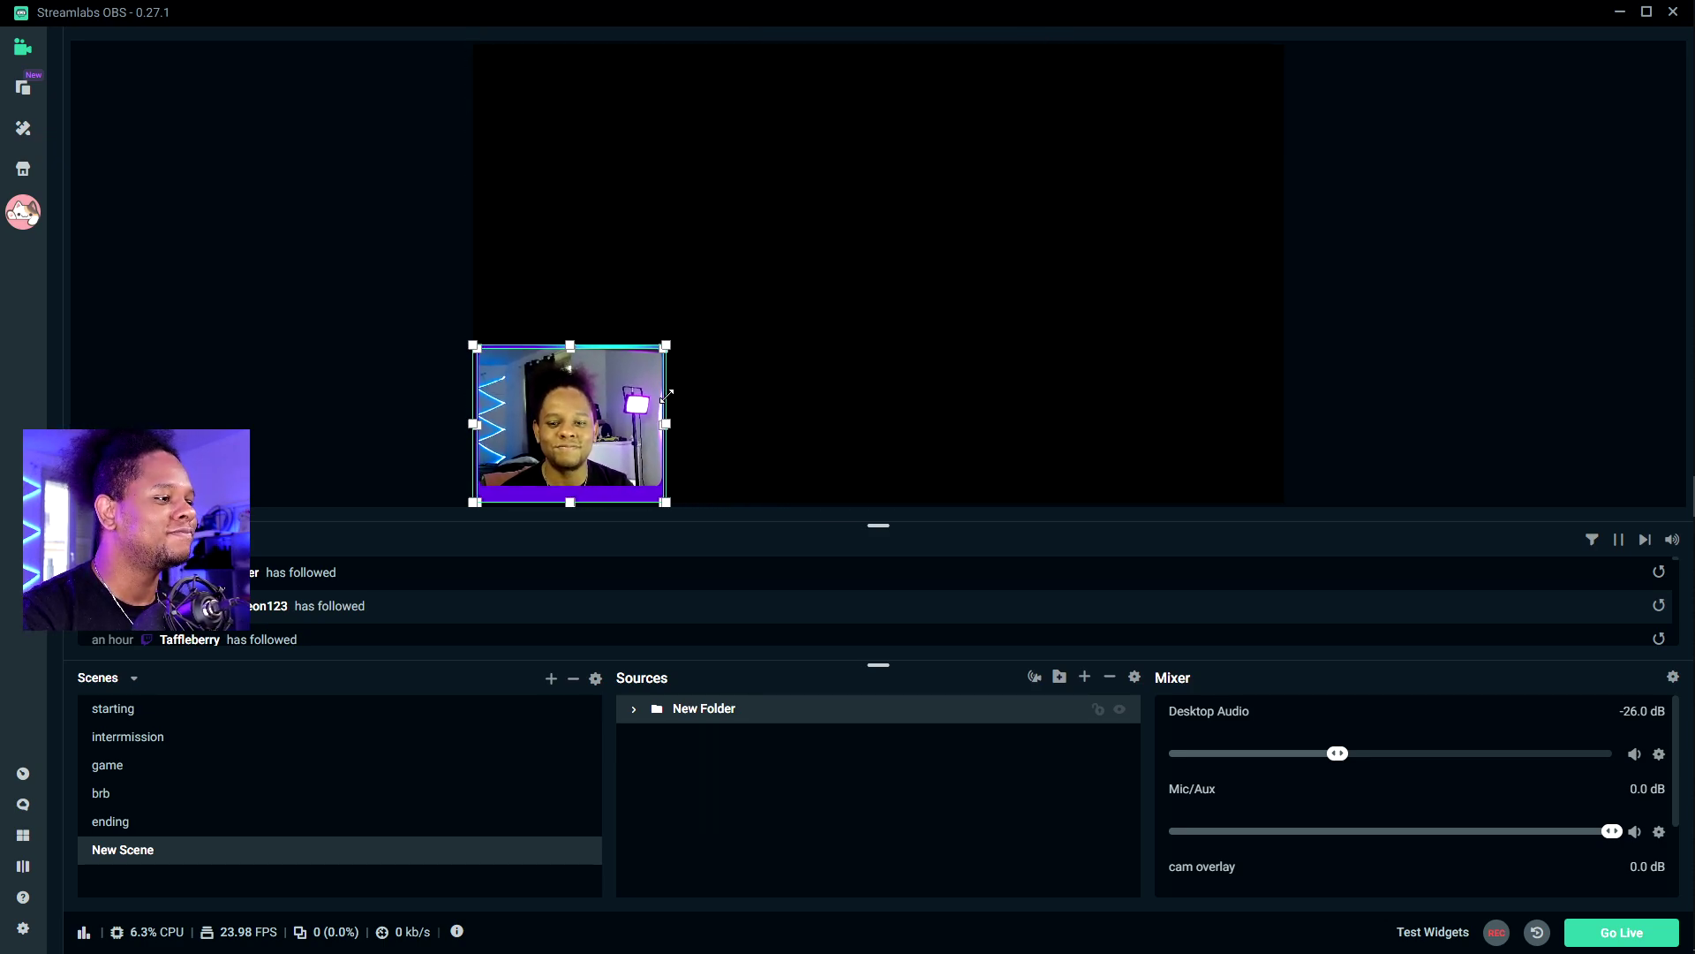
pyautogui.click(818, 358)
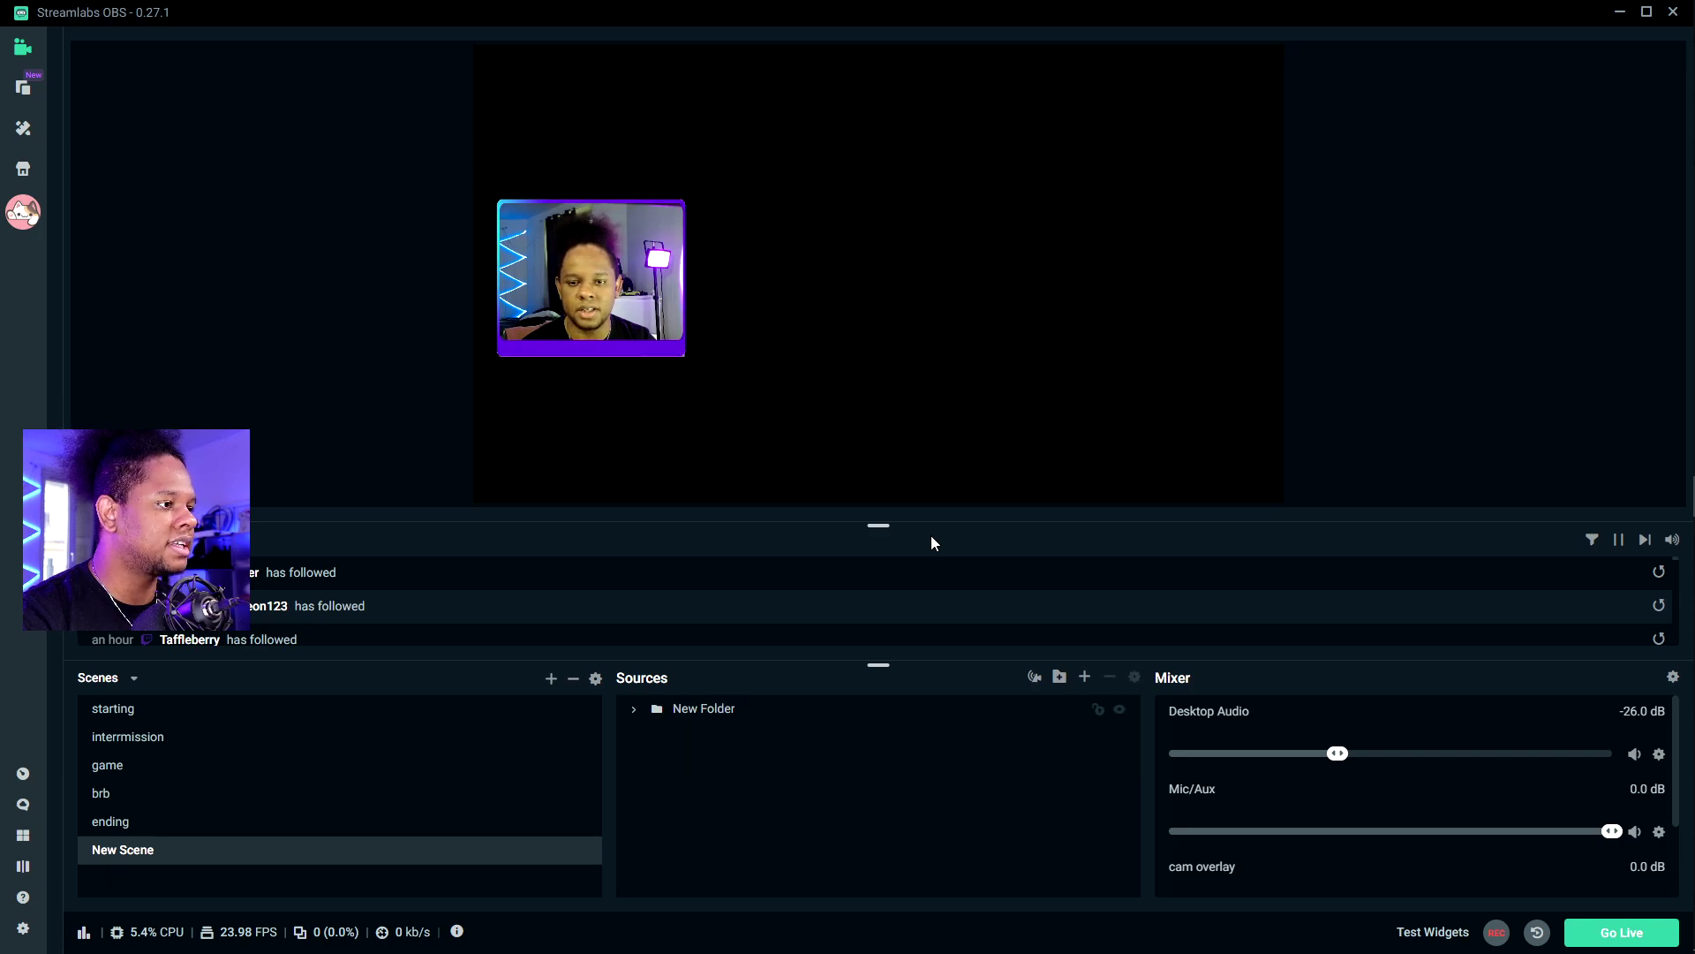
# Step: Add Media Source (1) with the gameplay video and place it in New Folder below the webcam
pyautogui.click(1084, 679)
pyautogui.click(537, 505)
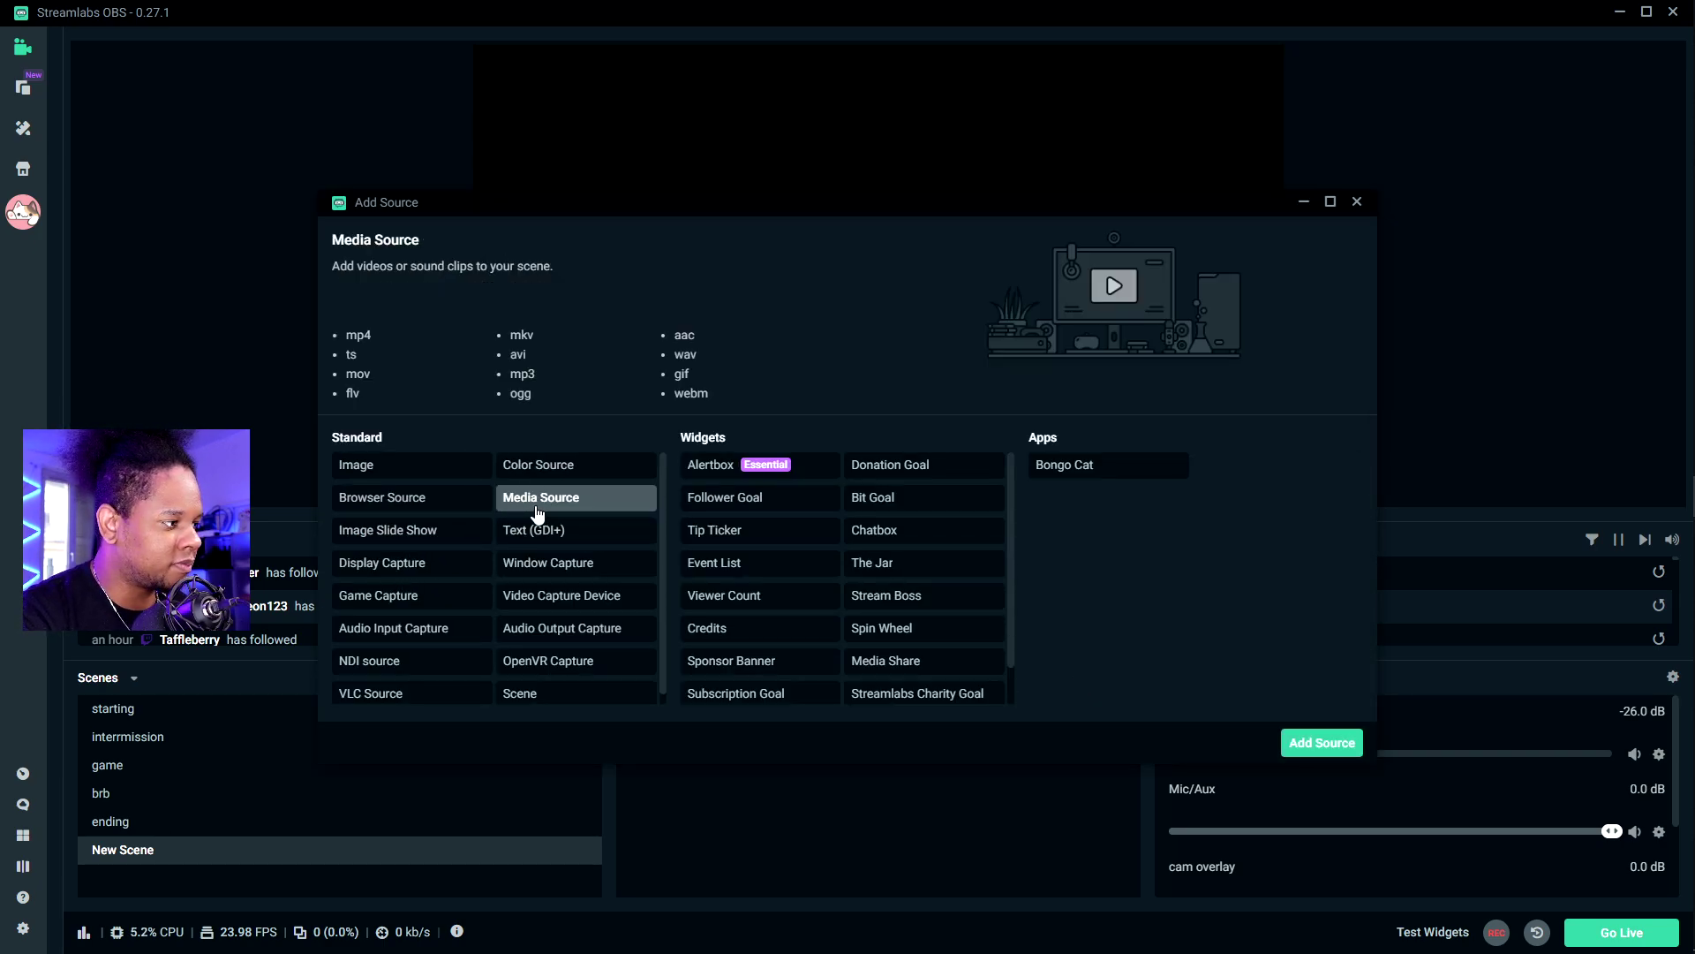
pyautogui.click(1333, 745)
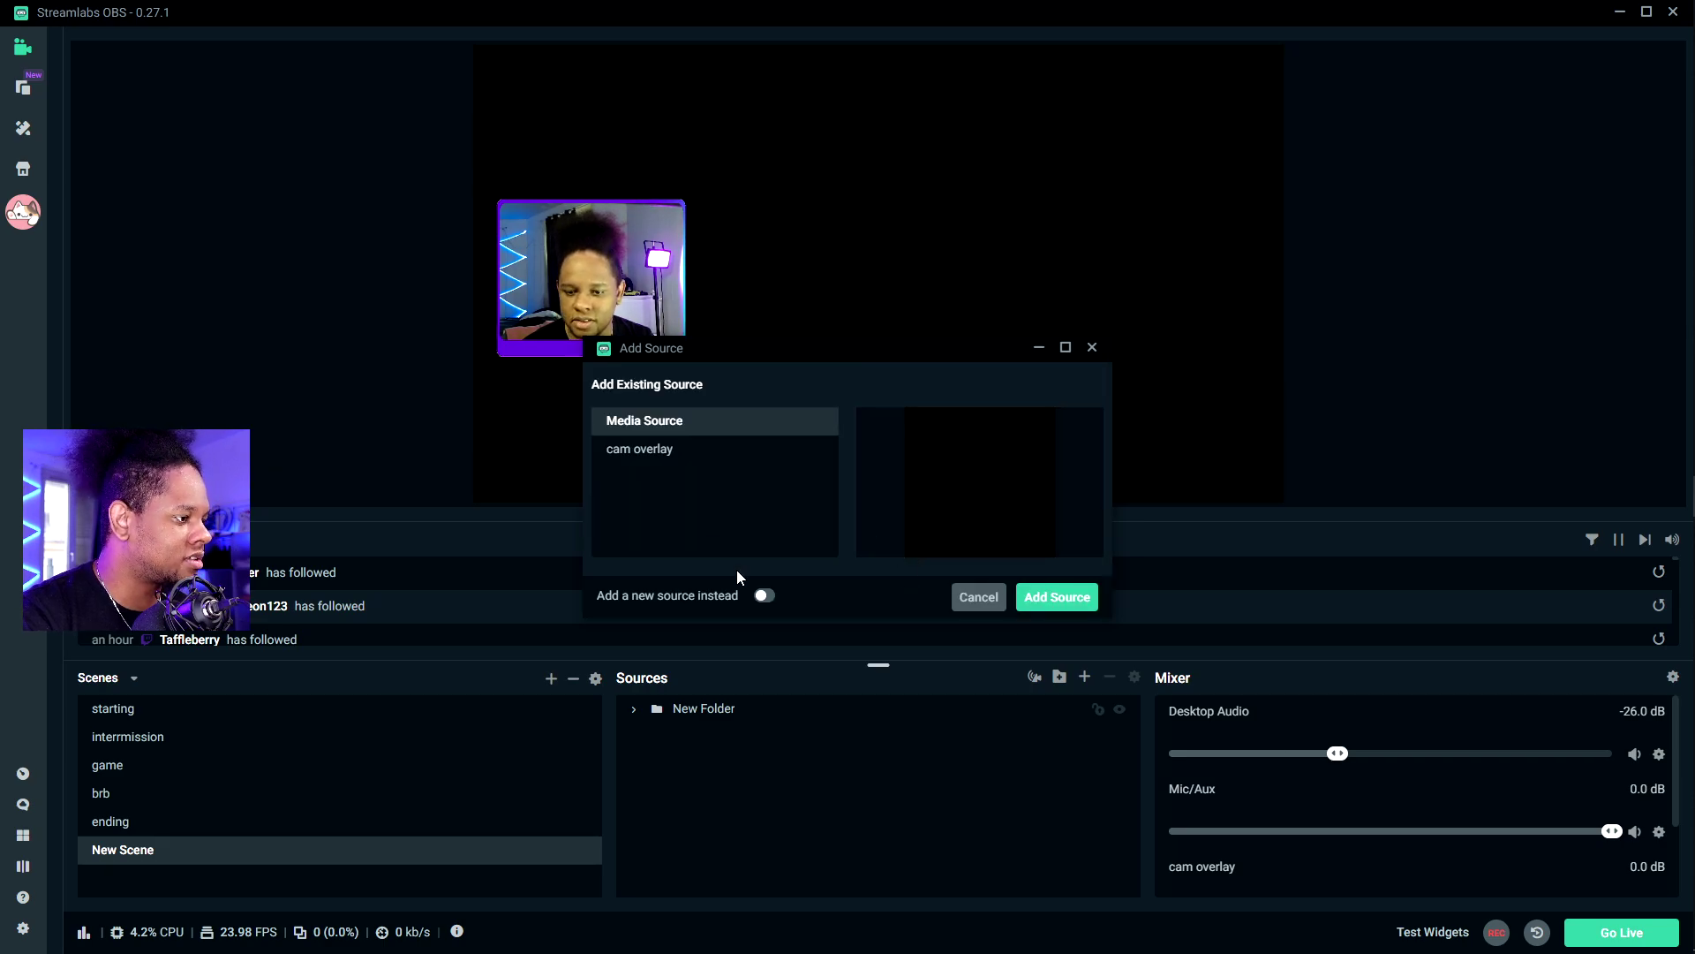
pyautogui.click(1024, 597)
pyautogui.click(1050, 383)
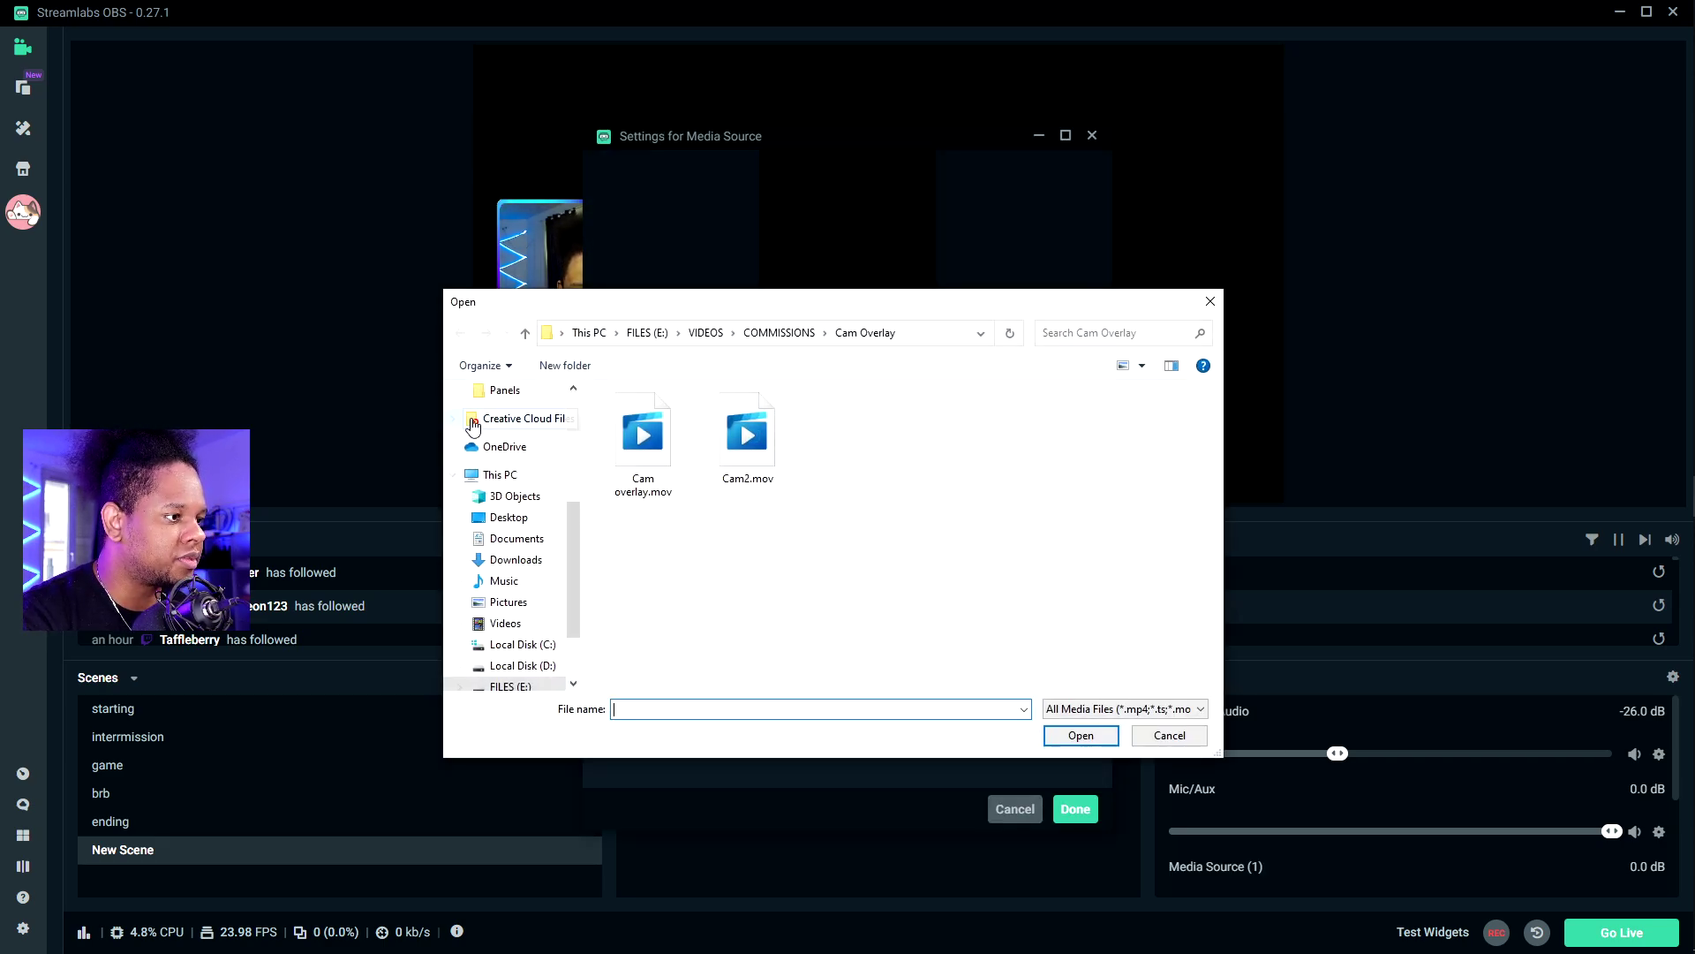
pyautogui.doubleClick(644, 435)
pyautogui.click(1076, 808)
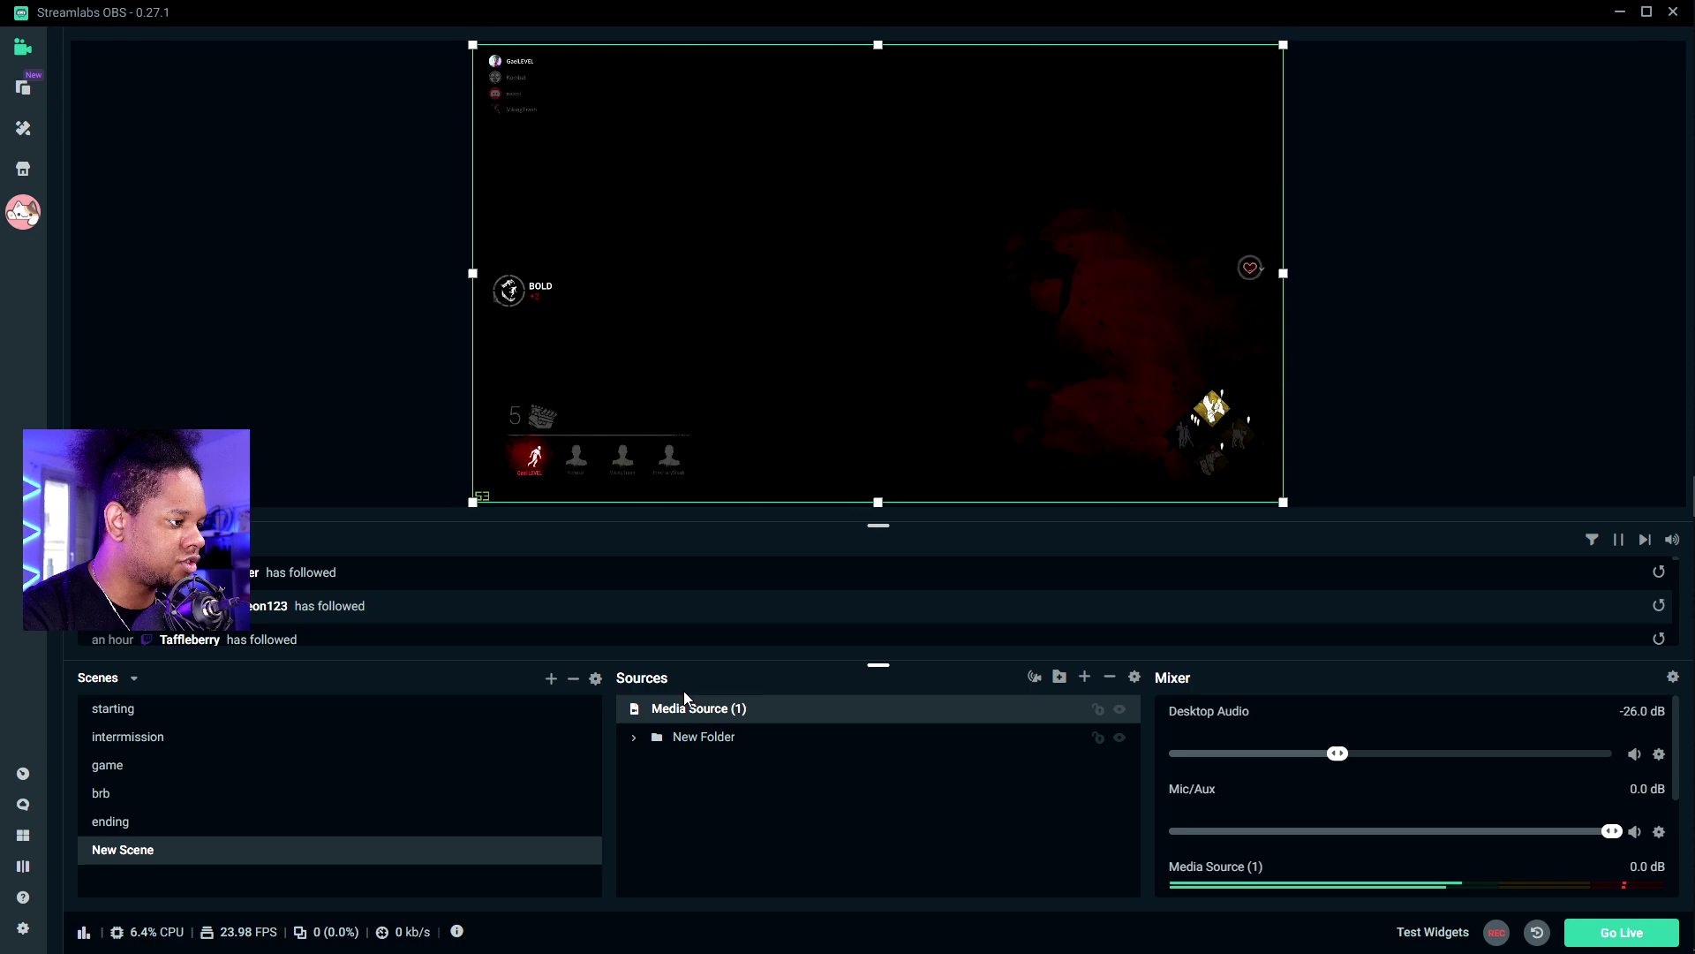
pyautogui.moveTo(697, 708); pyautogui.dragTo(682, 804)
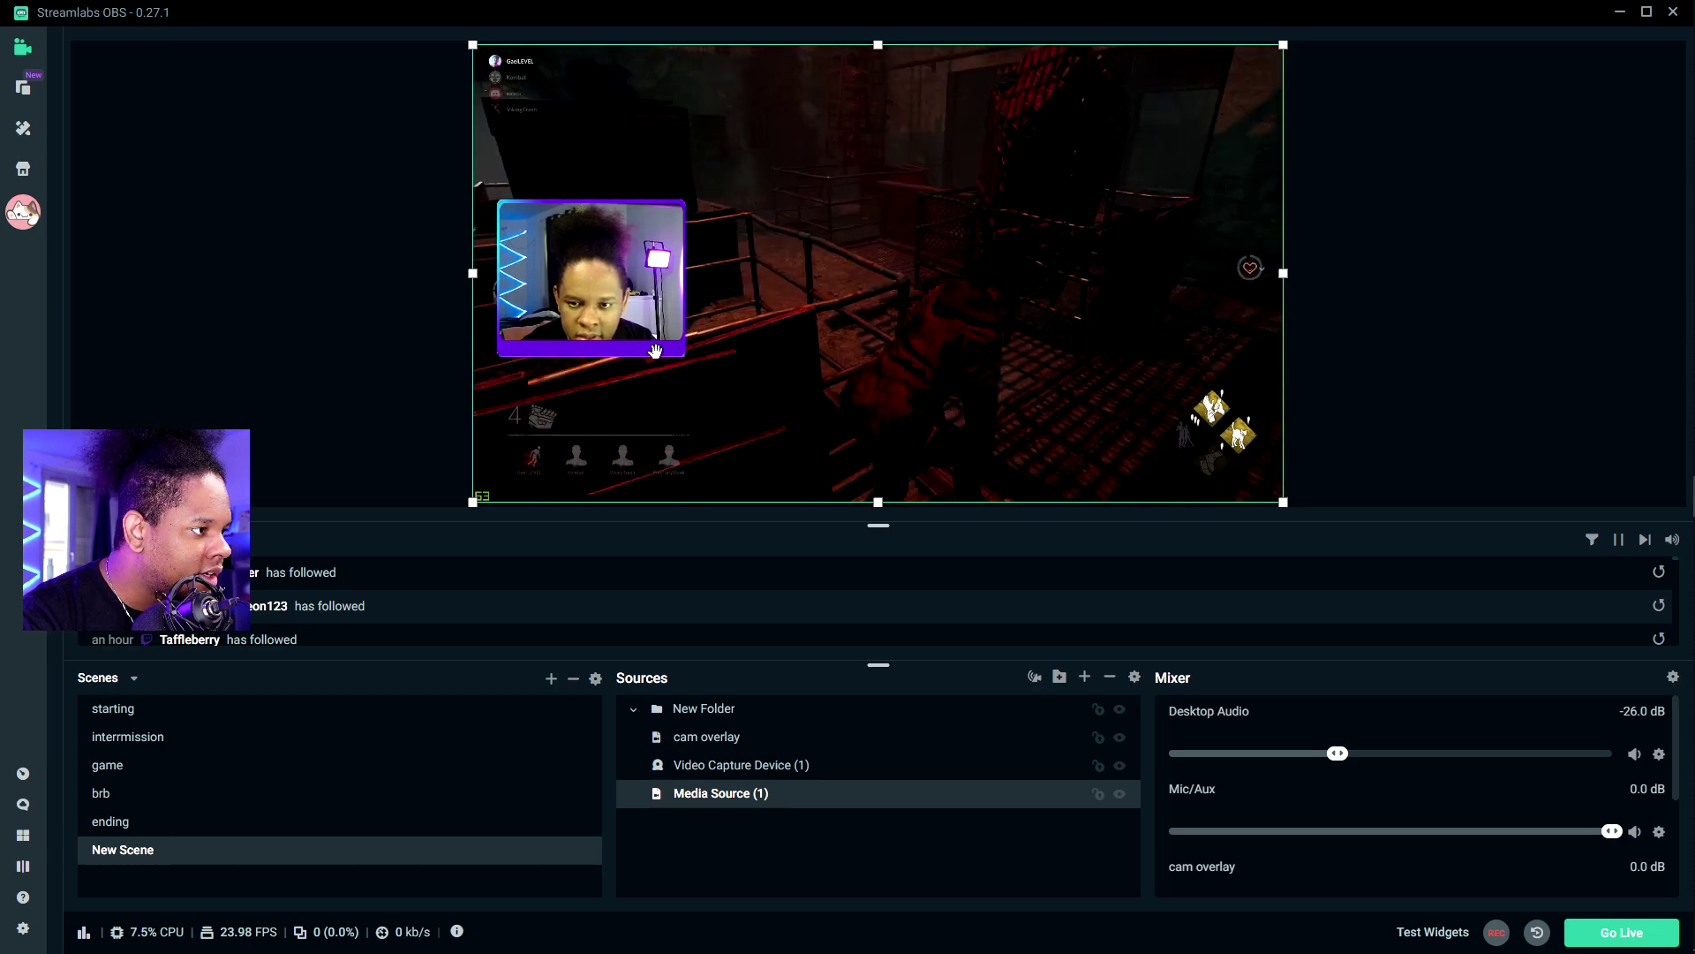
# Step: Raise the bottom edges of cam overlay and Video Capture Device (1) slightly so they match
pyautogui.click(694, 738)
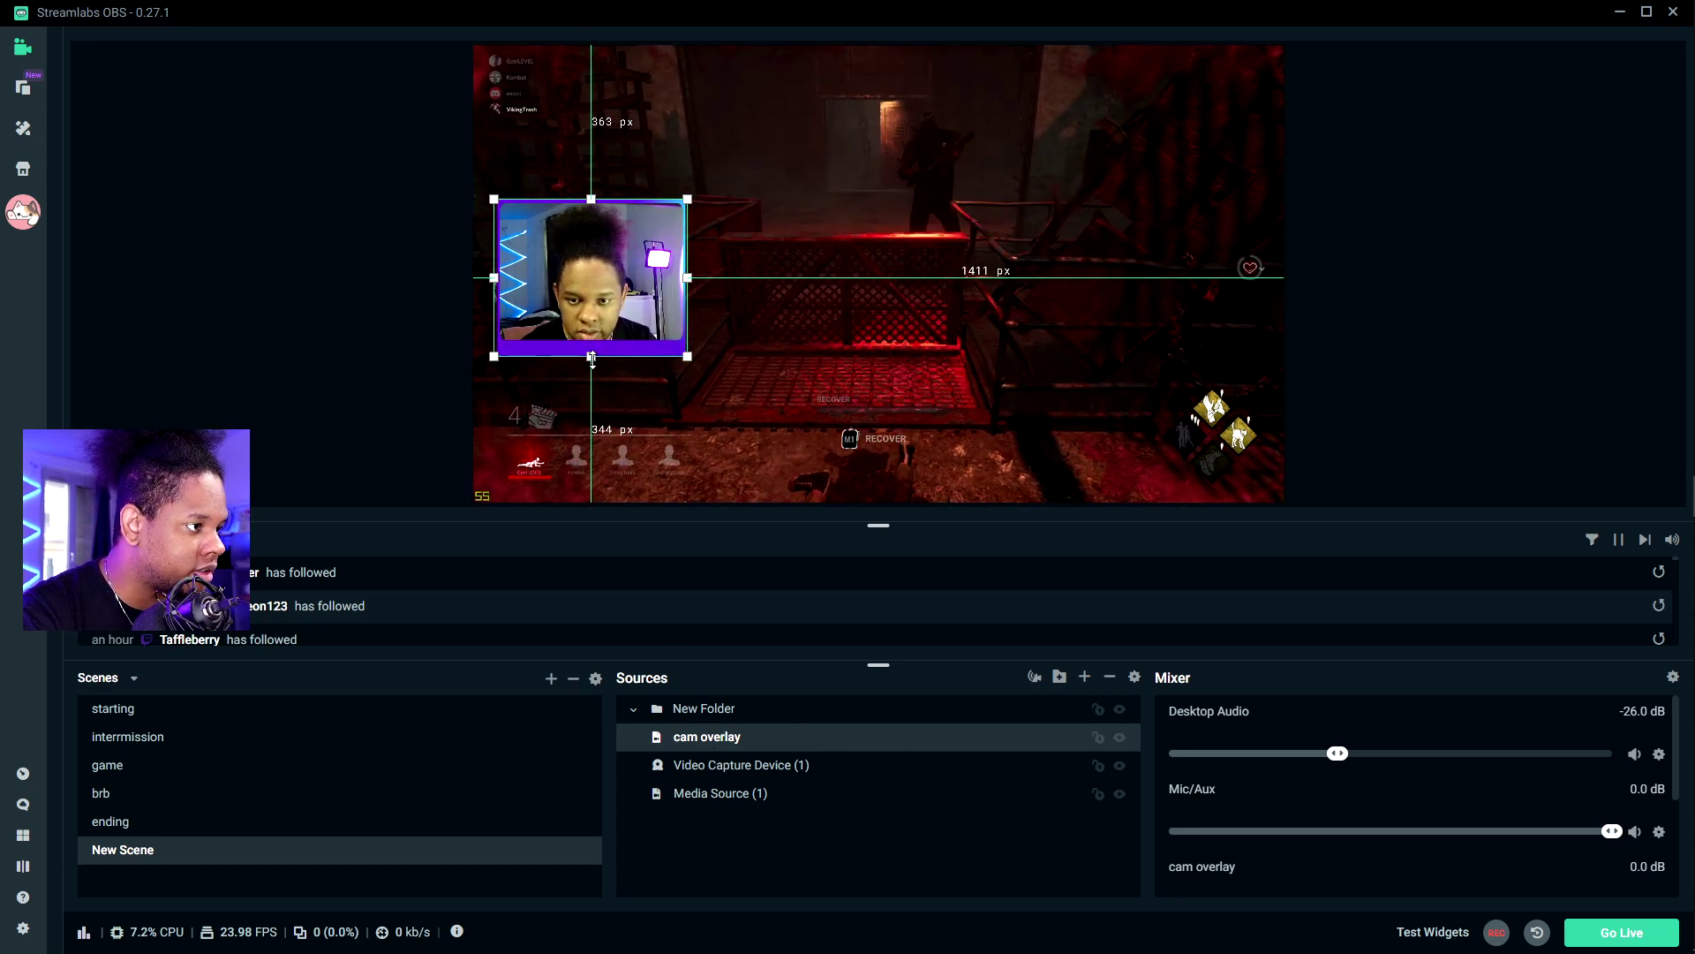
pyautogui.moveTo(591, 358); pyautogui.dragTo(592, 353)
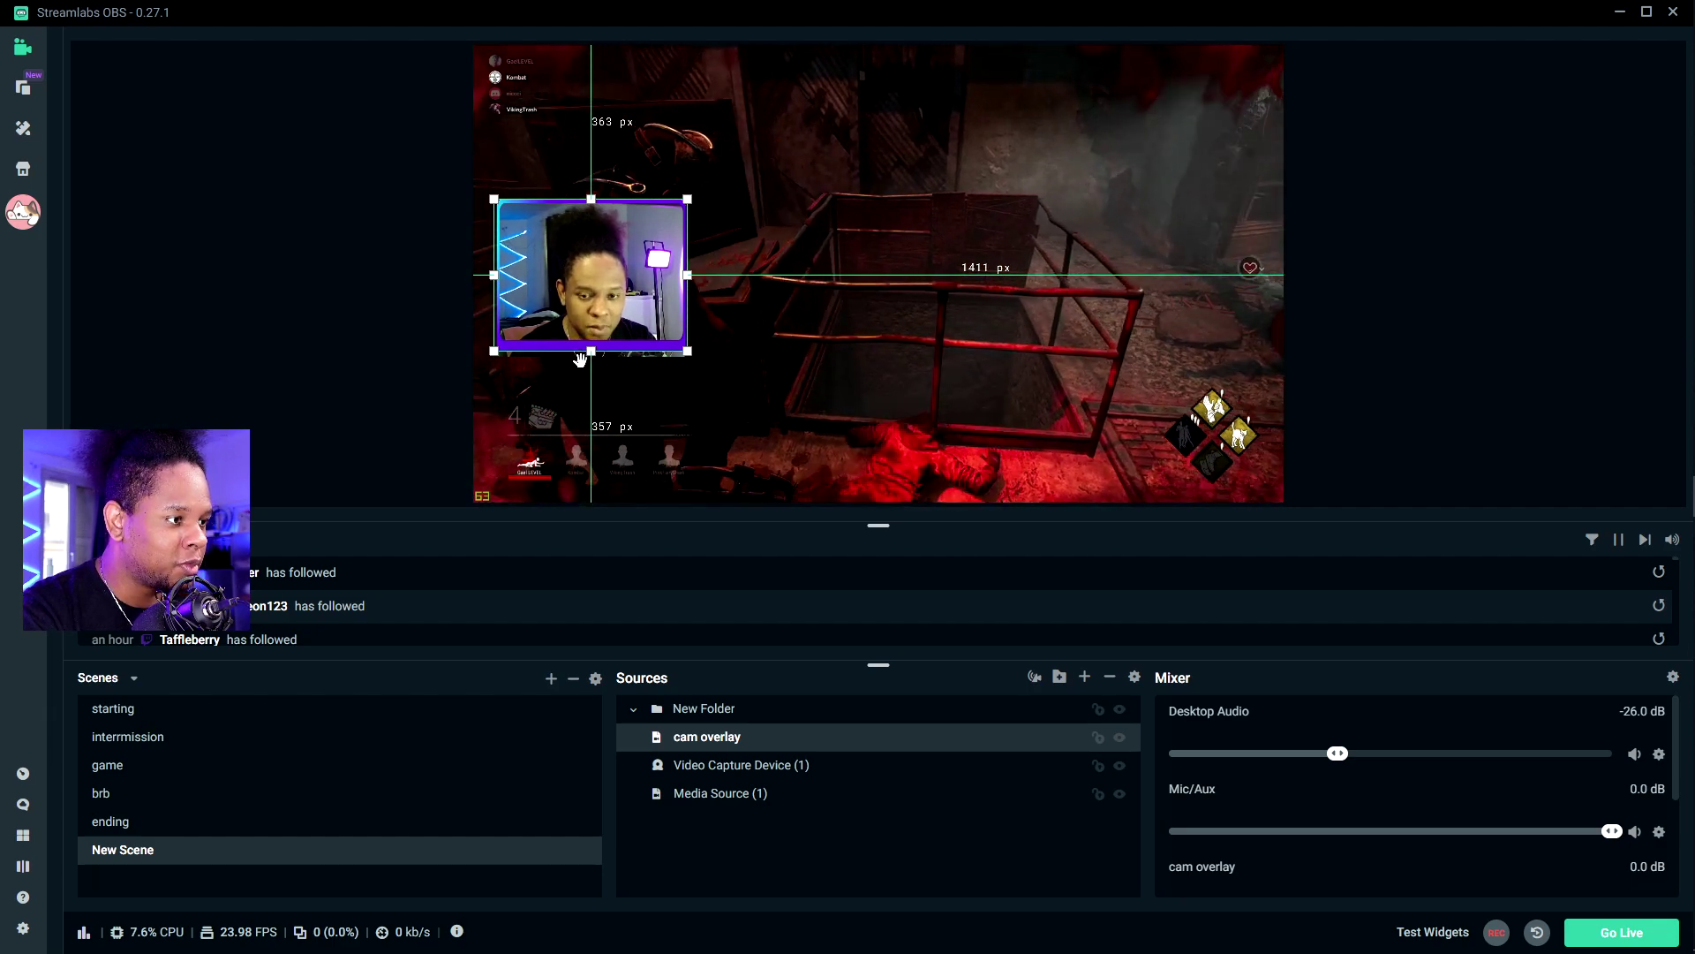
pyautogui.click(591, 353)
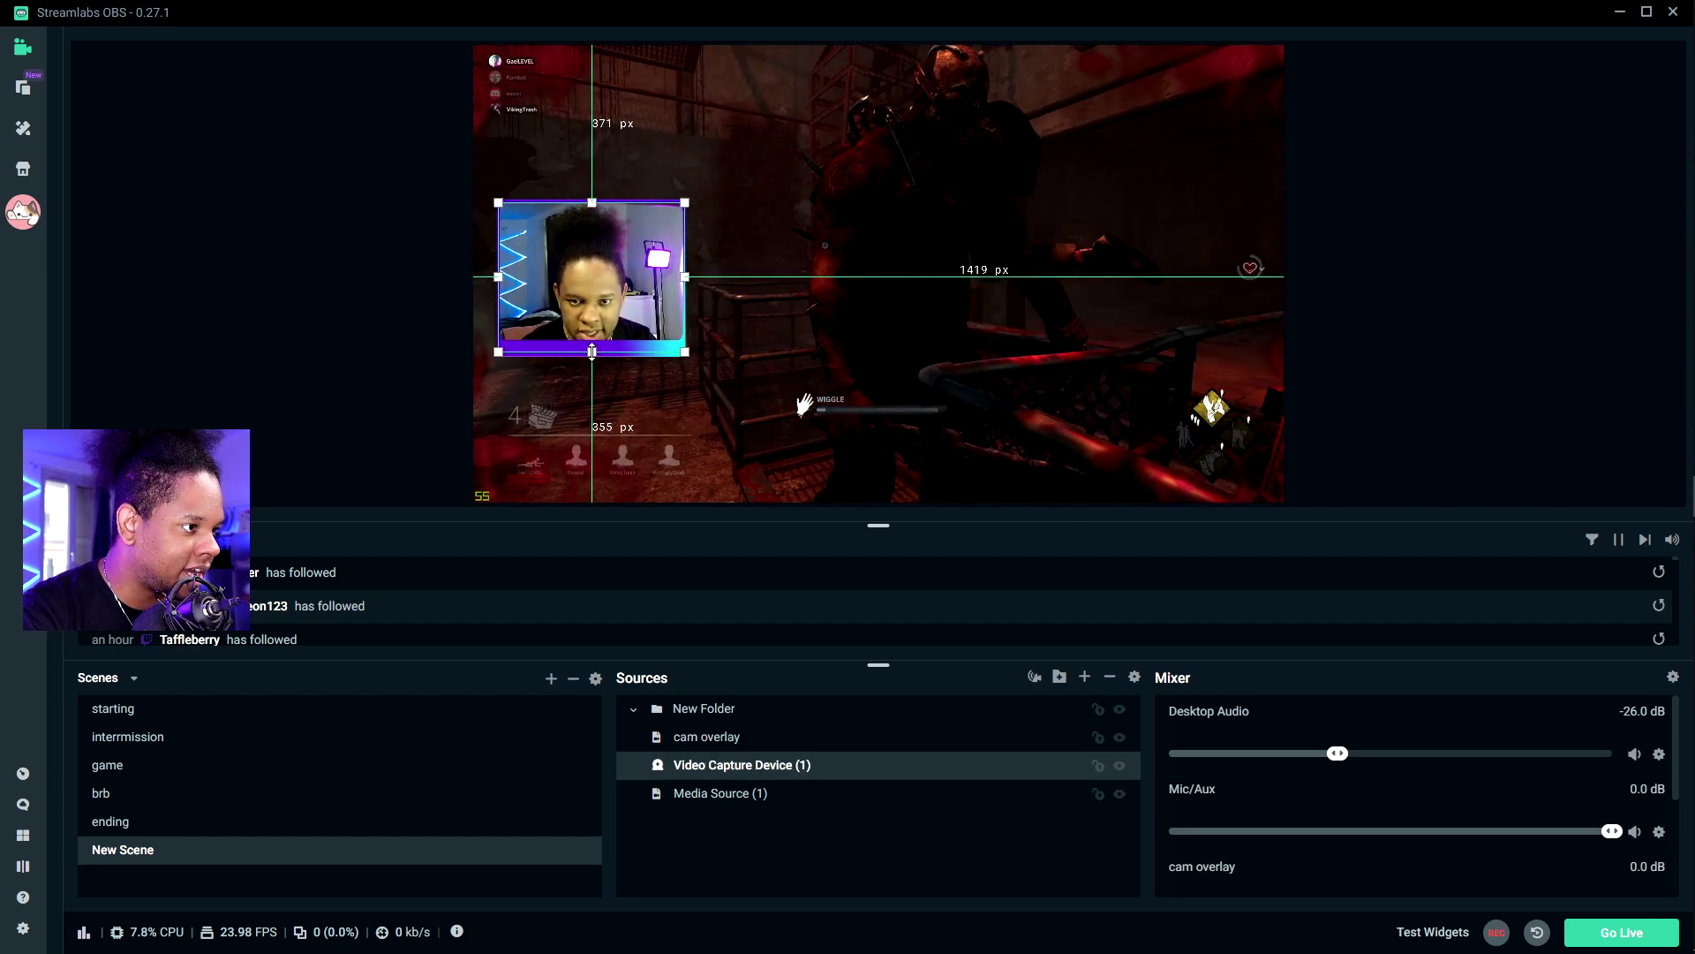
pyautogui.moveTo(592, 352); pyautogui.dragTo(592, 343)
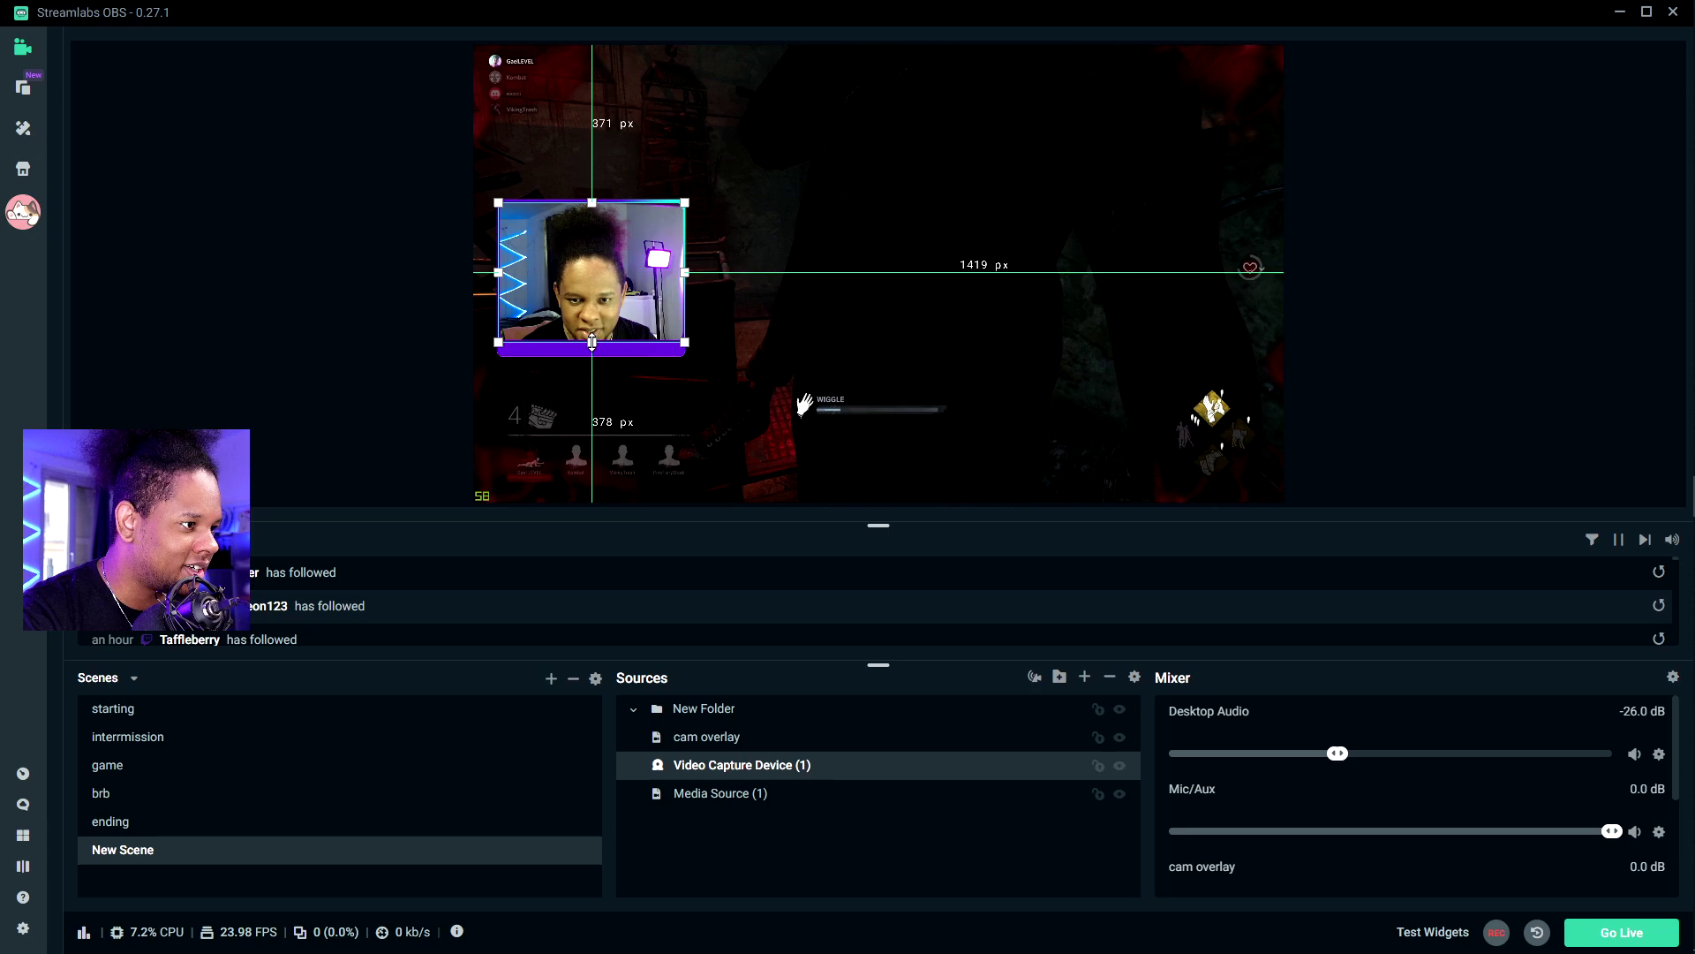
pyautogui.click(385, 339)
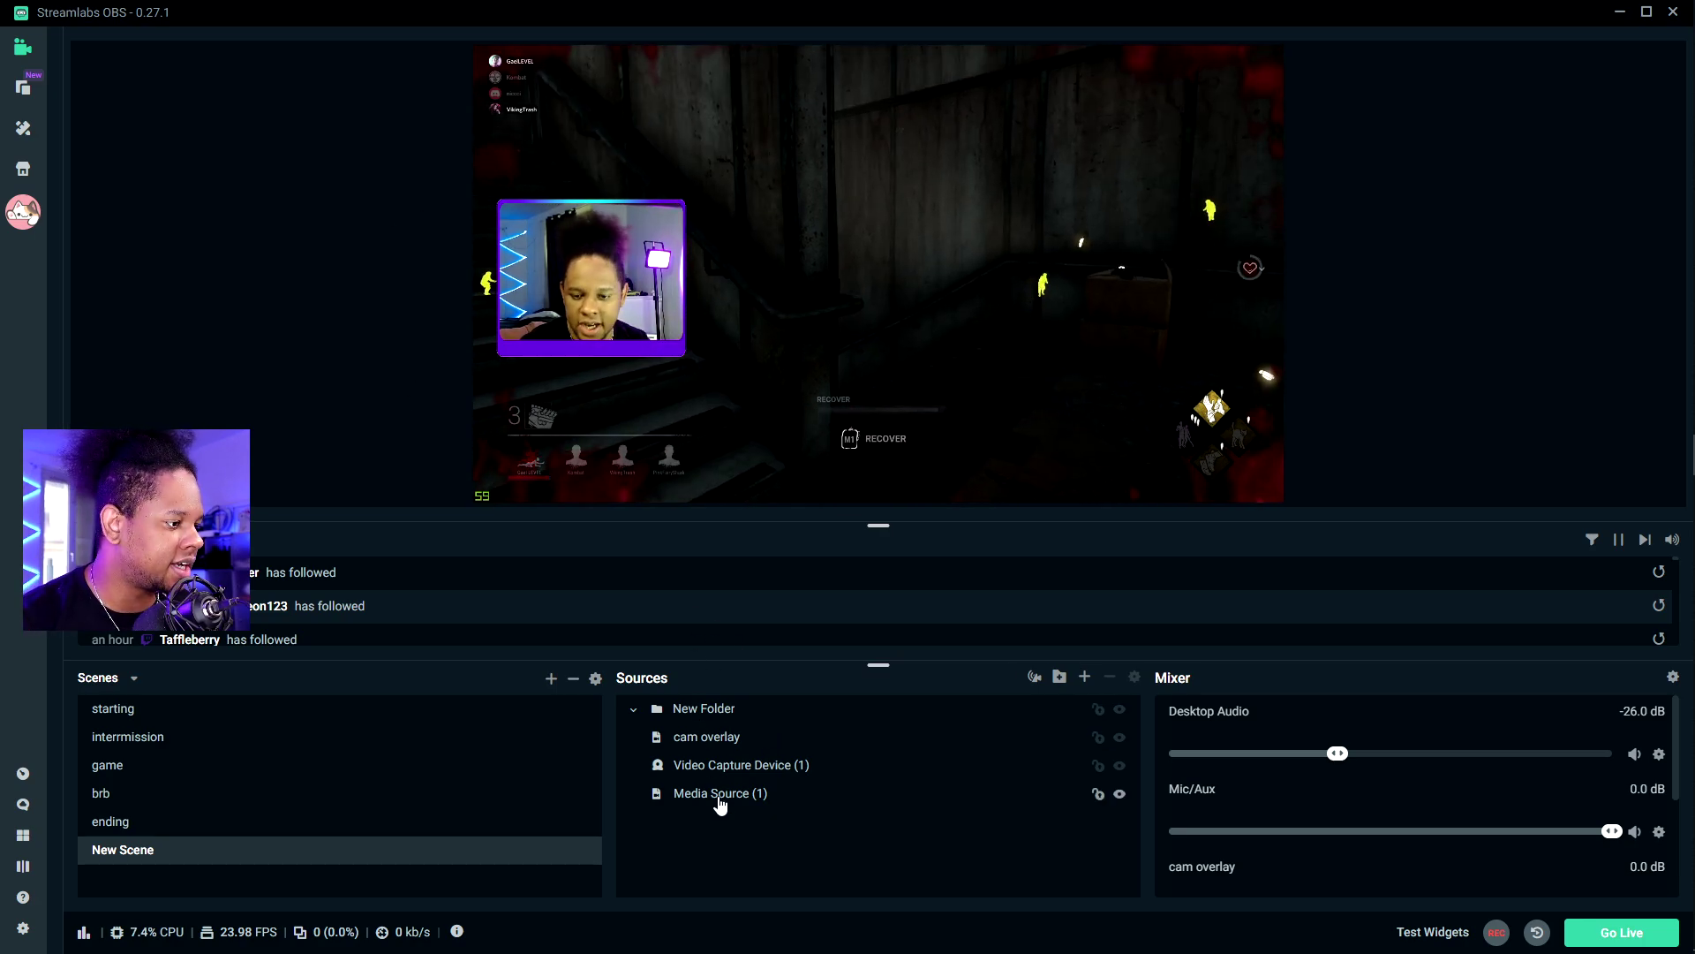
# Step: Add a Color Correction filter to the cam overlay source
pyautogui.click(697, 743)
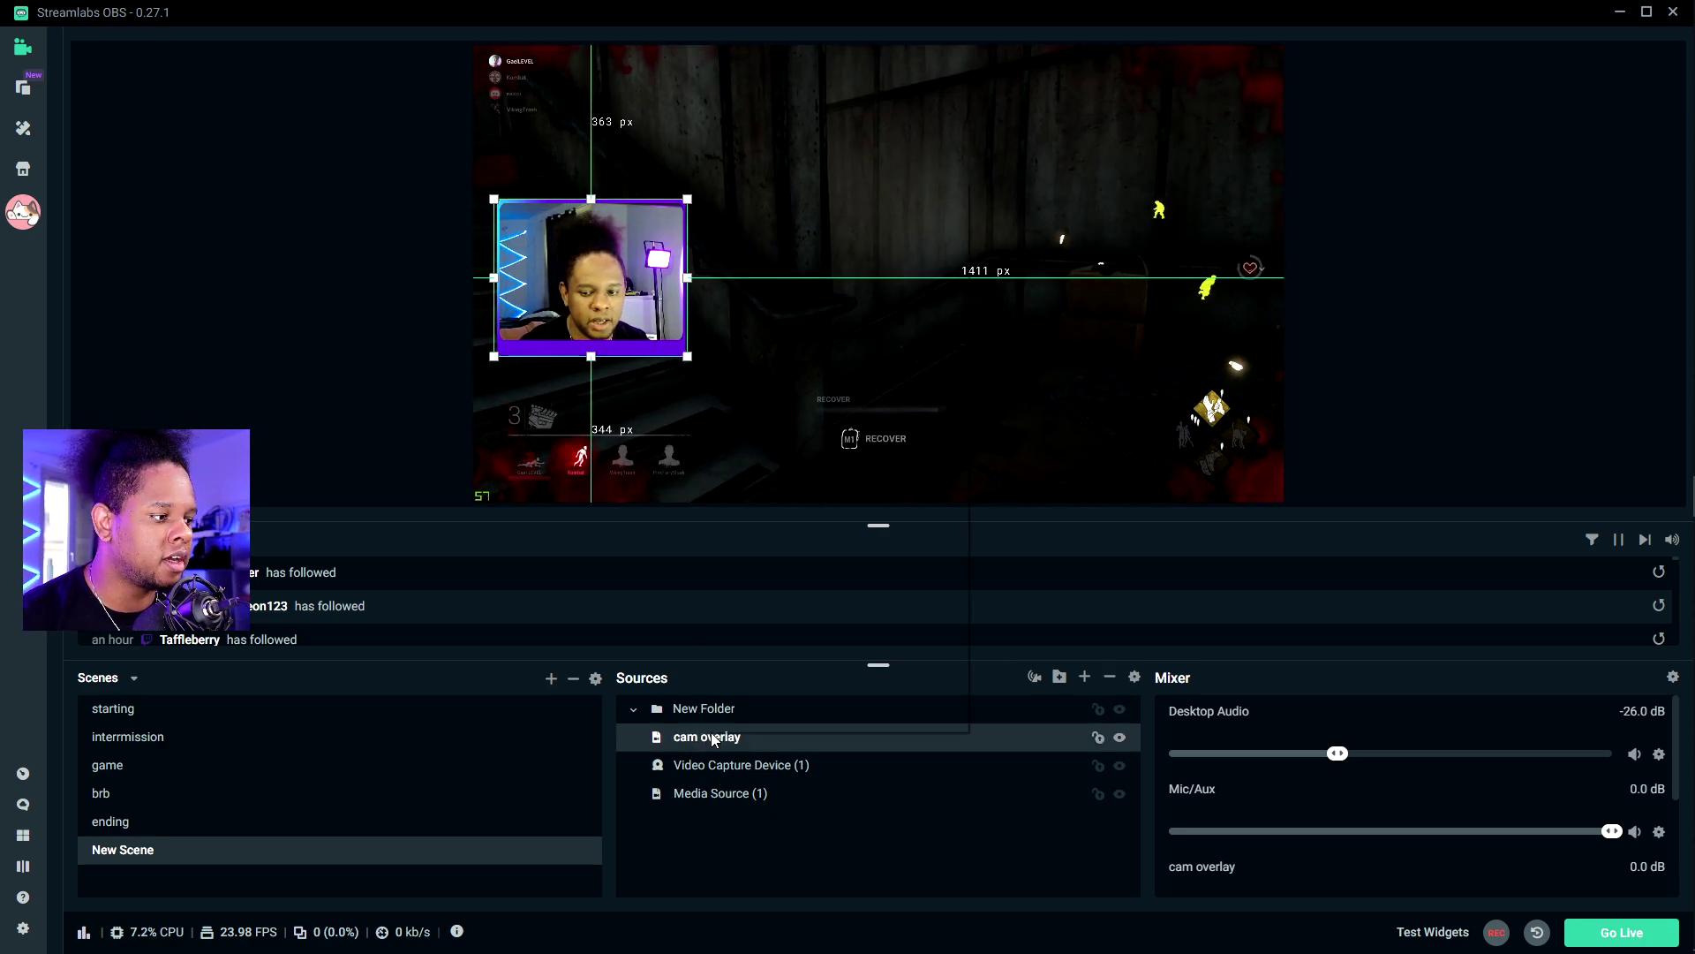
pyautogui.rightClick(712, 736)
pyautogui.click(755, 520)
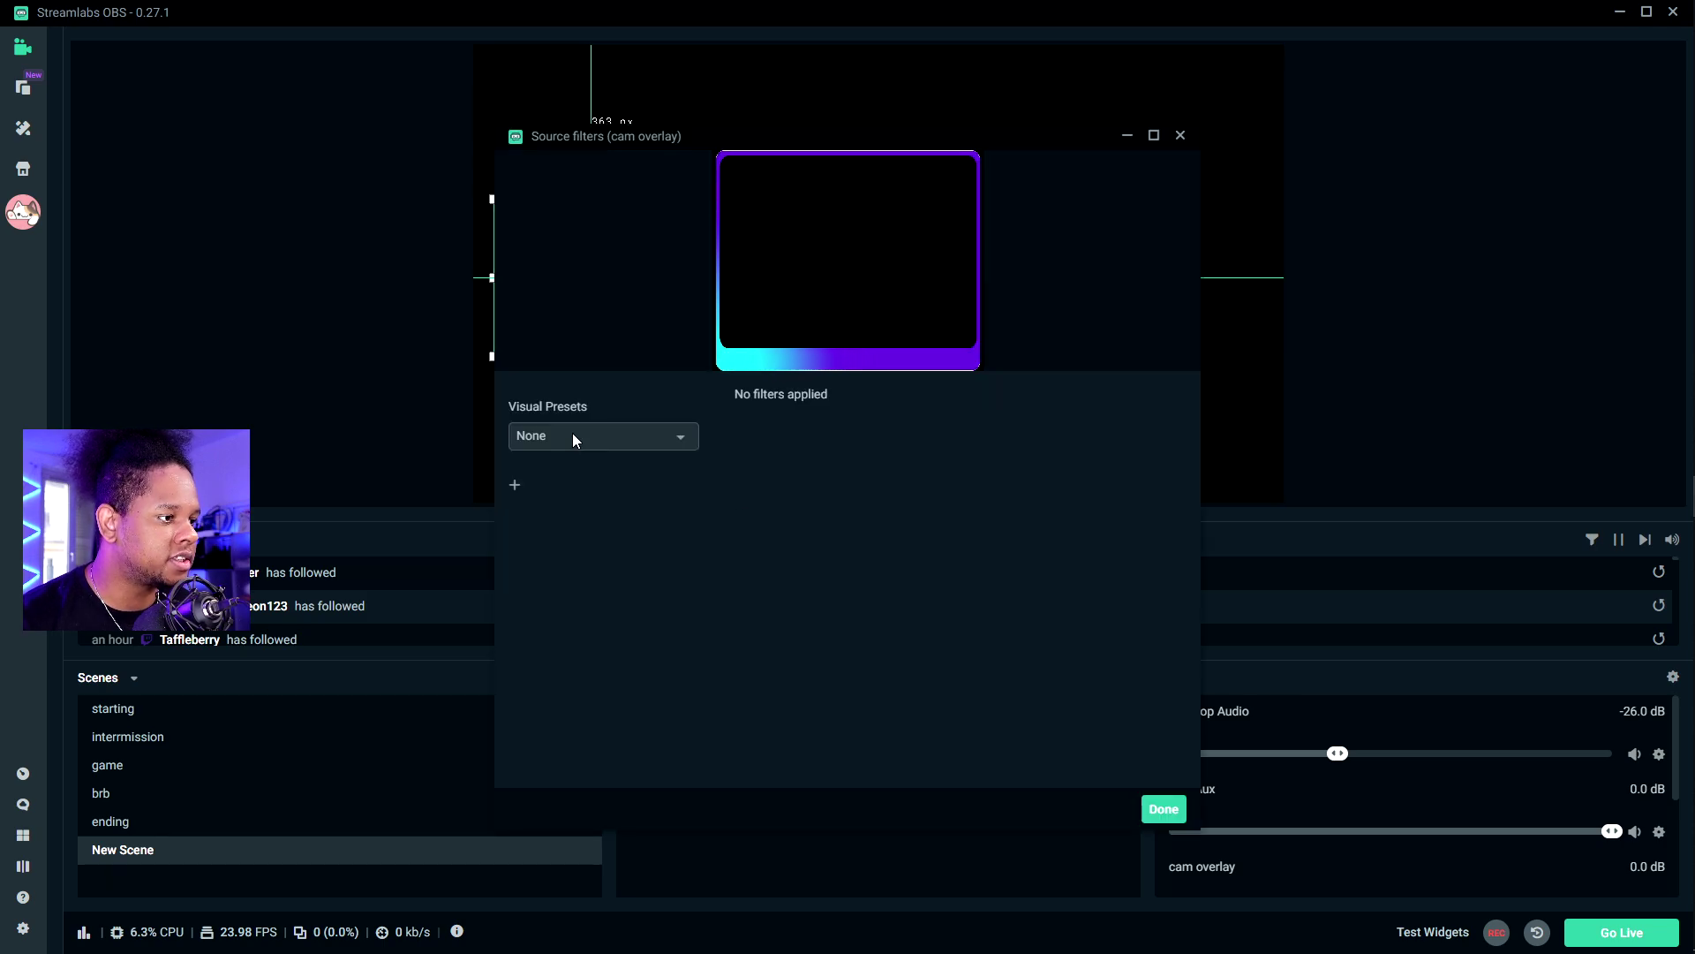
pyautogui.click(516, 488)
pyautogui.click(791, 340)
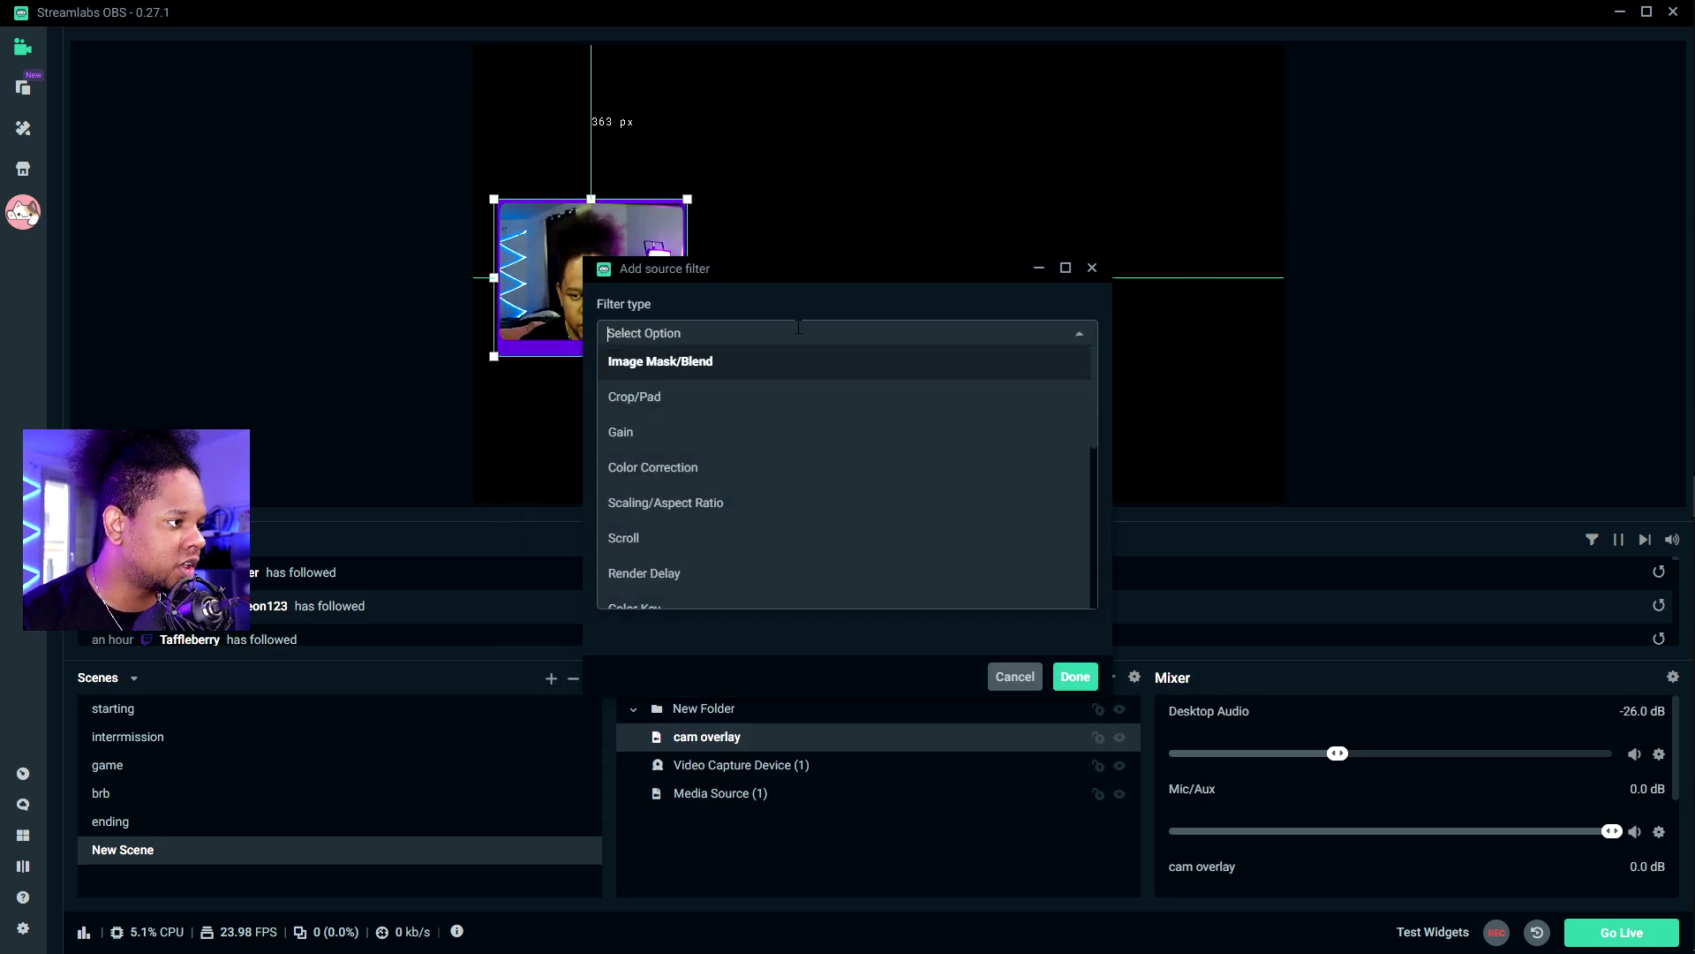
pyautogui.click(719, 467)
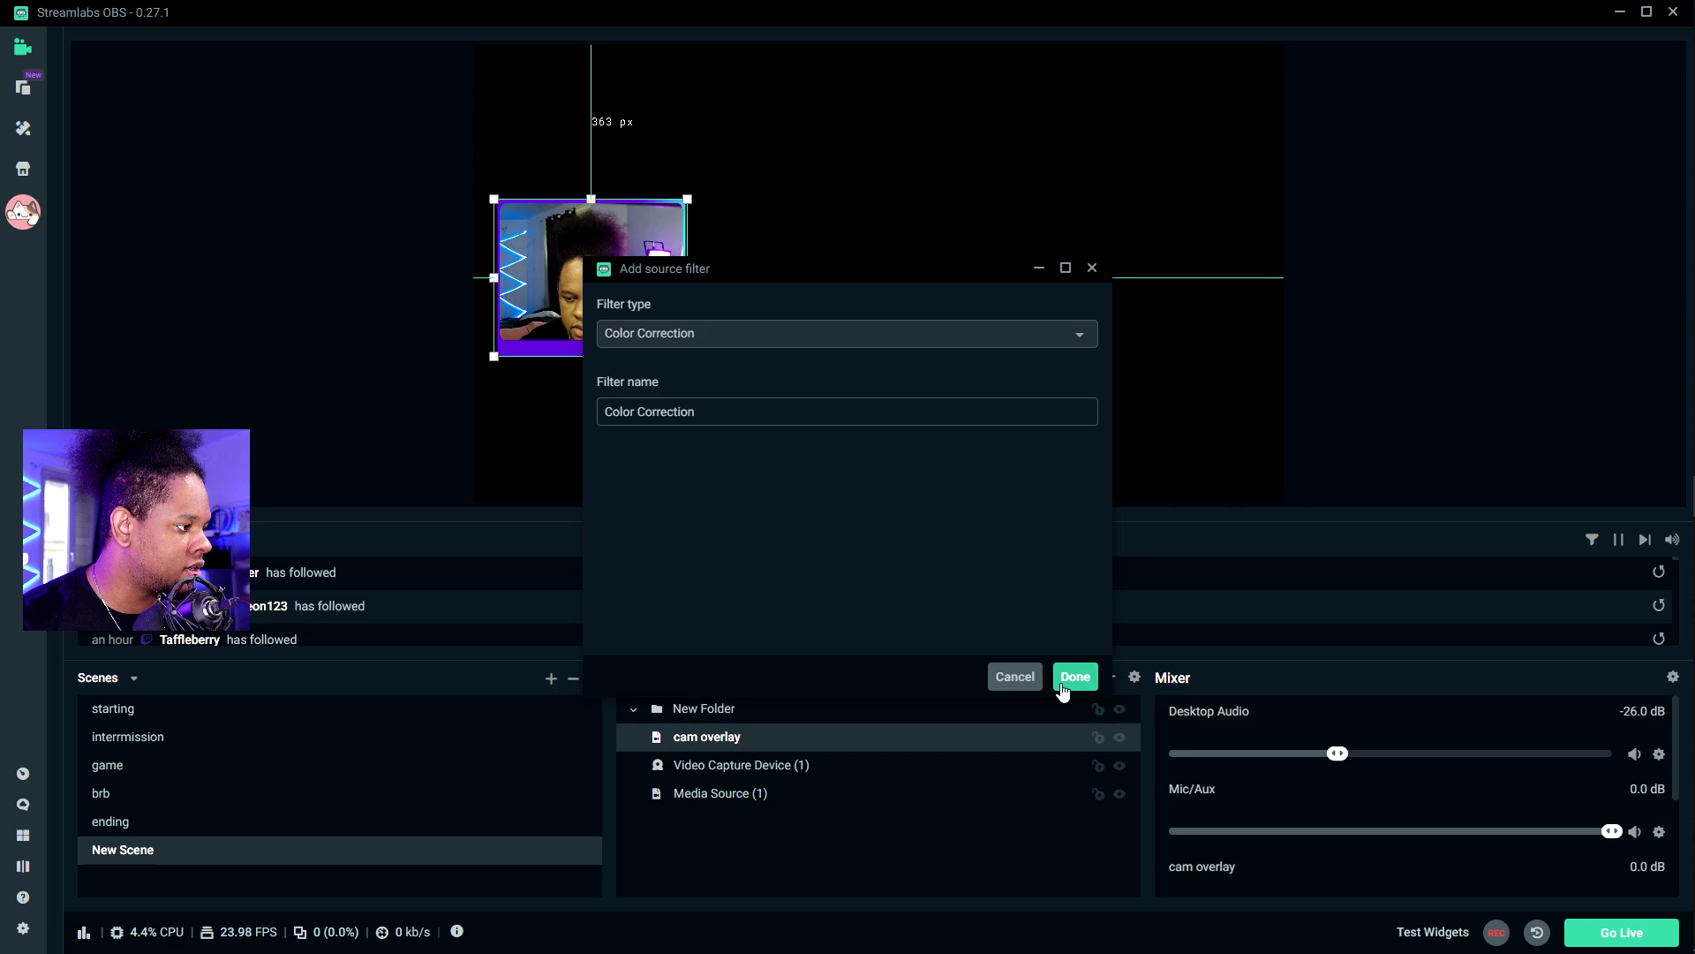
pyautogui.click(1074, 676)
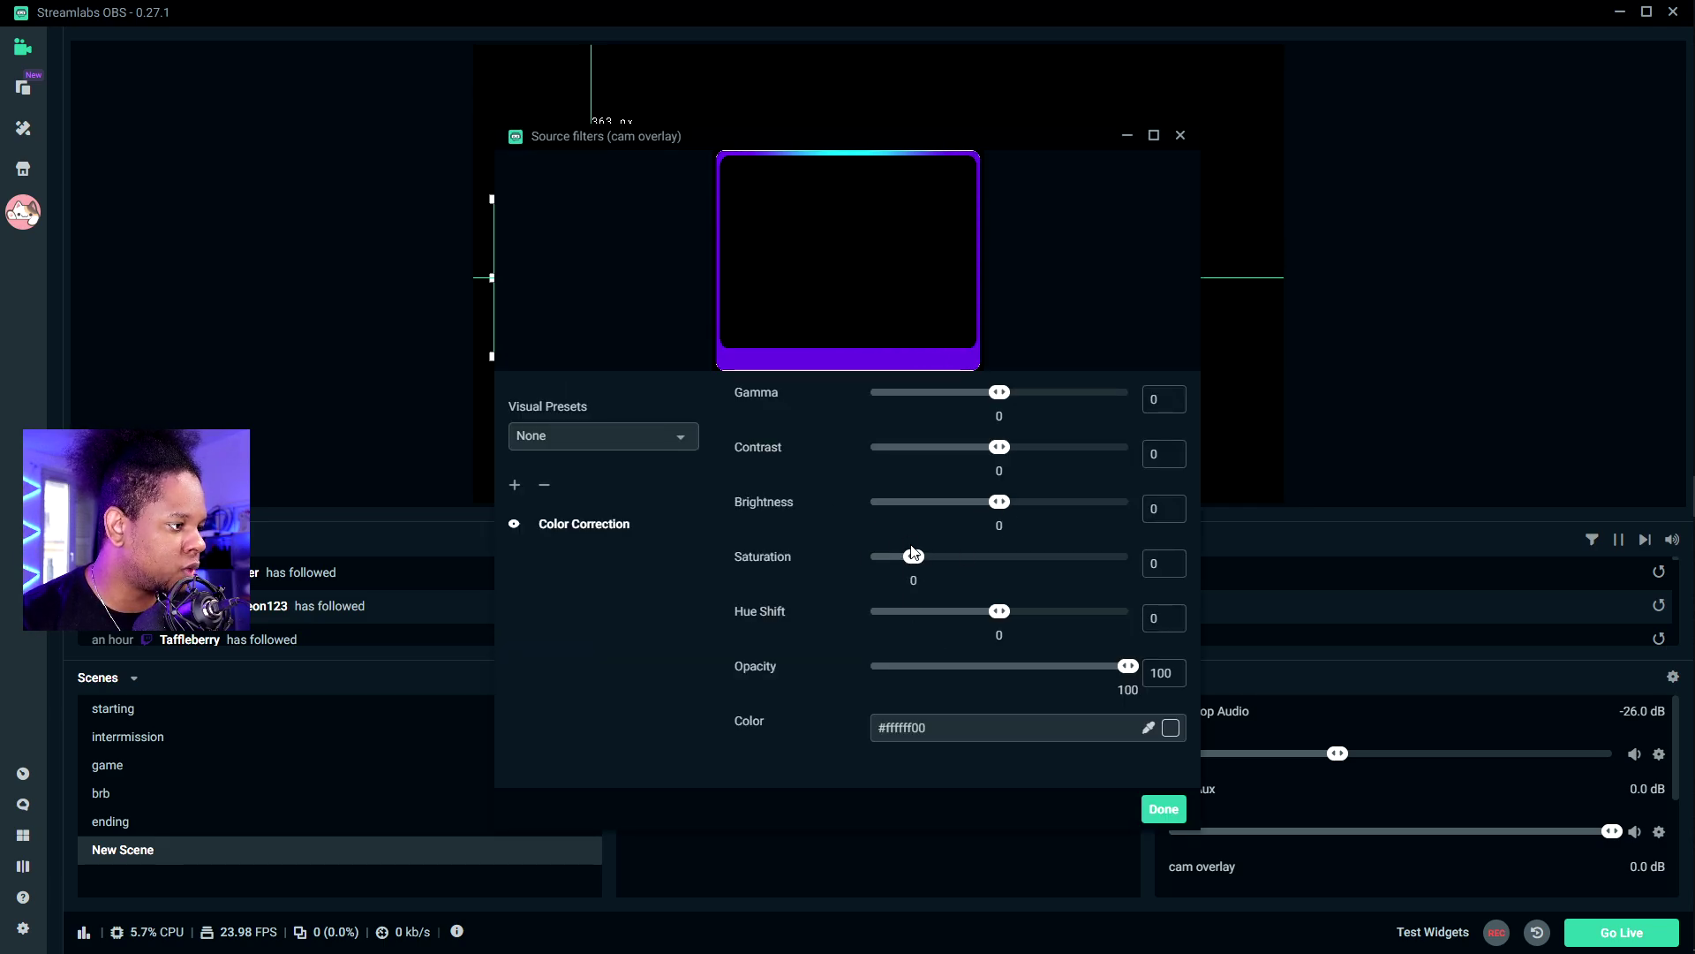
# Step: Set the filter's hue shift to −174.59, gamma 2.15 and contrast 0.84 to turn the frame green
pyautogui.moveTo(1058, 616); pyautogui.dragTo(864, 609)
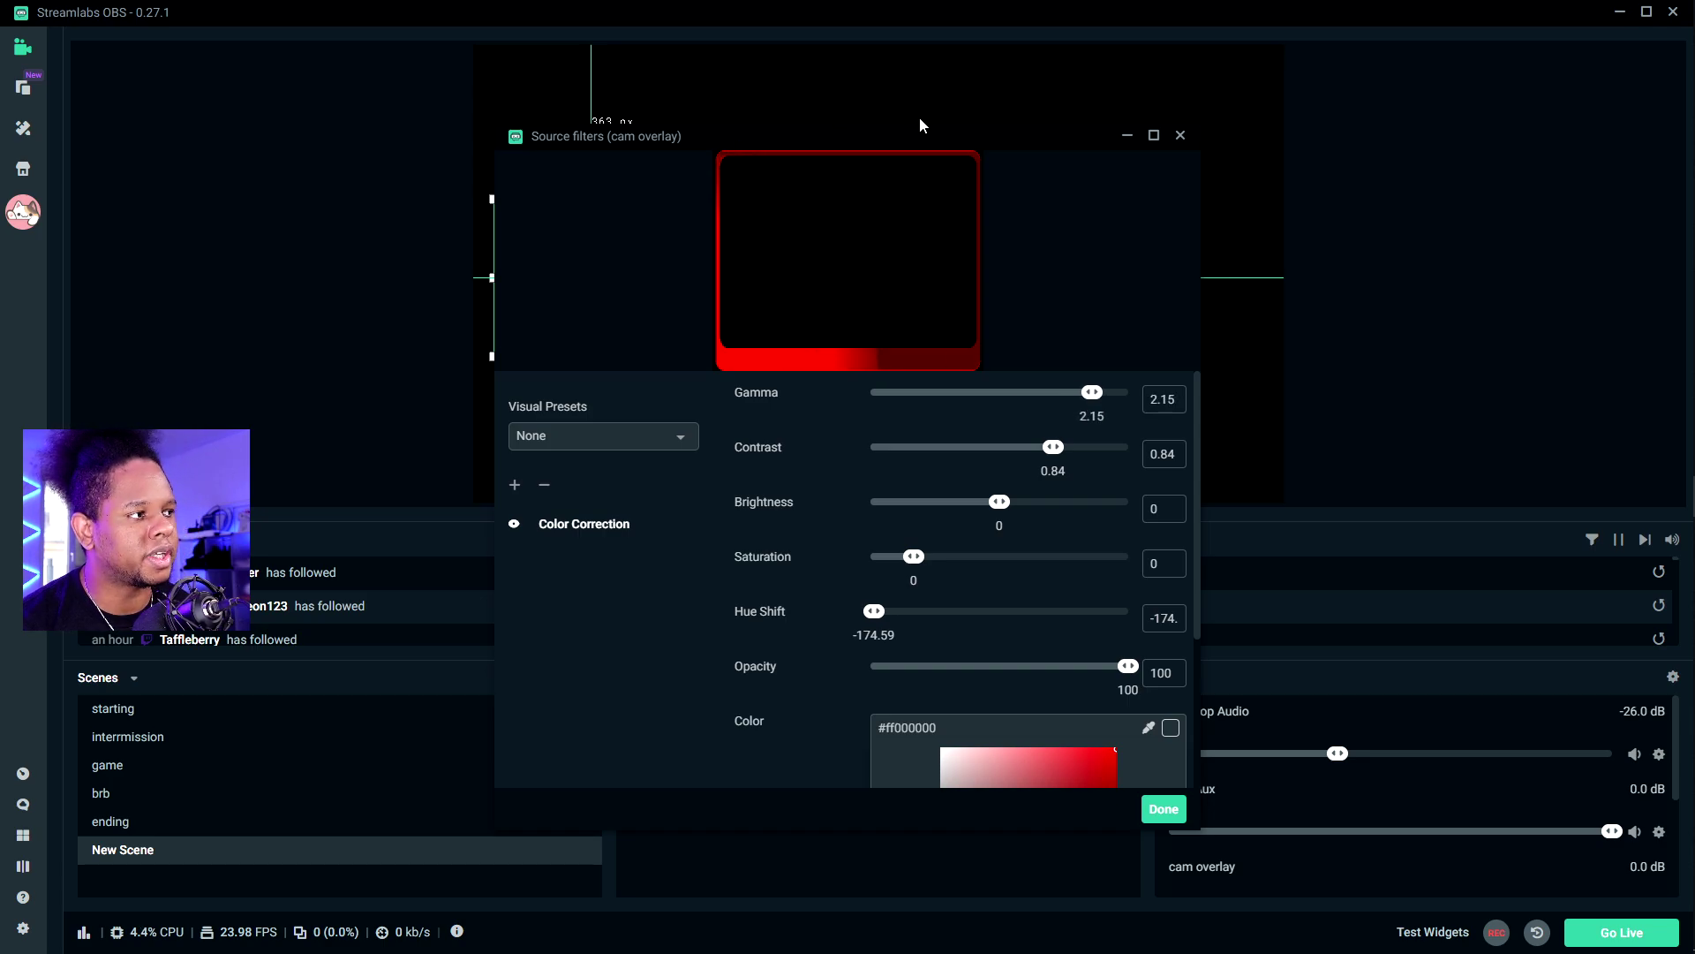
pyautogui.scroll(-3, 781, 722)
pyautogui.moveTo(943, 658); pyautogui.dragTo(1028, 666)
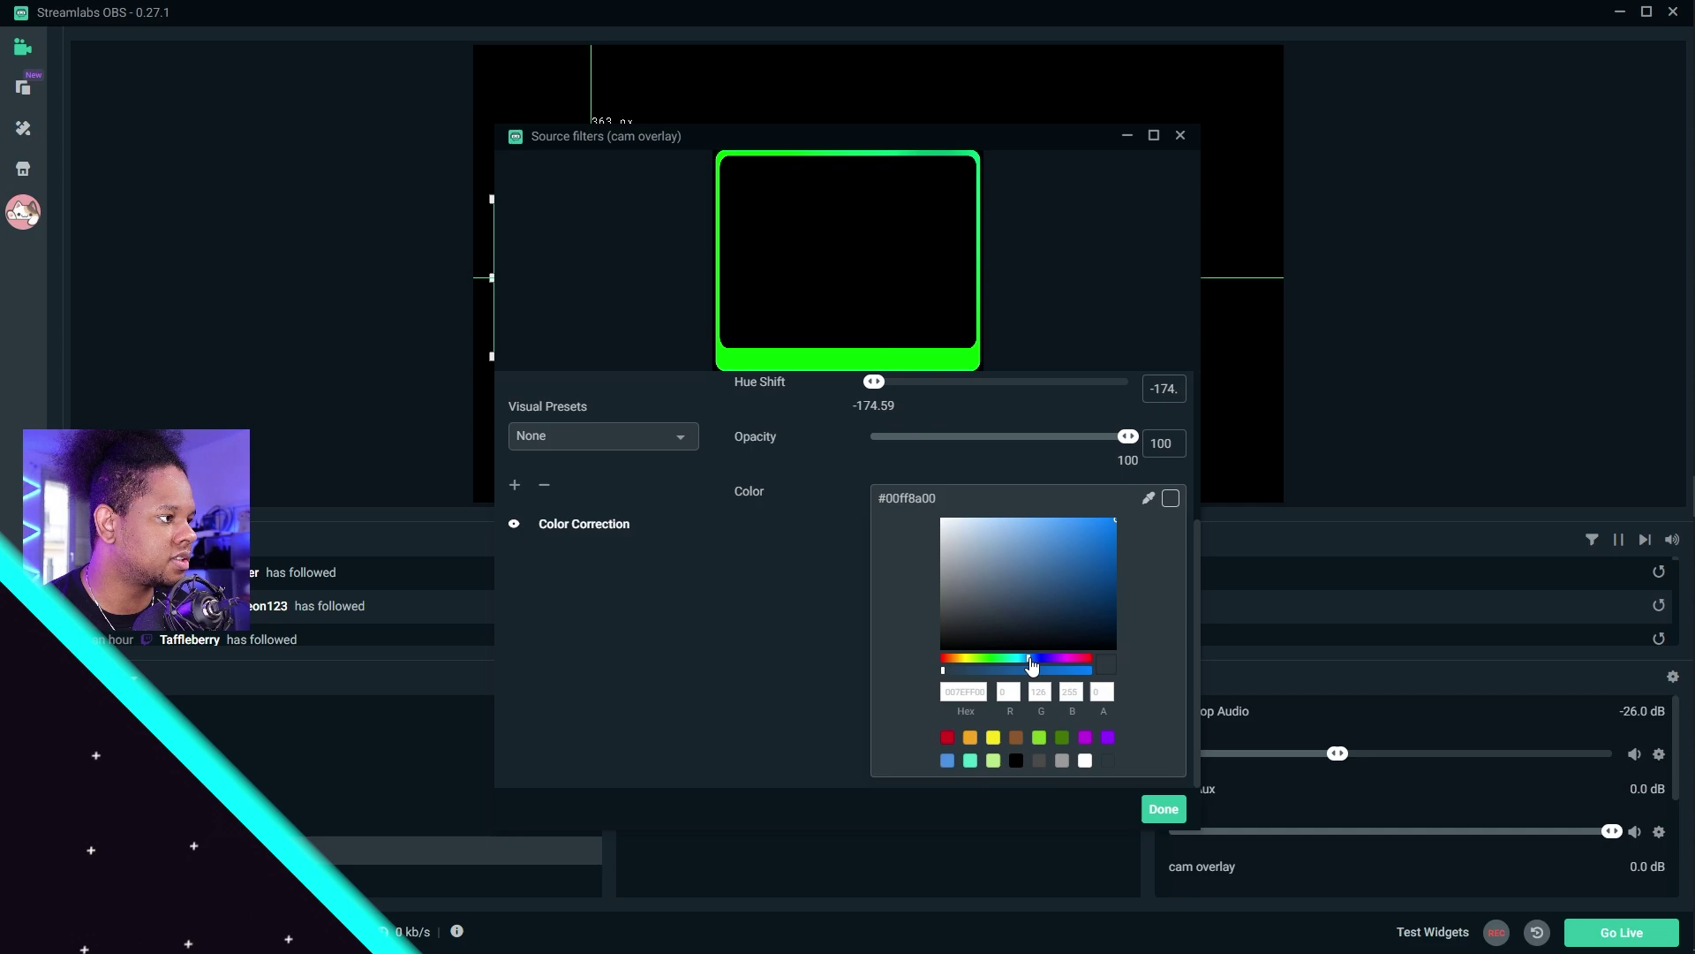